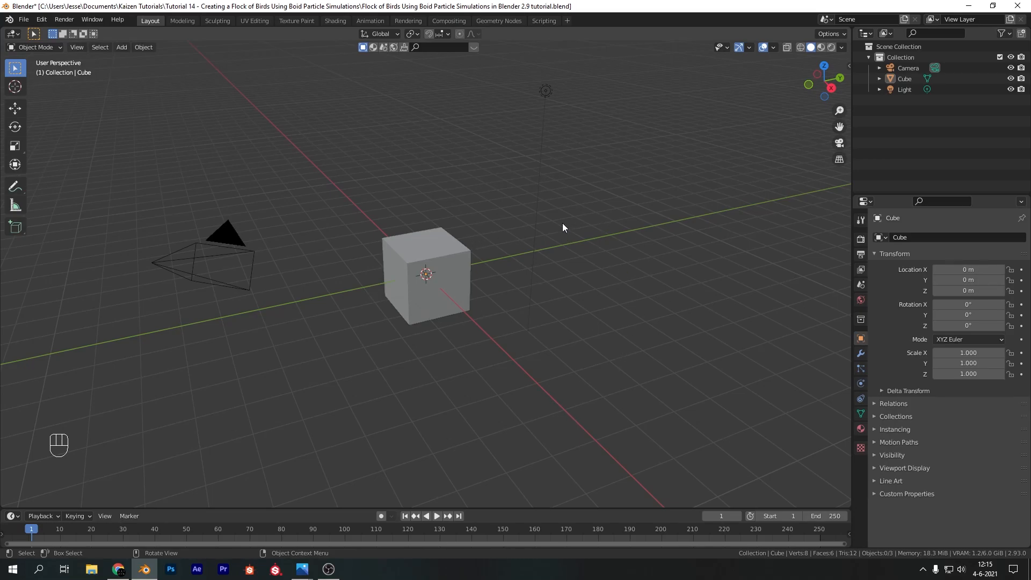
Delete all the default objects from the scene: the camera, the cube and the light
{"action": "key", "text": "a"}
{"action": "key", "text": "x"}
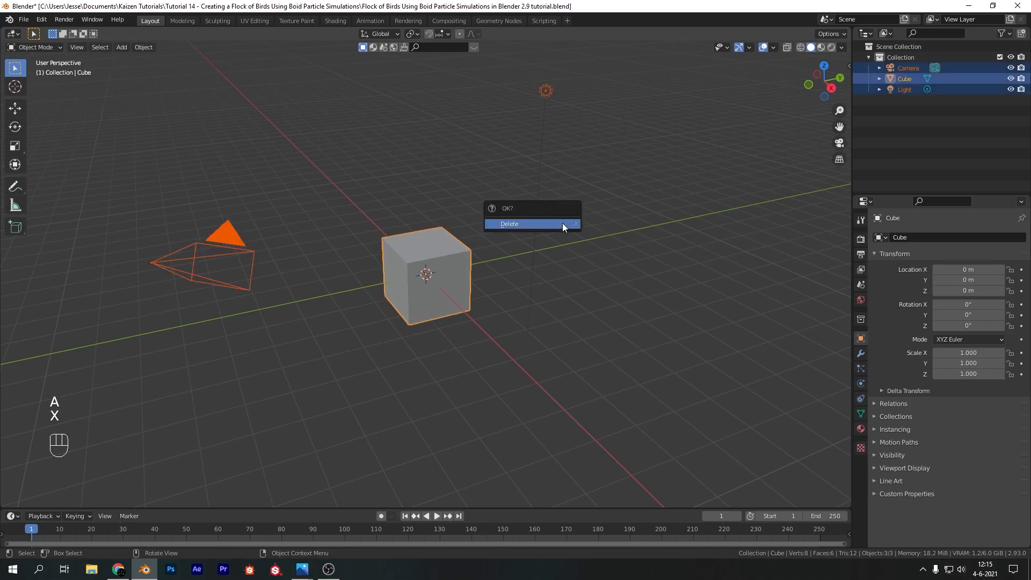
{"action": "left_click", "coordinate": [562, 224]}
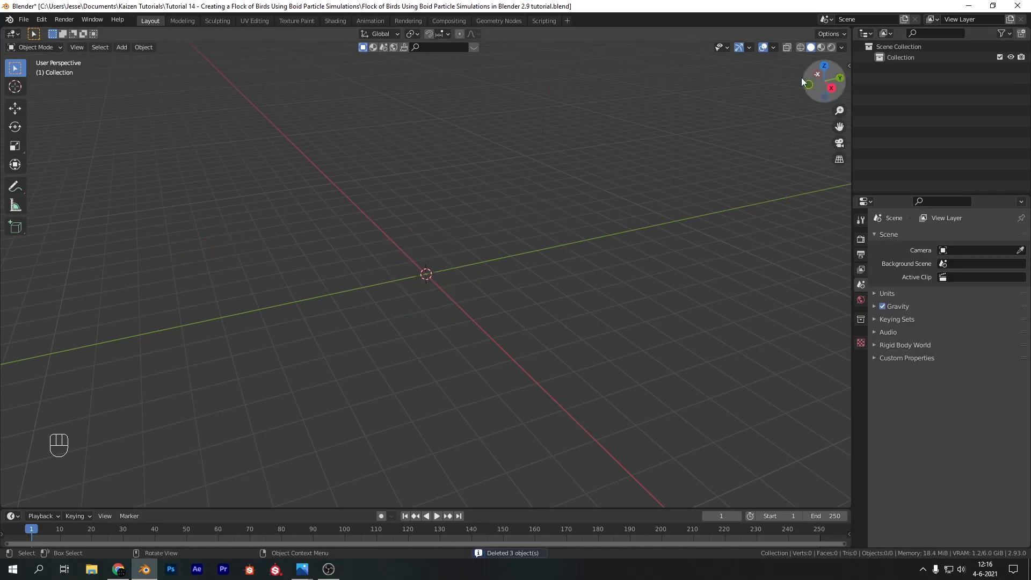
Rename the scene's collection to Birds
{"action": "double_click", "coordinate": [891, 58]}
{"action": "type", "text": "Birds"}
{"action": "key", "text": "Return"}
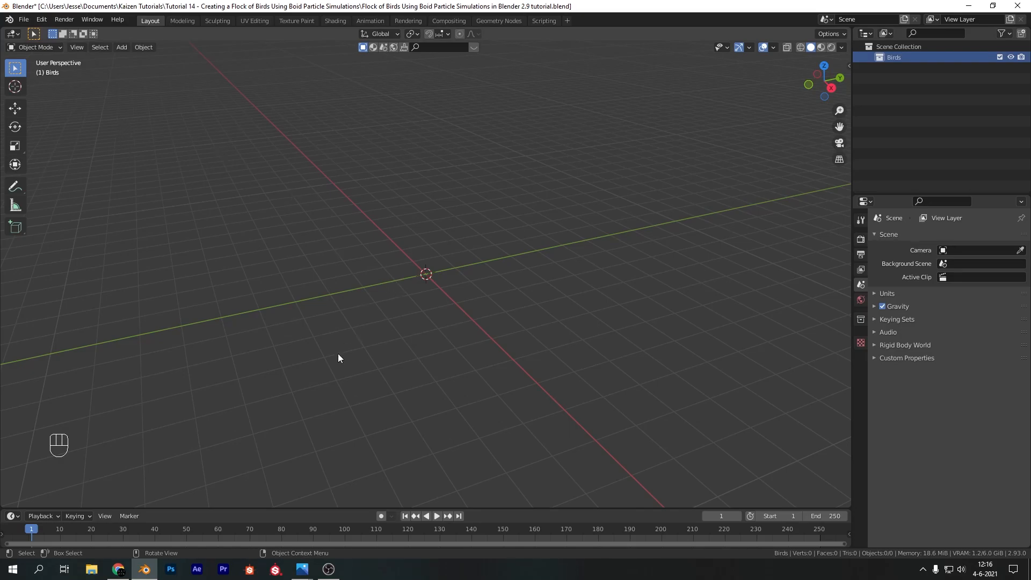
Switch to Chrome and download the Sparrow model from Sketchfab in its original fbx format
{"action": "left_click", "coordinate": [118, 569]}
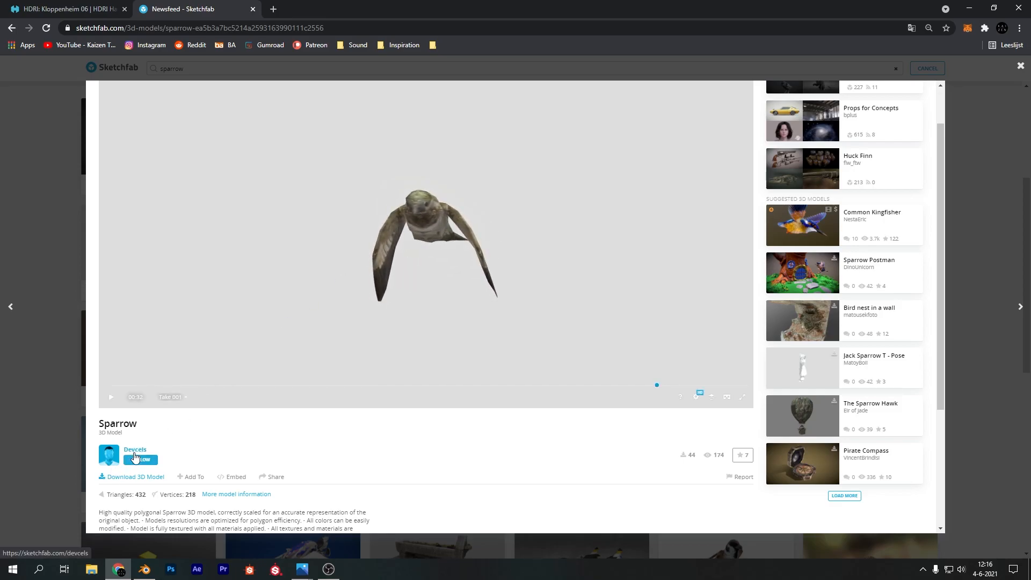
{"action": "scroll", "coordinate": [174, 481], "scroll_direction": "down", "scroll_amount": 2}
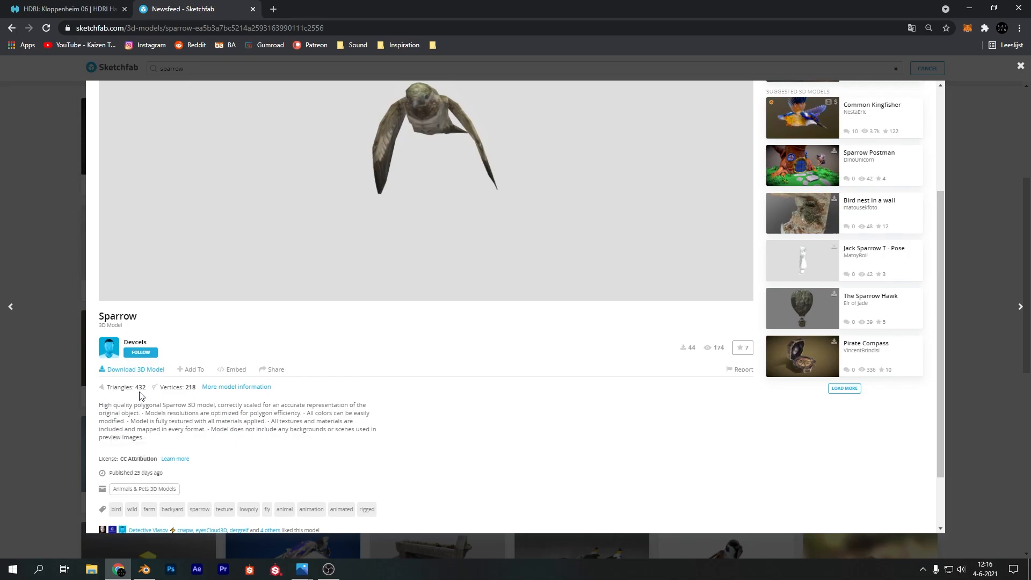
{"action": "left_click", "coordinate": [150, 372]}
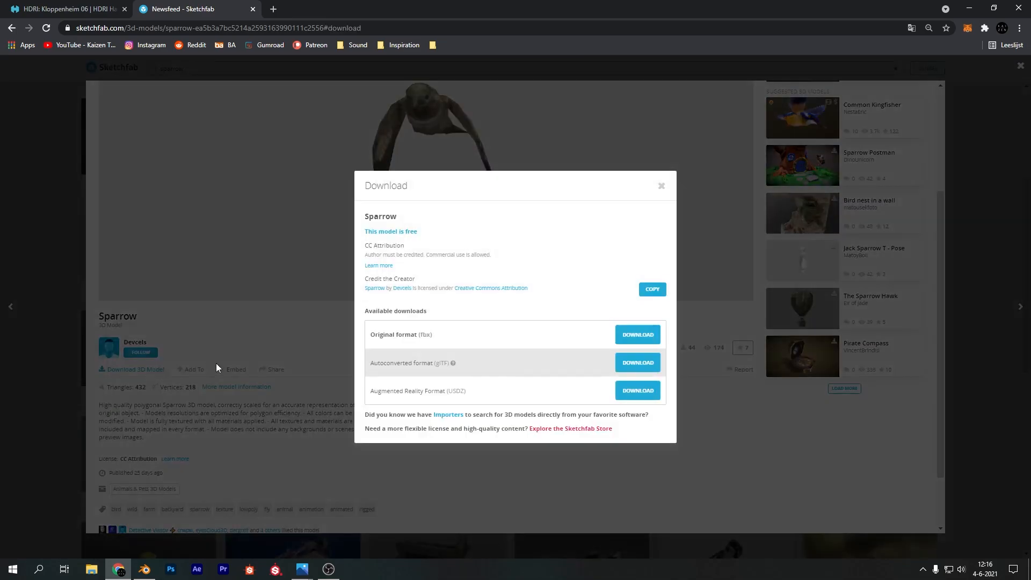
{"action": "left_click", "coordinate": [644, 335]}
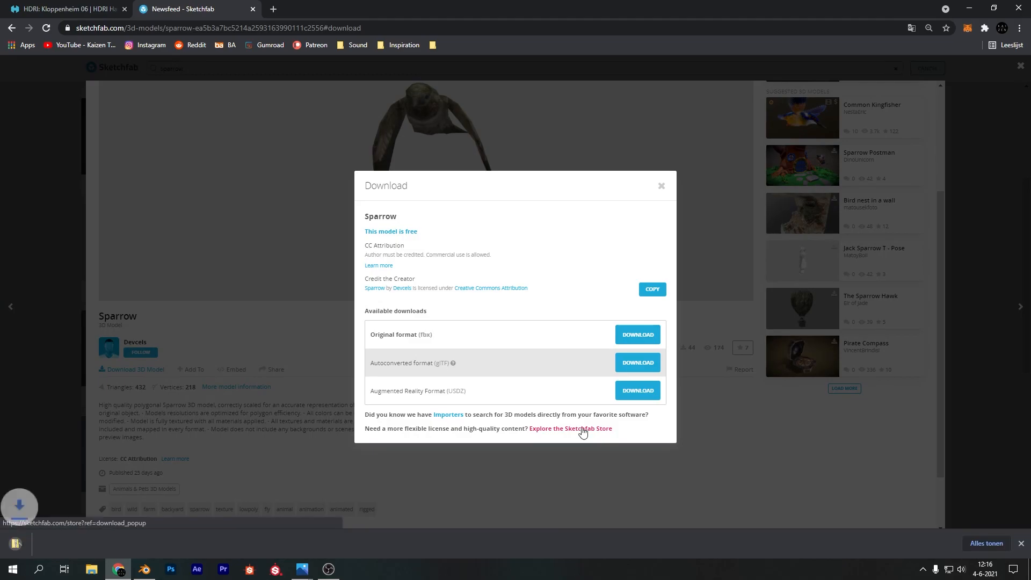
{"action": "left_click", "coordinate": [346, 432]}
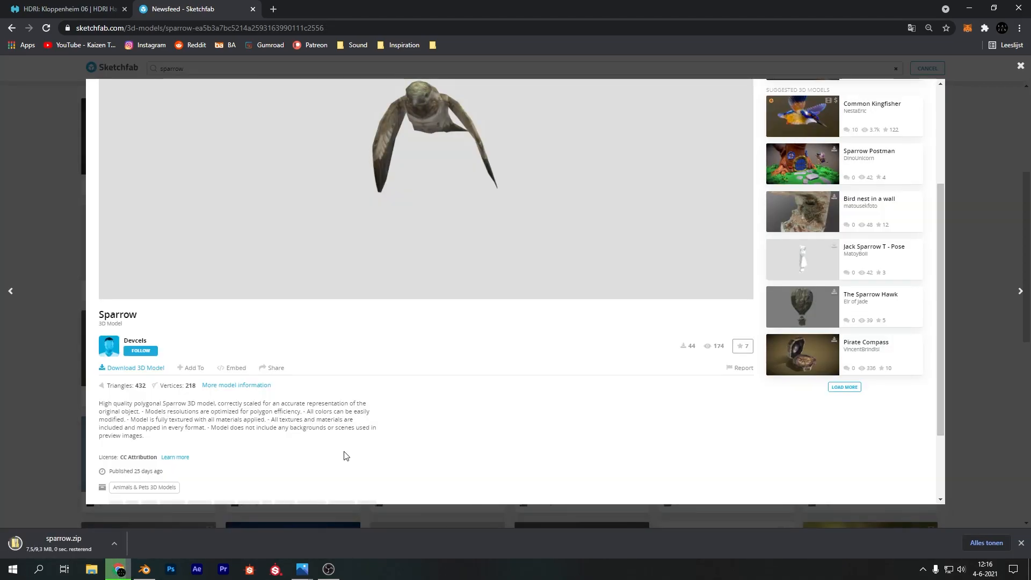
Examine the sparrow archive and model files in the Downloads folder in File Explorer, and return to Blender
{"action": "left_click", "coordinate": [145, 569]}
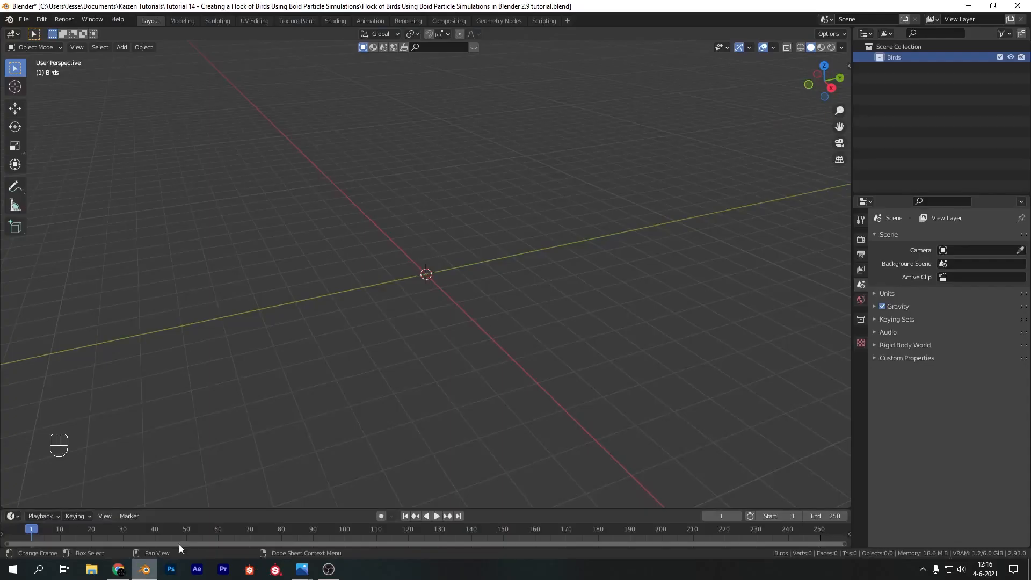
{"action": "left_click", "coordinate": [90, 570]}
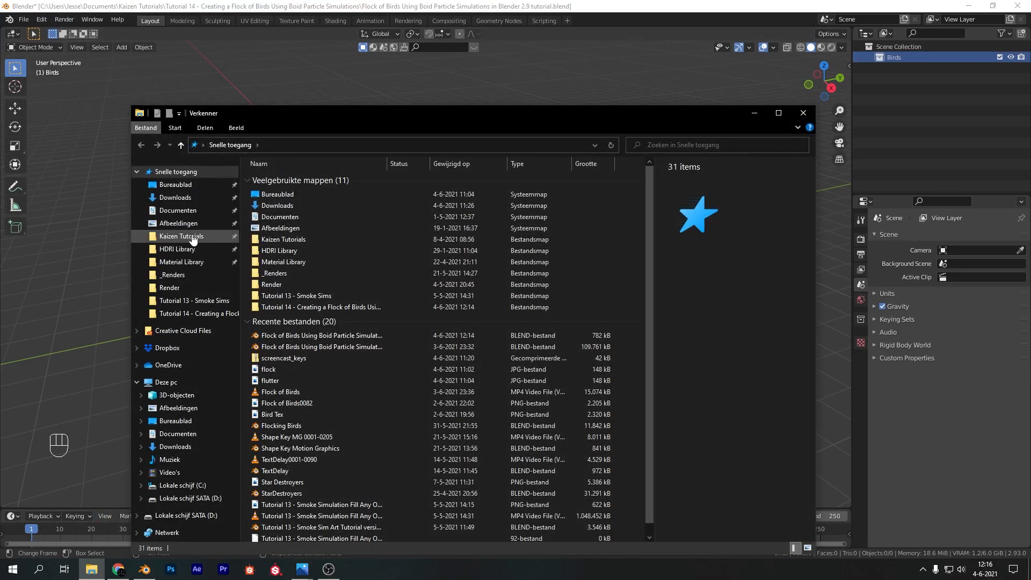
{"action": "left_click_drag", "start_coordinate": [320, 122], "coordinate": [393, 90]}
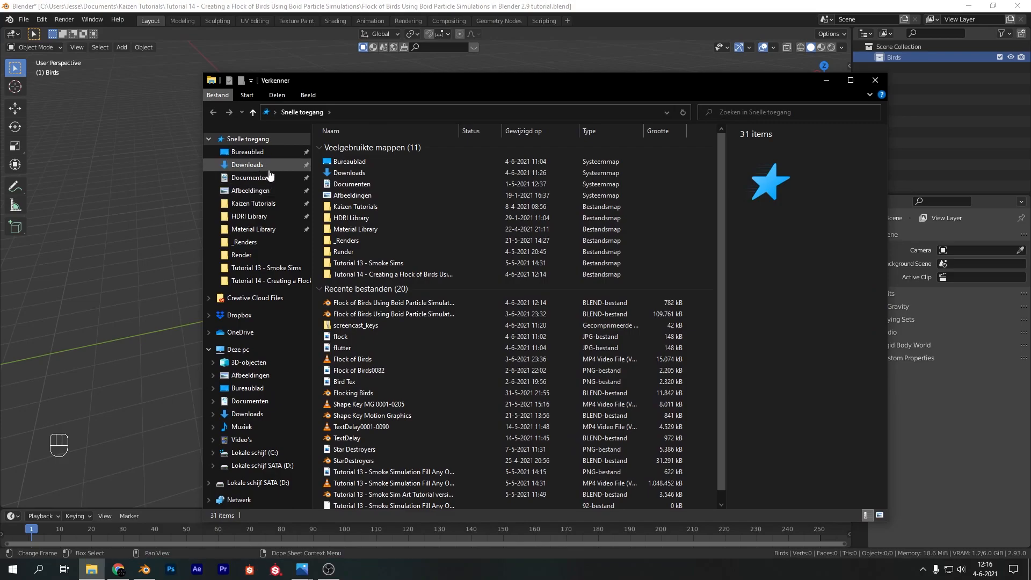
{"action": "left_click", "coordinate": [251, 165]}
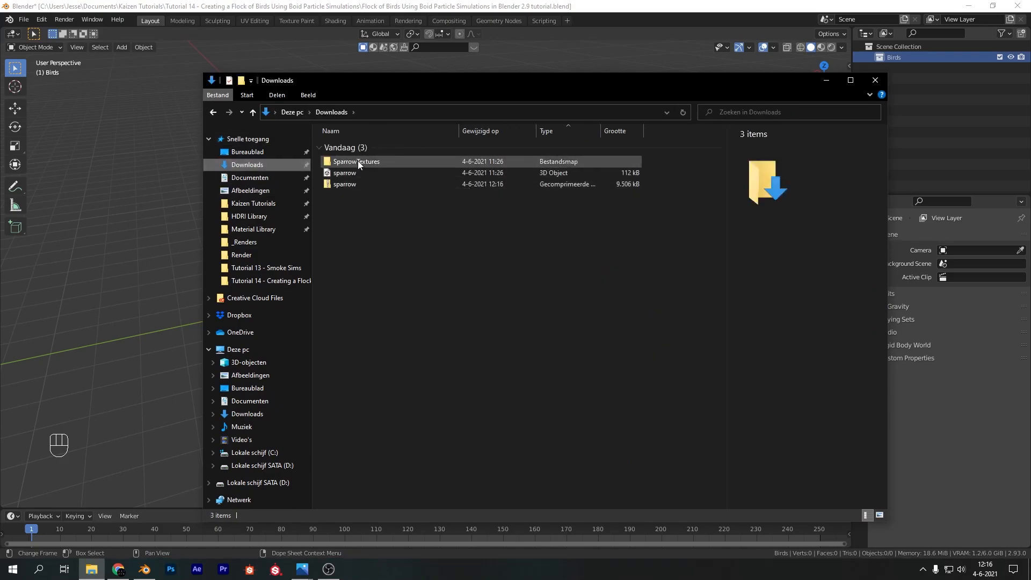
{"action": "double_click", "coordinate": [352, 182]}
{"action": "key", "text": "BackSpace"}
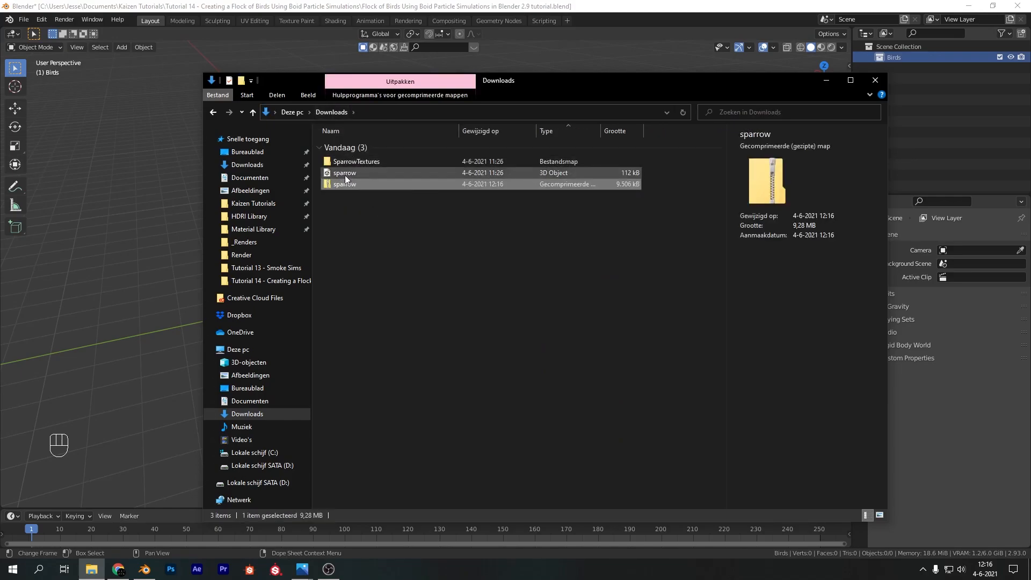
{"action": "left_click", "coordinate": [345, 174]}
{"action": "left_click", "coordinate": [349, 185]}
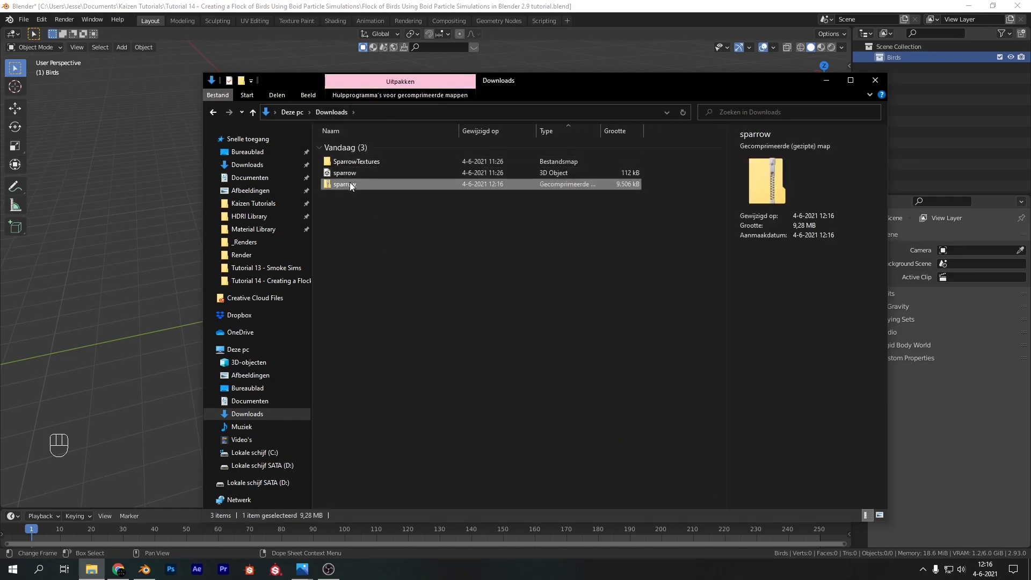
{"action": "left_click", "coordinate": [243, 6]}
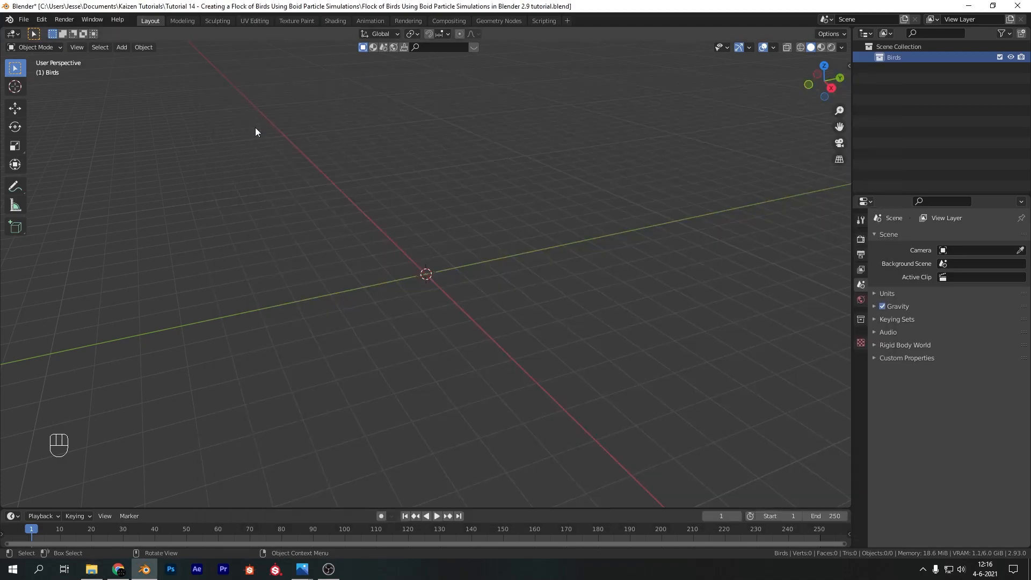
Import sparrow.obj from the Downloads folder as a Wavefront OBJ model
{"action": "left_click", "coordinate": [22, 20]}
{"action": "mouse_move", "coordinate": [59, 166]}
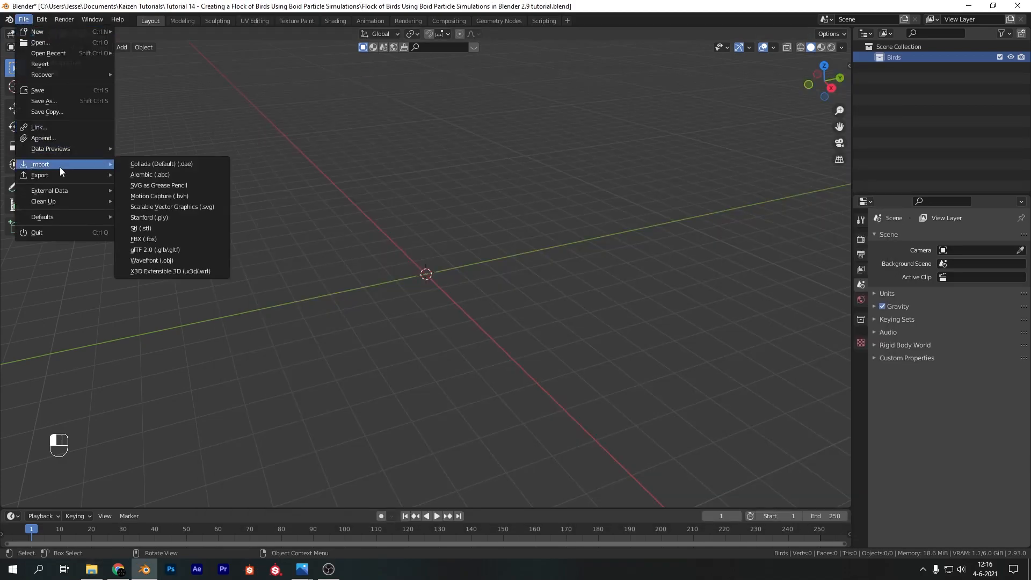
{"action": "left_click", "coordinate": [171, 263]}
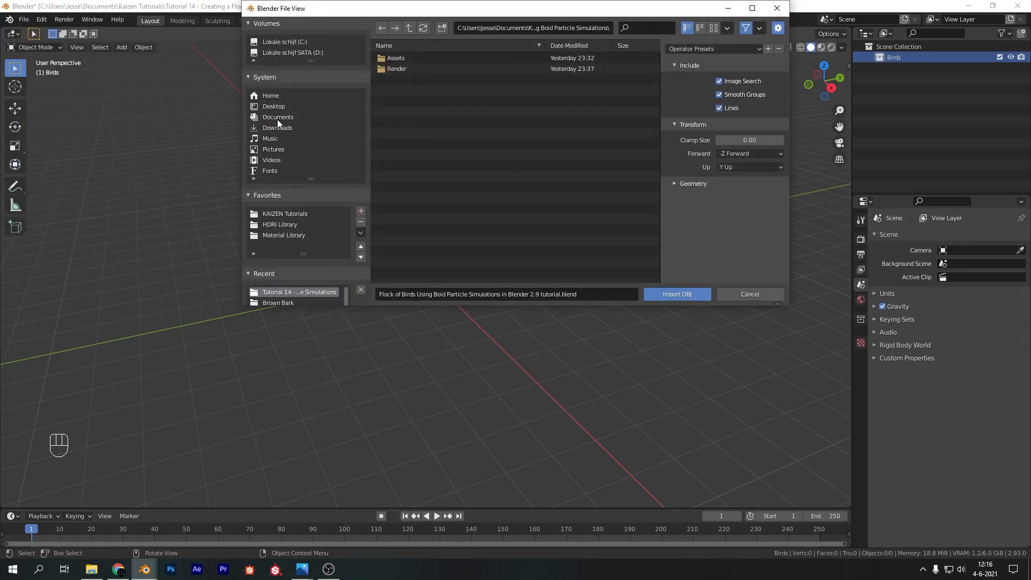
{"action": "left_click", "coordinate": [277, 127]}
{"action": "left_click", "coordinate": [407, 69]}
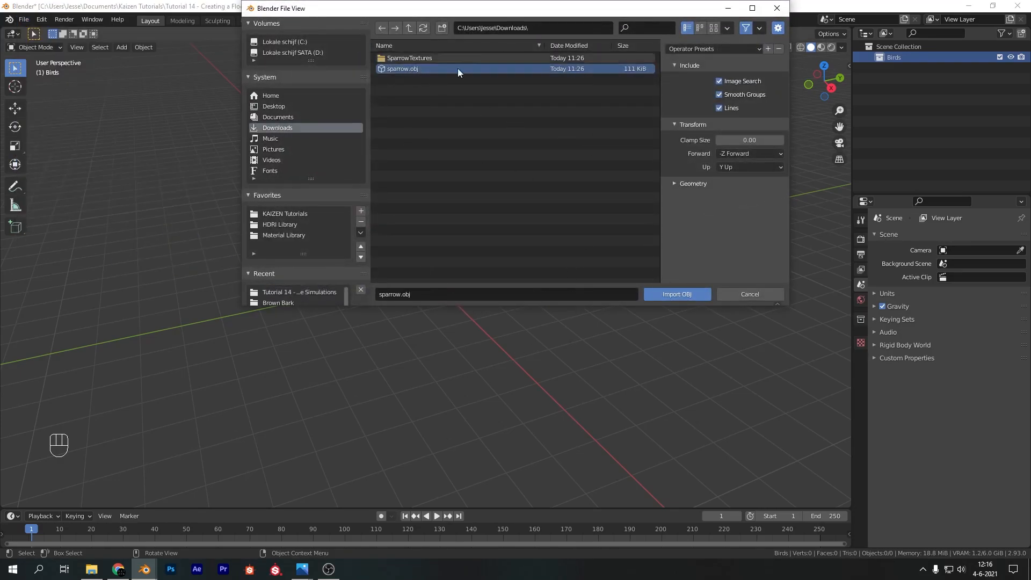
{"action": "left_click", "coordinate": [675, 296]}
Clear the sharp marking from all edges of the imported bird mesh in Edit Mode
{"action": "scroll", "coordinate": [449, 301], "scroll_direction": "up", "scroll_amount": 8}
{"action": "middle_click_drag", "start_coordinate": [449, 301], "coordinate": [469, 198]}
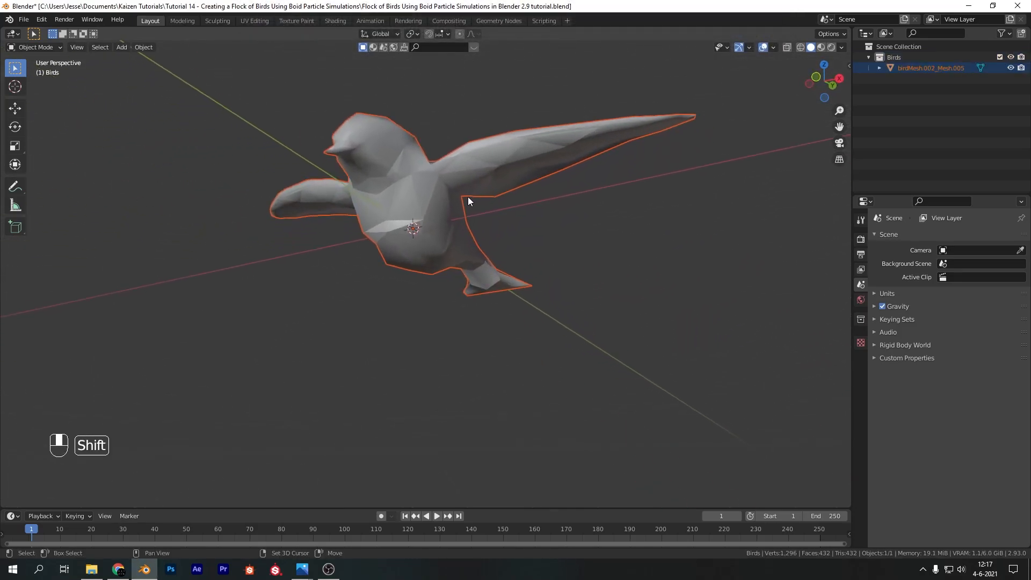
{"action": "middle_click_drag", "start_coordinate": [533, 216], "coordinate": [533, 253]}
{"action": "middle_click_drag", "start_coordinate": [504, 207], "coordinate": [391, 233], "text": "shift"}
{"action": "scroll", "coordinate": [419, 248], "scroll_direction": "down", "scroll_amount": 3}
{"action": "key", "text": "Tab"}
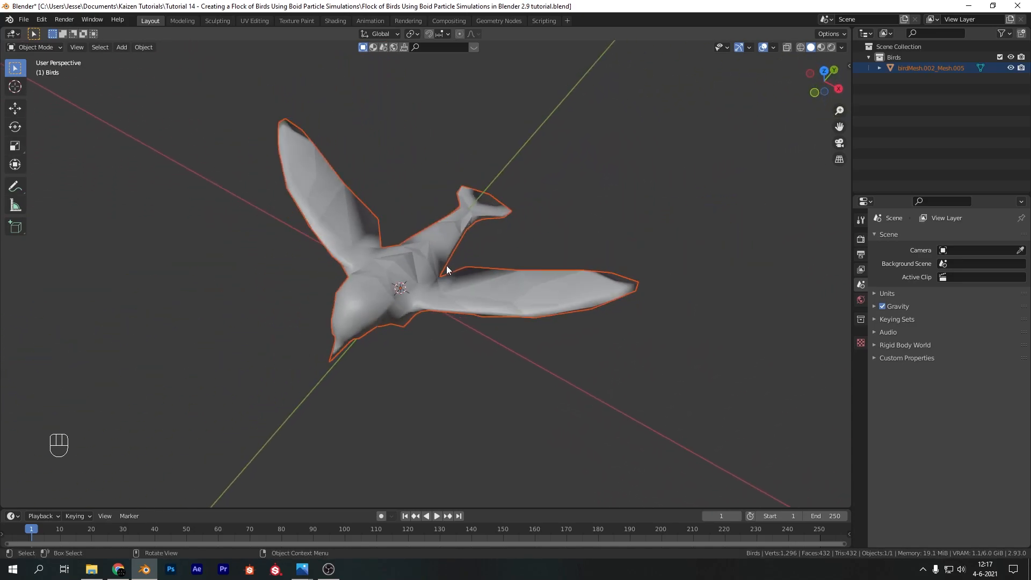
{"action": "left_click", "coordinate": [401, 268]}
{"action": "key", "text": "Tab"}
{"action": "middle_click_drag", "start_coordinate": [505, 355], "coordinate": [418, 273]}
{"action": "scroll", "coordinate": [427, 302], "scroll_direction": "up", "scroll_amount": 4}
{"action": "middle_click_drag", "start_coordinate": [418, 274], "coordinate": [439, 248]}
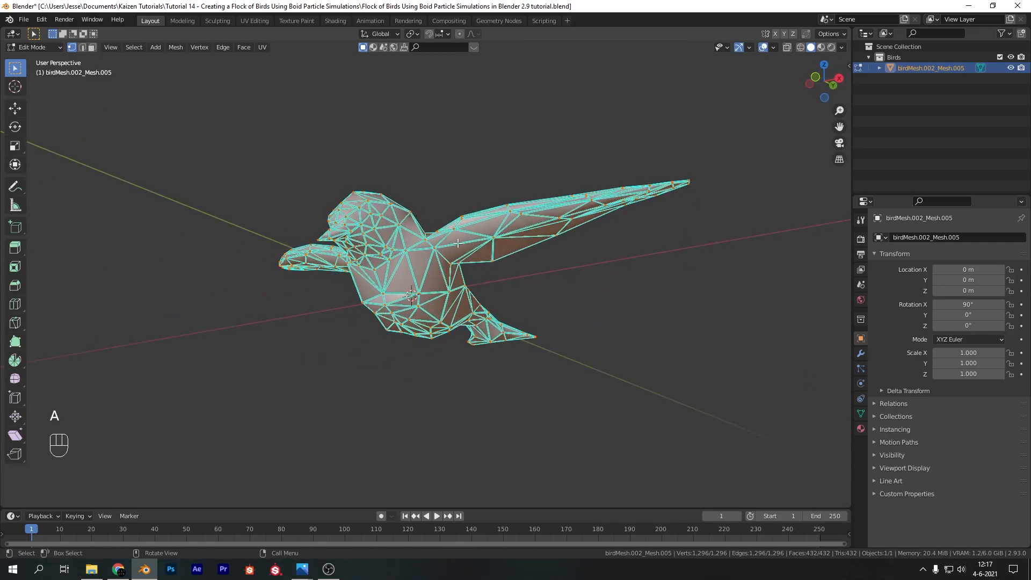
{"action": "key", "text": "ctrl+e"}
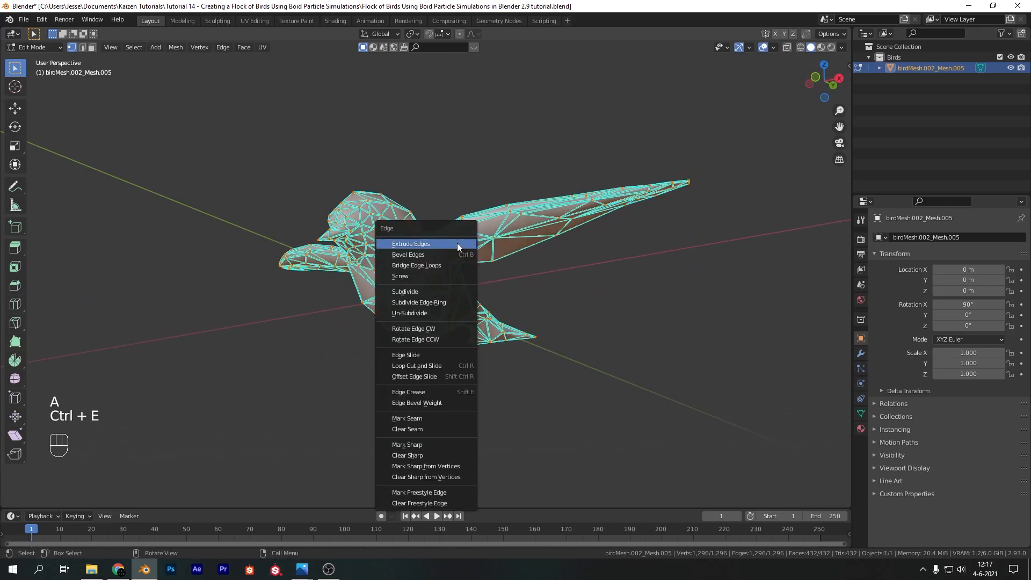
{"action": "left_click", "coordinate": [449, 454]}
Check in face select mode whether a single face on the bird's body moves separately from its neighbours, cancelling the move
{"action": "middle_click_drag", "start_coordinate": [505, 173], "coordinate": [481, 200]}
{"action": "middle_click_drag", "start_coordinate": [474, 242], "coordinate": [511, 200], "text": "shift"}
{"action": "left_click", "coordinate": [524, 161]}
{"action": "left_click", "coordinate": [96, 48]}
{"action": "middle_click_drag", "start_coordinate": [507, 83], "coordinate": [478, 142]}
{"action": "left_click", "coordinate": [429, 291]}
{"action": "key", "text": "g"}
{"action": "right_click", "coordinate": [524, 241]}
{"action": "middle_click_drag", "start_coordinate": [517, 239], "coordinate": [487, 282], "text": "shift"}
{"action": "middle_click_drag", "start_coordinate": [487, 287], "coordinate": [500, 234]}
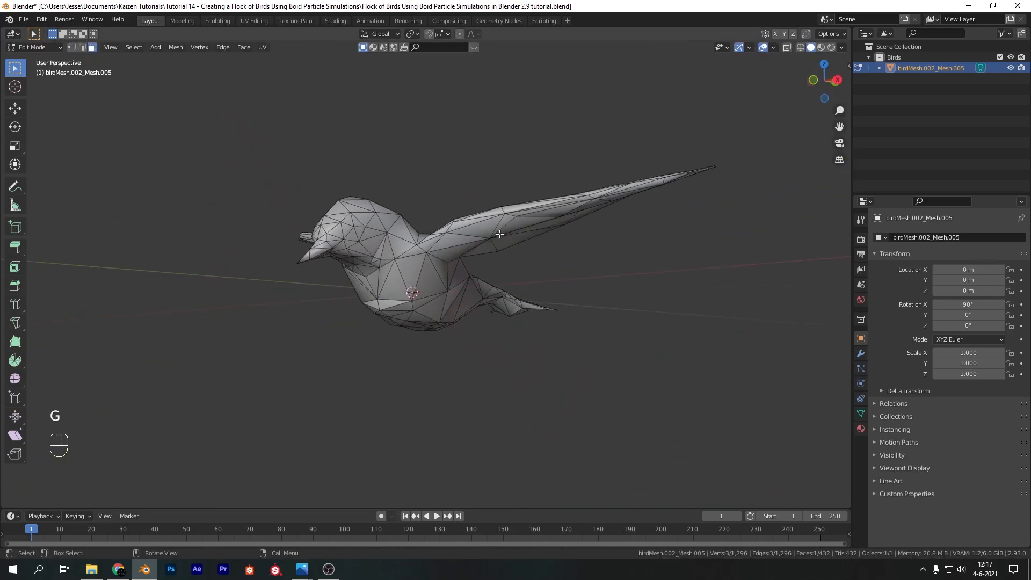
Merge all of the bird's vertices by distance with a merge distance of 0.001 m
{"action": "key", "text": "a"}
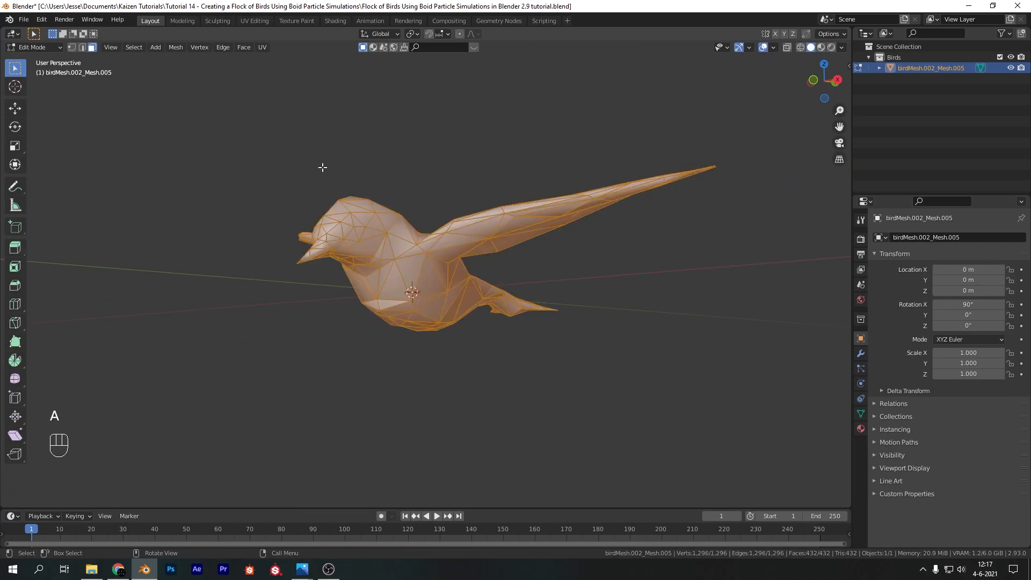
{"action": "left_click", "coordinate": [178, 47]}
{"action": "mouse_move", "coordinate": [196, 272]}
{"action": "left_click", "coordinate": [288, 364]}
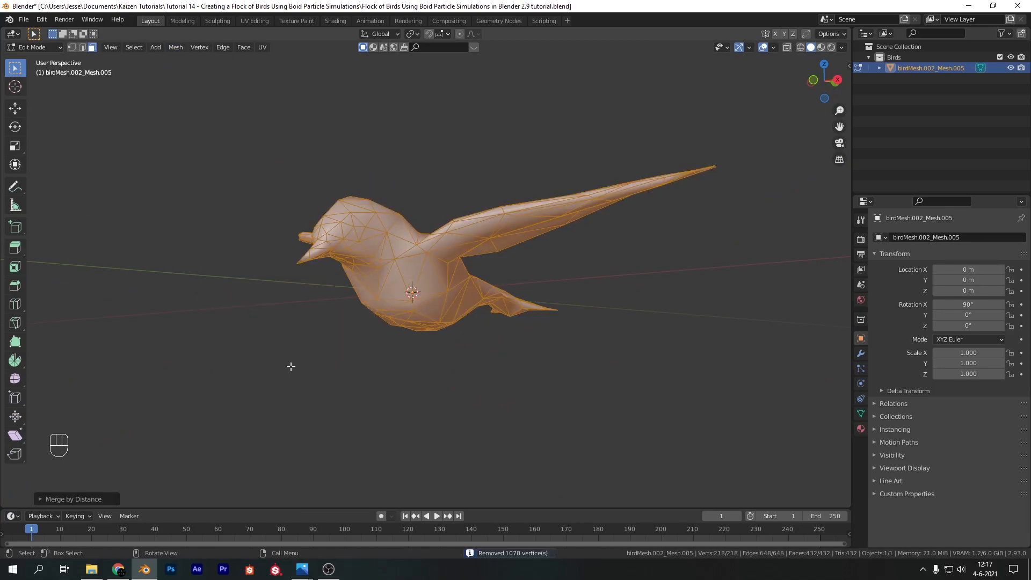
{"action": "left_click", "coordinate": [82, 499]}
{"action": "left_click", "coordinate": [159, 469]}
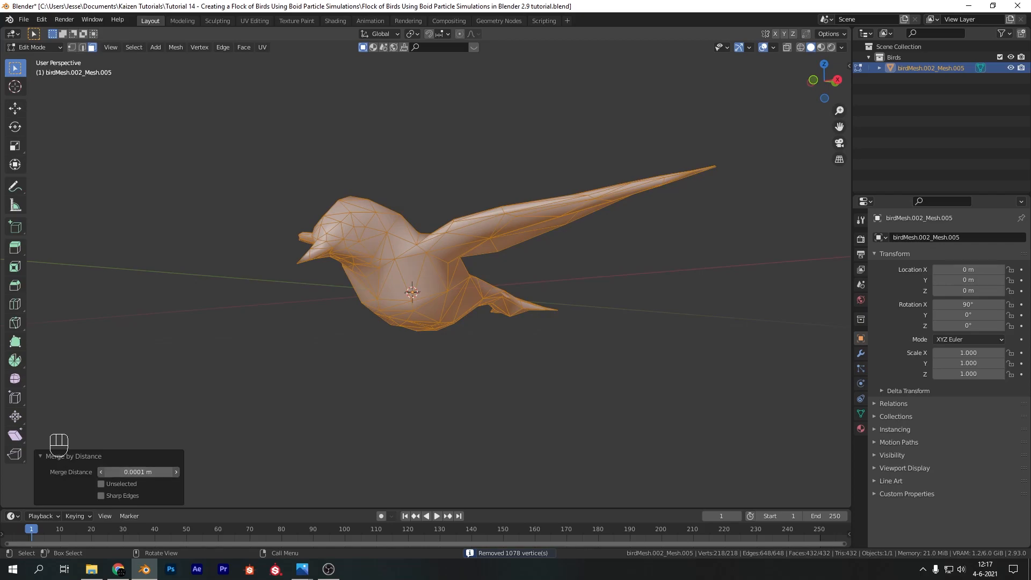
{"action": "left_click", "coordinate": [135, 472]}
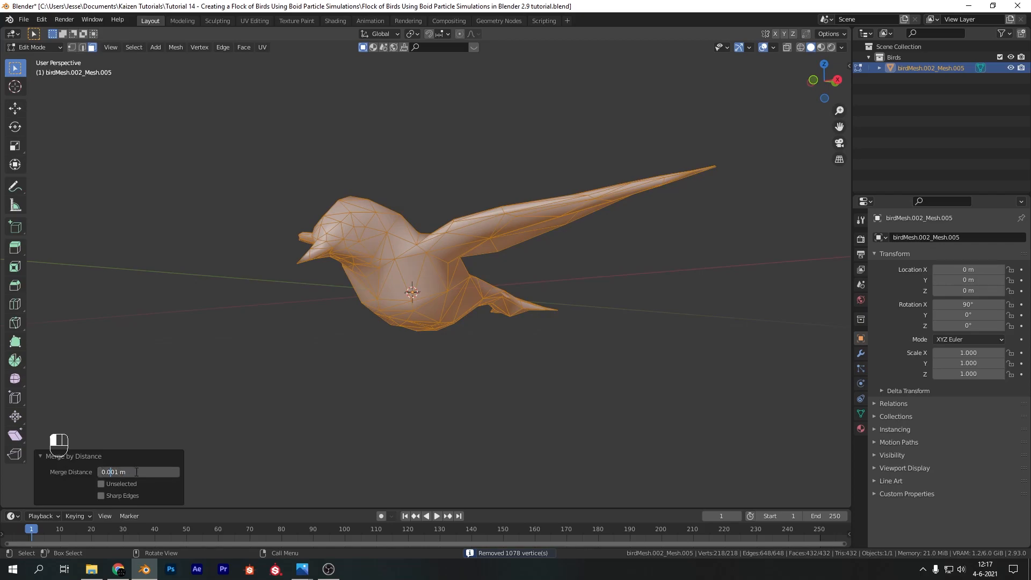
{"action": "key", "text": "Return"}
Test-move one face on the merged bird's body to check that it is connected, cancelling the move
{"action": "left_click", "coordinate": [463, 184]}
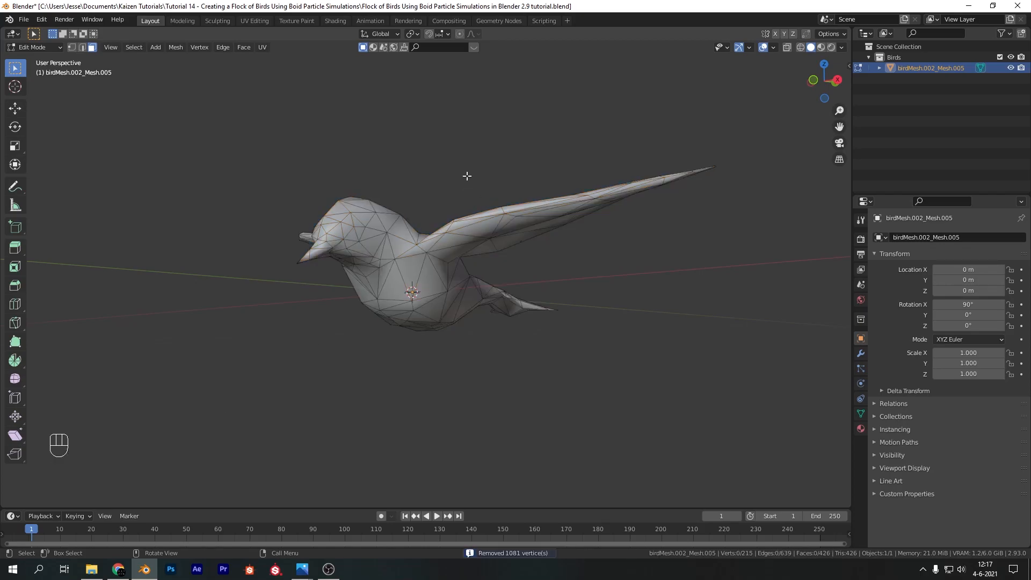
{"action": "middle_click_drag", "start_coordinate": [467, 175], "coordinate": [415, 249]}
{"action": "left_click", "coordinate": [370, 312]}
{"action": "key", "text": "g"}
{"action": "right_click", "coordinate": [416, 276]}
{"action": "middle_click_drag", "start_coordinate": [376, 299], "coordinate": [405, 225]}
Return to Object Mode and add a Subdivision Surface modifier to the bird
{"action": "key", "text": "Tab"}
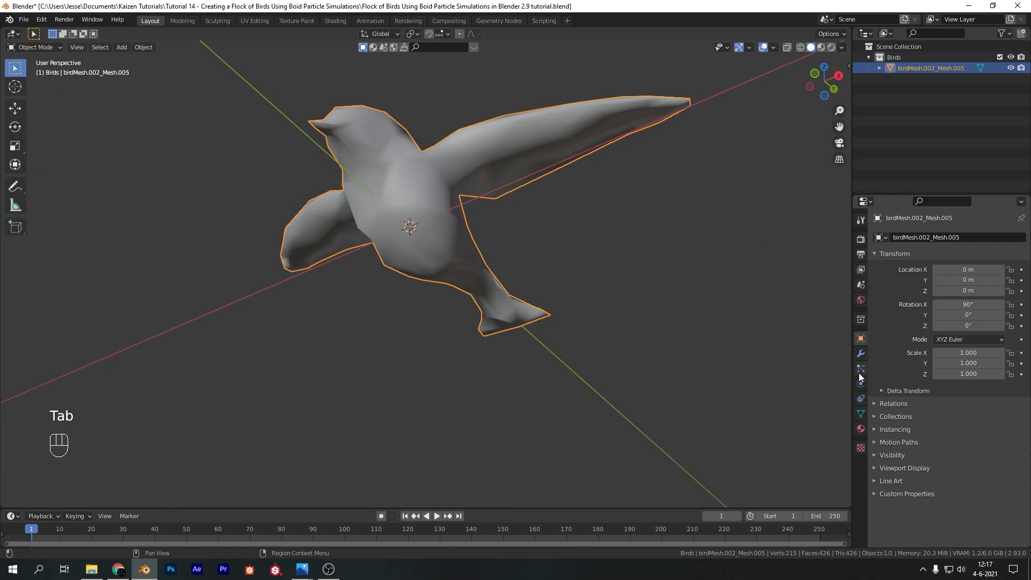
{"action": "left_click", "coordinate": [861, 354]}
{"action": "left_click", "coordinate": [916, 237]}
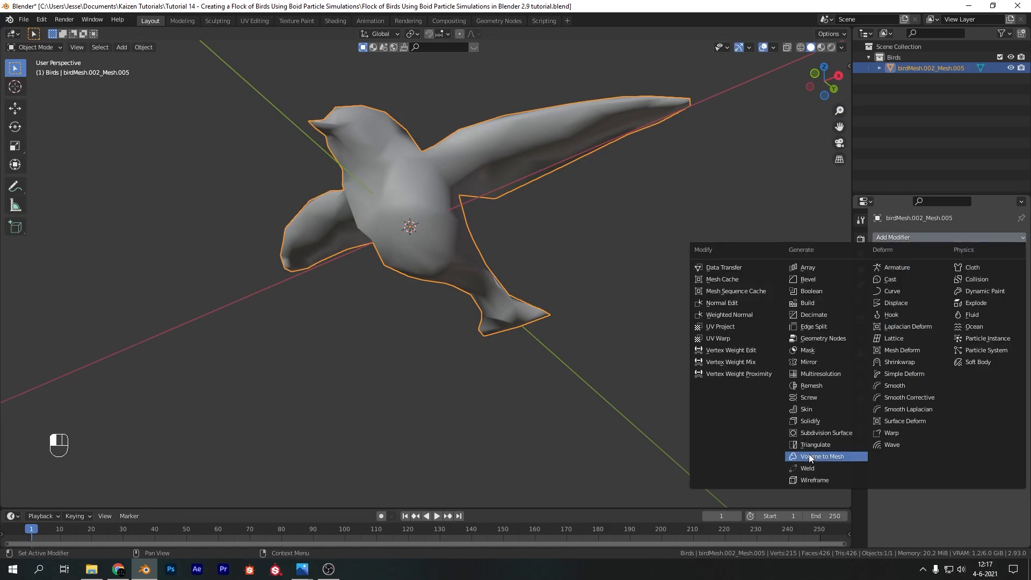
{"action": "left_click", "coordinate": [819, 433]}
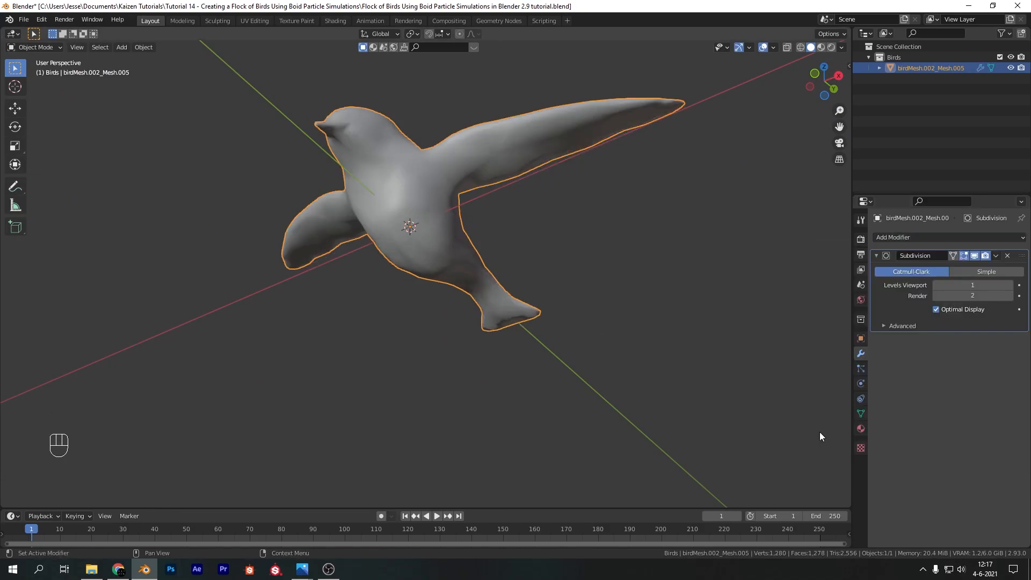
Open the bird's mesh data properties and add a base shape key, viewing the bird from the front
{"action": "middle_click_drag", "start_coordinate": [614, 225], "coordinate": [565, 192]}
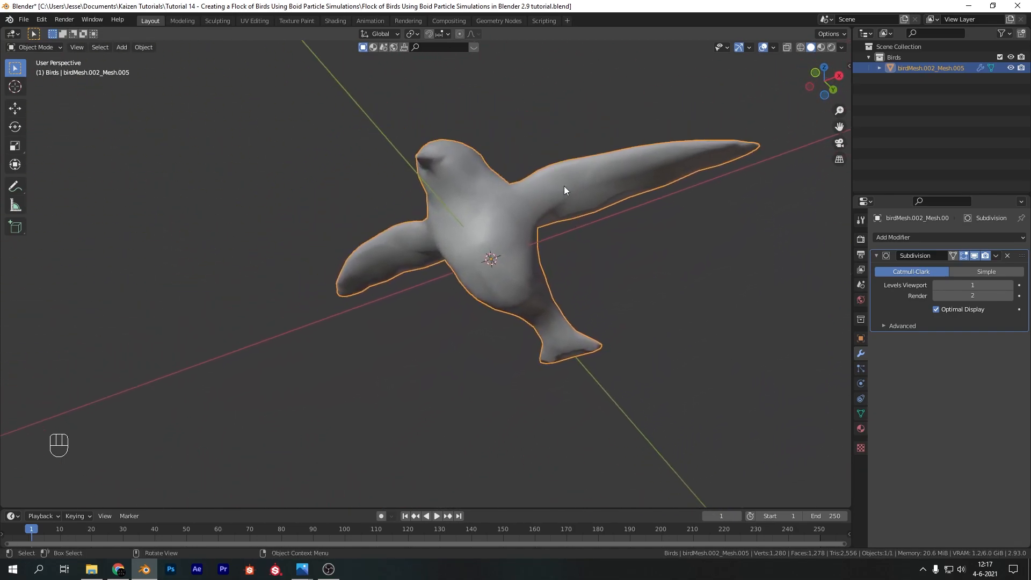
{"action": "middle_click_drag", "start_coordinate": [521, 158], "coordinate": [532, 202]}
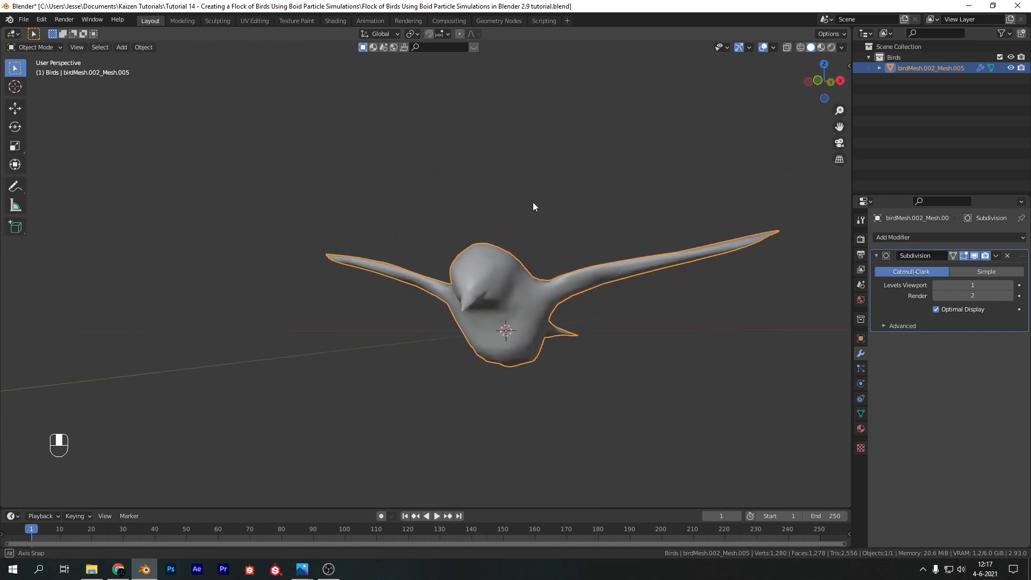
{"action": "left_click", "coordinate": [860, 414]}
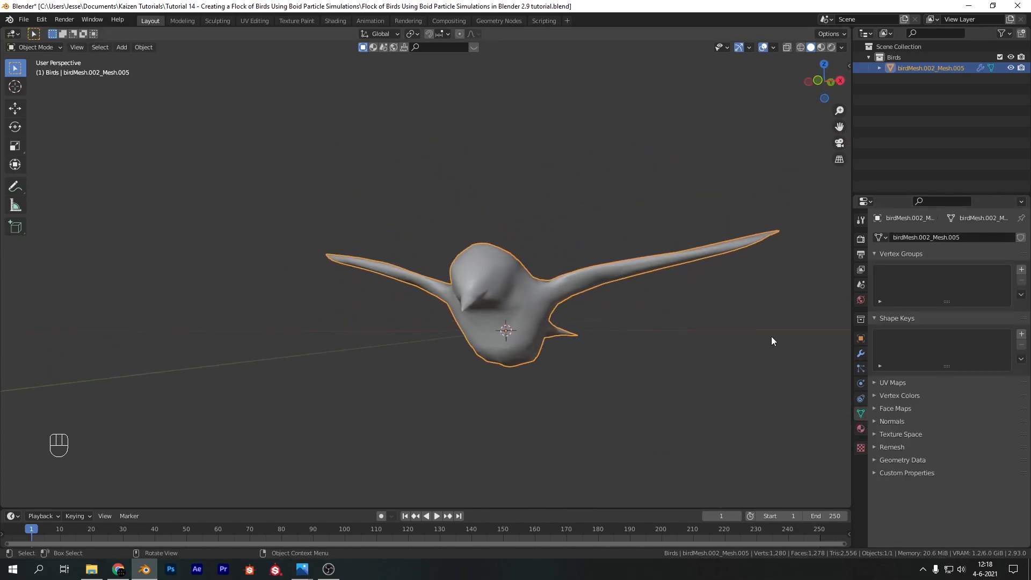
{"action": "middle_click_drag", "start_coordinate": [786, 353], "coordinate": [455, 143]}
{"action": "key", "text": "KP_1"}
{"action": "scroll", "coordinate": [462, 183], "scroll_direction": "down", "scroll_amount": 3}
{"action": "middle_click_drag", "start_coordinate": [472, 196], "coordinate": [500, 242], "text": "shift"}
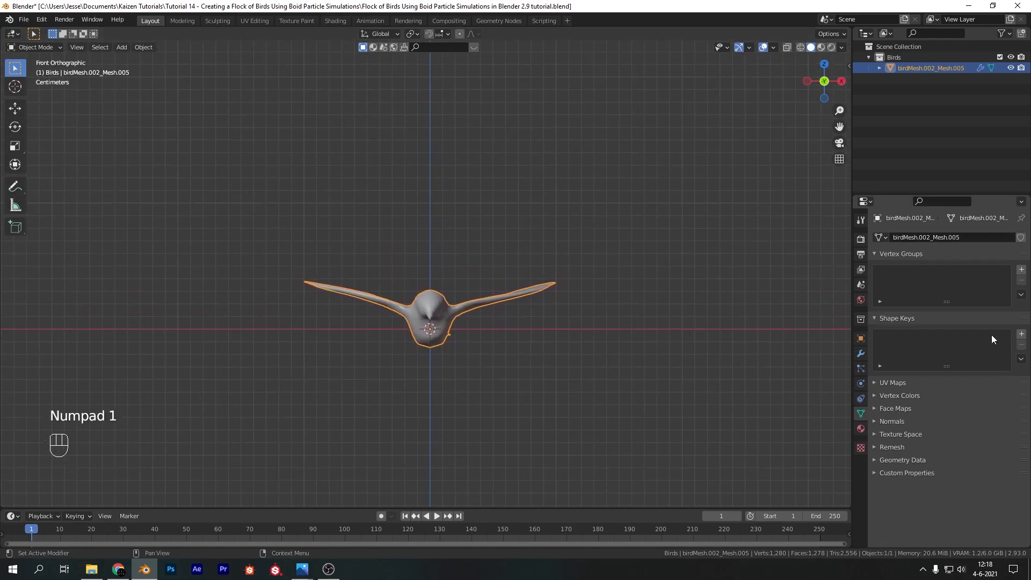
{"action": "left_click", "coordinate": [1020, 335]}
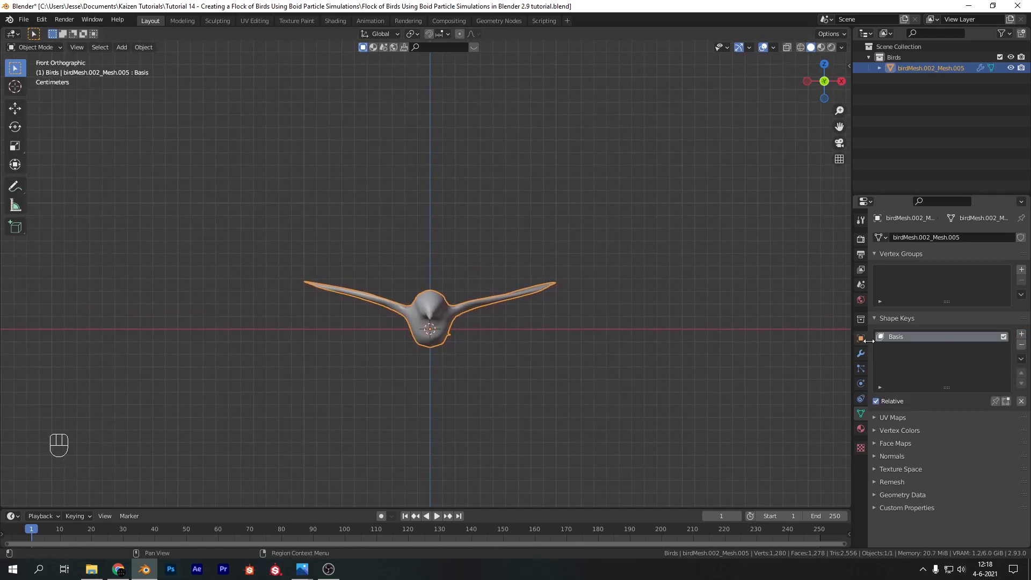
Enter Edit Mode on the bird with X-ray enabled and vertex selection active
{"action": "key", "text": "Tab"}
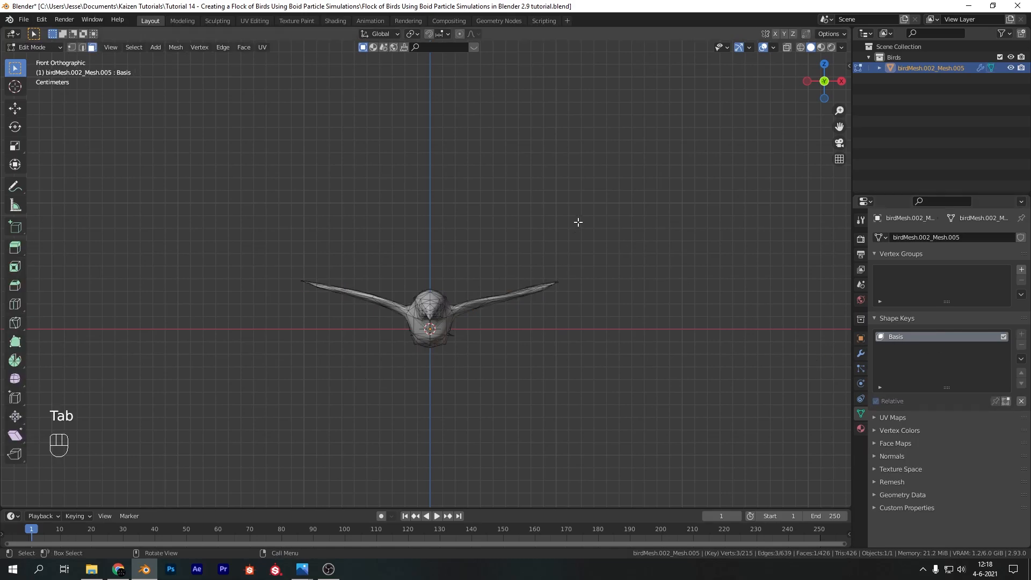
{"action": "key", "text": "KP_1"}
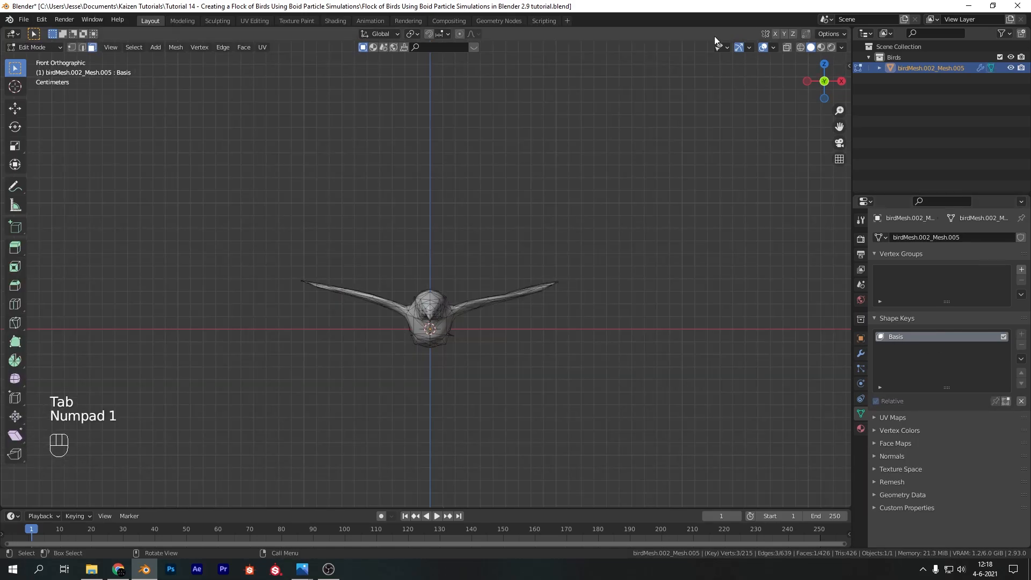
{"action": "left_click", "coordinate": [787, 47]}
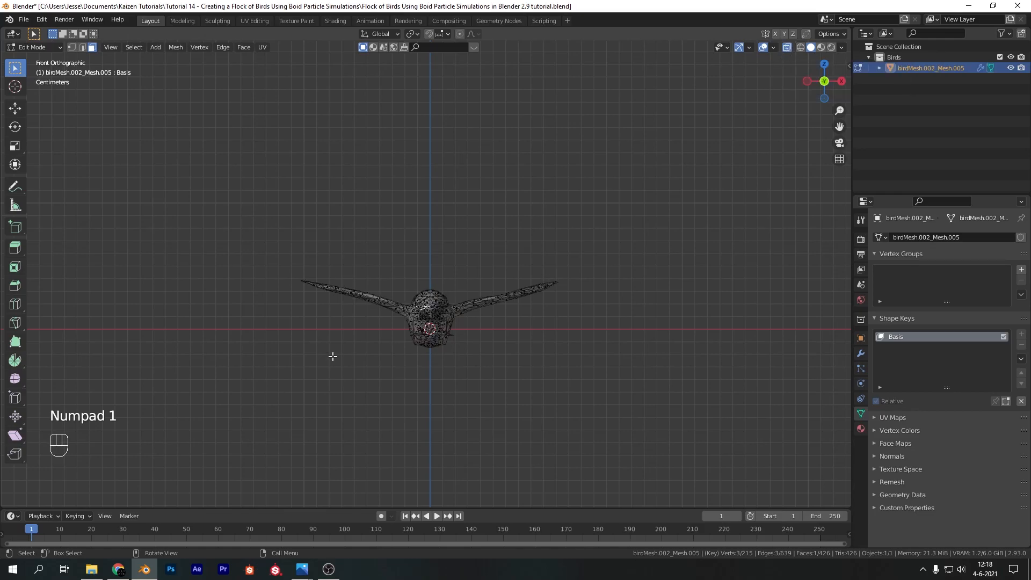
{"action": "left_click", "coordinate": [71, 48]}
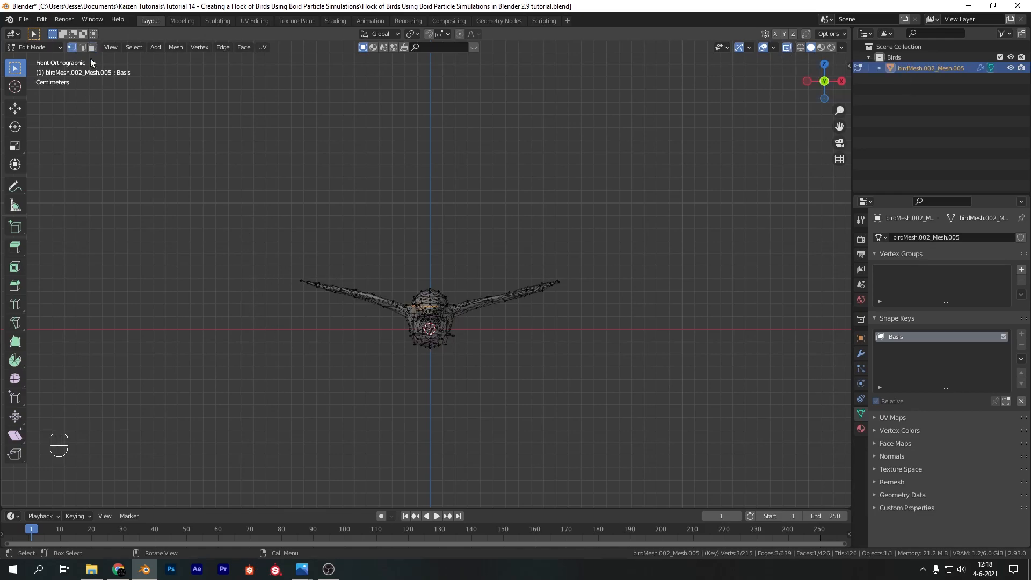
Move the +X wing's tip about 0.035 m inward and 0.049 m up, using smooth proportional editing with a size of about 0.09
{"action": "left_click_drag", "start_coordinate": [599, 253], "coordinate": [556, 295]}
{"action": "middle_click_drag", "start_coordinate": [496, 368], "coordinate": [515, 299], "text": "shift"}
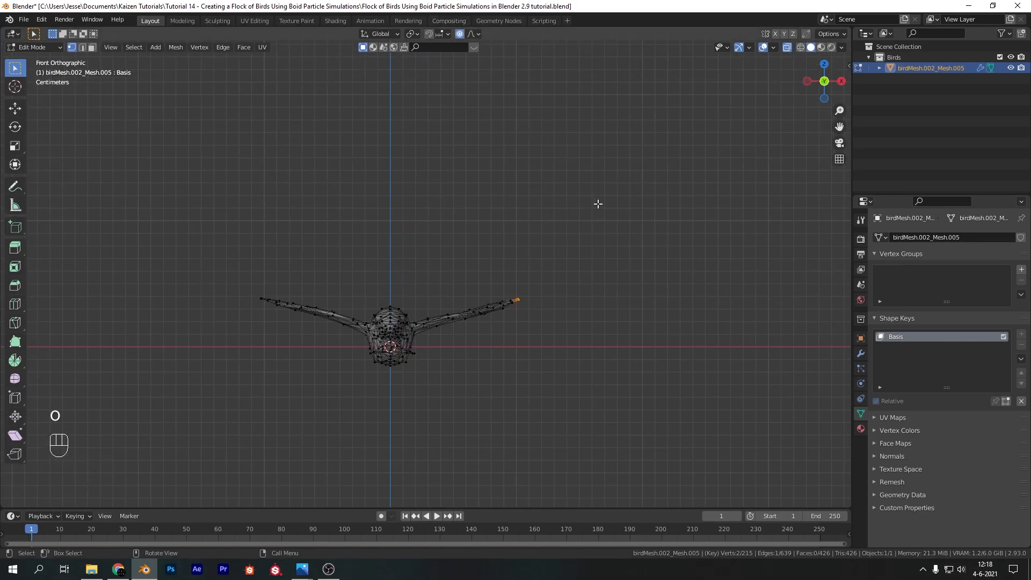
{"action": "key", "text": "g"}
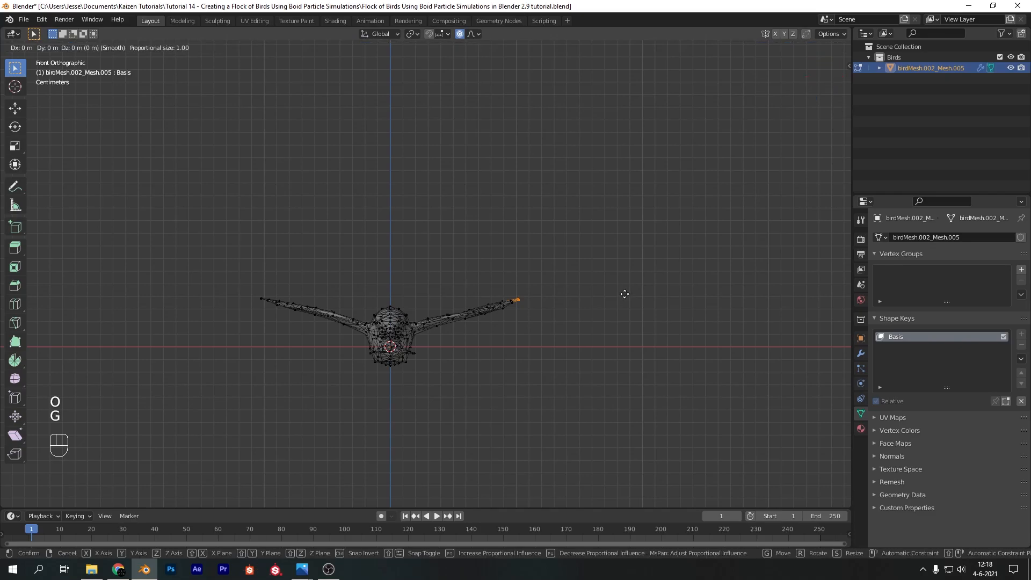
{"action": "scroll", "coordinate": [625, 294], "scroll_direction": "up", "scroll_amount": 19}
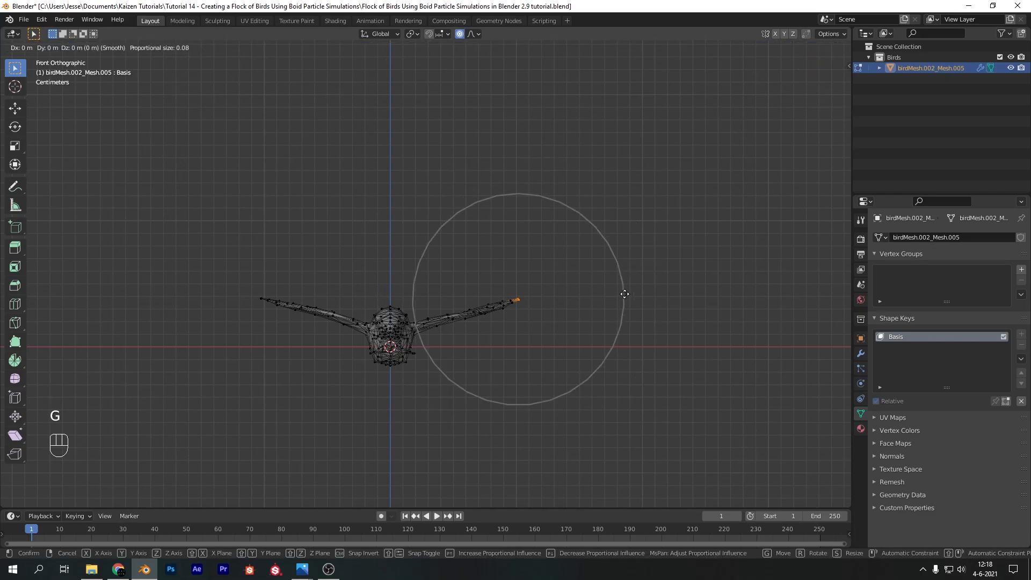
{"action": "scroll", "coordinate": [625, 294], "scroll_direction": "down", "scroll_amount": 1}
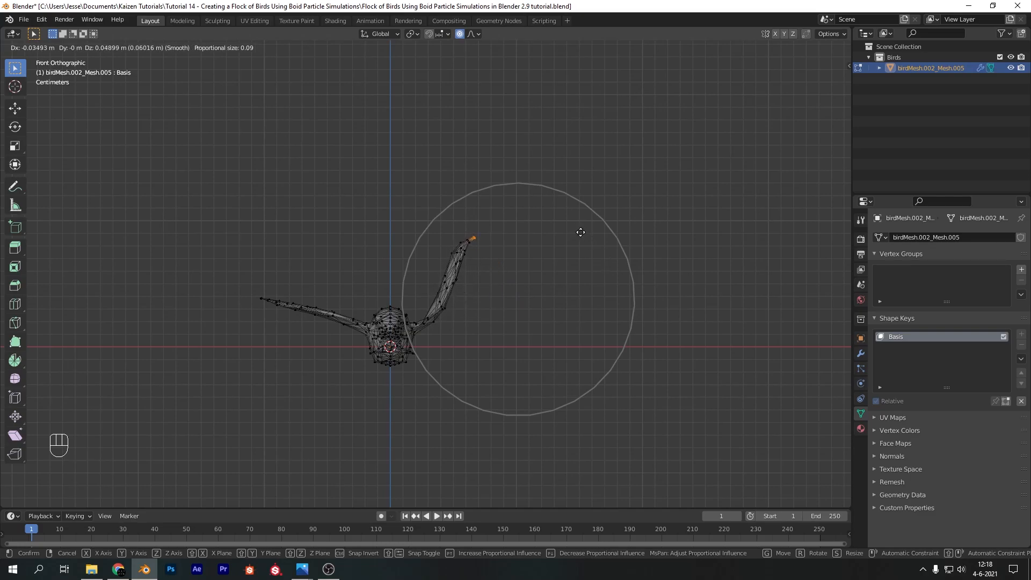
{"action": "left_click", "coordinate": [580, 232]}
Curve the +X wing upward with proportional rotations of about -40.6°, -18.1° around Z, and -29.7° at proportional size 0.039
{"action": "key", "text": "r"}
{"action": "left_click", "coordinate": [517, 197]}
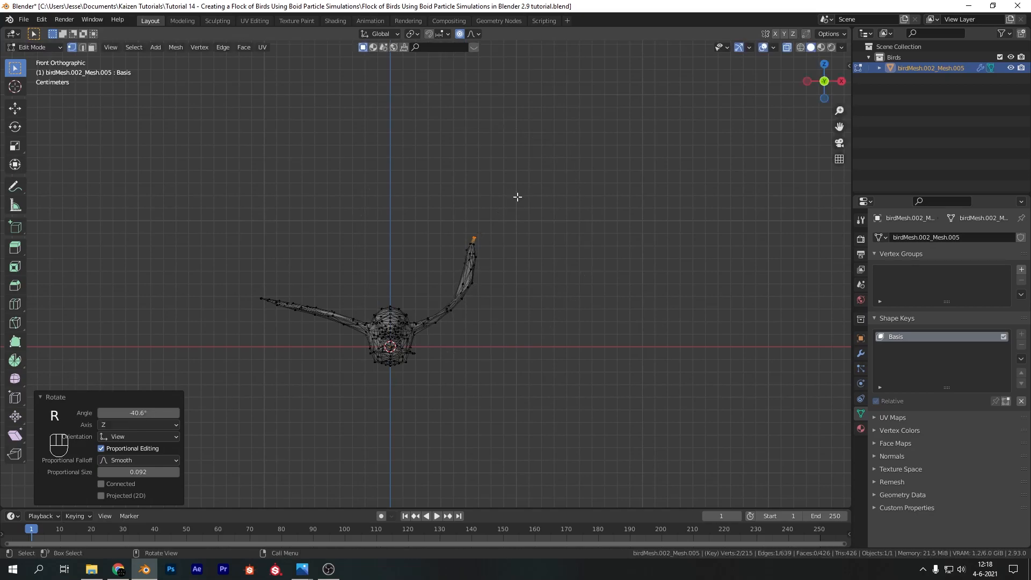
{"action": "key", "text": "r"}
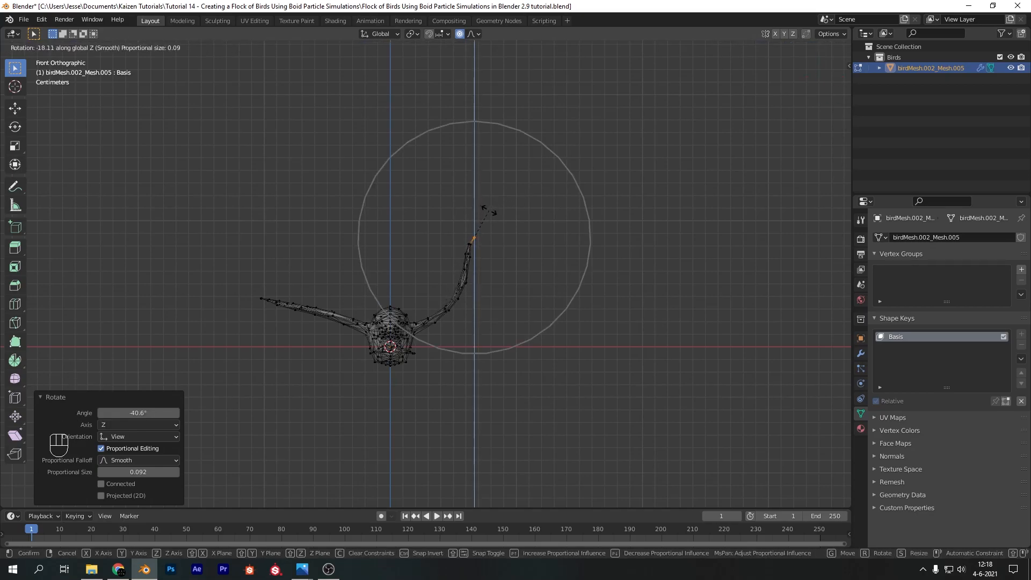
{"action": "left_click", "coordinate": [489, 211]}
{"action": "key", "text": "r"}
{"action": "scroll", "coordinate": [529, 207], "scroll_direction": "up", "scroll_amount": 9}
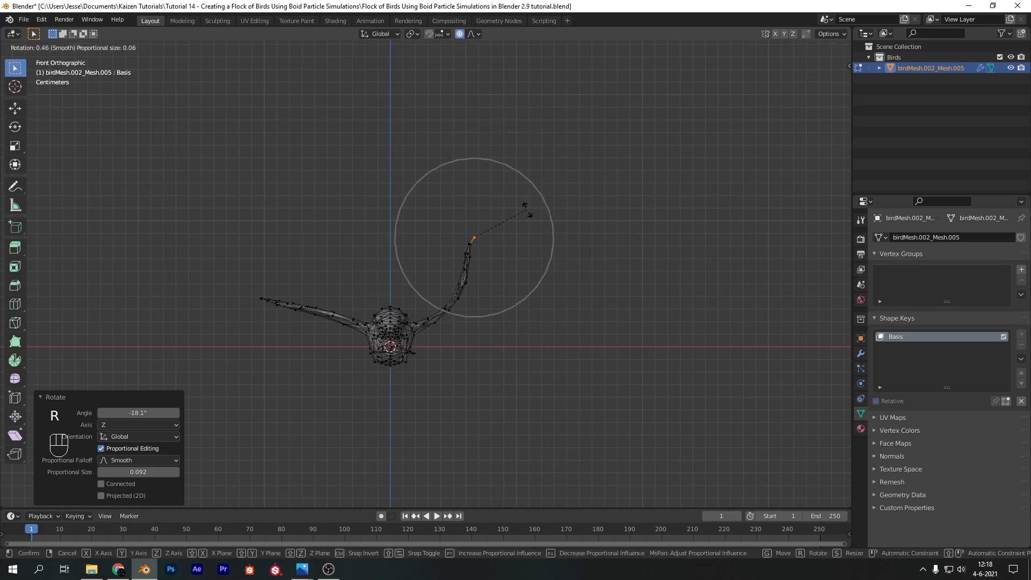
{"action": "left_click", "coordinate": [510, 183]}
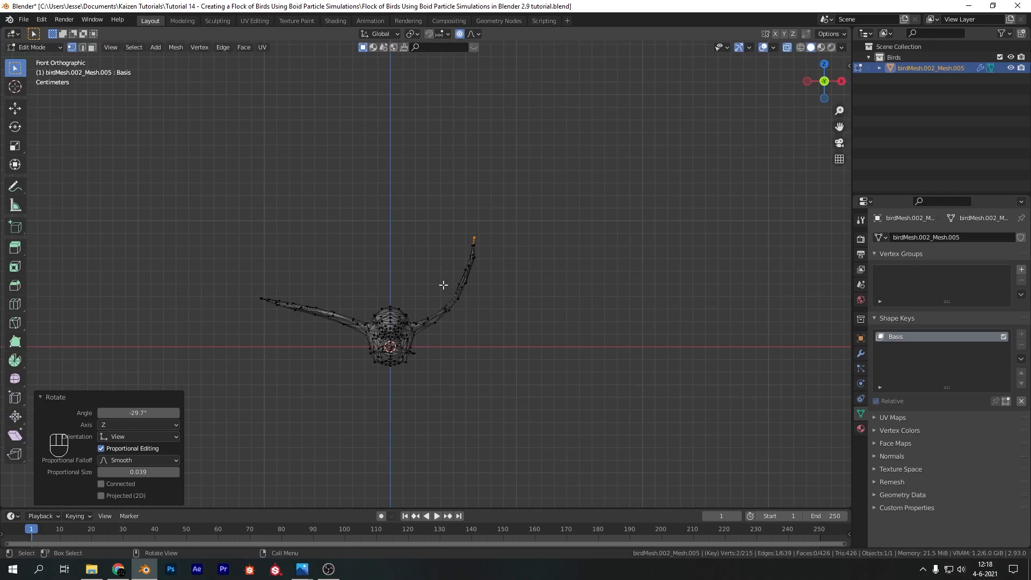
Select the -X wing's tip and move it up and inward with a proportional size of about 0.09, mirroring the other wing
{"action": "left_click", "coordinate": [263, 314]}
{"action": "key", "text": "g"}
{"action": "scroll", "coordinate": [266, 299], "scroll_direction": "up", "scroll_amount": 3}
{"action": "scroll", "coordinate": [266, 301], "scroll_direction": "down", "scroll_amount": 12}
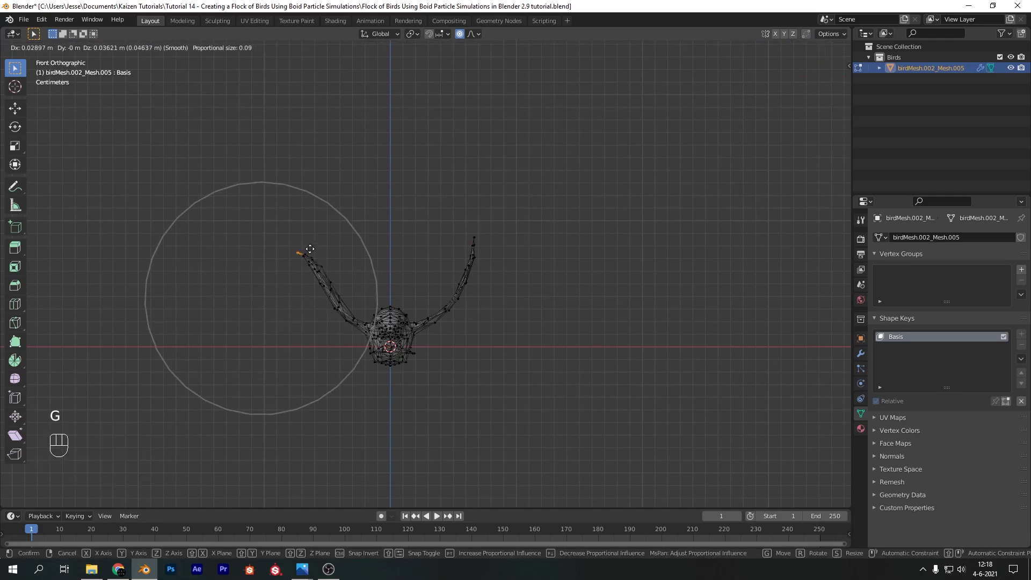
{"action": "left_click", "coordinate": [312, 242]}
Curve the -X wing with proportional rotations, including 11.5° around Z and 28.2° at size 0.039, and nudge its tip 0.0026 m outward and up
{"action": "key", "text": "r"}
{"action": "left_click", "coordinate": [357, 290]}
{"action": "key", "text": "r"}
{"action": "key", "text": "z"}
{"action": "left_click", "coordinate": [348, 297]}
{"action": "key", "text": "r"}
{"action": "scroll", "coordinate": [350, 239], "scroll_direction": "up", "scroll_amount": 6}
{"action": "scroll", "coordinate": [350, 239], "scroll_direction": "up", "scroll_amount": 1}
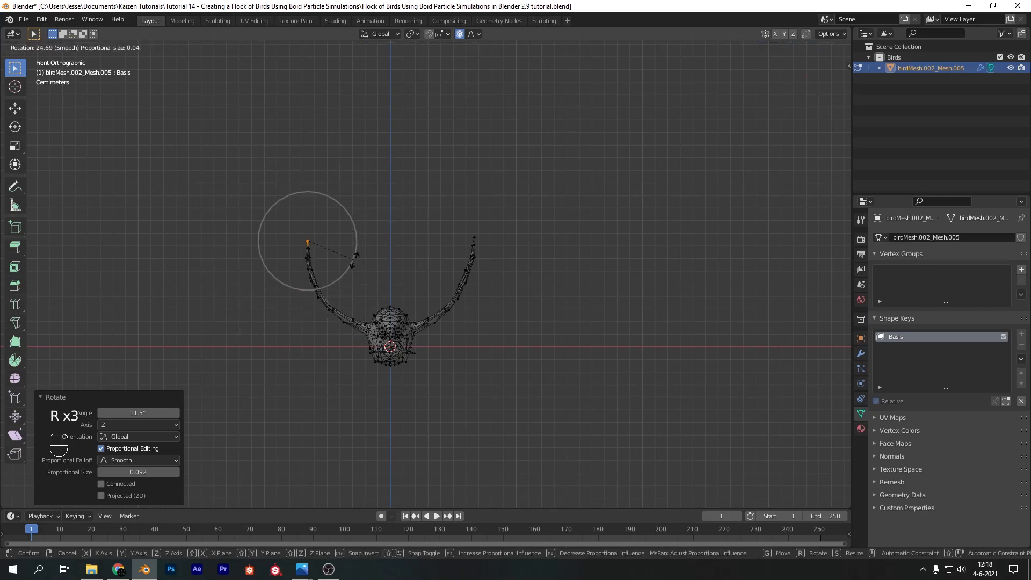
{"action": "left_click", "coordinate": [354, 262]}
{"action": "key", "text": "g"}
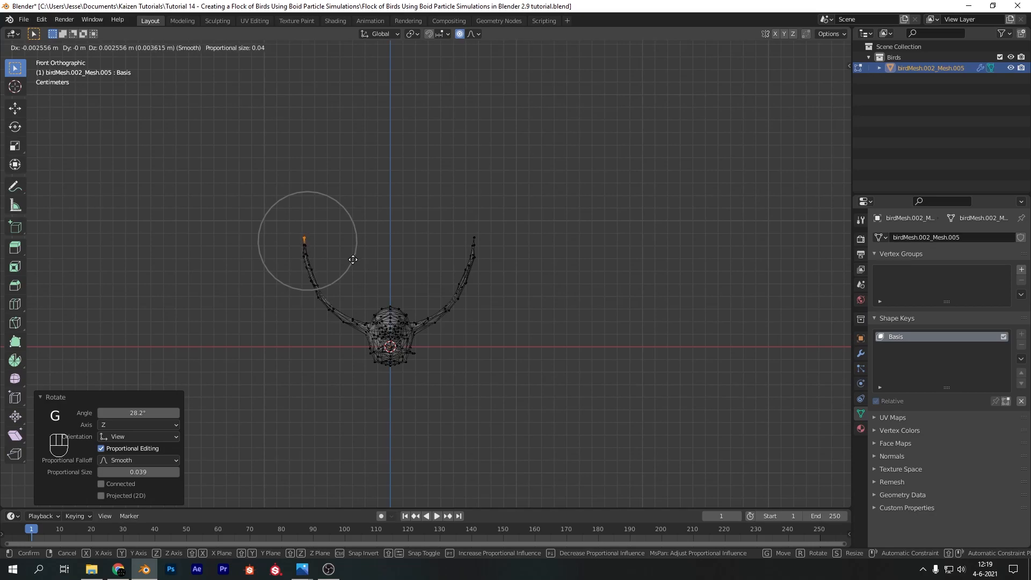
{"action": "left_click", "coordinate": [352, 260]}
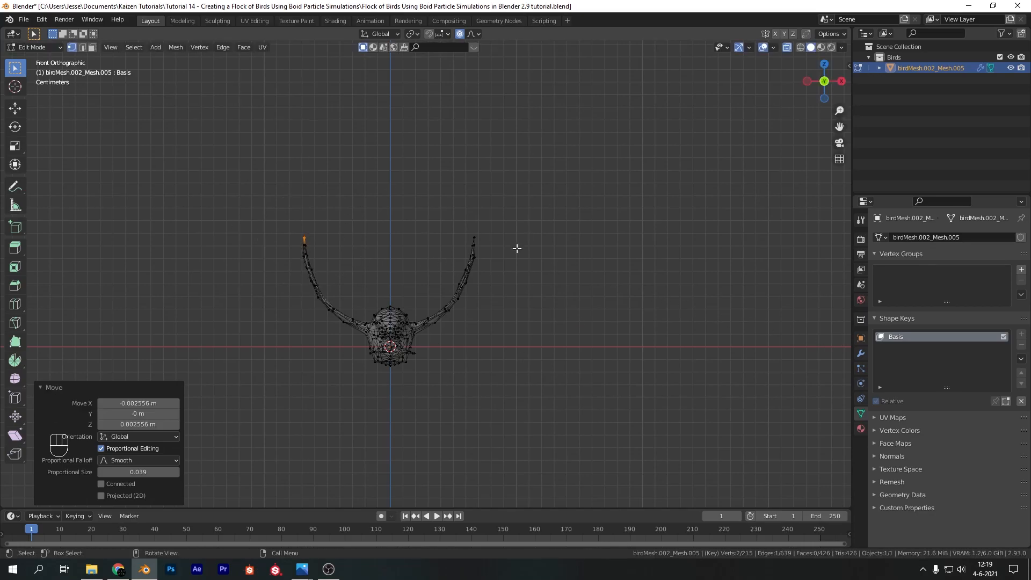
In side view, raise the tail tip about 0.017 m along Z, rotate it slightly with proportional editing, and return to Object Mode
{"action": "middle_click_drag", "start_coordinate": [486, 260], "coordinate": [432, 259]}
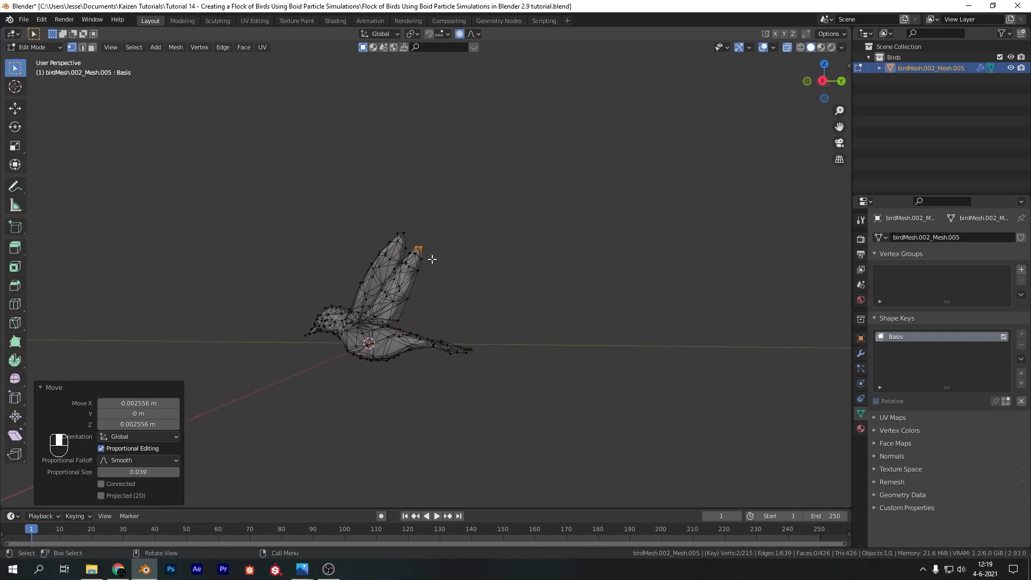
{"action": "key", "text": "KP_3"}
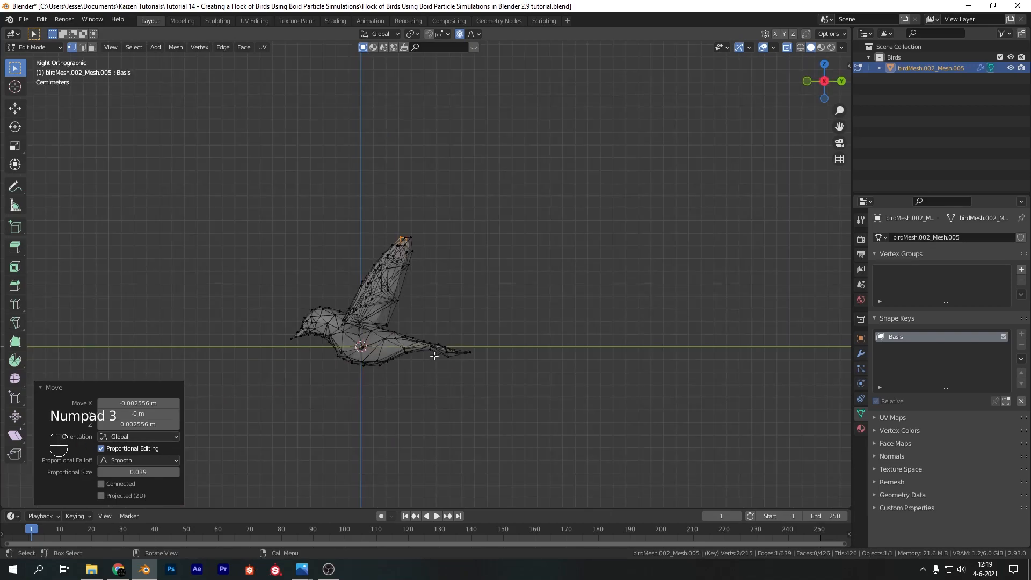
{"action": "left_click", "coordinate": [470, 352]}
{"action": "key", "text": "g"}
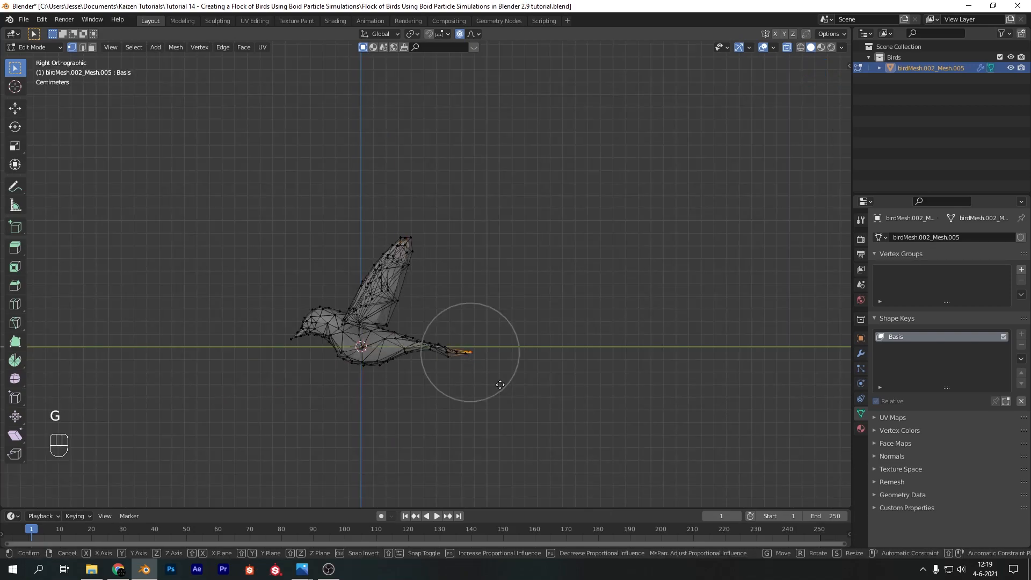
{"action": "key", "text": "z"}
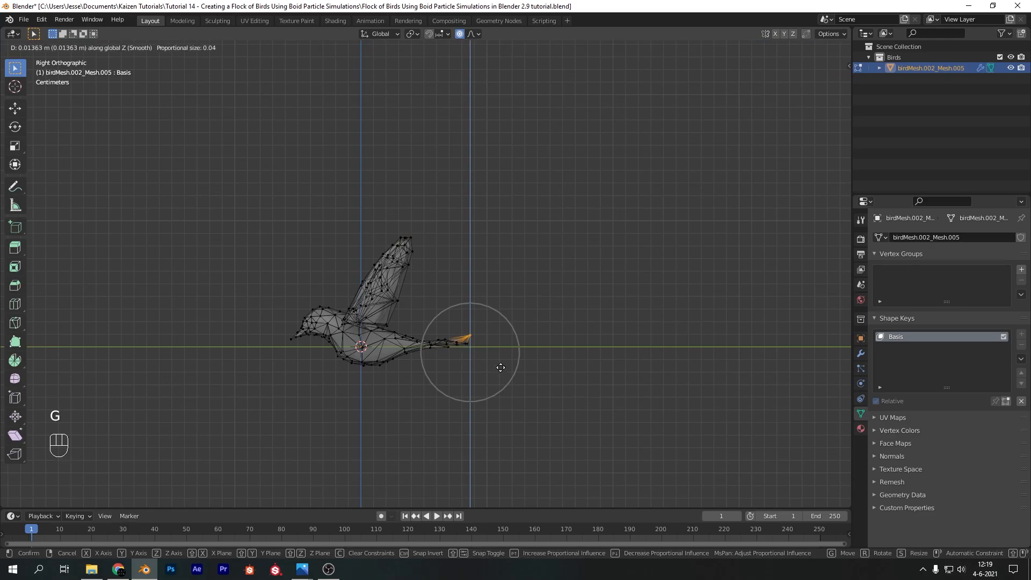
{"action": "key", "text": "r"}
{"action": "left_click", "coordinate": [501, 364]}
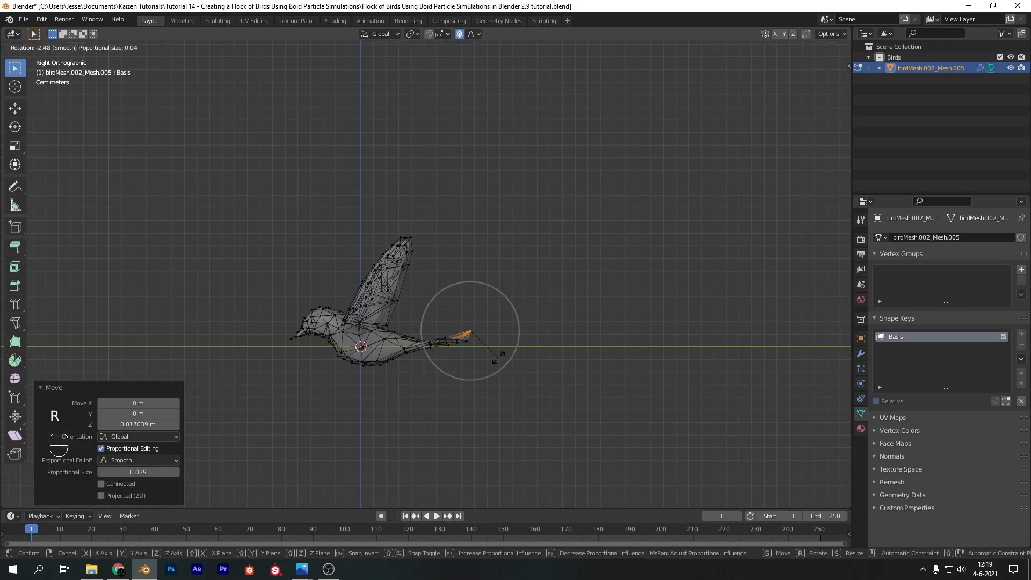
{"action": "key", "text": "Tab"}
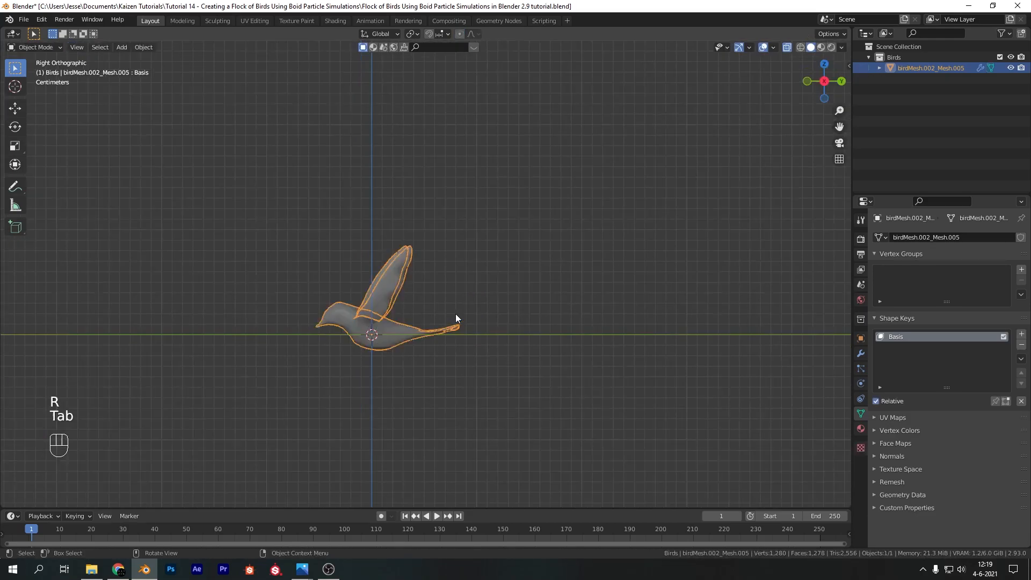
Add a second shape key to the bird and name it Wing movement
{"action": "middle_click_drag", "start_coordinate": [425, 292], "coordinate": [541, 353]}
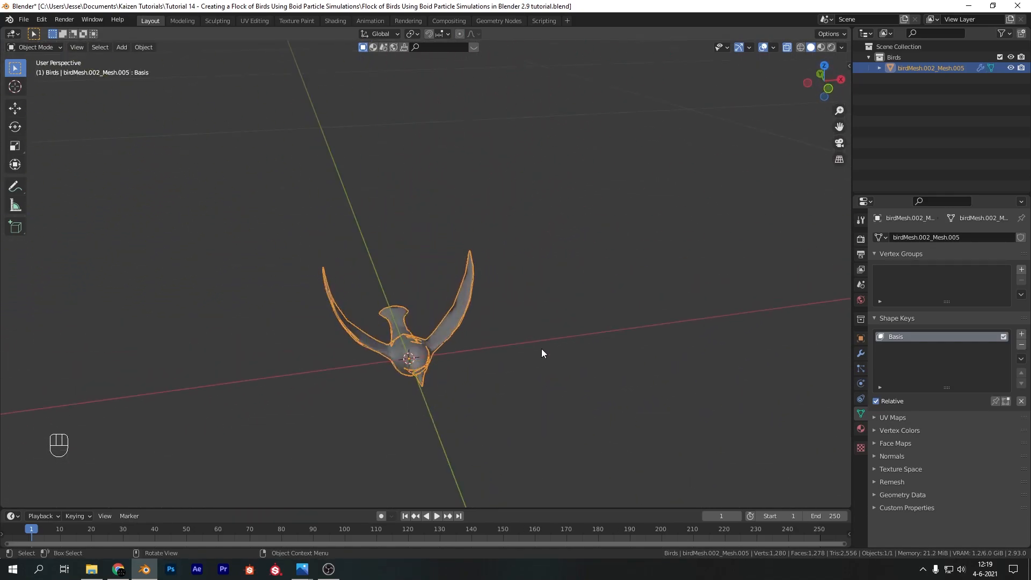
{"action": "key", "text": "KP_1"}
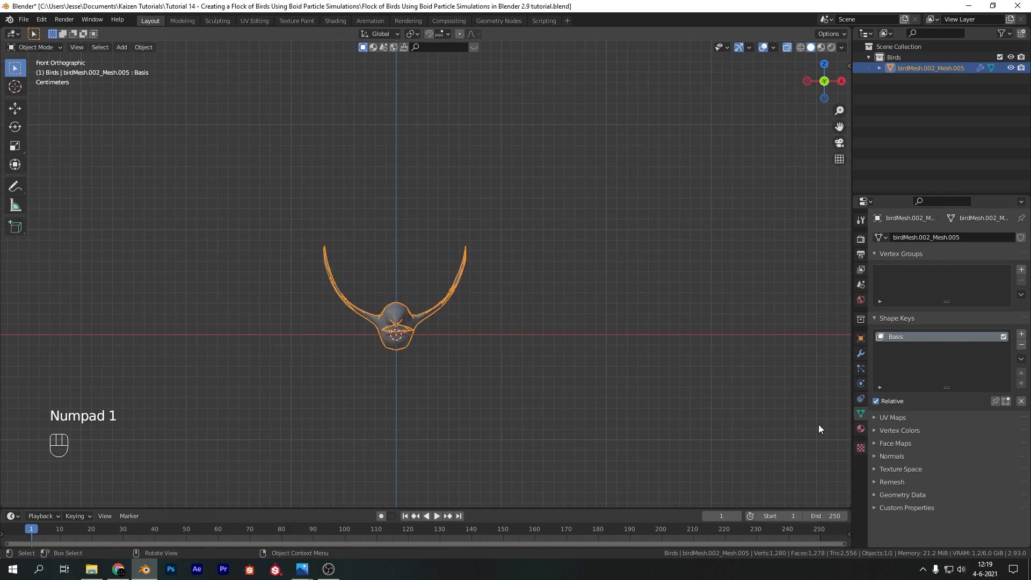
{"action": "left_click", "coordinate": [1022, 334]}
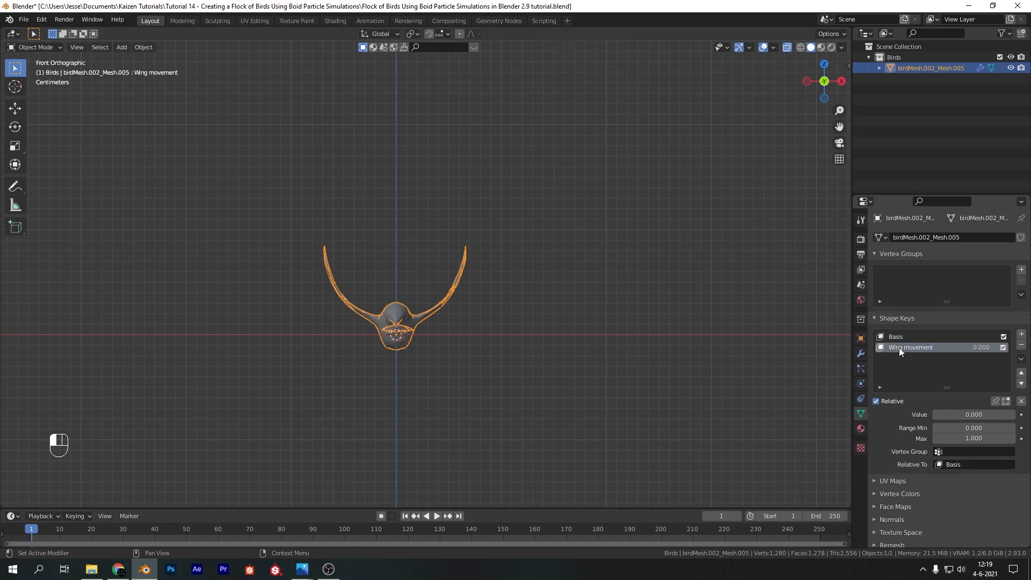
On the Wing movement key, move the +X wing's tip about 0.013 m outward and 0.029 m down with proportional size 0.084
{"action": "scroll", "coordinate": [369, 275], "scroll_direction": "up", "scroll_amount": 3}
{"action": "middle_click_drag", "start_coordinate": [472, 315], "coordinate": [575, 266], "text": "shift"}
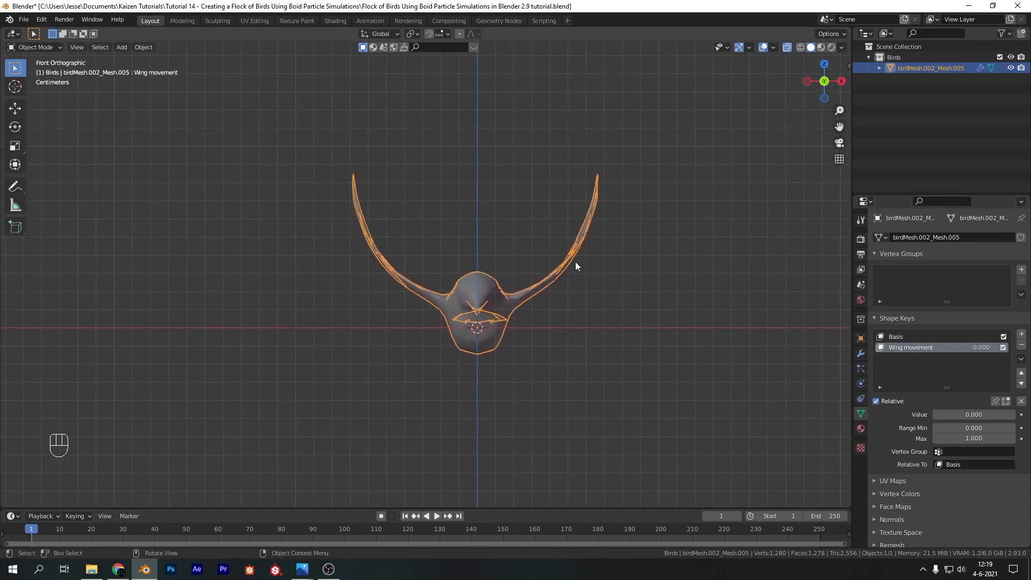
{"action": "key", "text": "Tab"}
{"action": "middle_click_drag", "start_coordinate": [569, 197], "coordinate": [547, 206], "text": "shift"}
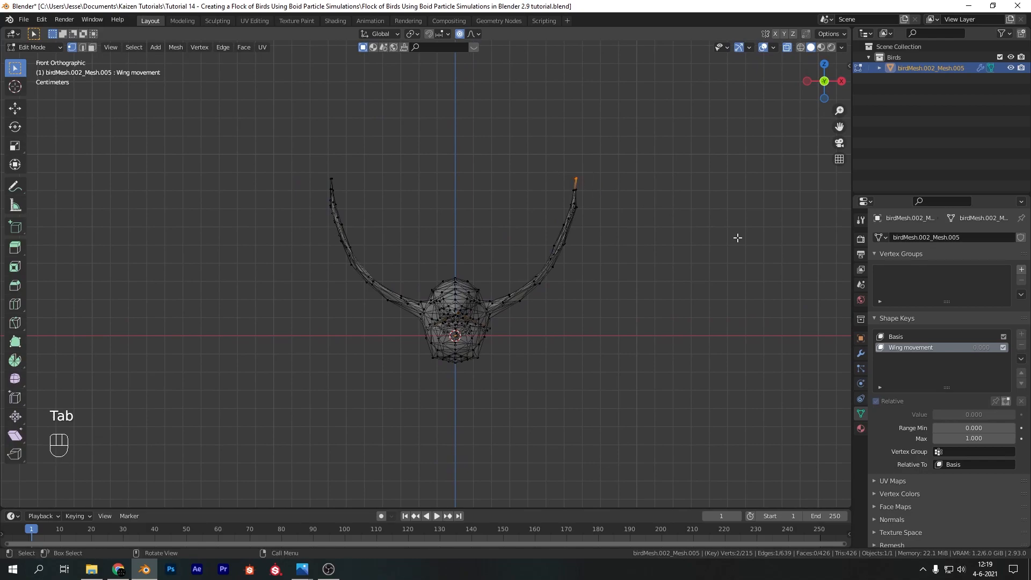
{"action": "scroll", "coordinate": [578, 352], "scroll_direction": "down", "scroll_amount": 1}
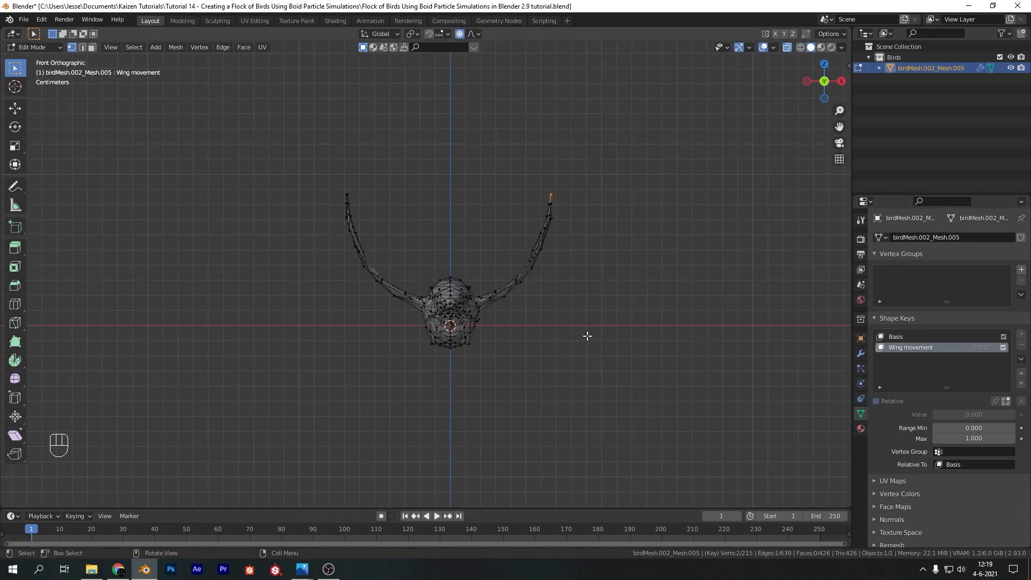
{"action": "key", "text": "g"}
{"action": "scroll", "coordinate": [661, 304], "scroll_direction": "up", "scroll_amount": 8}
{"action": "scroll", "coordinate": [661, 317], "scroll_direction": "down", "scroll_amount": 10}
{"action": "scroll", "coordinate": [661, 317], "scroll_direction": "down", "scroll_amount": 5}
{"action": "left_click", "coordinate": [674, 338]}
Rotate the +X wing's end outward with proportional editing and lower its tip about 0.0067 m along Z at proportional size 0.024
{"action": "key", "text": "r"}
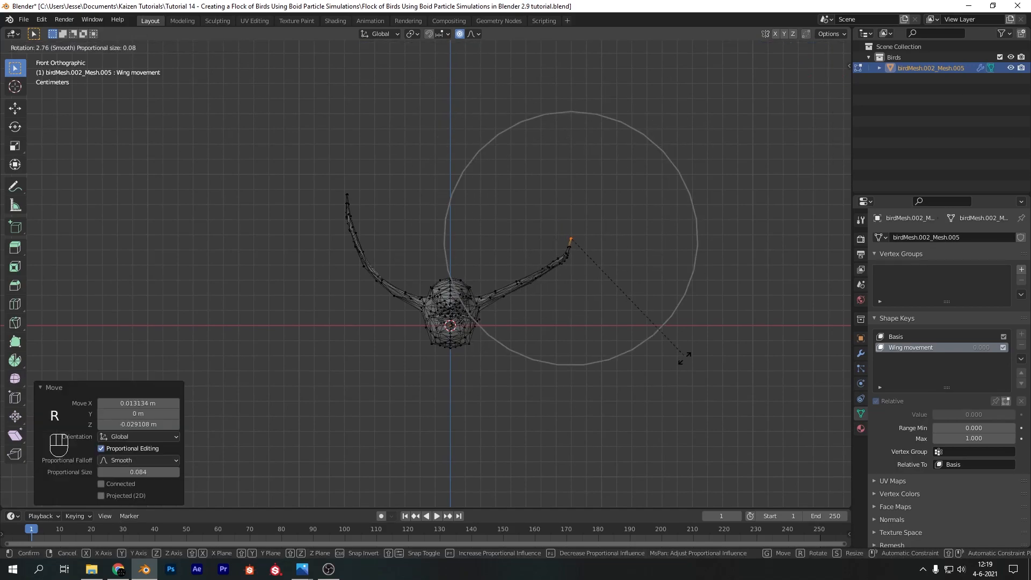
{"action": "left_click", "coordinate": [607, 231]}
{"action": "key", "text": "r"}
{"action": "scroll", "coordinate": [612, 258], "scroll_direction": "up", "scroll_amount": 15}
{"action": "scroll", "coordinate": [633, 249], "scroll_direction": "down", "scroll_amount": 2}
{"action": "left_click", "coordinate": [649, 268]}
{"action": "key", "text": "g"}
{"action": "left_click", "coordinate": [649, 272]}
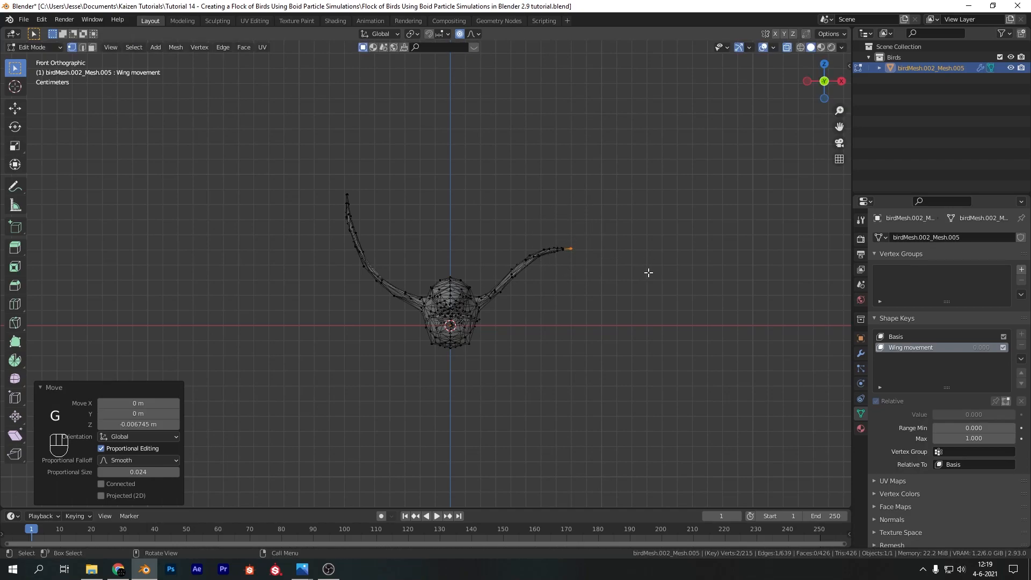
Pull the +X wing's tip down below the body with proportional editing at a size of about 0.08
{"action": "key", "text": "g"}
{"action": "scroll", "coordinate": [607, 277], "scroll_direction": "down", "scroll_amount": 11}
{"action": "scroll", "coordinate": [602, 349], "scroll_direction": "down", "scroll_amount": 1}
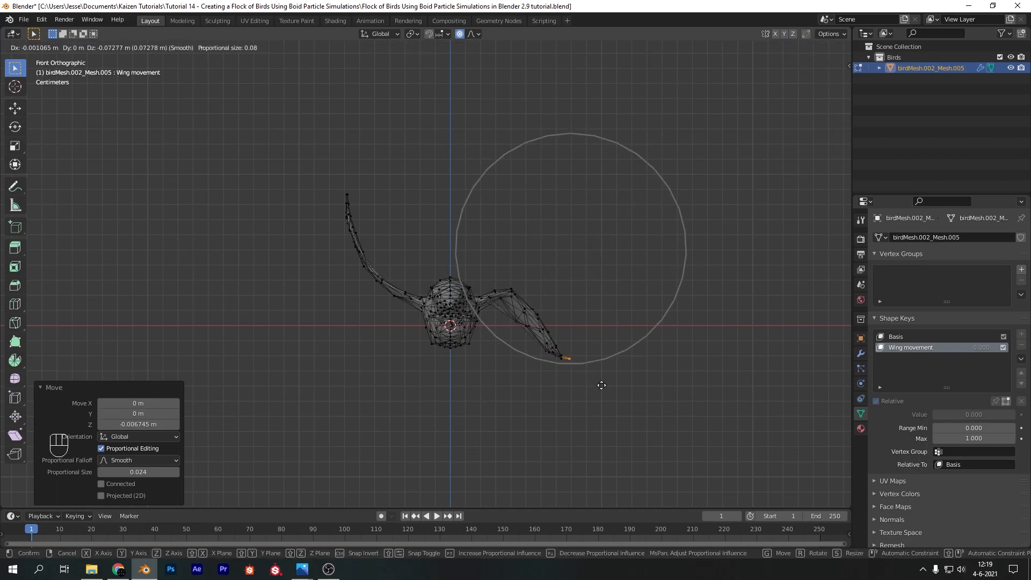
{"action": "left_click", "coordinate": [589, 430]}
{"action": "key", "text": "g"}
{"action": "scroll", "coordinate": [578, 394], "scroll_direction": "up", "scroll_amount": 1}
{"action": "scroll", "coordinate": [580, 393], "scroll_direction": "down", "scroll_amount": 1}
{"action": "left_click", "coordinate": [580, 397]}
Rotate the +X wing's tip with proportional editing and reposition it to continue the downward curve
{"action": "key", "text": "r"}
{"action": "left_click", "coordinate": [618, 406]}
{"action": "key", "text": "g"}
{"action": "left_click", "coordinate": [616, 413]}
Select the +X wing's middle vertices and move them with proportional editing to round out the wing's arc
{"action": "left_click_drag", "start_coordinate": [556, 287], "coordinate": [508, 314]}
{"action": "key", "text": "g"}
{"action": "scroll", "coordinate": [552, 310], "scroll_direction": "up", "scroll_amount": 8}
{"action": "left_click", "coordinate": [553, 313]}
Select the -X wing's tip and move it about 0.115 m down with a proportional size of about 0.09
{"action": "left_click_drag", "start_coordinate": [315, 161], "coordinate": [352, 202]}
{"action": "key", "text": "g"}
{"action": "scroll", "coordinate": [350, 204], "scroll_direction": "down", "scroll_amount": 11}
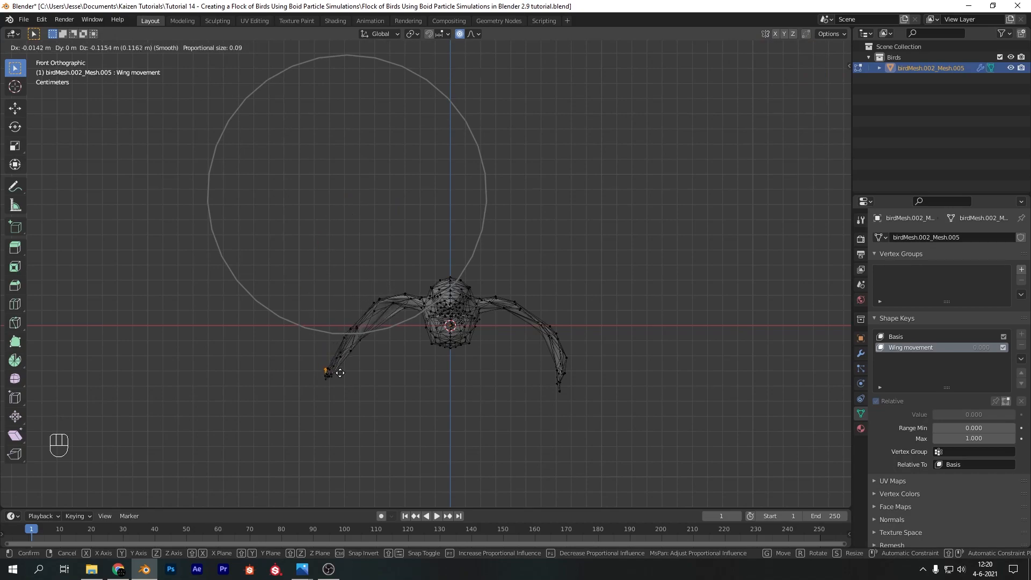
{"action": "left_click", "coordinate": [342, 303]}
Alternately rotate and move the -X wing's tip with proportional editing to bend the wing downward
{"action": "key", "text": "r"}
{"action": "scroll", "coordinate": [342, 283], "scroll_direction": "up", "scroll_amount": 13}
{"action": "left_click", "coordinate": [333, 280]}
{"action": "key", "text": "g"}
{"action": "left_click", "coordinate": [328, 298]}
{"action": "key", "text": "r"}
{"action": "left_click", "coordinate": [277, 277]}
{"action": "key", "text": "g"}
{"action": "left_click", "coordinate": [271, 285]}
{"action": "key", "text": "r"}
{"action": "left_click", "coordinate": [235, 284]}
{"action": "key", "text": "g"}
{"action": "key", "text": "g"}
Move the -X wing's tip again and rotate it with a larger proportional influence
{"action": "scroll", "coordinate": [365, 326], "scroll_direction": "down", "scroll_amount": 11}
{"action": "left_click", "coordinate": [371, 370]}
{"action": "key", "text": "r"}
{"action": "scroll", "coordinate": [368, 374], "scroll_direction": "down", "scroll_amount": 2}
{"action": "left_click", "coordinate": [348, 368]}
Rotate the -X wing's middle vertices about 71° around the global Z axis with a proportional size of about 0.05
{"action": "left_click", "coordinate": [361, 320]}
{"action": "key", "text": "f"}
{"action": "key", "text": "Escape"}
{"action": "key", "text": "r"}
{"action": "key", "text": "z"}
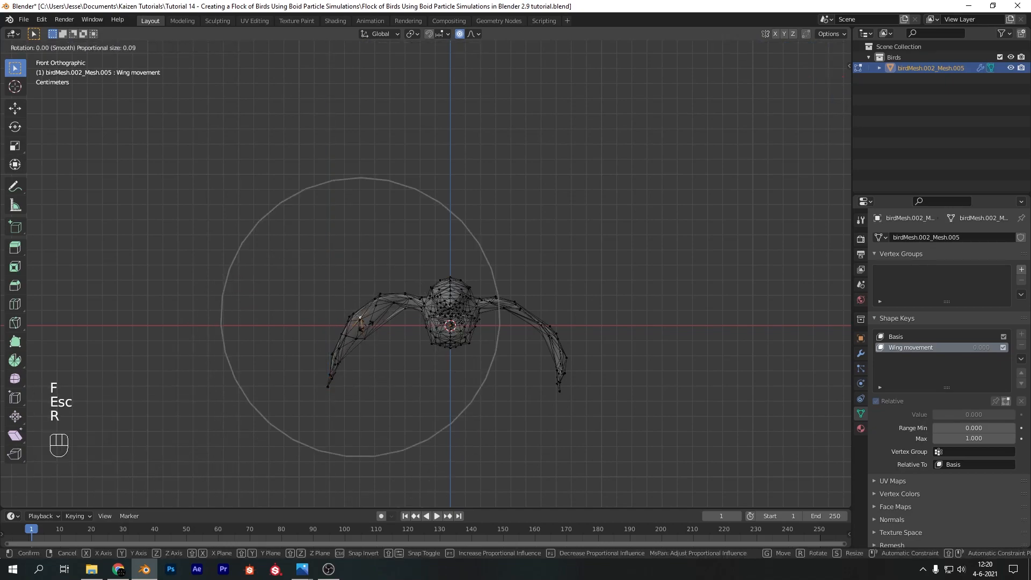
{"action": "scroll", "coordinate": [361, 327], "scroll_direction": "up", "scroll_amount": 8}
{"action": "scroll", "coordinate": [352, 327], "scroll_direction": "down", "scroll_amount": 2}
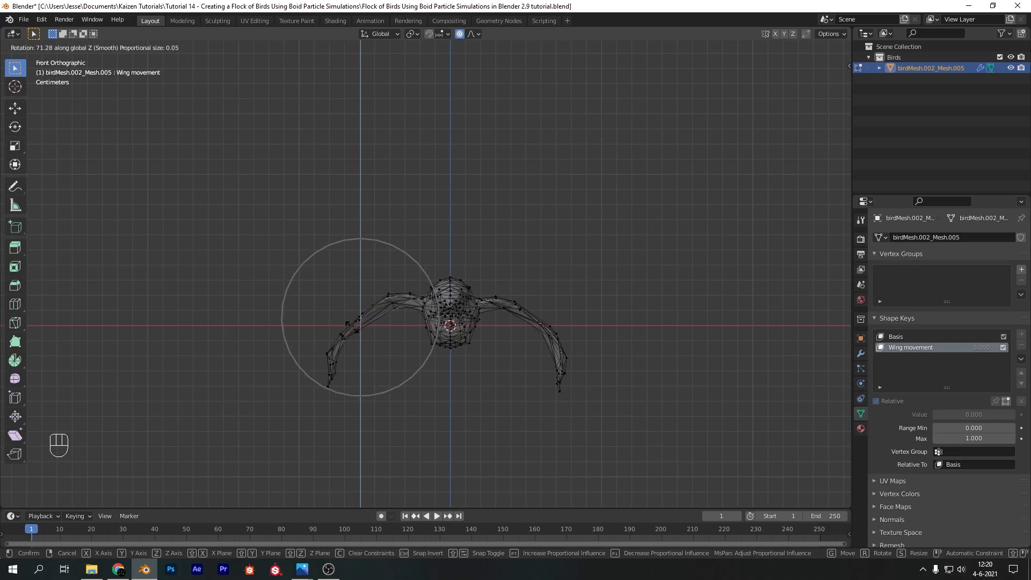
{"action": "left_click", "coordinate": [355, 336]}
Select the -X wing's lower end, rotate it and reposition it to mirror the curve of the +X wing
{"action": "left_click_drag", "start_coordinate": [351, 397], "coordinate": [307, 379]}
{"action": "key", "text": "g"}
{"action": "left_click", "coordinate": [398, 400]}
{"action": "key", "text": "r"}
{"action": "left_click", "coordinate": [365, 385]}
{"action": "key", "text": "g"}
{"action": "left_click", "coordinate": [371, 385]}
{"action": "key", "text": "g"}
{"action": "left_click", "coordinate": [369, 382]}
In side view, lower the tail tip along Z and rotate it with proportional editing, and return to Object Mode
{"action": "middle_click_drag", "start_coordinate": [369, 382], "coordinate": [478, 165]}
{"action": "key", "text": "KP_3"}
{"action": "key", "text": "g"}
{"action": "key", "text": "z"}
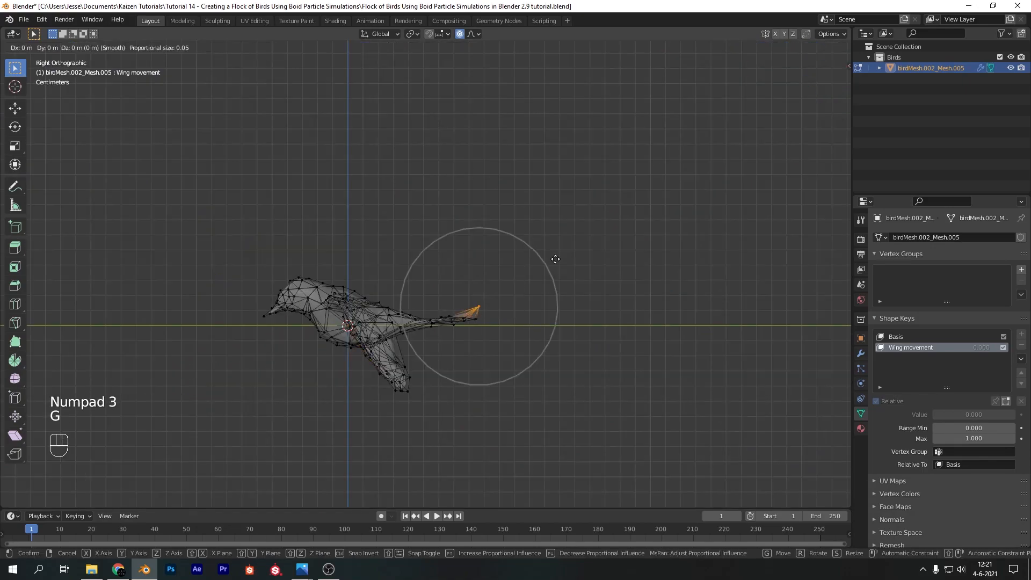
{"action": "left_click", "coordinate": [549, 288]}
{"action": "key", "text": "r"}
{"action": "left_click", "coordinate": [557, 329]}
{"action": "key", "text": "Tab"}
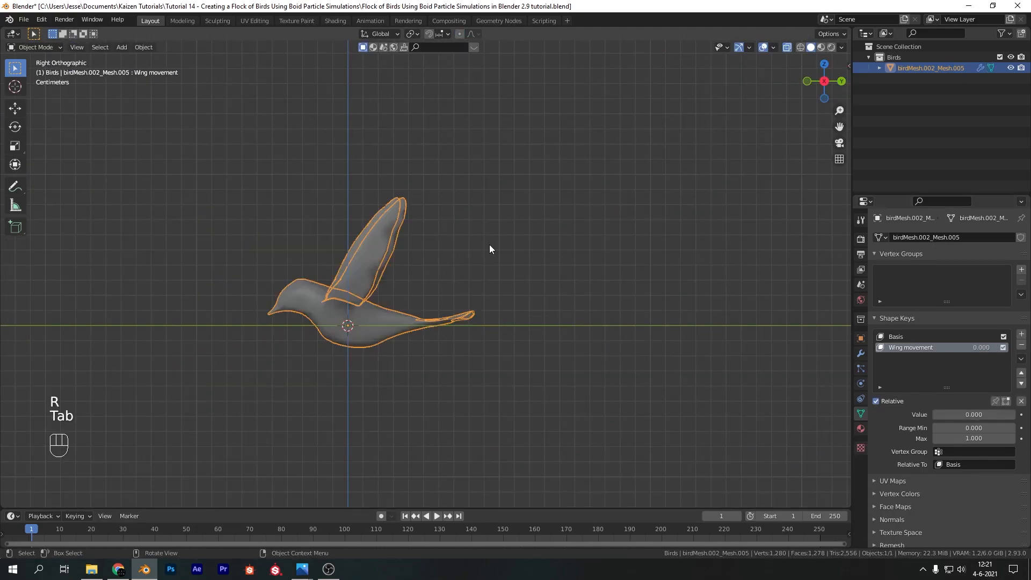
Preview the Wing movement key at a value of 1.000 in front view and enlarge the timeline area
{"action": "key", "text": "KP_1"}
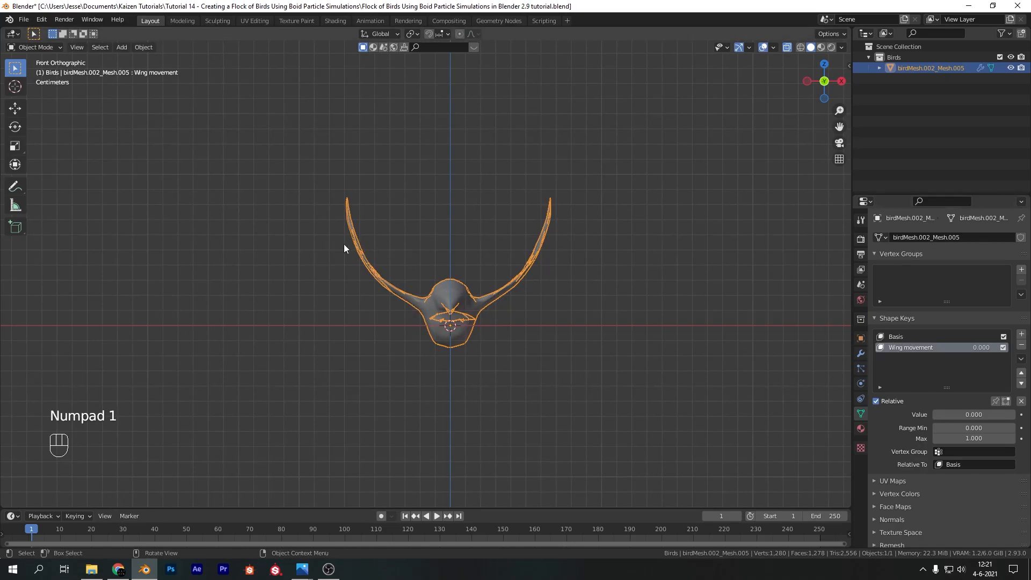
{"action": "left_click_drag", "start_coordinate": [976, 348], "coordinate": [1023, 348]}
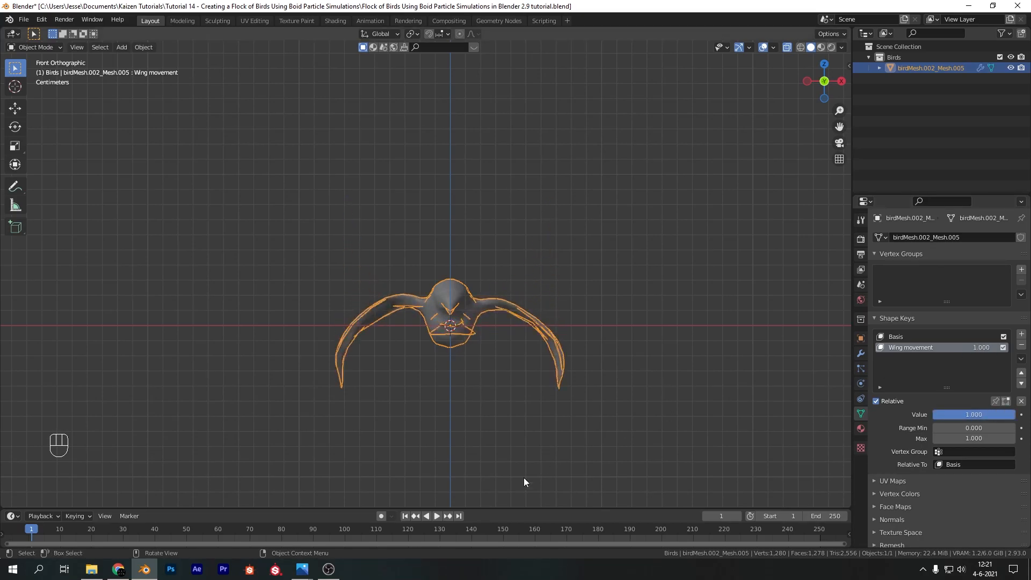
{"action": "left_click_drag", "start_coordinate": [508, 508], "coordinate": [513, 434]}
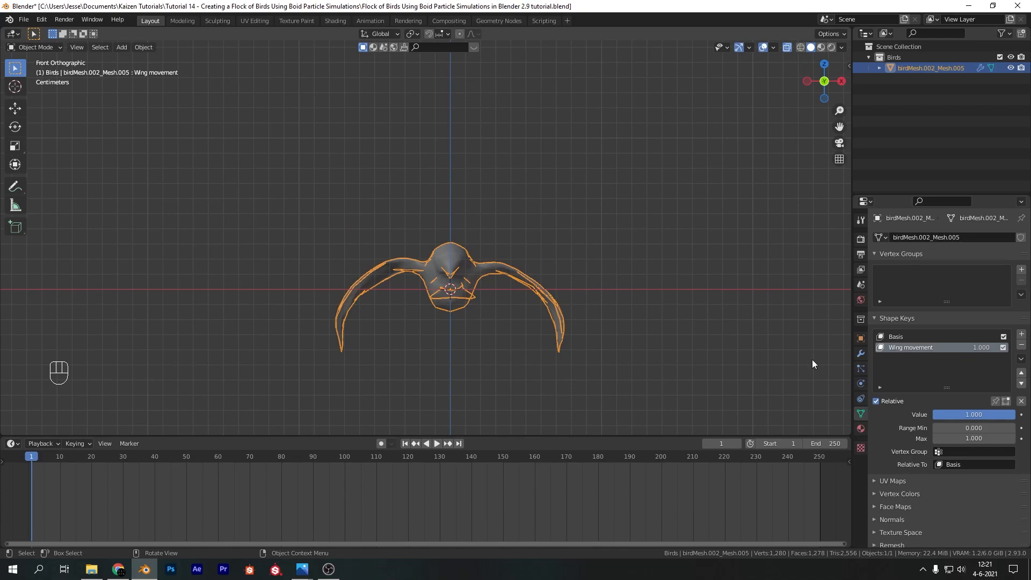
Keyframe the Wing movement value at 0 on frame 1 and at 1 on frame 15
{"action": "left_click_drag", "start_coordinate": [992, 347], "coordinate": [912, 347]}
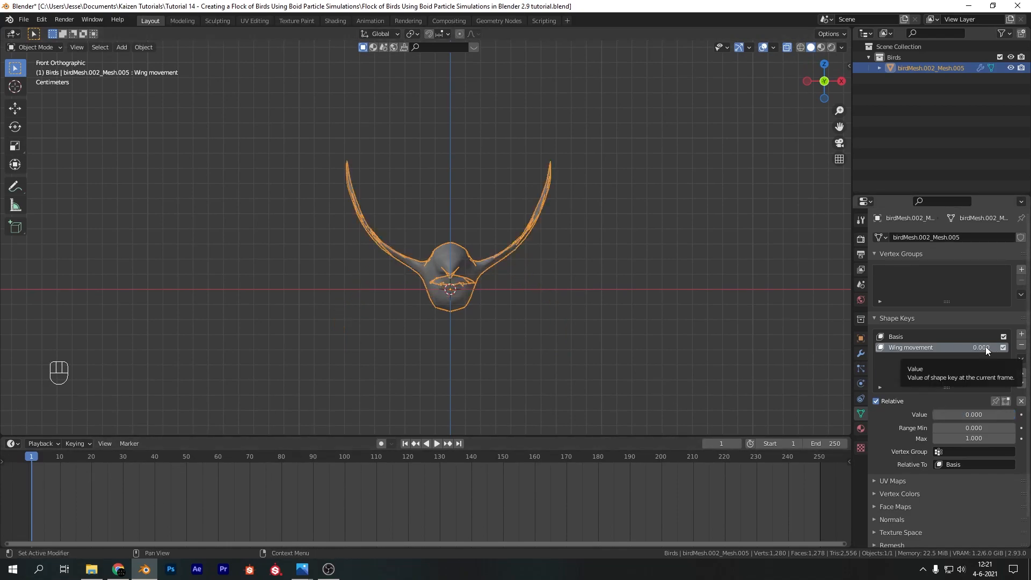
{"action": "key", "text": "i"}
{"action": "left_click_drag", "start_coordinate": [62, 459], "coordinate": [76, 468]}
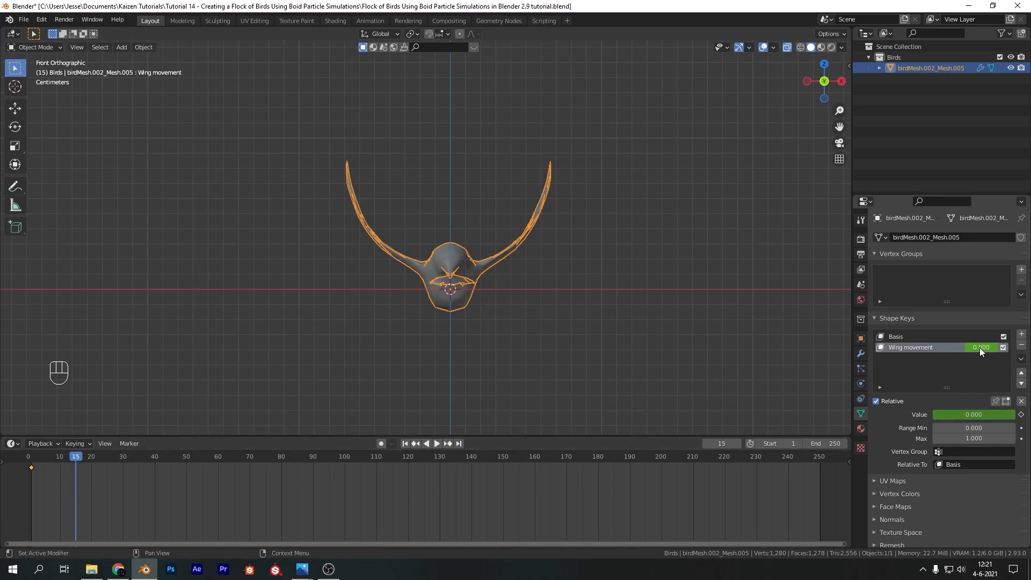
{"action": "type", "text": "1"}
{"action": "key", "text": "Return"}
{"action": "key", "text": "i"}
Keyframe the Wing movement value at 0 on frame 30
{"action": "left_click_drag", "start_coordinate": [112, 459], "coordinate": [123, 471]}
{"action": "type", "text": "0"}
{"action": "key", "text": "Return"}
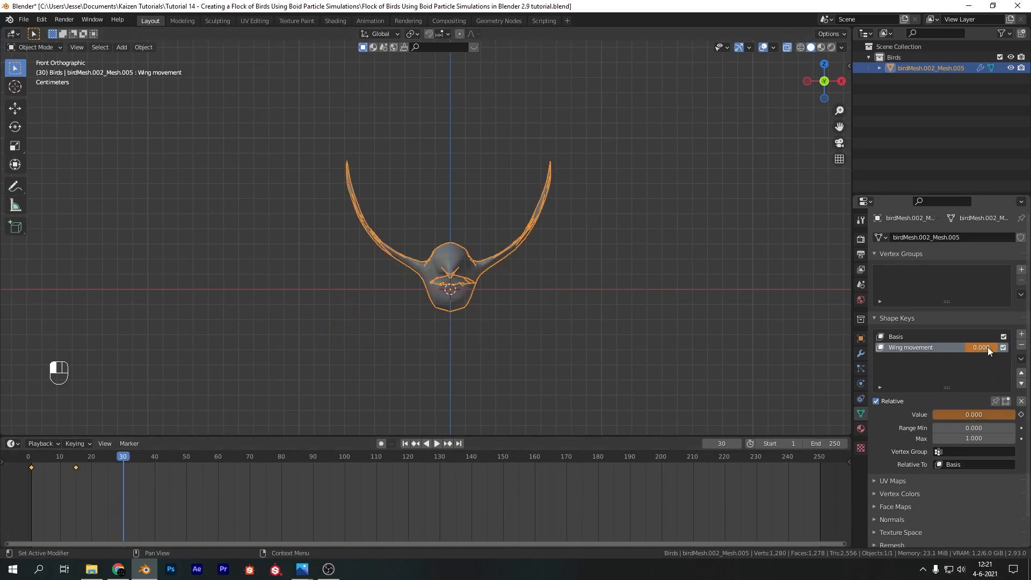
{"action": "key", "text": "i"}
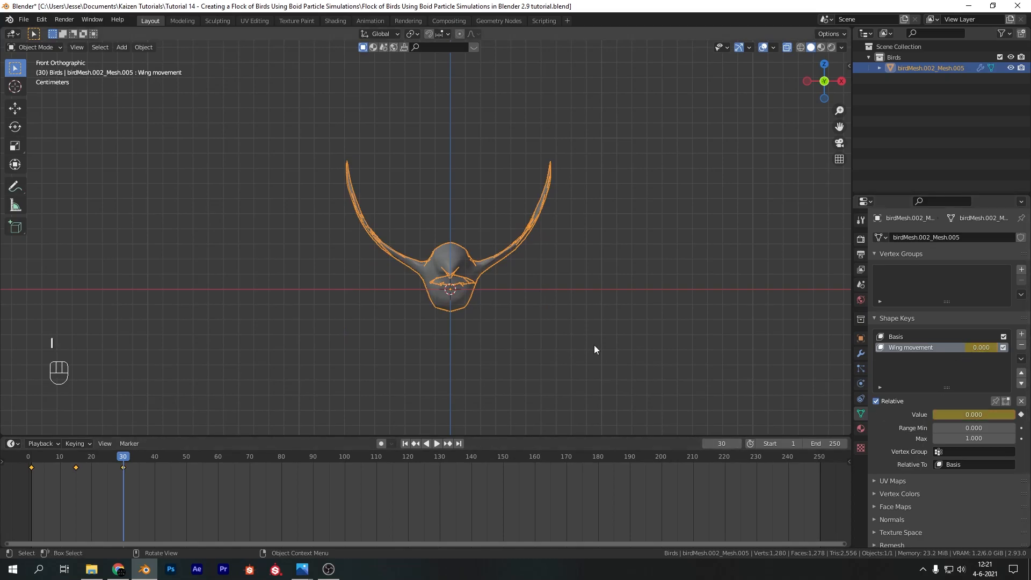
Play the wing flap animation and return to frame 1
{"action": "key", "text": "shift+Left"}
{"action": "key", "text": "space"}
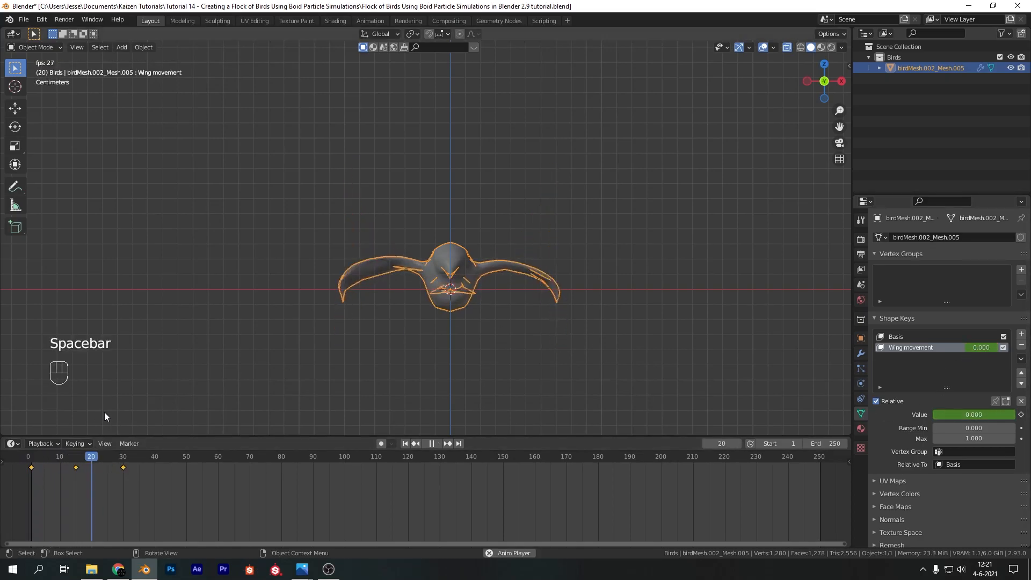
{"action": "key", "text": "space"}
{"action": "left_click_drag", "start_coordinate": [105, 456], "coordinate": [27, 458]}
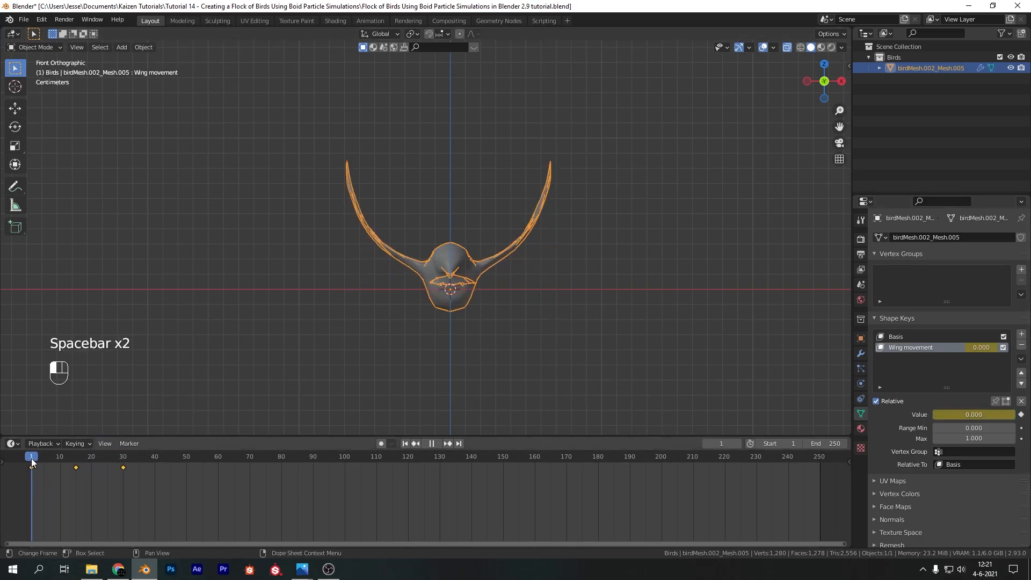
Set the scene's output frame rate to 30 fps and return to the bird's shape key settings
{"action": "left_click", "coordinate": [860, 239]}
{"action": "left_click", "coordinate": [860, 254]}
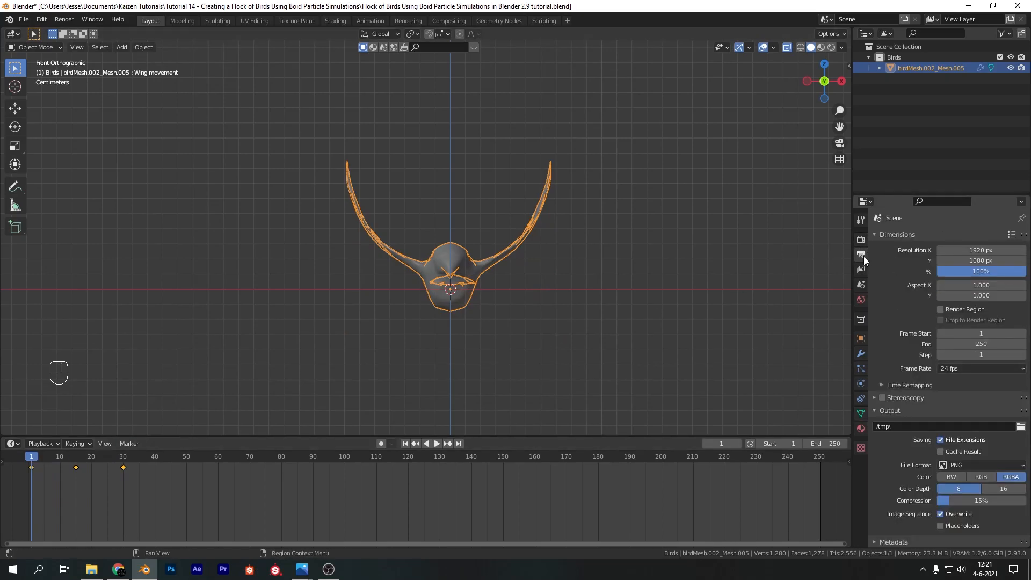
{"action": "left_click", "coordinate": [950, 368]}
{"action": "left_click", "coordinate": [968, 424]}
{"action": "left_click", "coordinate": [861, 413]}
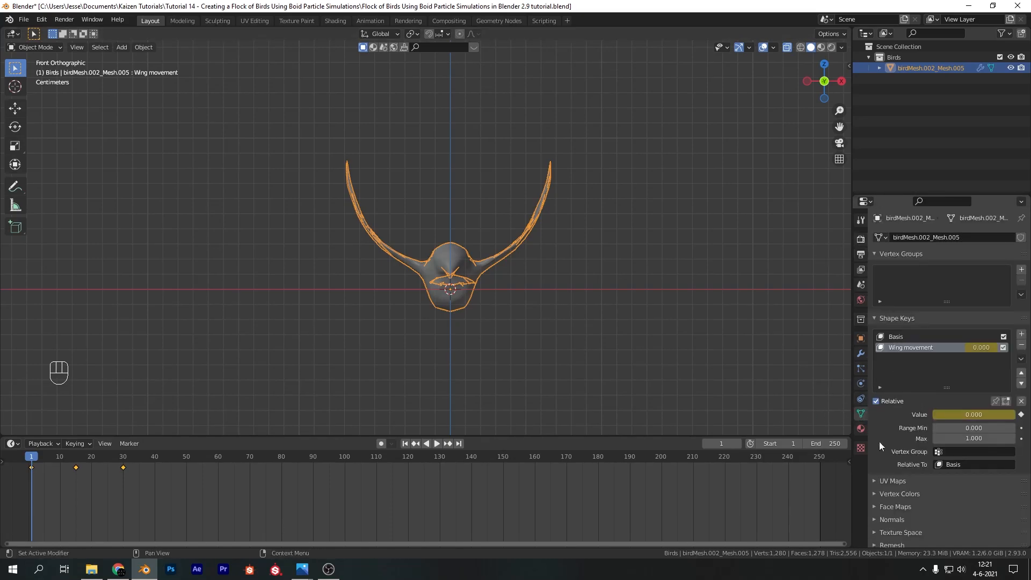
Switch the timeline area to the Graph Editor and select the Wing movement curve's keyframes
{"action": "left_click", "coordinate": [10, 445]}
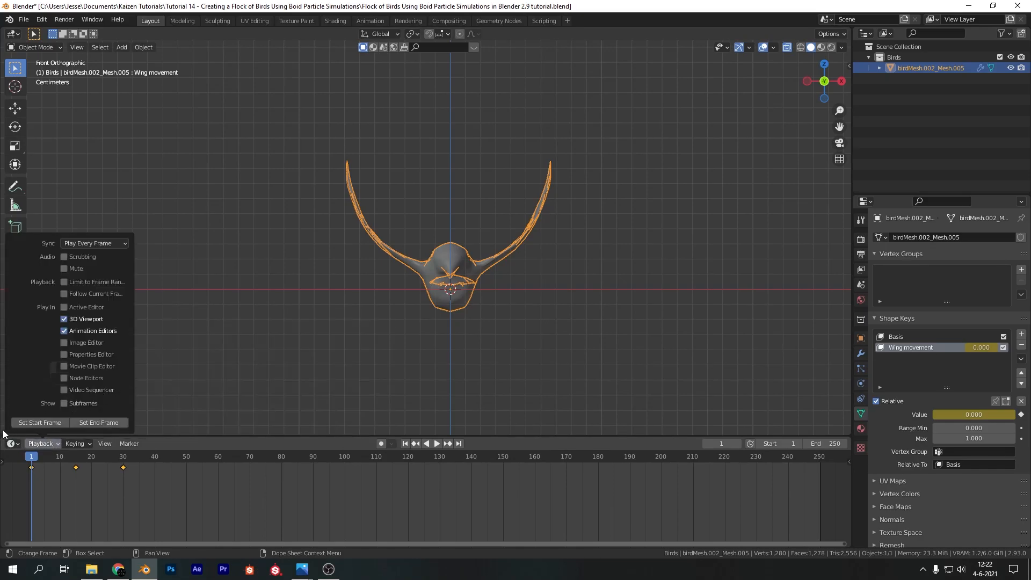
{"action": "left_click", "coordinate": [10, 444]}
{"action": "left_click", "coordinate": [152, 360]}
{"action": "left_click", "coordinate": [196, 512]}
{"action": "left_click", "coordinate": [119, 500]}
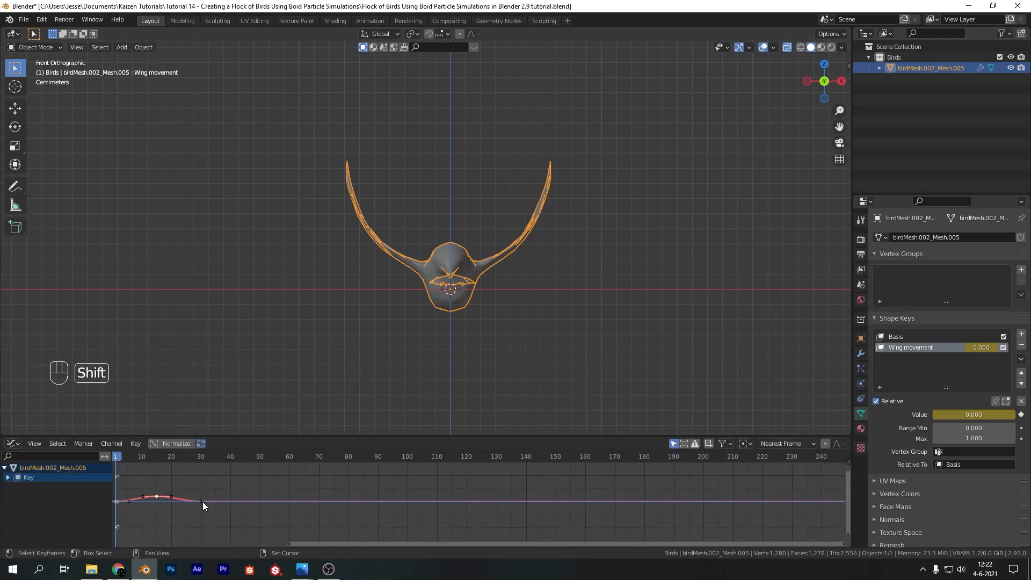
Add a Cycles modifier to the Wing movement curve so the flap repeats
{"action": "key", "text": "n"}
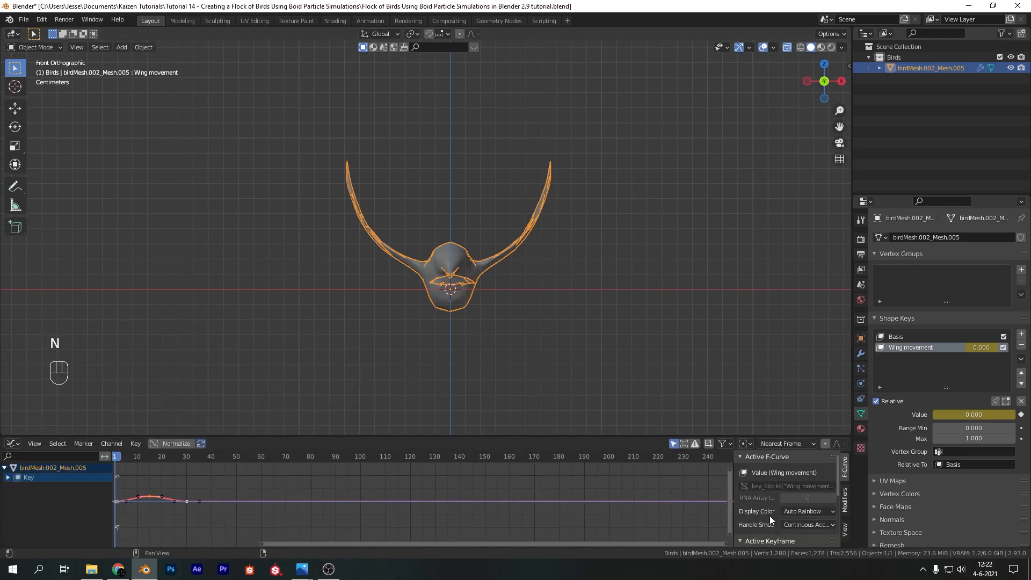
{"action": "left_click", "coordinate": [845, 500]}
{"action": "left_click", "coordinate": [788, 463]}
{"action": "left_click", "coordinate": [777, 507]}
{"action": "left_click", "coordinate": [217, 515]}
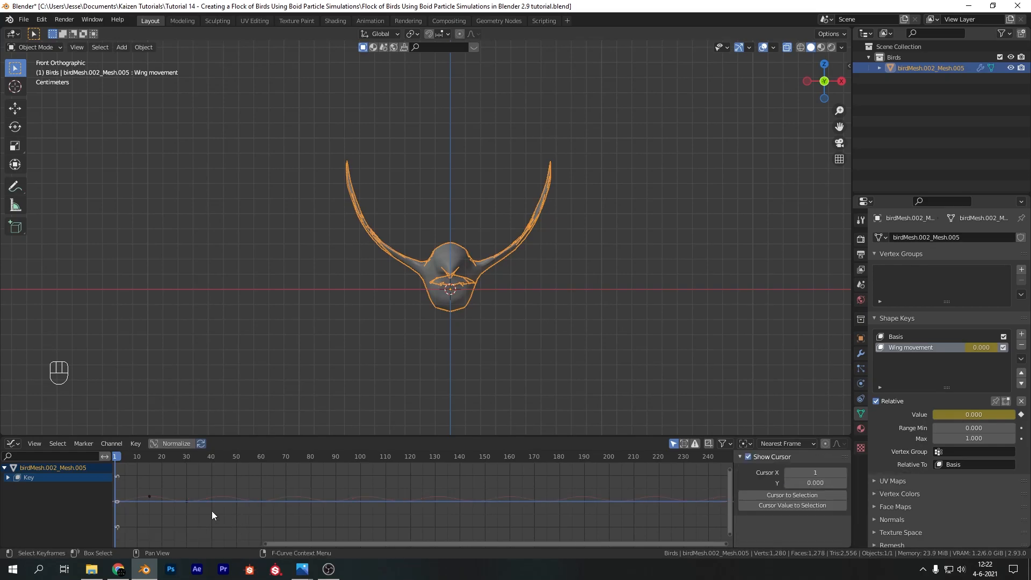
Play back the looping wing flap and return to frame 1
{"action": "key", "text": "space"}
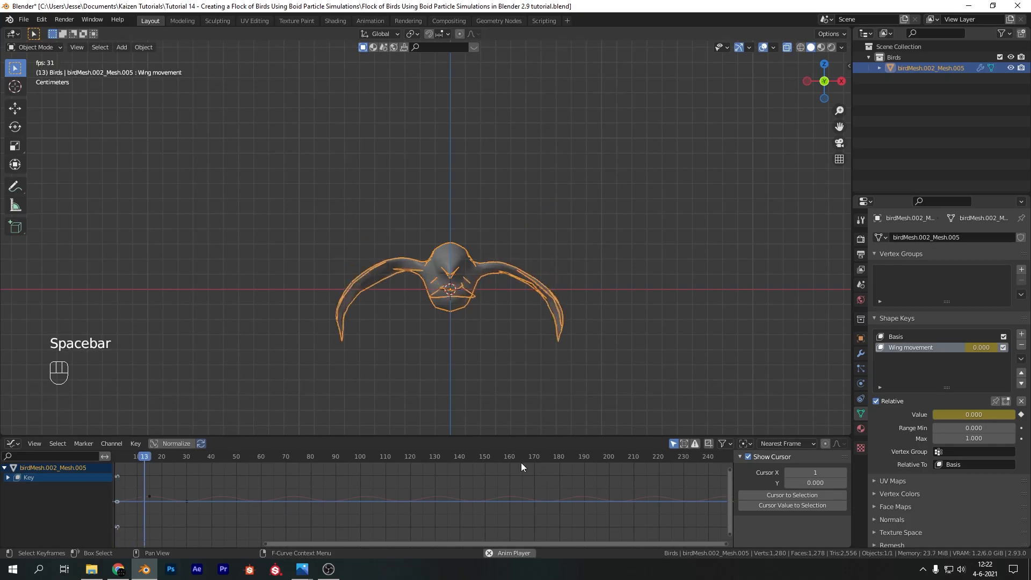
{"action": "key", "text": "space"}
{"action": "left_click_drag", "start_coordinate": [258, 459], "coordinate": [115, 466]}
Rename the bird object as Bird and duplicate it about 0.175 m along the X axis
{"action": "scroll", "coordinate": [475, 323], "scroll_direction": "down", "scroll_amount": 3}
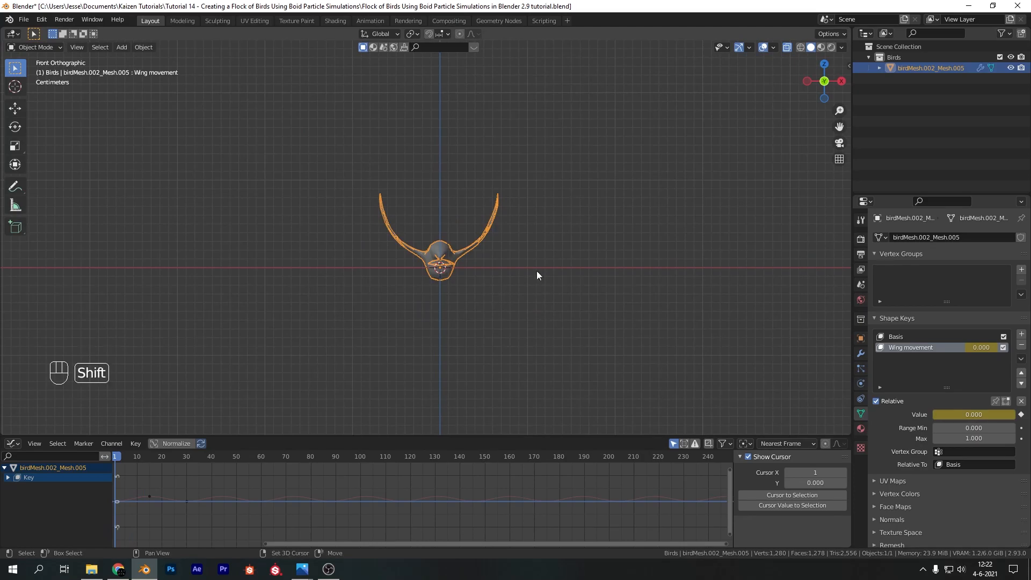
{"action": "key", "text": "Return"}
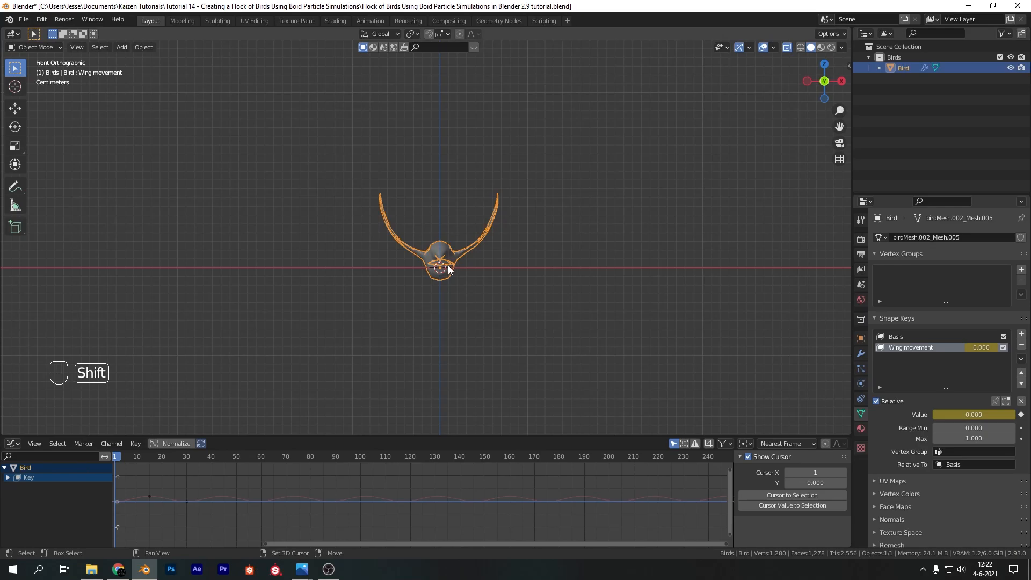
{"action": "key", "text": "shift+d"}
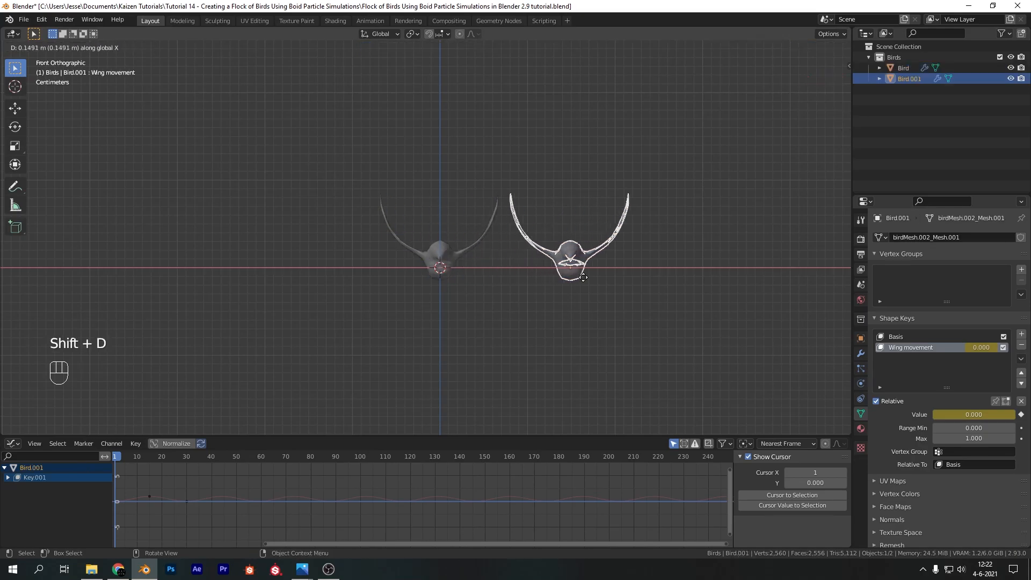
{"action": "left_click", "coordinate": [594, 282]}
{"action": "middle_click_drag", "start_coordinate": [588, 261], "coordinate": [544, 269], "text": "shift"}
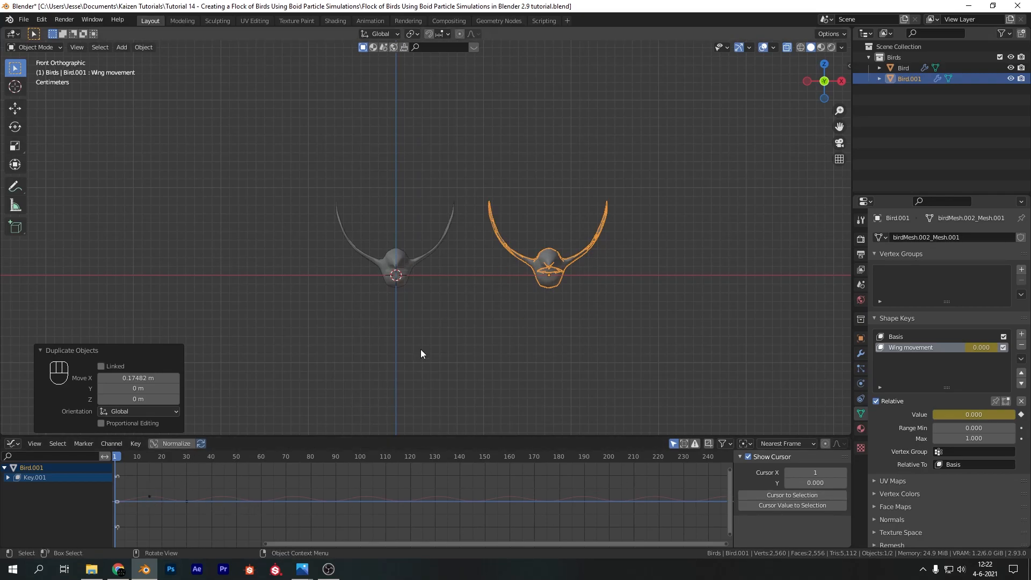
Move the duplicate bird's wings-down keyframe to frame 10 in the Graph Editor
{"action": "left_click", "coordinate": [150, 497]}
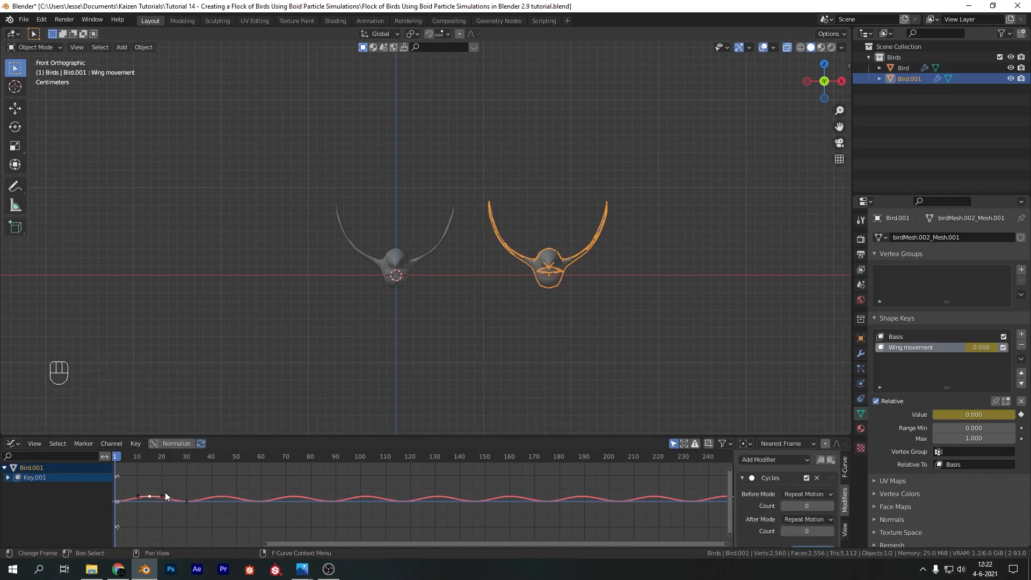
{"action": "left_click", "coordinate": [137, 456]}
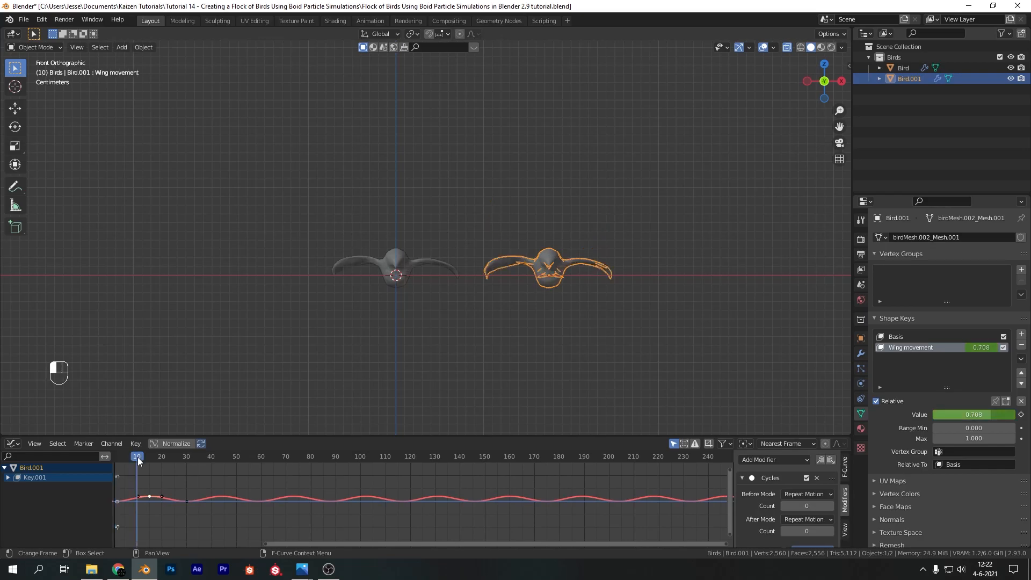
{"action": "key", "text": "g"}
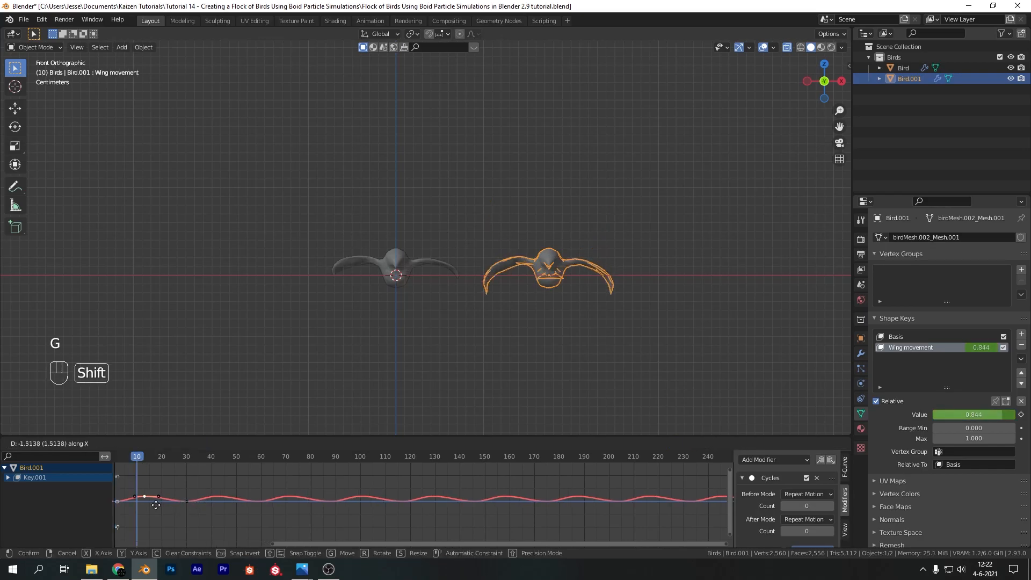
{"action": "left_click", "coordinate": [495, 523]}
{"action": "key", "text": "ctrl+z"}
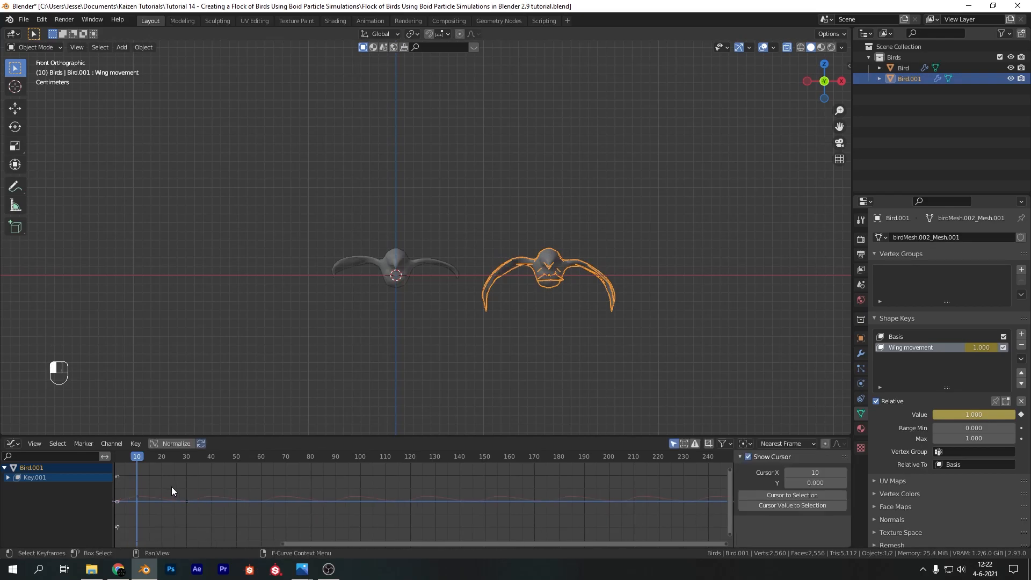
Move the duplicate bird's last Wing movement keyframe to frame 20 and play back both birds' flapping
{"action": "left_click", "coordinate": [160, 456]}
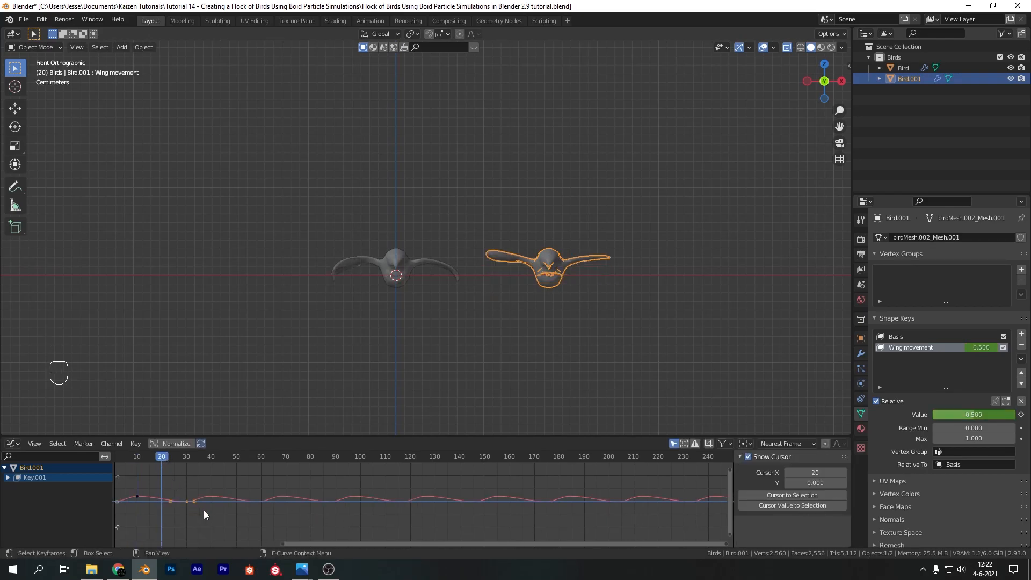
{"action": "key", "text": "g"}
{"action": "left_click", "coordinate": [379, 460]}
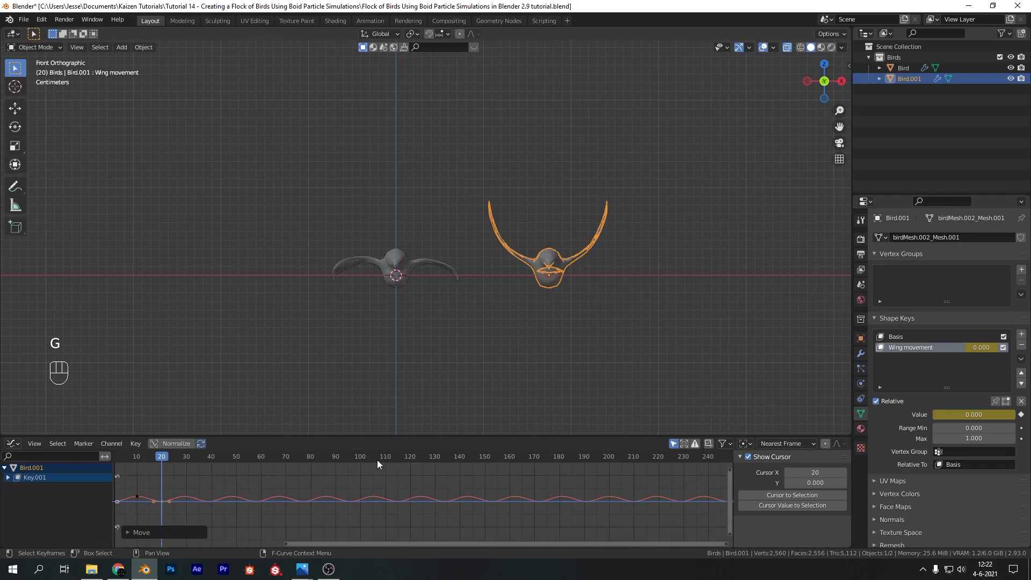
{"action": "key", "text": "space"}
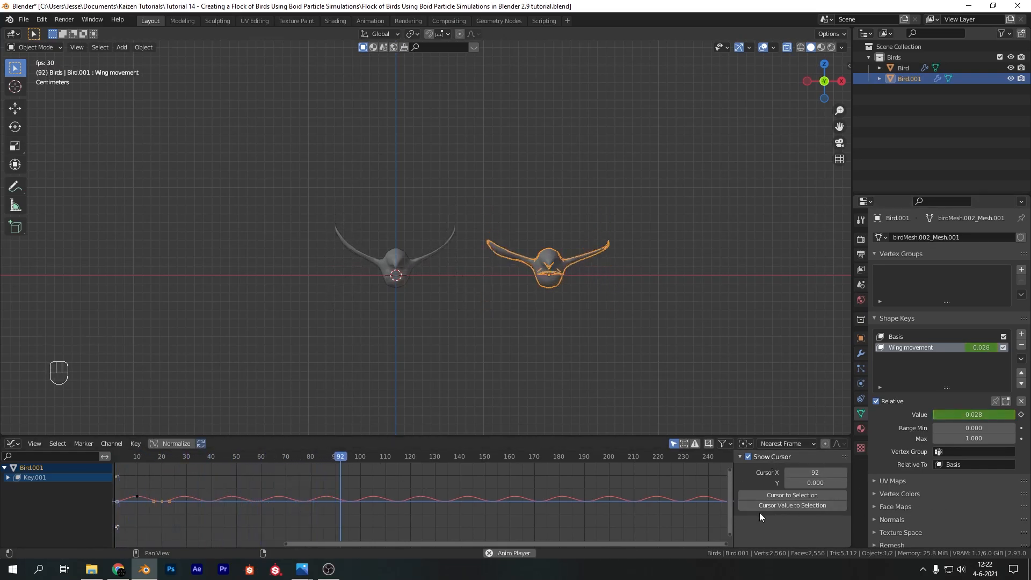
{"action": "key", "text": "space"}
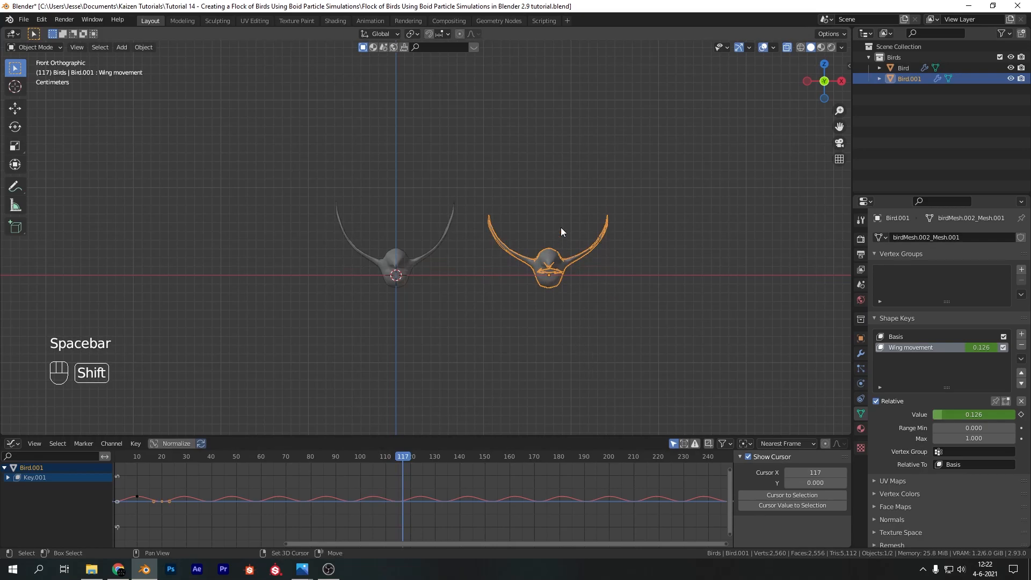
Duplicate the second bird along the X axis, matching the spacing between the first two birds
{"action": "key", "text": "shift+d"}
{"action": "key", "text": "x"}
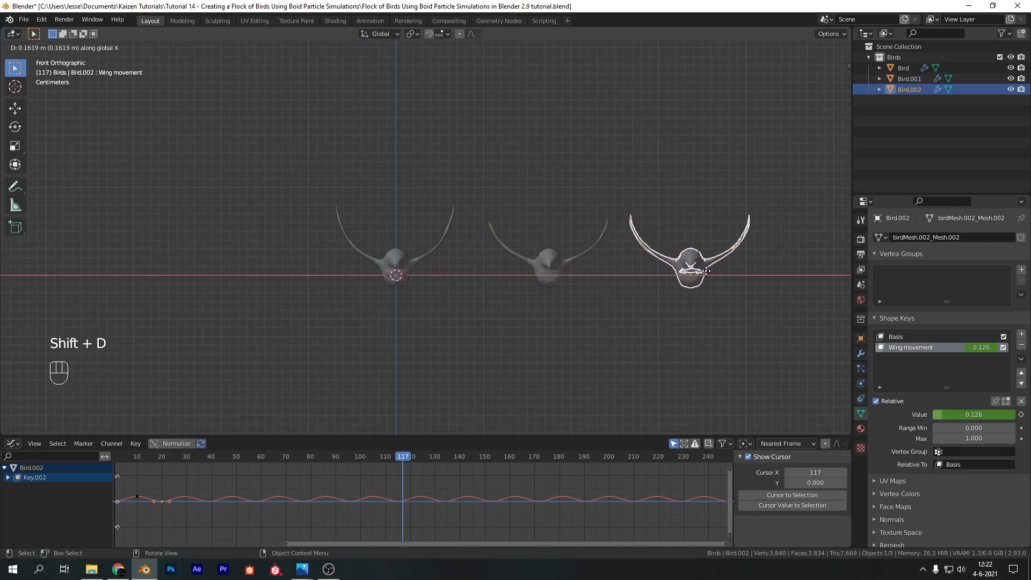
{"action": "left_click", "coordinate": [706, 271]}
Move the third bird's last Wing movement keyframe to frame 40 and its middle keyframe to frame 20 in the Graph Editor
{"action": "left_click_drag", "start_coordinate": [143, 460], "coordinate": [212, 473]}
{"action": "left_click", "coordinate": [165, 503]}
{"action": "left_click_drag", "start_coordinate": [180, 509], "coordinate": [135, 501]}
{"action": "key", "text": "g"}
{"action": "left_click", "coordinate": [211, 513]}
{"action": "key", "text": "g"}
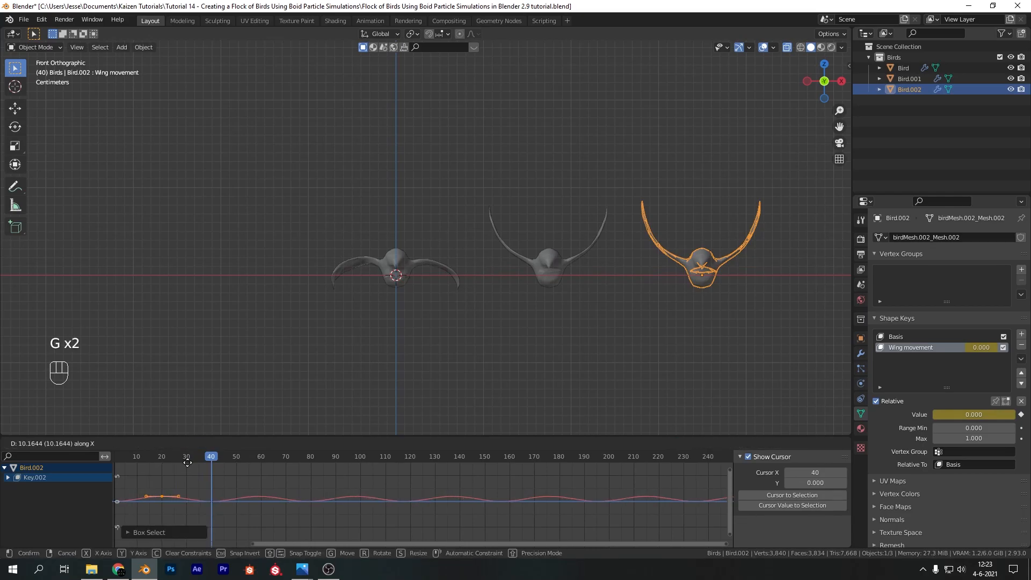
{"action": "left_click", "coordinate": [187, 463]}
Play back all three birds' flapping and return to frame 0
{"action": "key", "text": "space"}
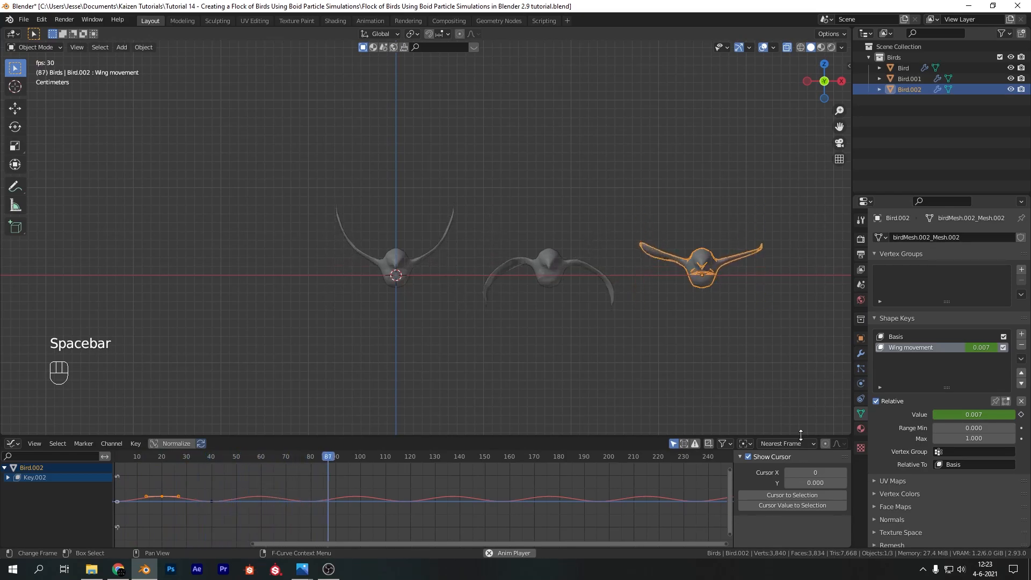
{"action": "key", "text": "space"}
{"action": "left_click_drag", "start_coordinate": [417, 459], "coordinate": [112, 462]}
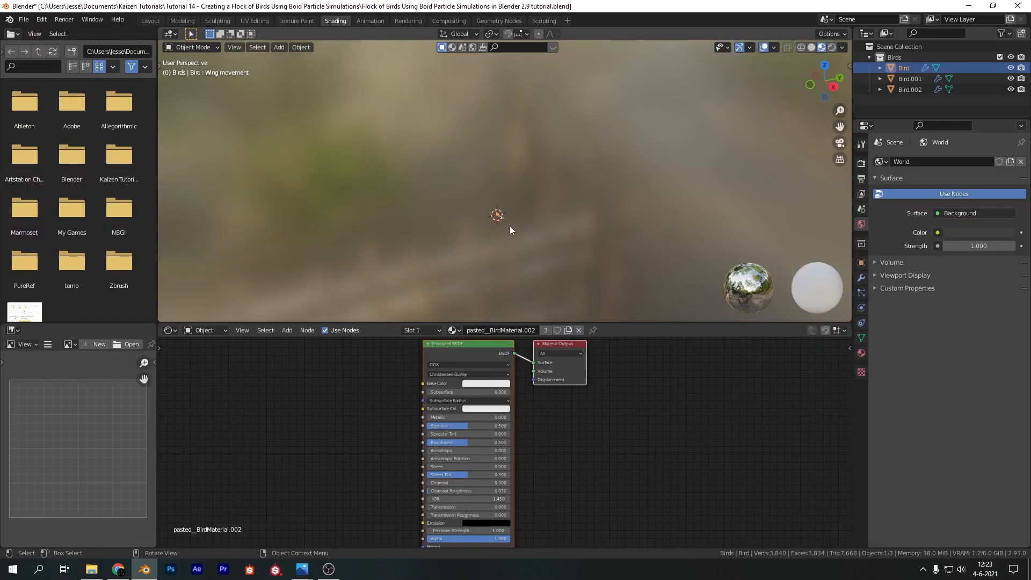
Isolate the first bird in local view and connect a new Image Texture node to its material's Base Color
{"action": "key", "text": "KP_Divide"}
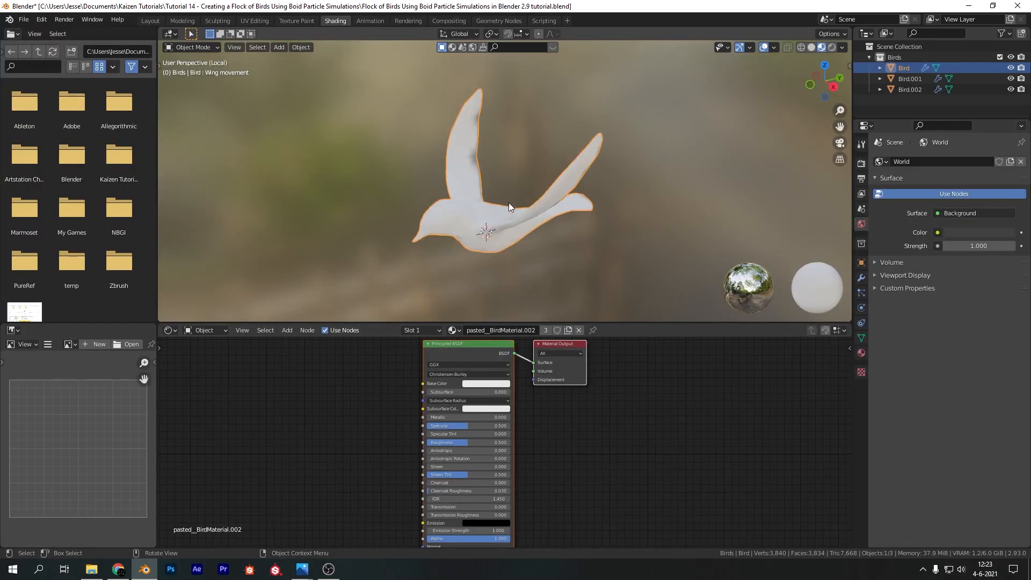
{"action": "middle_click_drag", "start_coordinate": [498, 210], "coordinate": [432, 279]}
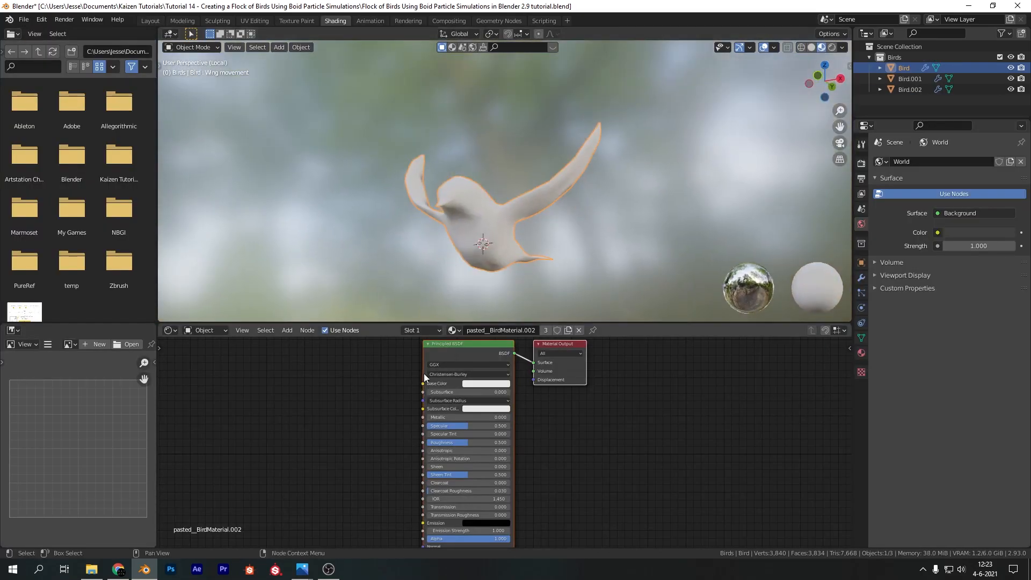
{"action": "scroll", "coordinate": [397, 376], "scroll_direction": "down", "scroll_amount": 3}
{"action": "middle_click_drag", "start_coordinate": [355, 385], "coordinate": [433, 394]}
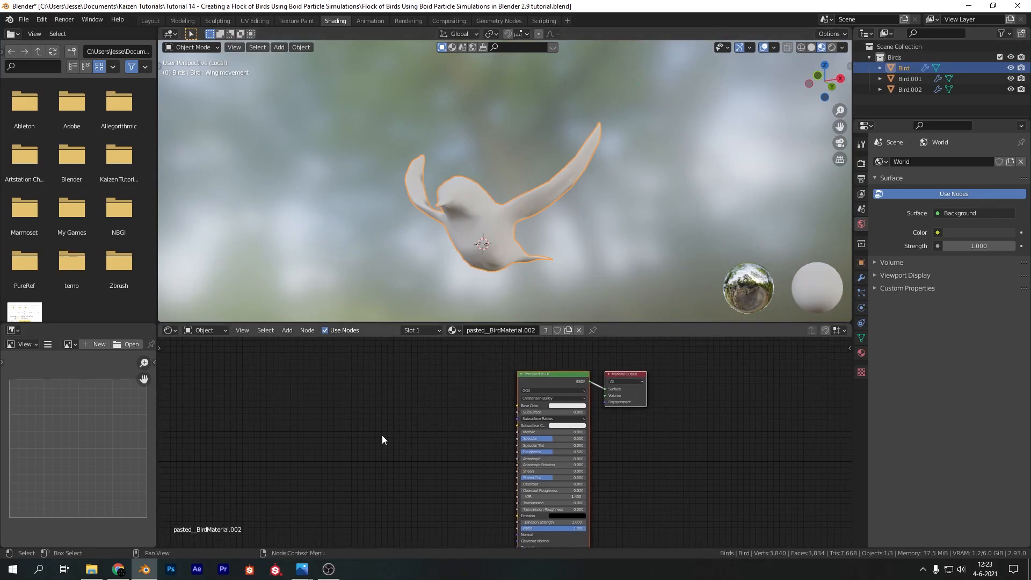
{"action": "key", "text": "shift+a"}
{"action": "type", "text": "image"}
{"action": "key", "text": "Return"}
{"action": "left_click", "coordinate": [360, 395]}
{"action": "left_click_drag", "start_coordinate": [417, 403], "coordinate": [463, 384]}
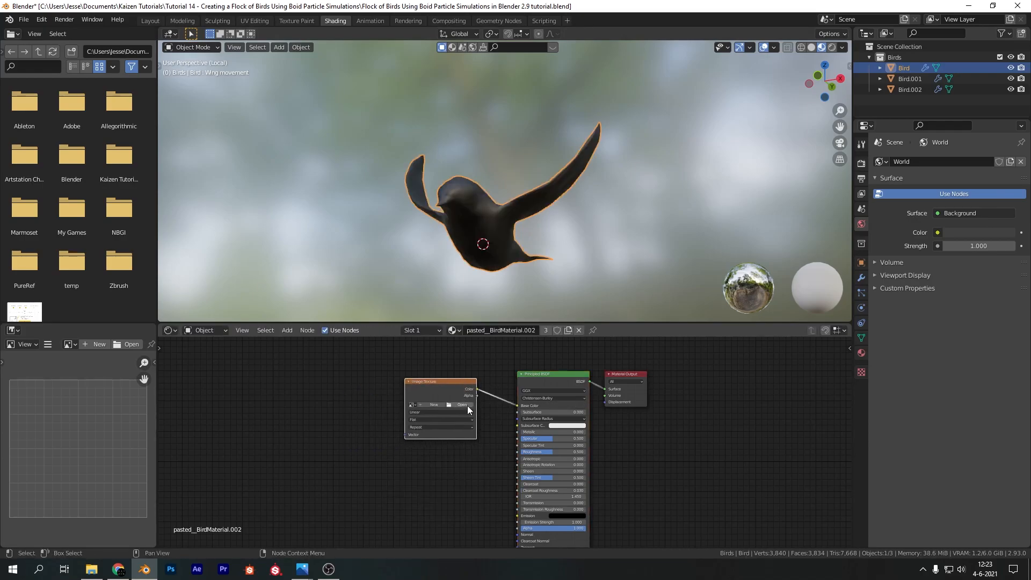
Load the Bird Tex image from the Downloads folder into the Image Texture node
{"action": "left_click", "coordinate": [465, 405]}
{"action": "left_click", "coordinate": [284, 214]}
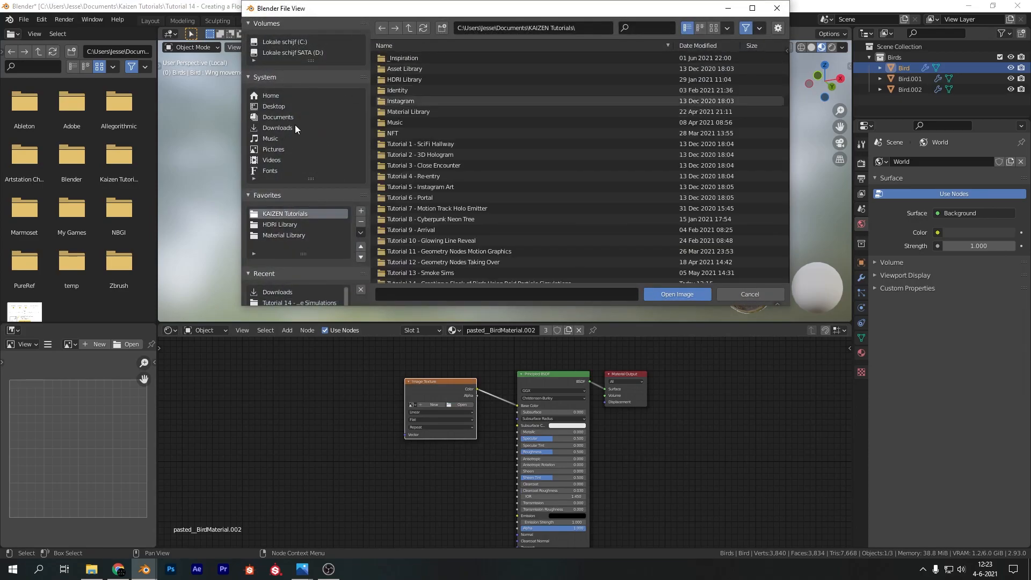
{"action": "left_click", "coordinate": [295, 127]}
{"action": "double_click", "coordinate": [424, 59]}
{"action": "double_click", "coordinate": [424, 59]}
{"action": "double_click", "coordinate": [426, 58]}
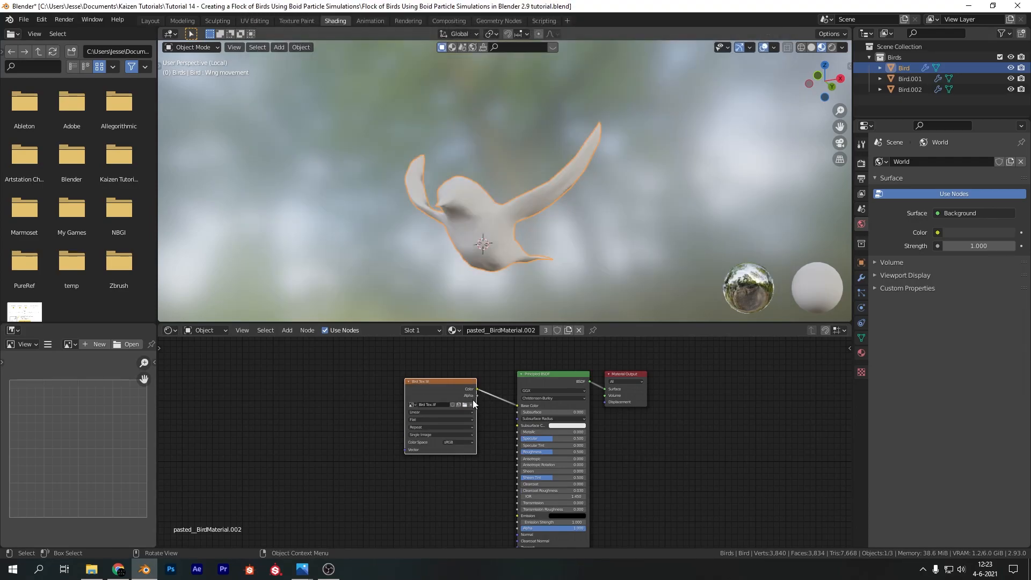
Add a ColorRamp node driven by the image texture's Color and connect its output to the shader's Roughness
{"action": "middle_click_drag", "start_coordinate": [565, 214], "coordinate": [434, 396]}
{"action": "left_click_drag", "start_coordinate": [434, 396], "coordinate": [319, 385]}
{"action": "key", "text": "shift+a"}
{"action": "left_click", "coordinate": [402, 359]}
{"action": "type", "text": "color ramp"}
{"action": "key", "text": "Return"}
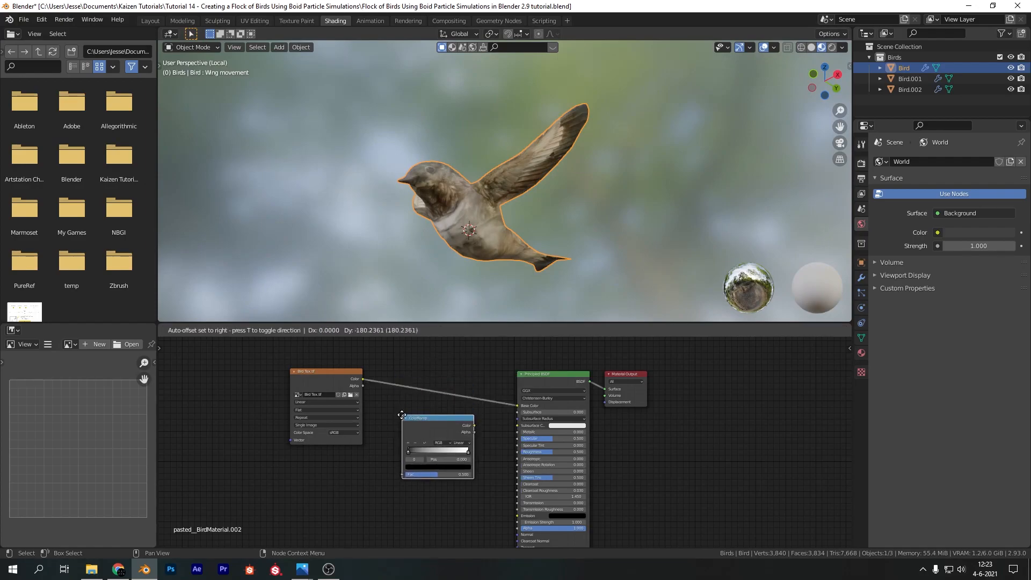
{"action": "left_click", "coordinate": [402, 418]}
{"action": "left_click_drag", "start_coordinate": [363, 379], "coordinate": [401, 477]}
{"action": "left_click_drag", "start_coordinate": [475, 428], "coordinate": [517, 451]}
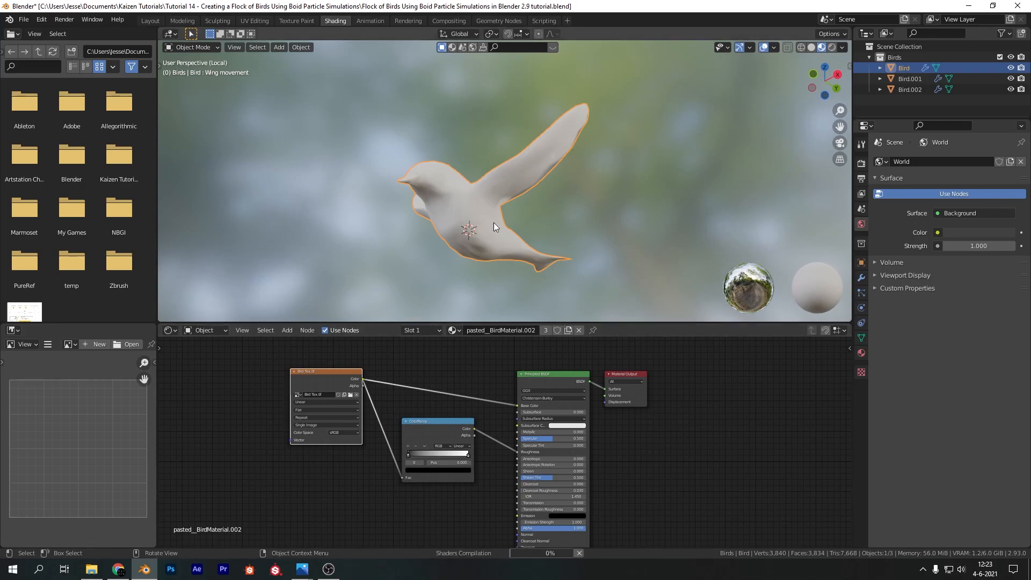
Move the ColorRamp's white stop to about 0.1 and inspect the textured bird from several angles
{"action": "scroll", "coordinate": [472, 221], "scroll_direction": "up", "scroll_amount": 6}
{"action": "middle_click_drag", "start_coordinate": [337, 167], "coordinate": [393, 172], "text": "shift"}
{"action": "middle_click_drag", "start_coordinate": [393, 172], "coordinate": [478, 245]}
{"action": "left_click_drag", "start_coordinate": [468, 454], "coordinate": [412, 461]}
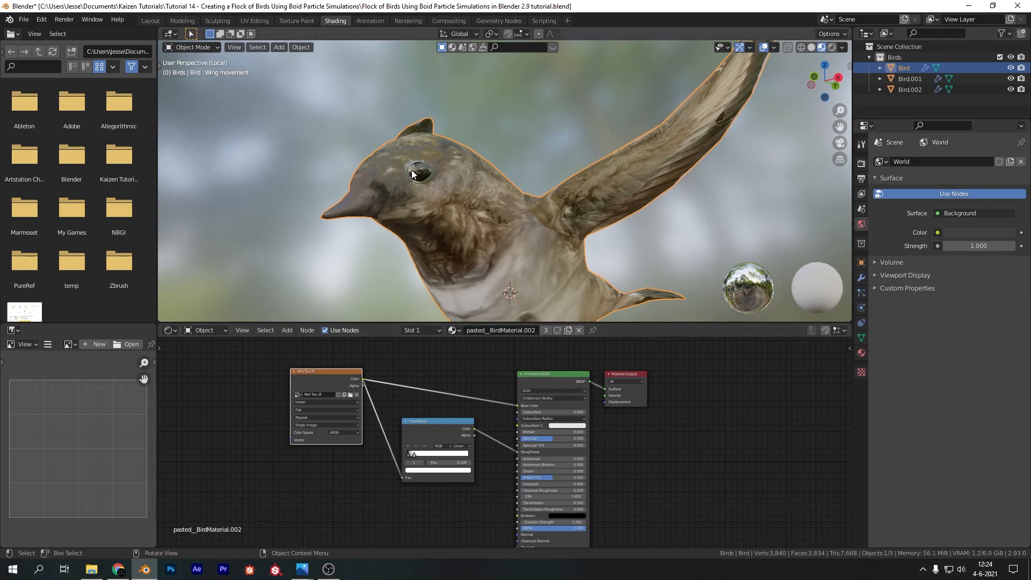
{"action": "middle_click_drag", "start_coordinate": [511, 202], "coordinate": [460, 225]}
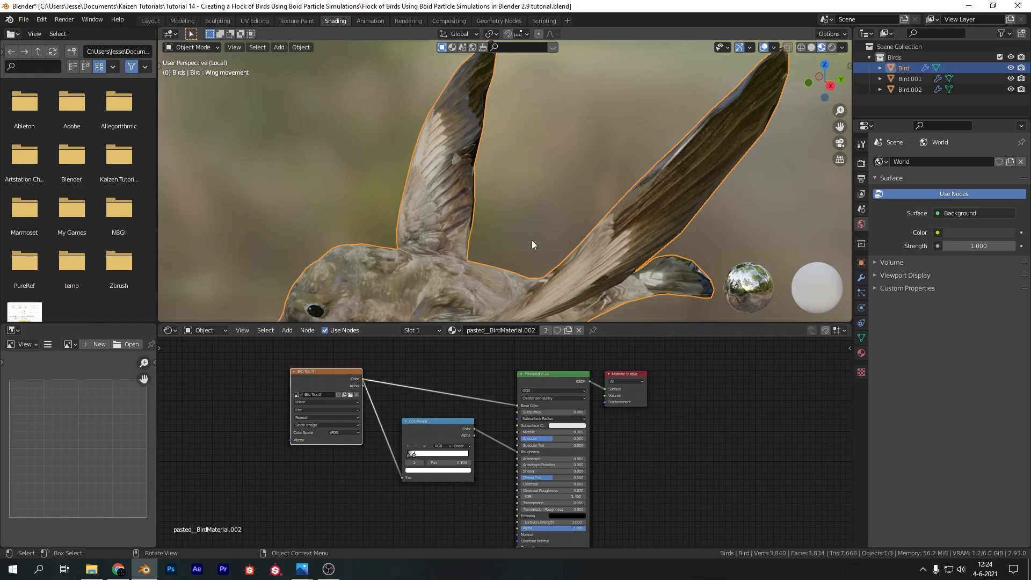
{"action": "scroll", "coordinate": [533, 242], "scroll_direction": "down", "scroll_amount": 5}
{"action": "middle_click_drag", "start_coordinate": [545, 256], "coordinate": [484, 247]}
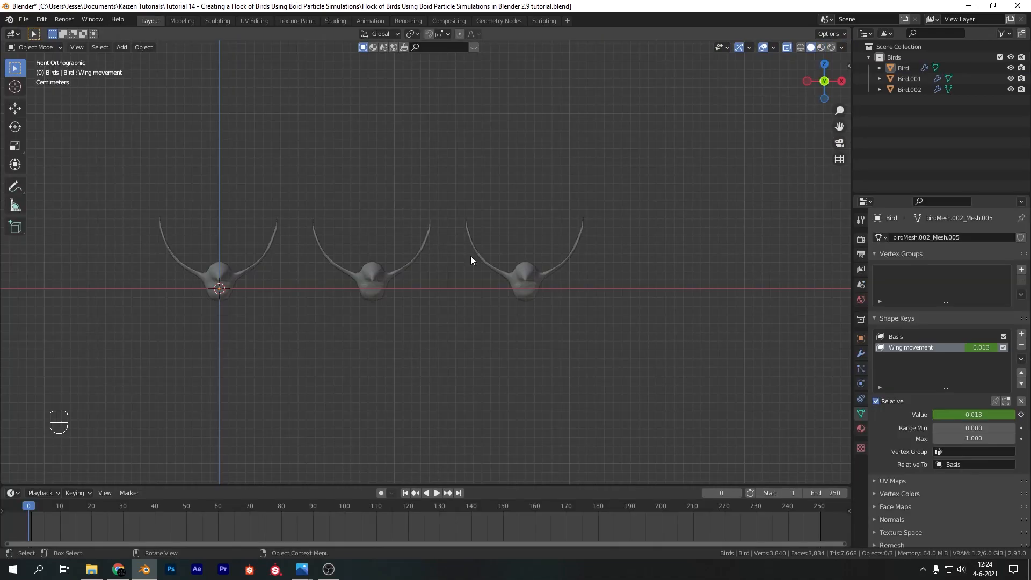
{"action": "scroll", "coordinate": [407, 231], "scroll_direction": "down", "scroll_amount": 6}
Move all three birds about 11.8 m along negative X and 5.8 m up, deselect them and collapse the Birds collection
{"action": "scroll", "coordinate": [407, 231], "scroll_direction": "down", "scroll_amount": 3}
{"action": "left_click_drag", "start_coordinate": [332, 214], "coordinate": [597, 330]}
{"action": "scroll", "coordinate": [626, 318], "scroll_direction": "down", "scroll_amount": 4}
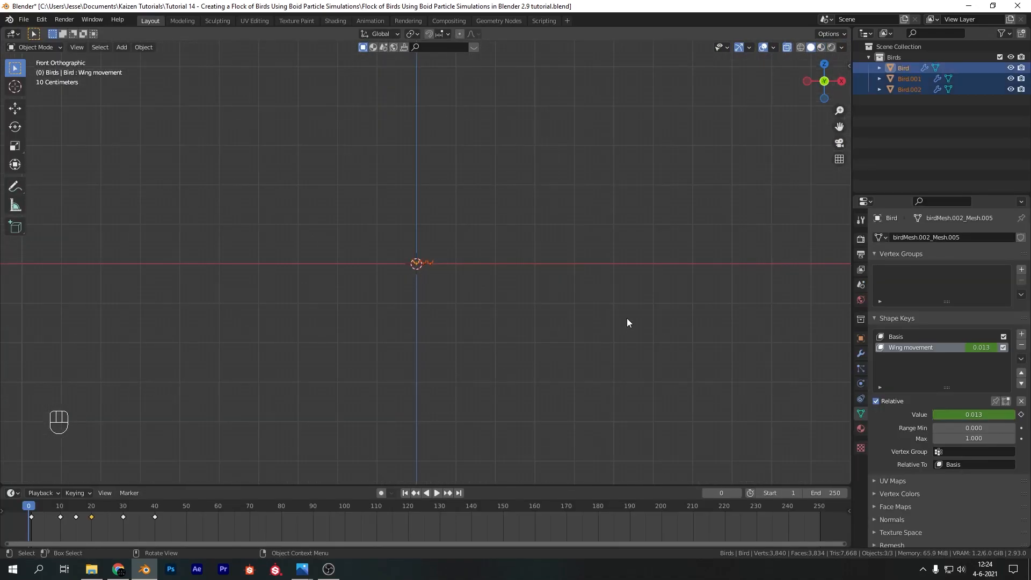
{"action": "key", "text": "g"}
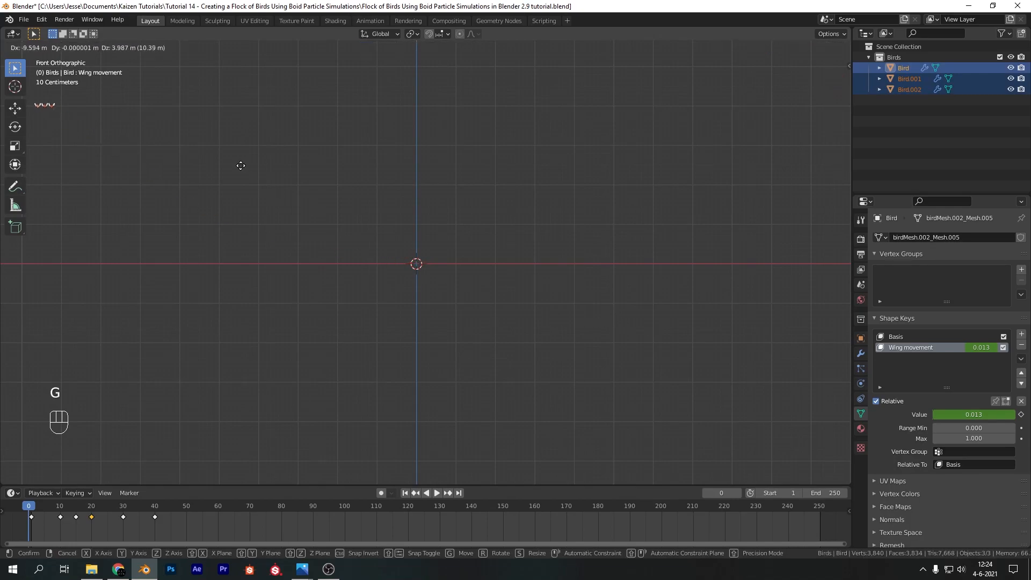
{"action": "left_click", "coordinate": [241, 167]}
{"action": "middle_click_drag", "start_coordinate": [439, 175], "coordinate": [511, 235], "text": "shift"}
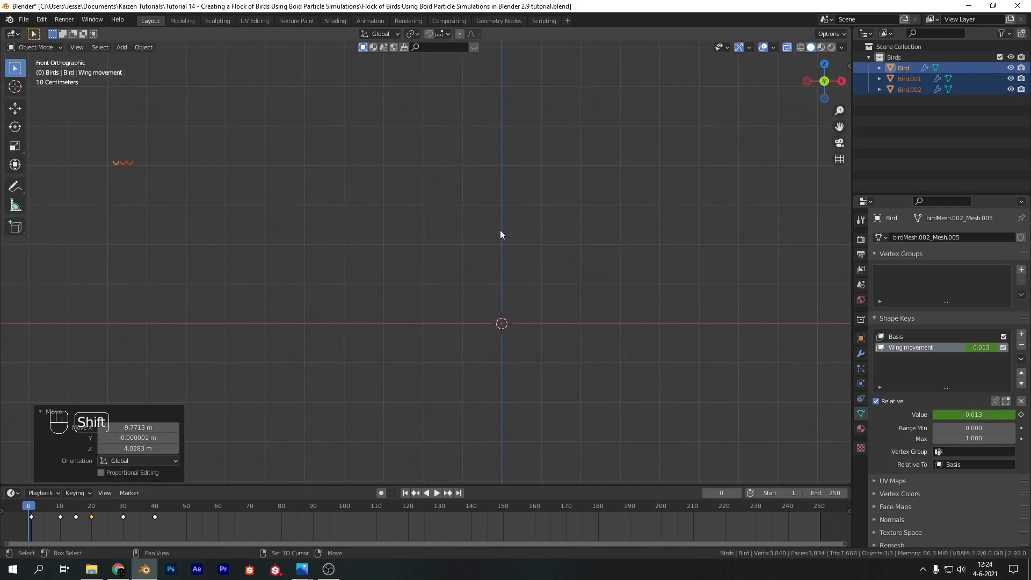
{"action": "key", "text": "g"}
{"action": "left_click", "coordinate": [295, 173]}
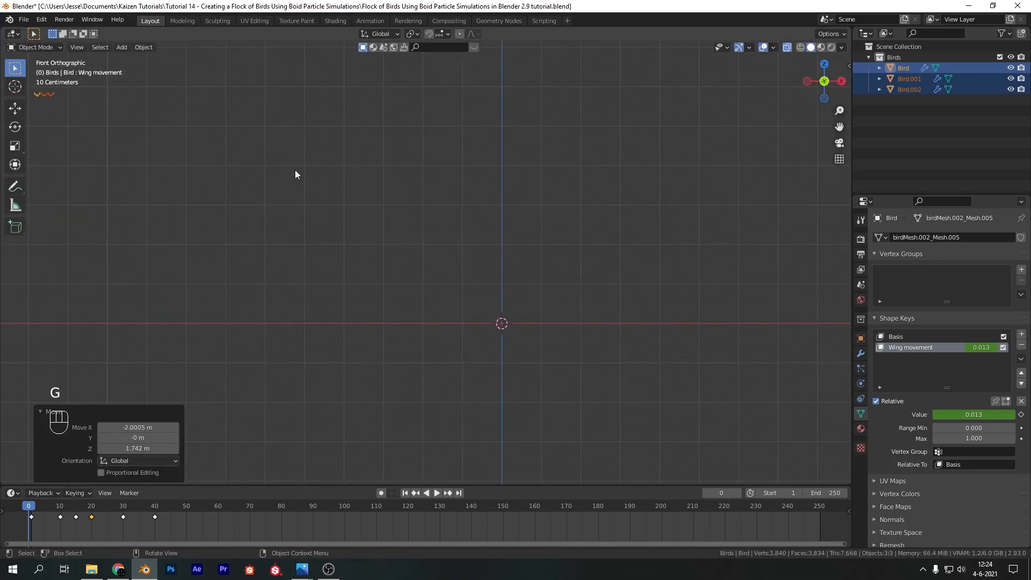
{"action": "left_click", "coordinate": [649, 341]}
{"action": "left_click", "coordinate": [869, 56]}
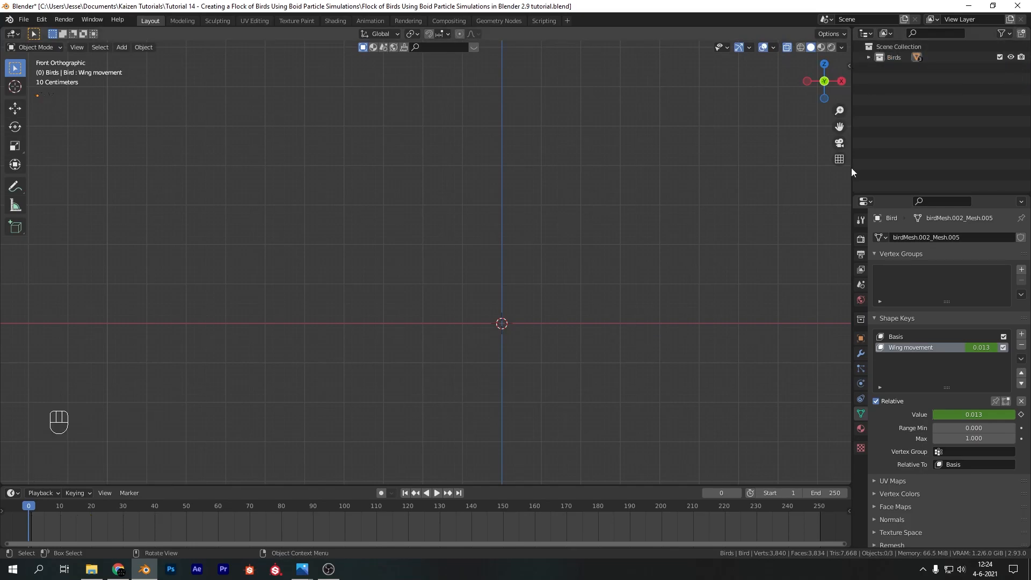
{"action": "key", "text": "shift+a"}
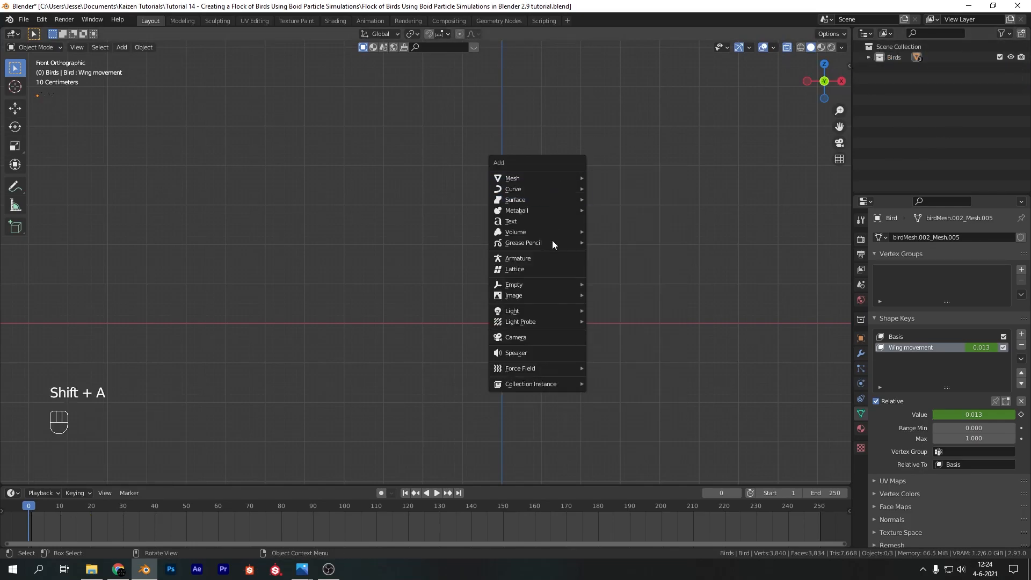
{"action": "mouse_move", "coordinate": [555, 384]}
{"action": "left_click", "coordinate": [607, 384]}
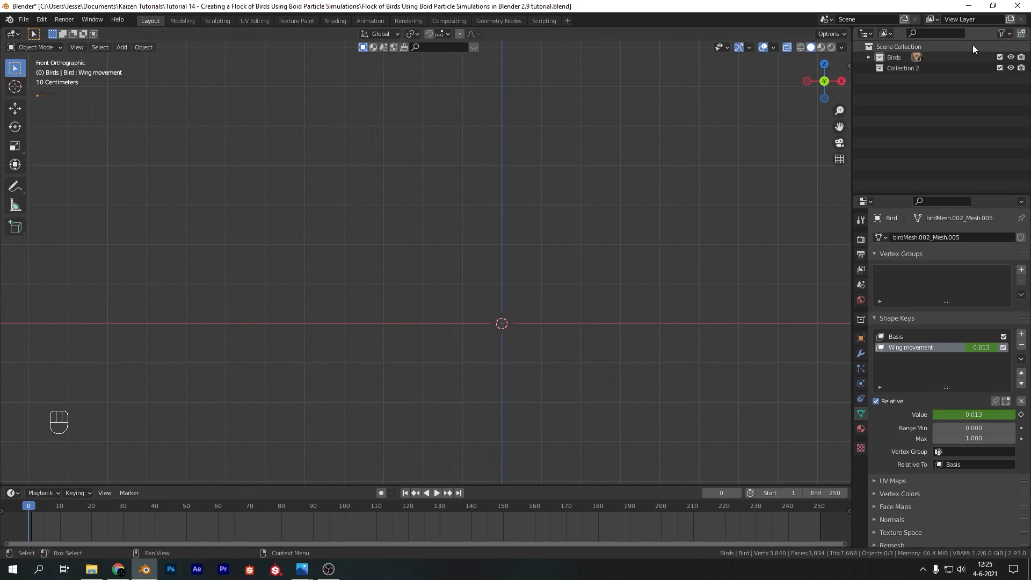
Rename Collection 2 as Emitters
{"action": "left_click", "coordinate": [908, 68]}
{"action": "double_click", "coordinate": [907, 67]}
{"action": "type", "text": "Emit"}
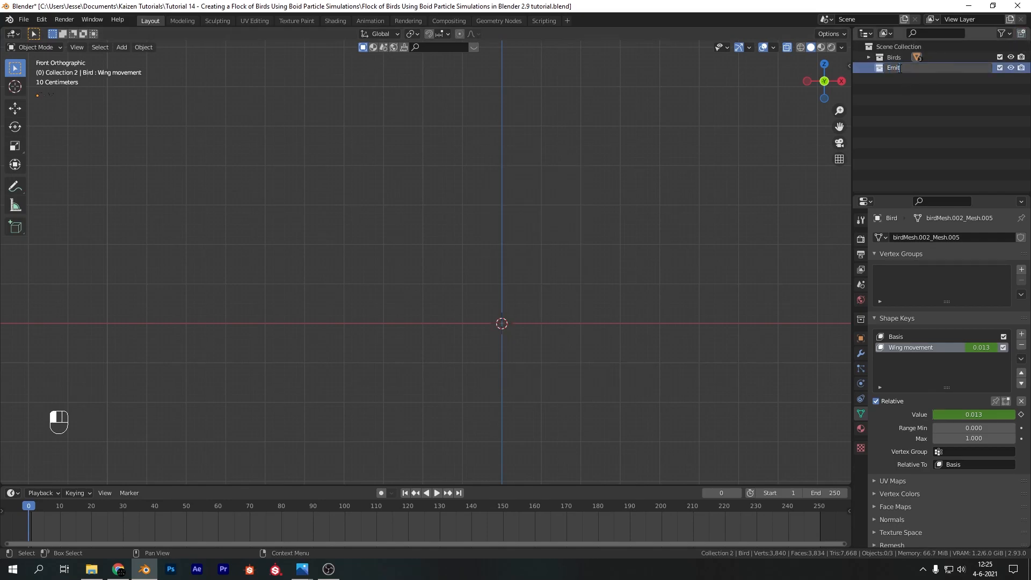
{"action": "type", "text": "ters"}
{"action": "key", "text": "Return"}
Add a UV sphere with a 1 m radius at the origin in the Emitters collection and turn off X-ray display
{"action": "key", "text": "shift+a"}
{"action": "mouse_move", "coordinate": [540, 240]}
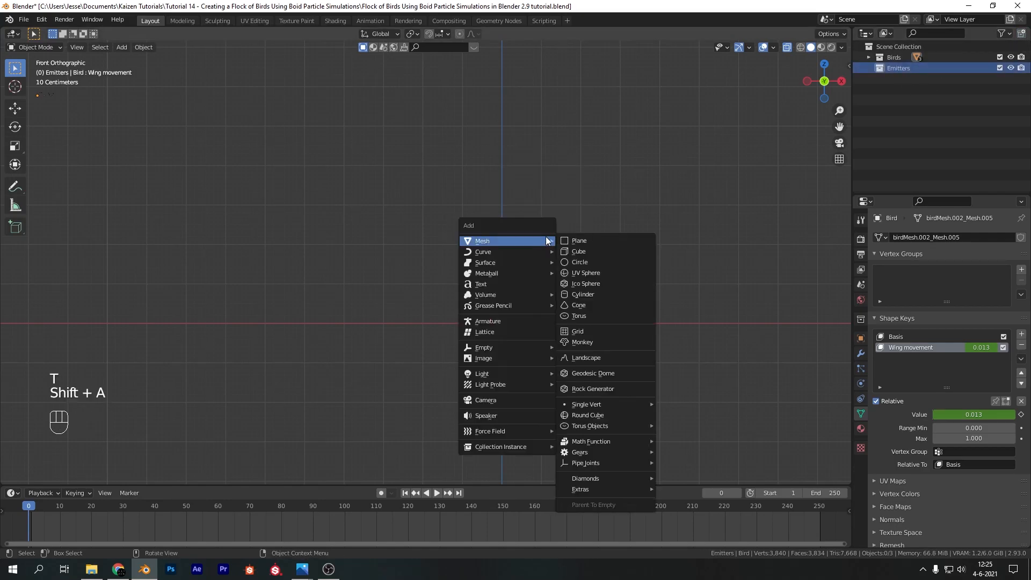
{"action": "left_click", "coordinate": [572, 272]}
{"action": "middle_click_drag", "start_coordinate": [597, 210], "coordinate": [465, 182], "text": "shift"}
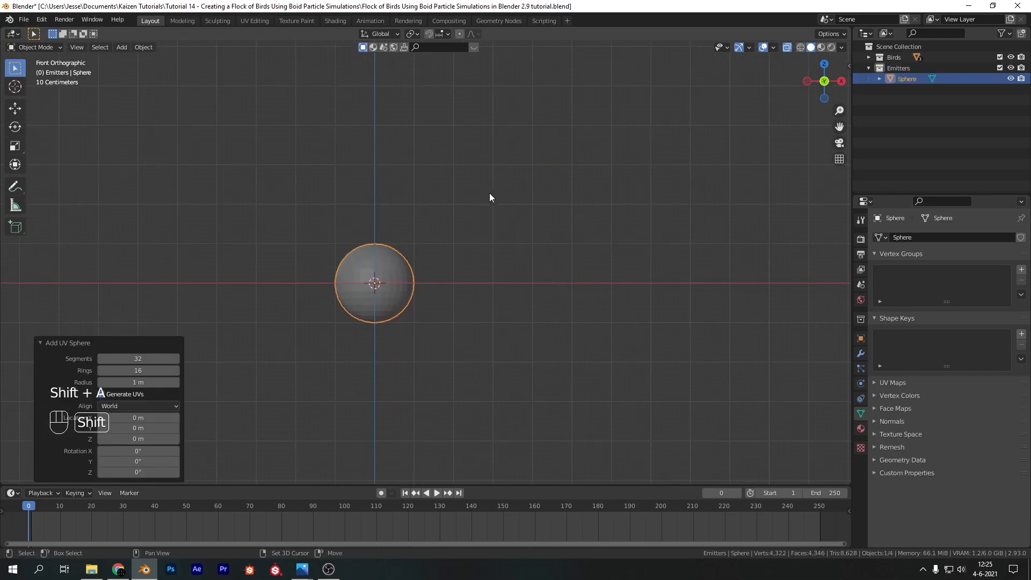
{"action": "left_click", "coordinate": [788, 47]}
{"action": "scroll", "coordinate": [414, 339], "scroll_direction": "up", "scroll_amount": 4}
{"action": "middle_click_drag", "start_coordinate": [414, 338], "coordinate": [594, 301], "text": "shift"}
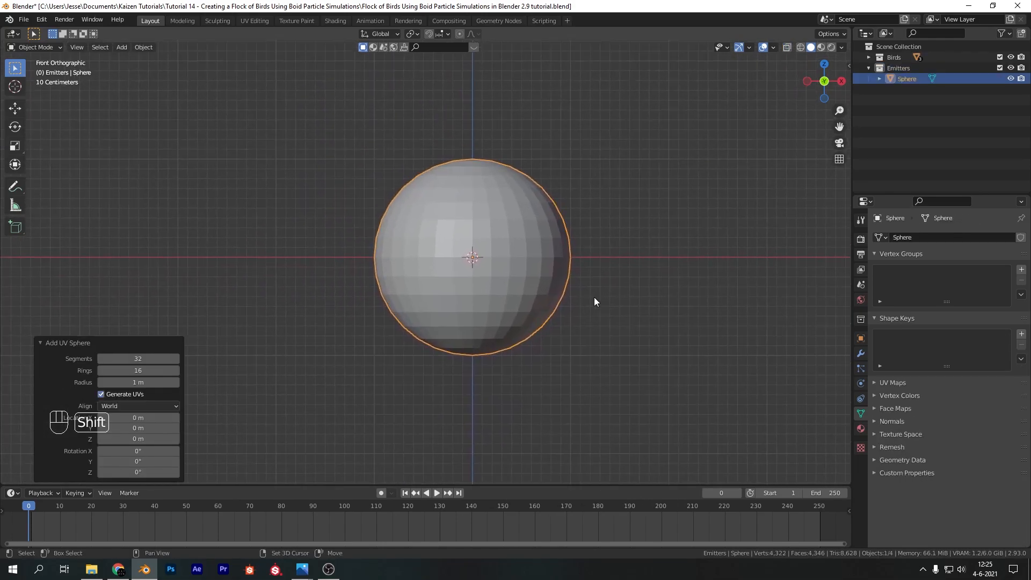
Add an emitter particle system to the sphere and set its particle number to 25
{"action": "left_click", "coordinate": [861, 368]}
{"action": "middle_click_drag", "start_coordinate": [798, 265], "coordinate": [693, 288], "text": "shift"}
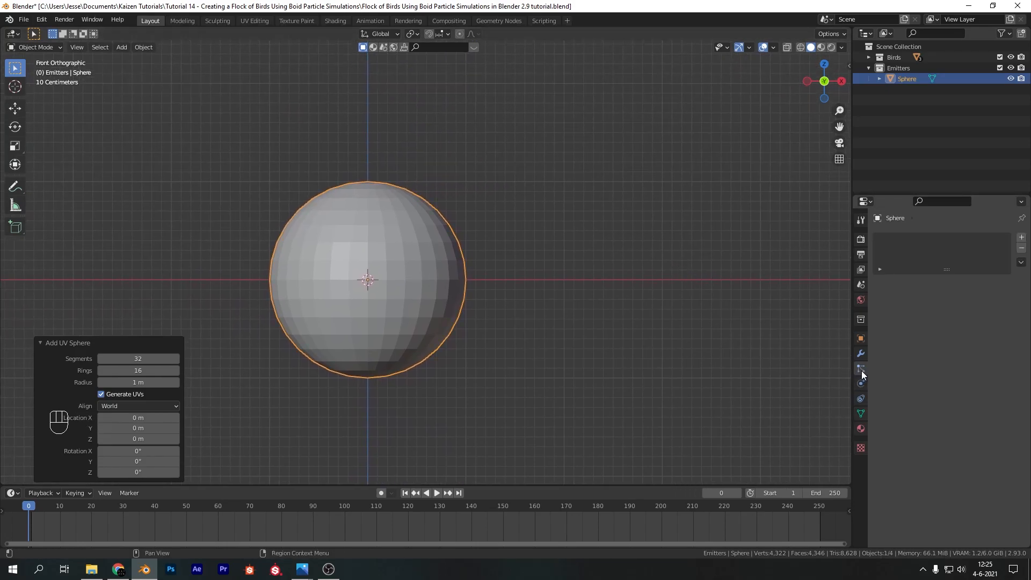
{"action": "left_click", "coordinate": [1021, 237]}
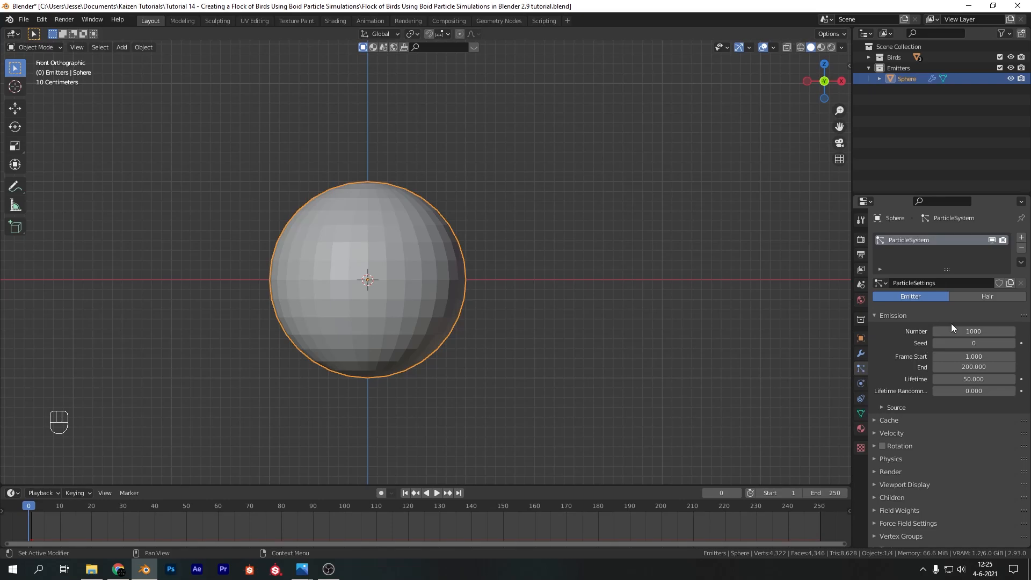
{"action": "left_click", "coordinate": [986, 330]}
{"action": "type", "text": "25"}
{"action": "key", "text": "Return"}
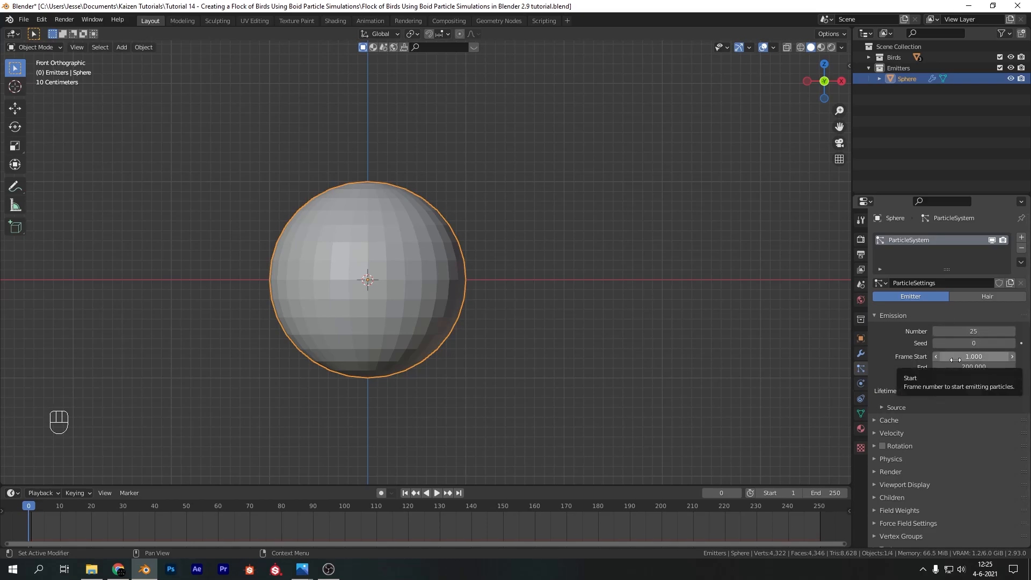
Set the particle emission's start frame to -250, end frame to 1 and lifetime to 5000
{"action": "left_click", "coordinate": [956, 357]}
{"action": "type", "text": "-250"}
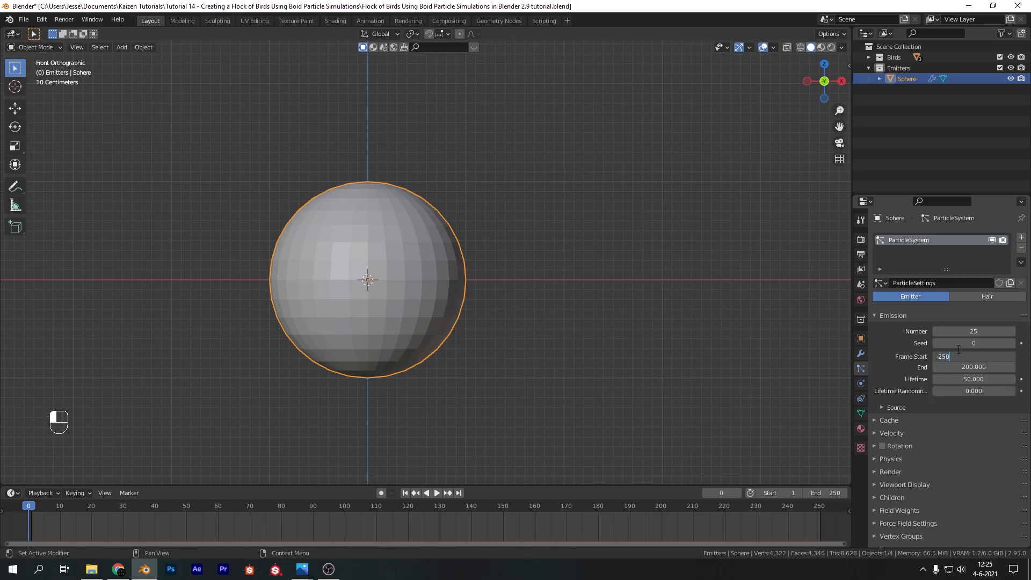
{"action": "key", "text": "Return"}
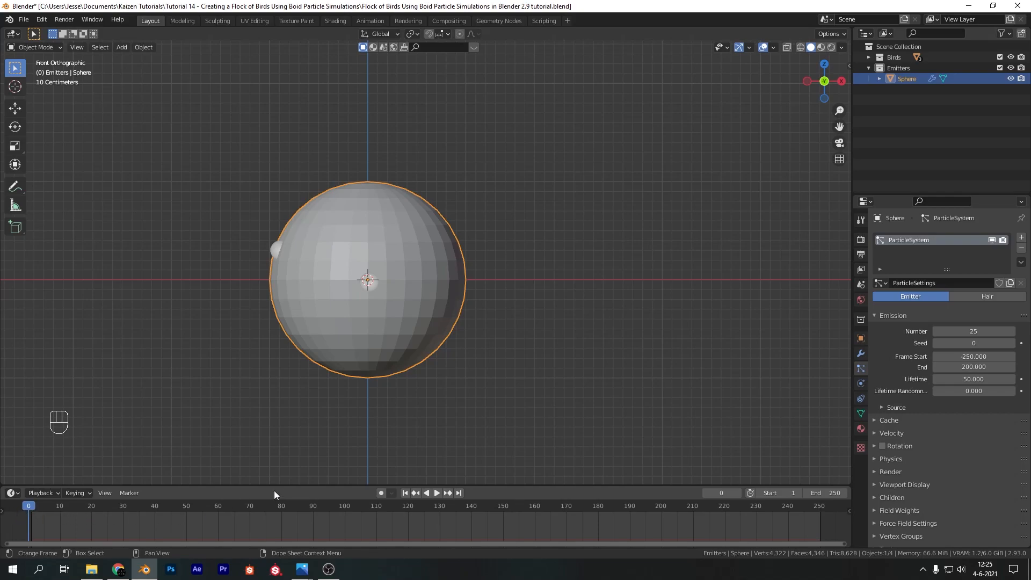
{"action": "left_click", "coordinate": [992, 367]}
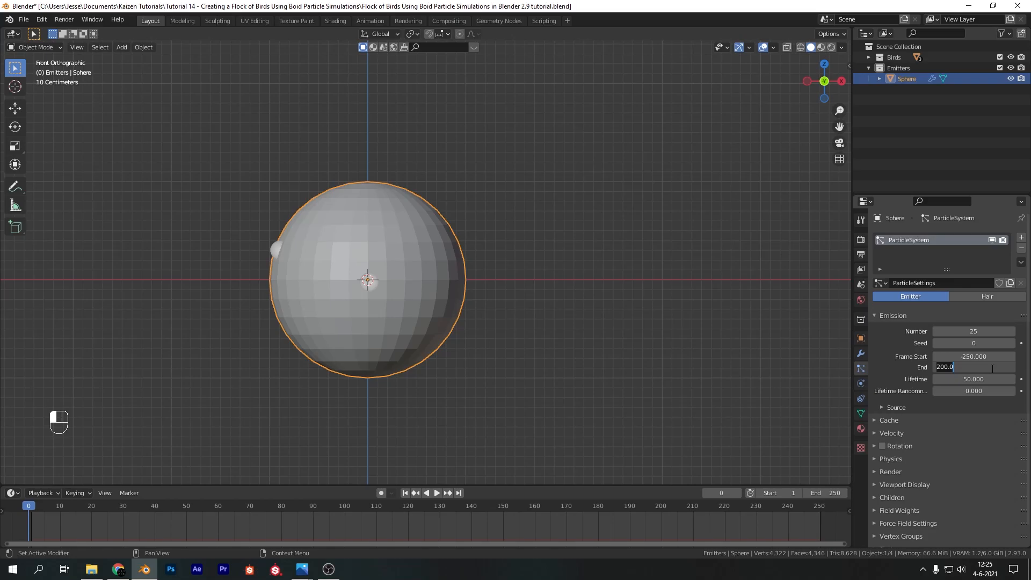
{"action": "type", "text": "1"}
{"action": "key", "text": "Return"}
{"action": "left_click", "coordinate": [977, 380]}
{"action": "type", "text": "500"}
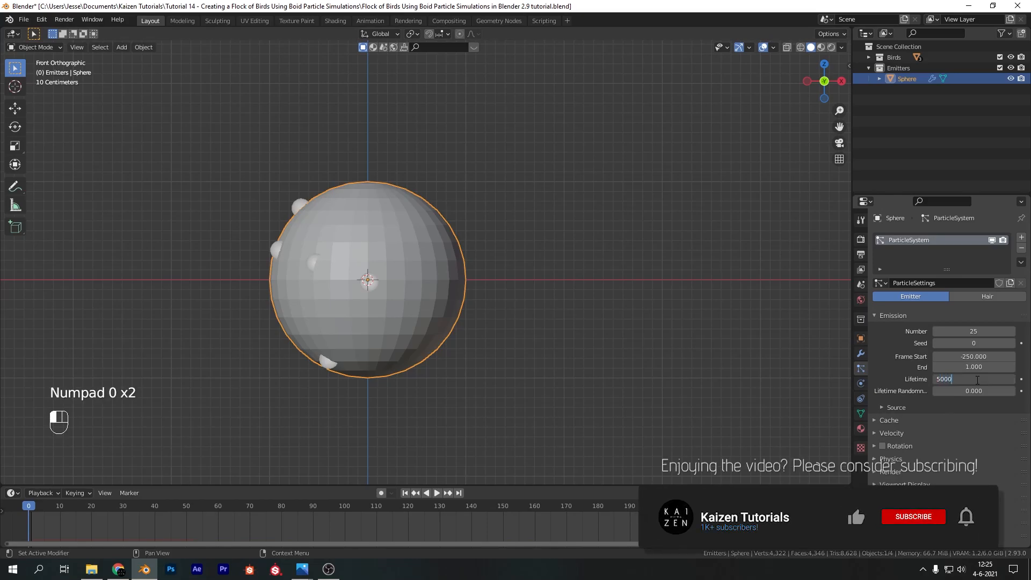
{"action": "key", "text": "Return"}
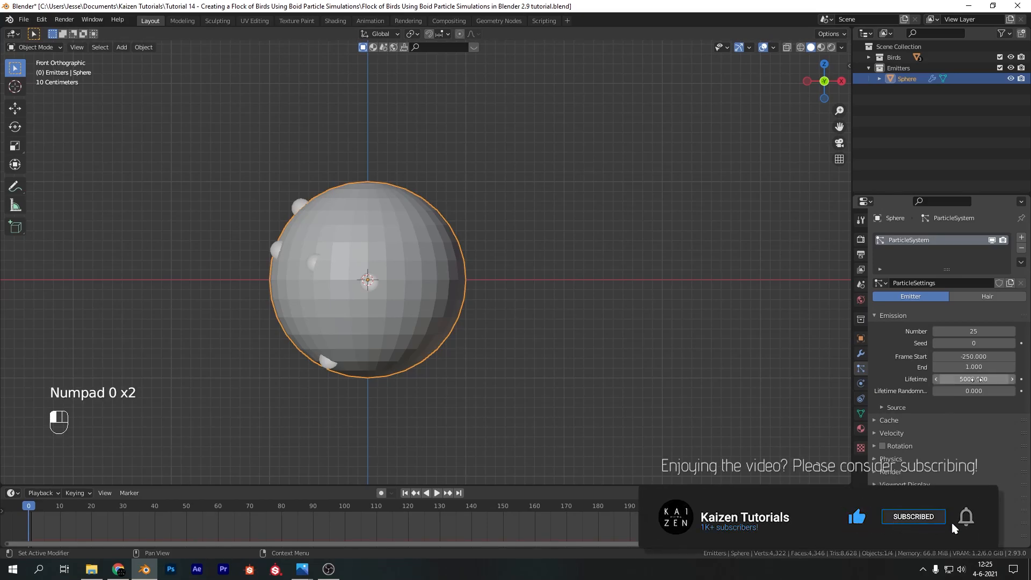
Turn off Show Emitter for the sphere's particle system in both the viewport display and the render settings
{"action": "key", "text": "space"}
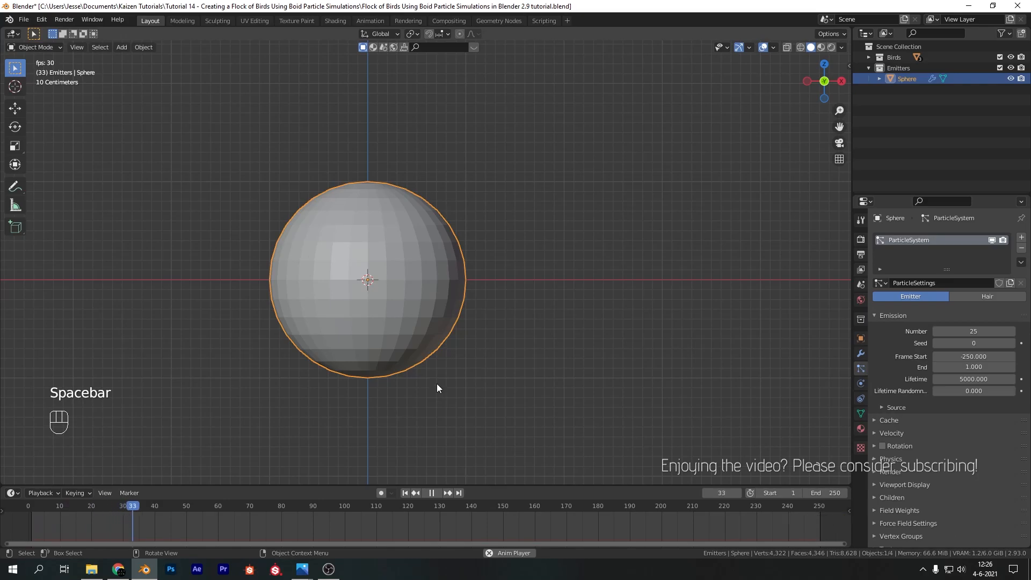
{"action": "key", "text": "space"}
{"action": "left_click", "coordinate": [921, 485]}
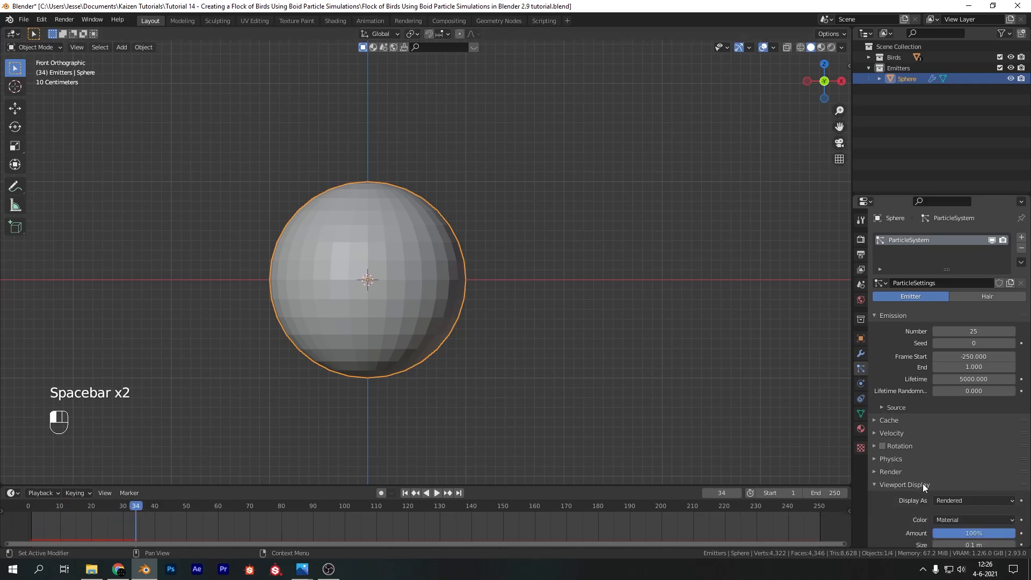
{"action": "scroll", "coordinate": [936, 424], "scroll_direction": "down", "scroll_amount": 5}
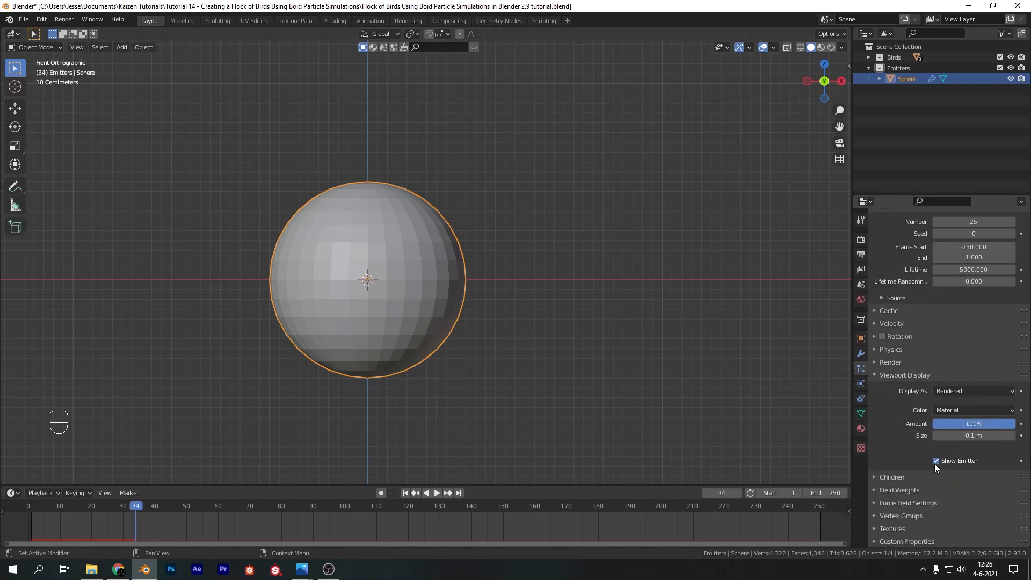
{"action": "left_click", "coordinate": [936, 460]}
{"action": "left_click", "coordinate": [882, 362]}
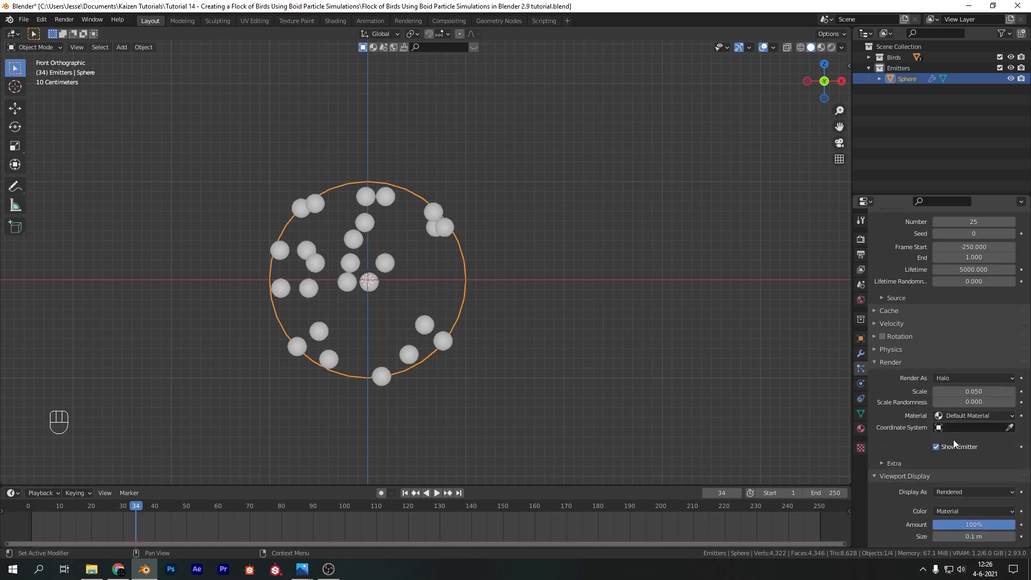
Play the particle simulation from the first frame to check how the particles move, then return to frame 1
{"action": "left_click", "coordinate": [405, 493]}
{"action": "key", "text": "space"}
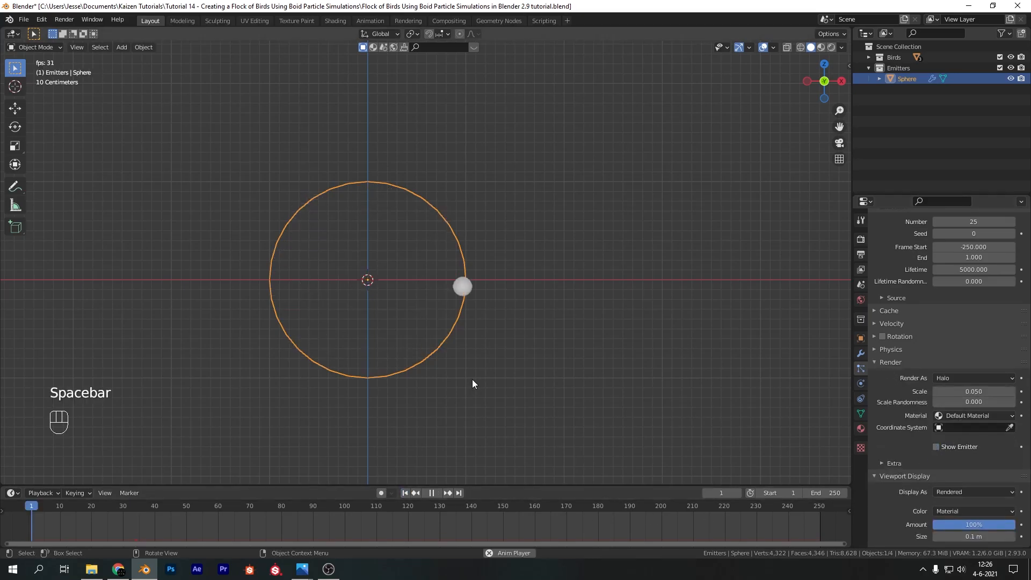
{"action": "key", "text": "space"}
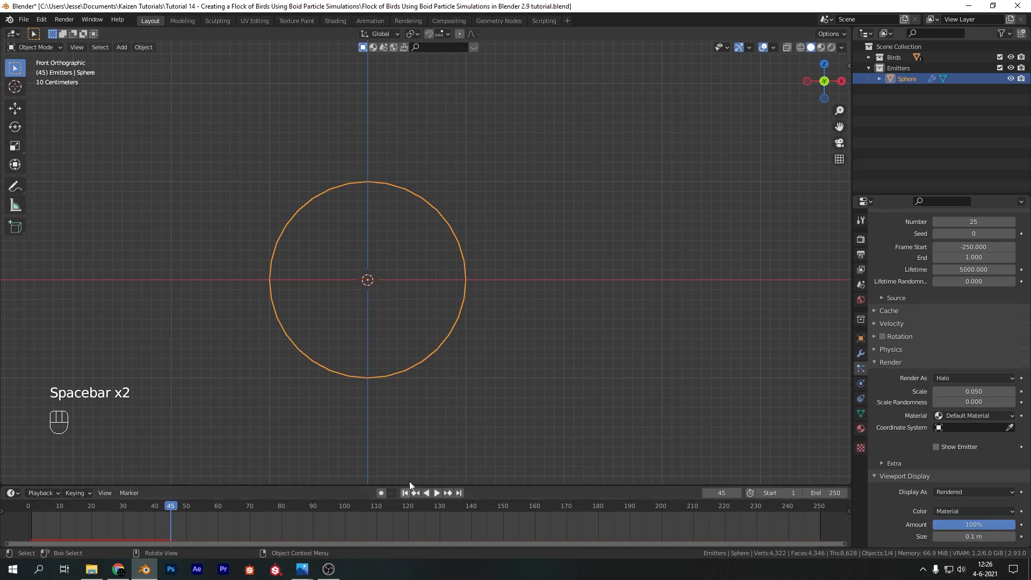
{"action": "left_click", "coordinate": [407, 493]}
{"action": "key", "text": "space"}
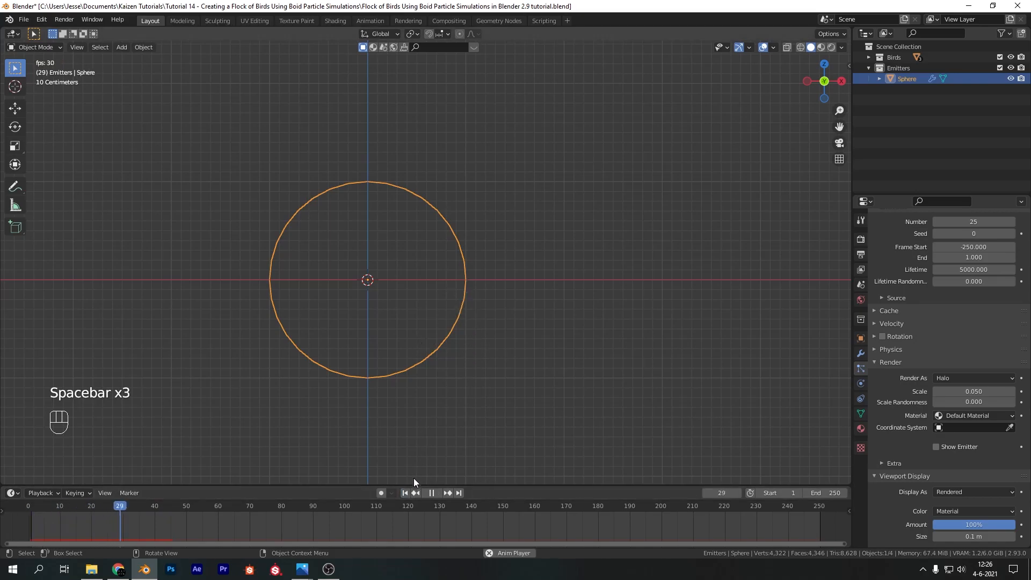
{"action": "key", "text": "space"}
{"action": "left_click", "coordinate": [407, 494]}
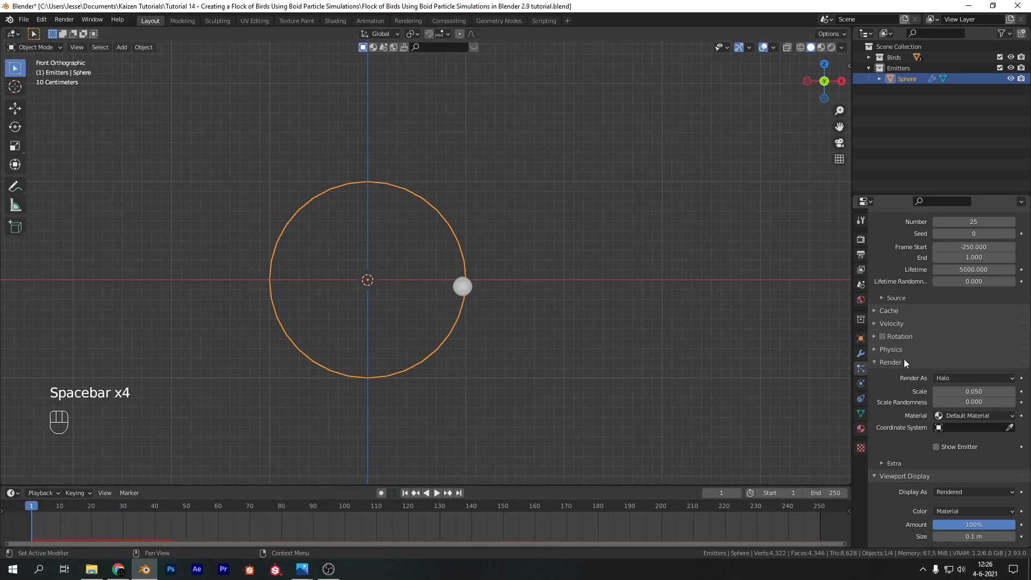
Change the particle system's physics type to Boids
{"action": "scroll", "coordinate": [898, 365], "scroll_direction": "up", "scroll_amount": 2}
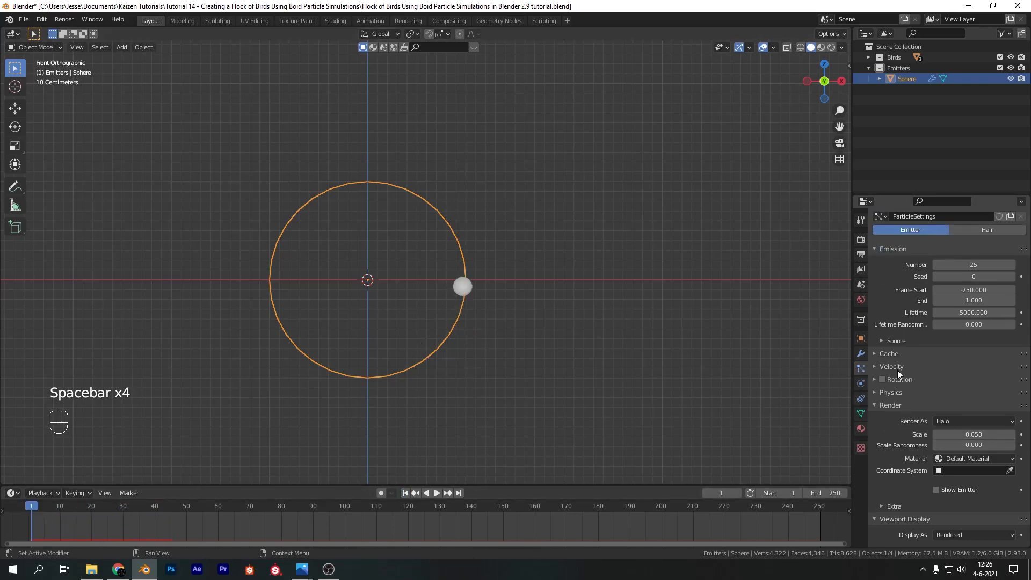
{"action": "left_click", "coordinate": [884, 395]}
{"action": "scroll", "coordinate": [981, 398], "scroll_direction": "down", "scroll_amount": 5}
{"action": "left_click", "coordinate": [952, 302]}
{"action": "left_click", "coordinate": [952, 302]}
{"action": "left_click", "coordinate": [962, 302]}
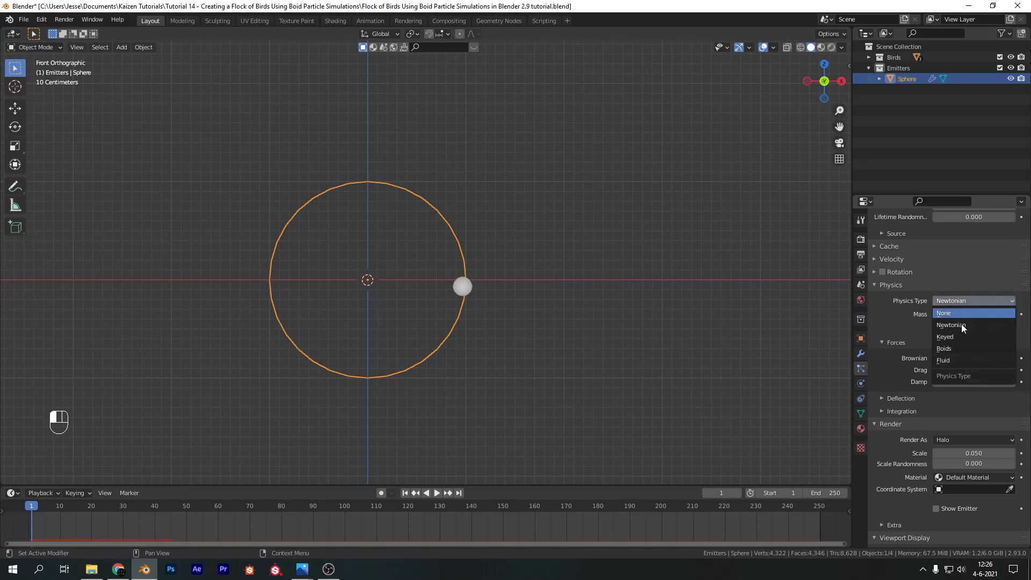
{"action": "left_click", "coordinate": [956, 348]}
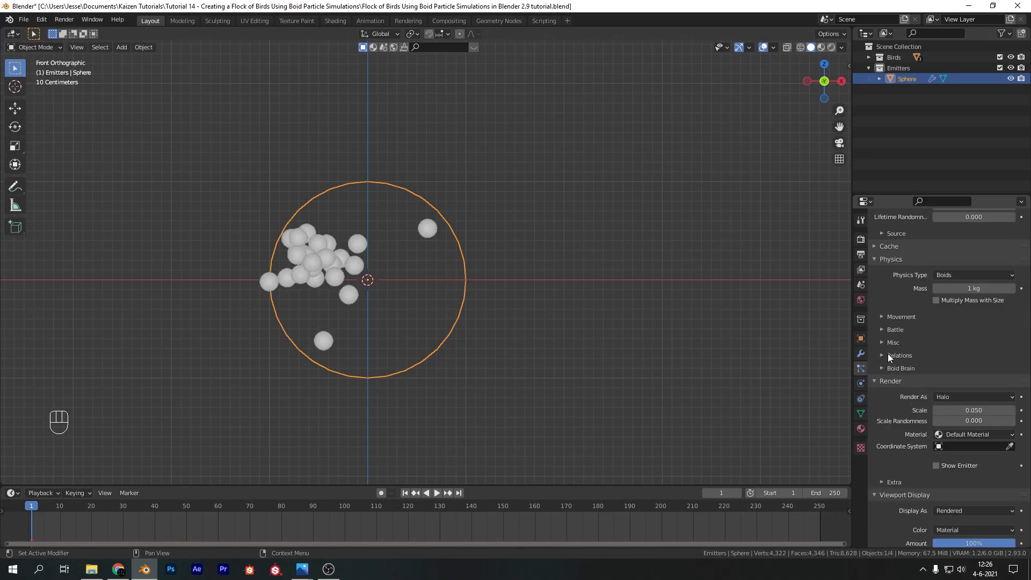
Set the boids' maximum air speed to 2 in the movement settings
{"action": "scroll", "coordinate": [885, 346], "scroll_direction": "down", "scroll_amount": 2}
{"action": "left_click", "coordinate": [883, 272]}
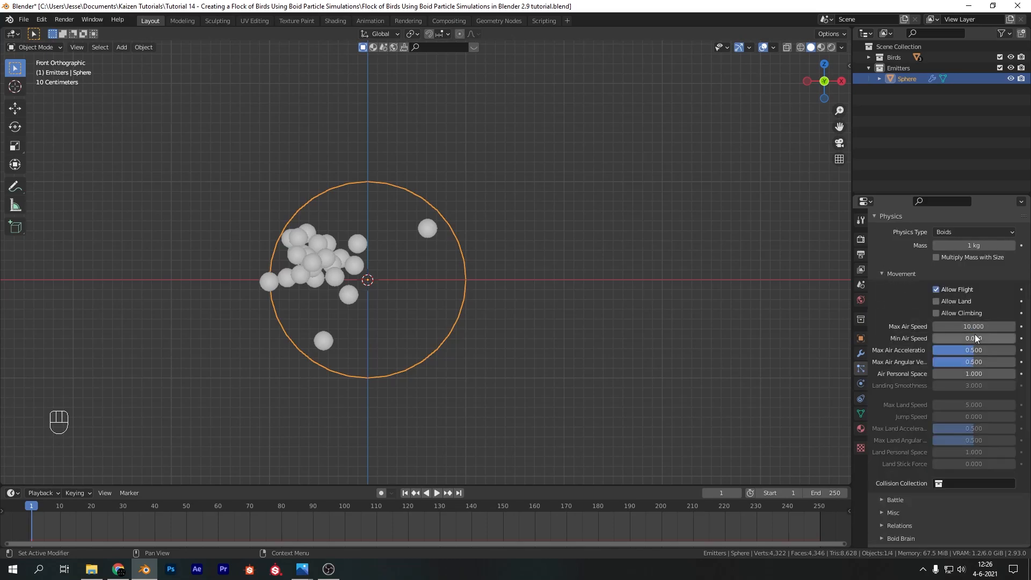
{"action": "mouse_move", "coordinate": [976, 326]}
{"action": "left_mouse_down"}
{"action": "mouse_move", "coordinate": [947, 325]}
{"action": "mouse_move", "coordinate": [977, 325]}
{"action": "left_mouse_up"}
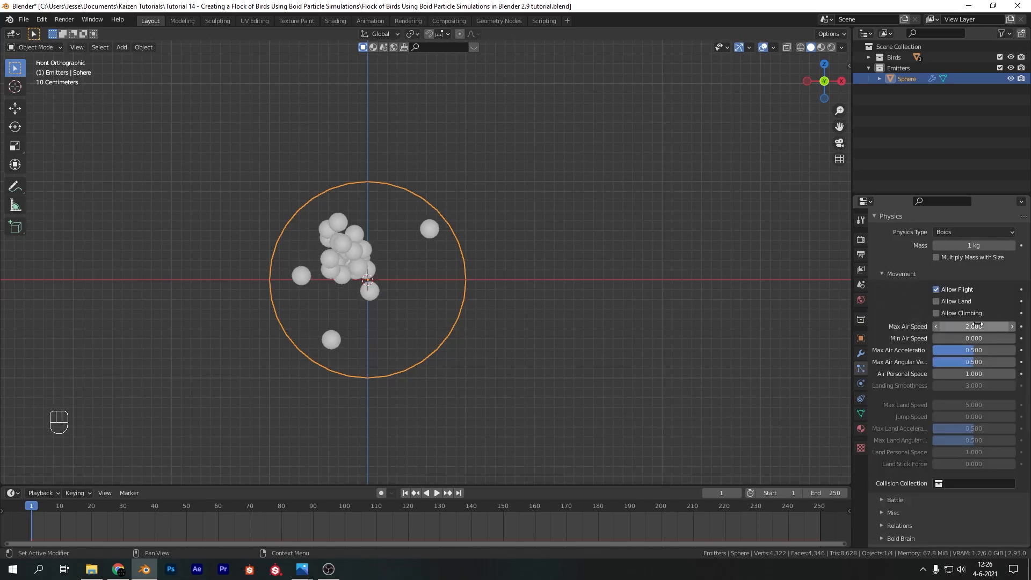
Examine the Relations settings and the Boid Brain rules of the particle system
{"action": "scroll", "coordinate": [930, 397], "scroll_direction": "down", "scroll_amount": 7}
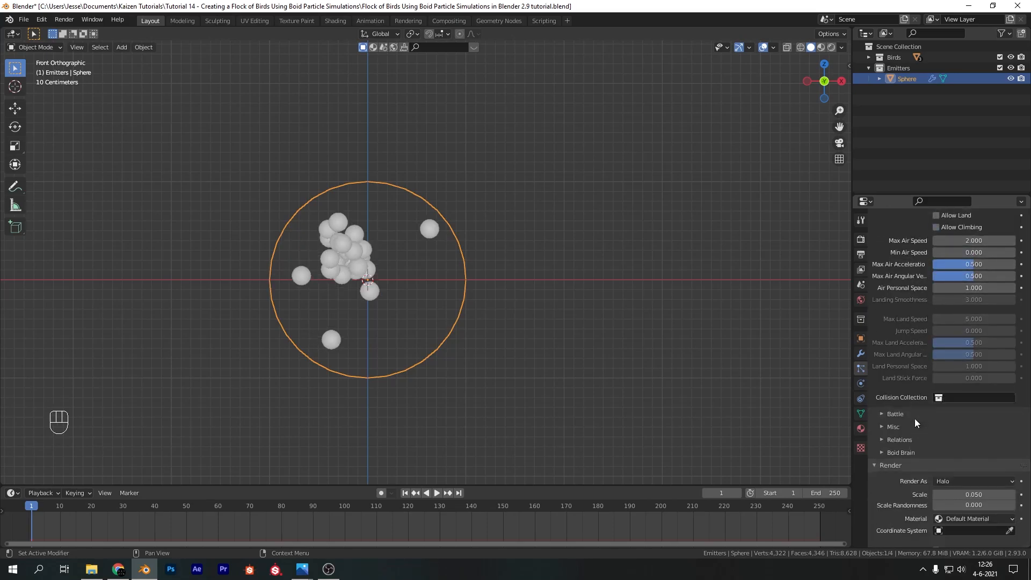
{"action": "left_click", "coordinate": [891, 376]}
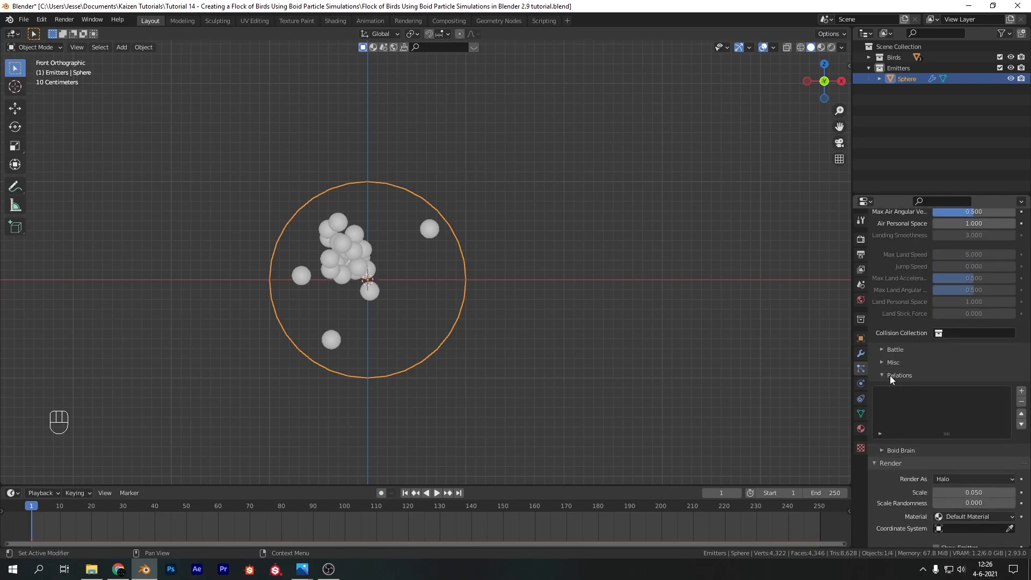
{"action": "left_click", "coordinate": [892, 376]}
{"action": "left_click", "coordinate": [892, 387]}
{"action": "scroll", "coordinate": [931, 388], "scroll_direction": "down", "scroll_amount": 2}
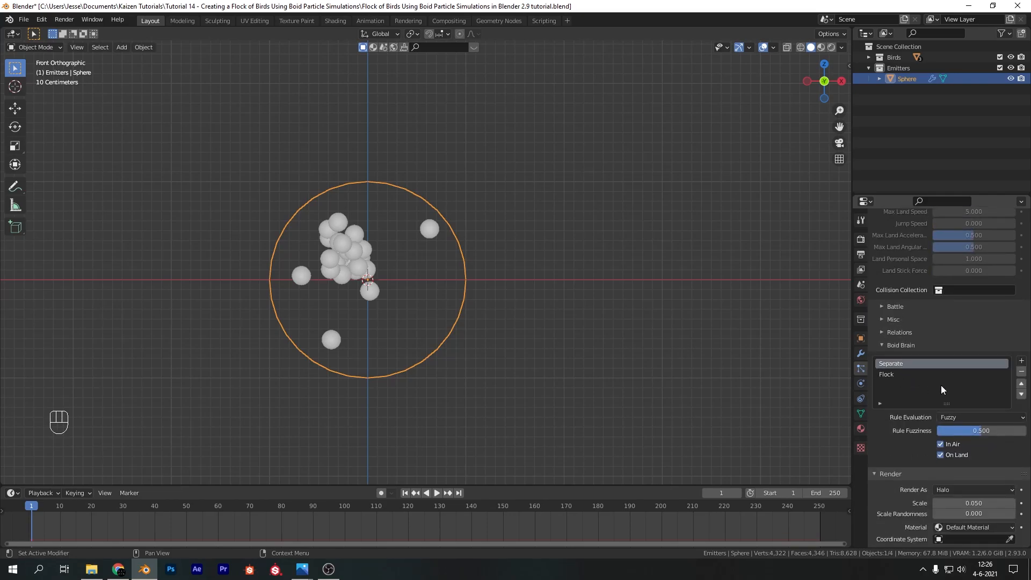
Render the particles as a collection with a scale of 1 and a scale randomness of 0.15
{"action": "scroll", "coordinate": [894, 421], "scroll_direction": "down", "scroll_amount": 5}
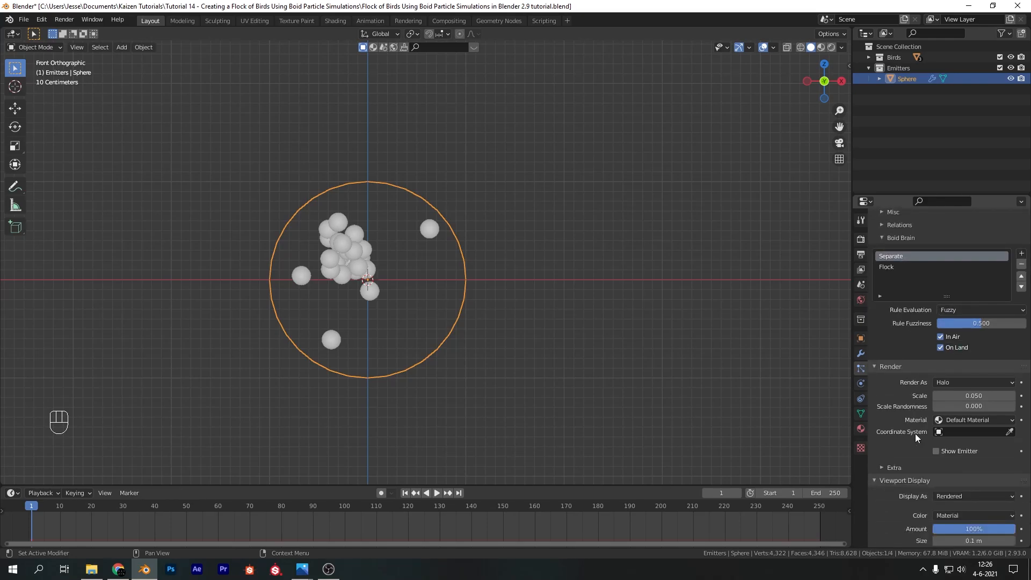
{"action": "left_click", "coordinate": [962, 382]}
{"action": "left_click", "coordinate": [966, 455]}
{"action": "left_click", "coordinate": [970, 395]}
{"action": "type", "text": "1"}
{"action": "key", "text": "Return"}
{"action": "left_click", "coordinate": [977, 406]}
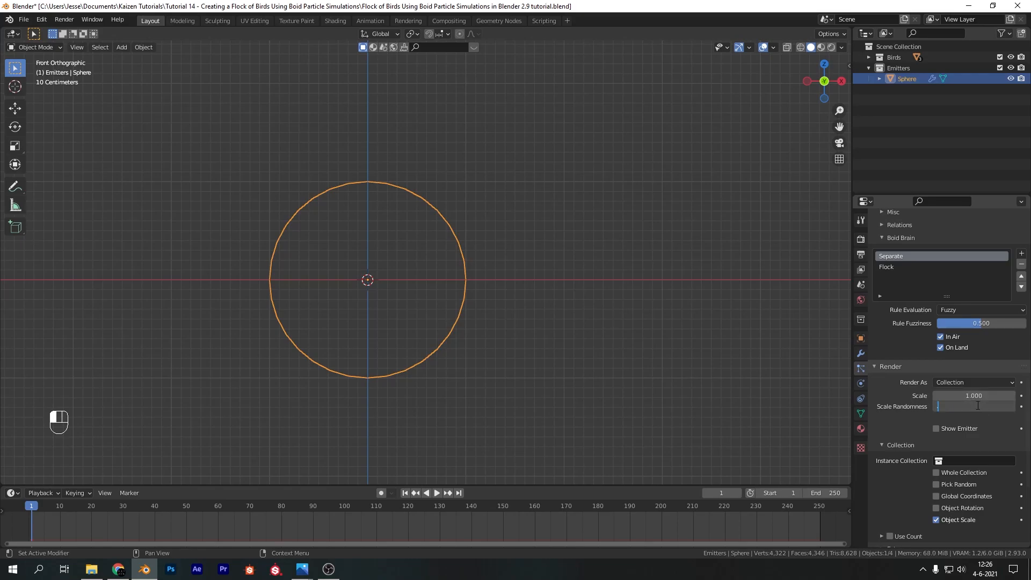
{"action": "type", "text": "0.15"}
{"action": "key", "text": "Return"}
Assign the Birds collection as the particle instances and enable Pick Random and Object Rotation
{"action": "scroll", "coordinate": [975, 421], "scroll_direction": "down", "scroll_amount": 3}
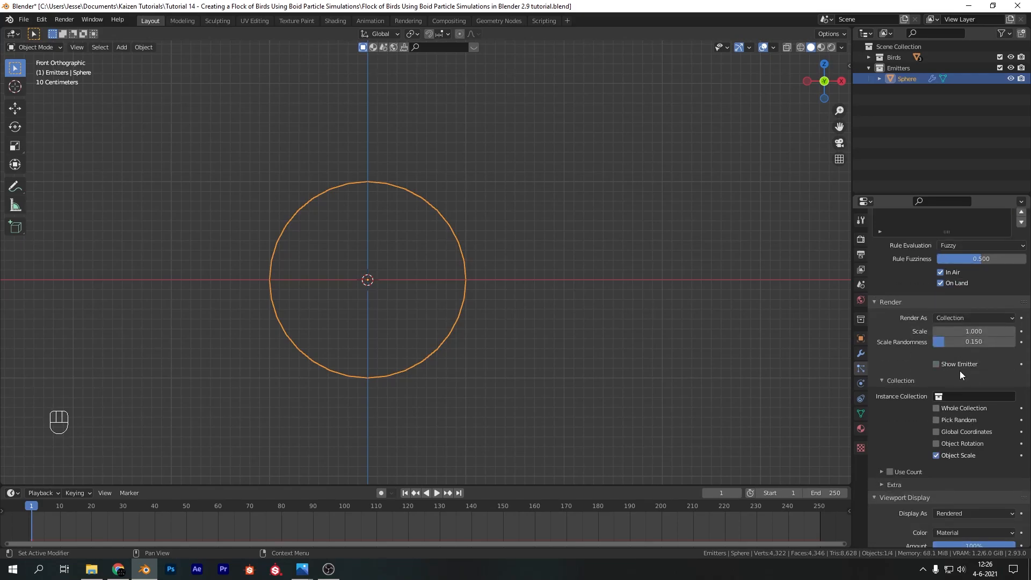
{"action": "left_click", "coordinate": [957, 396]}
{"action": "left_click", "coordinate": [929, 413]}
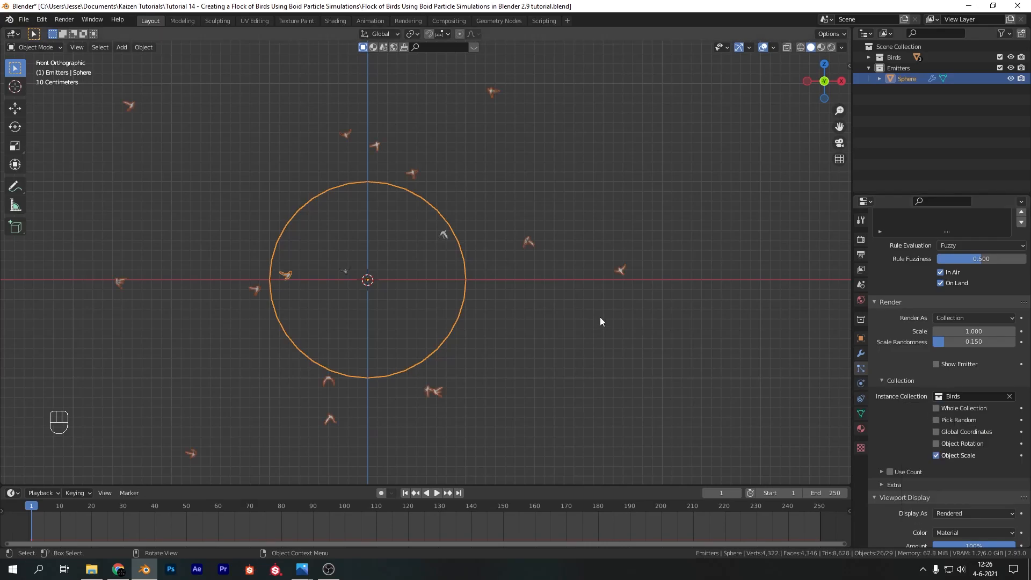
{"action": "scroll", "coordinate": [272, 114], "scroll_direction": "down", "scroll_amount": 2}
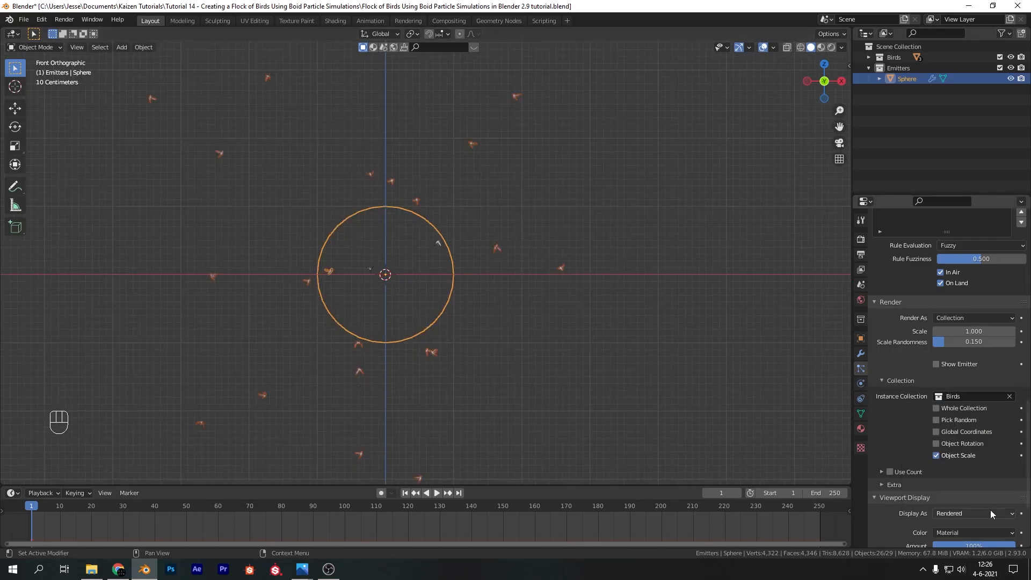
{"action": "left_click", "coordinate": [937, 443]}
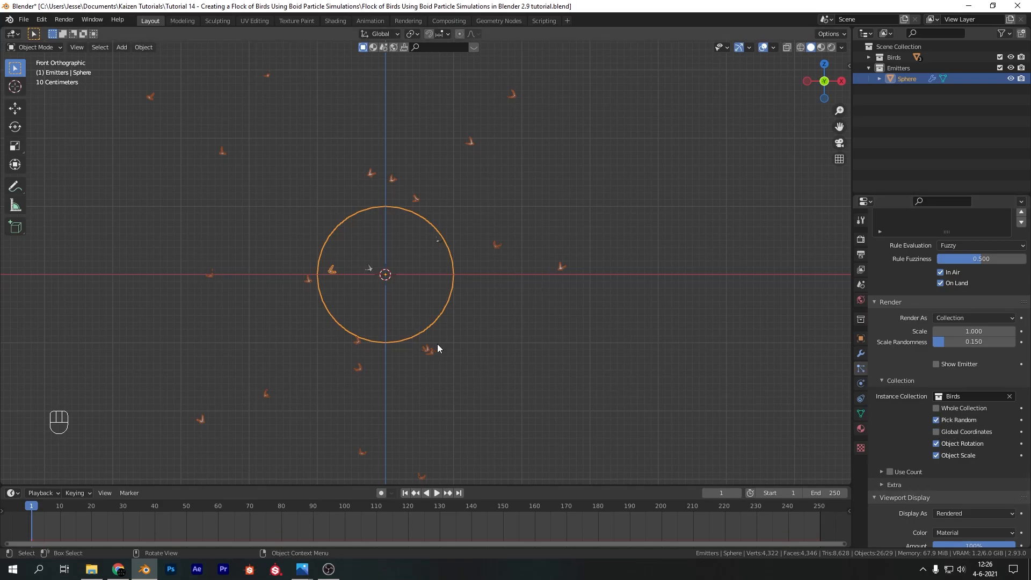
Play the simulation and examine the orientation of the flying birds up close
{"action": "key", "text": "space"}
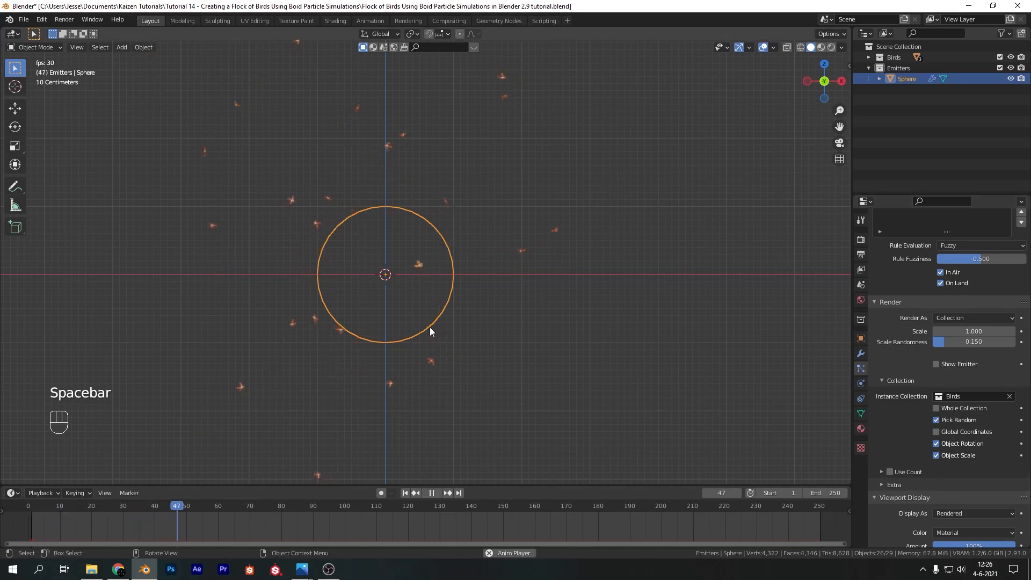
{"action": "scroll", "coordinate": [328, 221], "scroll_direction": "up", "scroll_amount": 6}
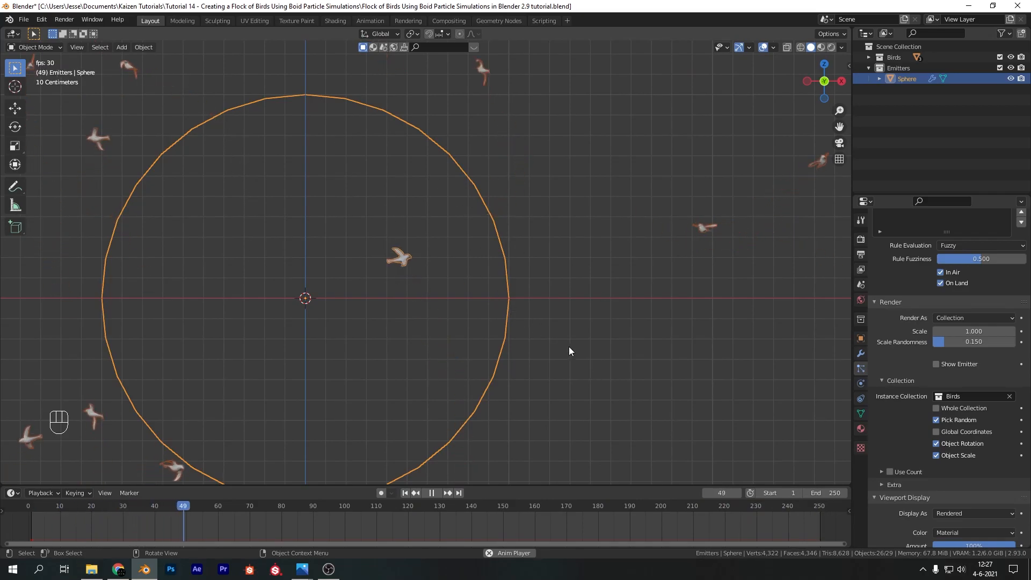
{"action": "key", "text": "space"}
{"action": "scroll", "coordinate": [505, 306], "scroll_direction": "down", "scroll_amount": 8}
{"action": "scroll", "coordinate": [475, 296], "scroll_direction": "down", "scroll_amount": 4}
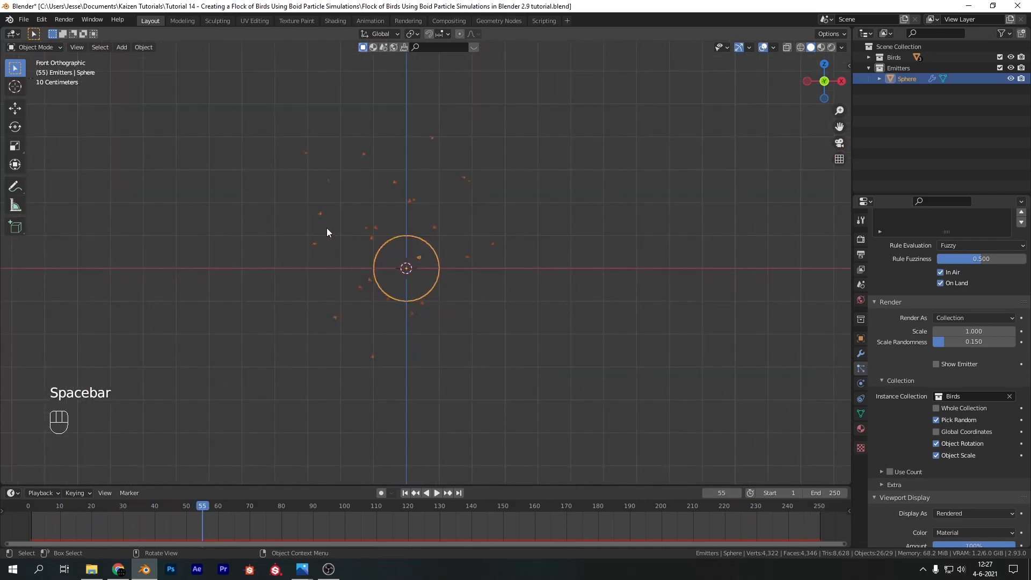
Select the three original bird objects and rotate them 90° around the global Z axis
{"action": "left_click_drag", "start_coordinate": [93, 104], "coordinate": [261, 192]}
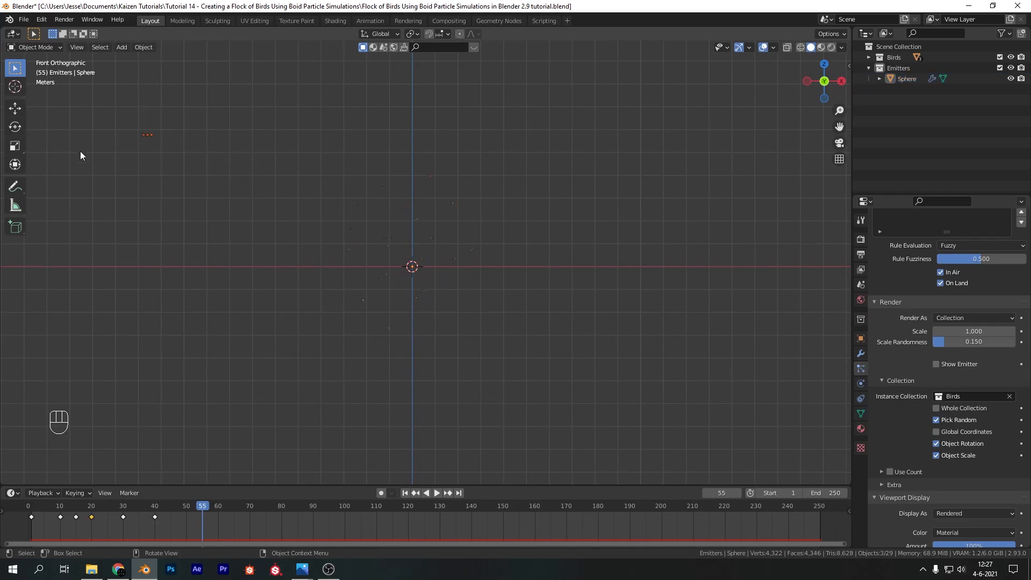
{"action": "middle_click_drag", "start_coordinate": [217, 160], "coordinate": [491, 278], "text": "shift"}
{"action": "scroll", "coordinate": [356, 215], "scroll_direction": "up", "scroll_amount": 8}
{"action": "scroll", "coordinate": [356, 215], "scroll_direction": "up", "scroll_amount": 9}
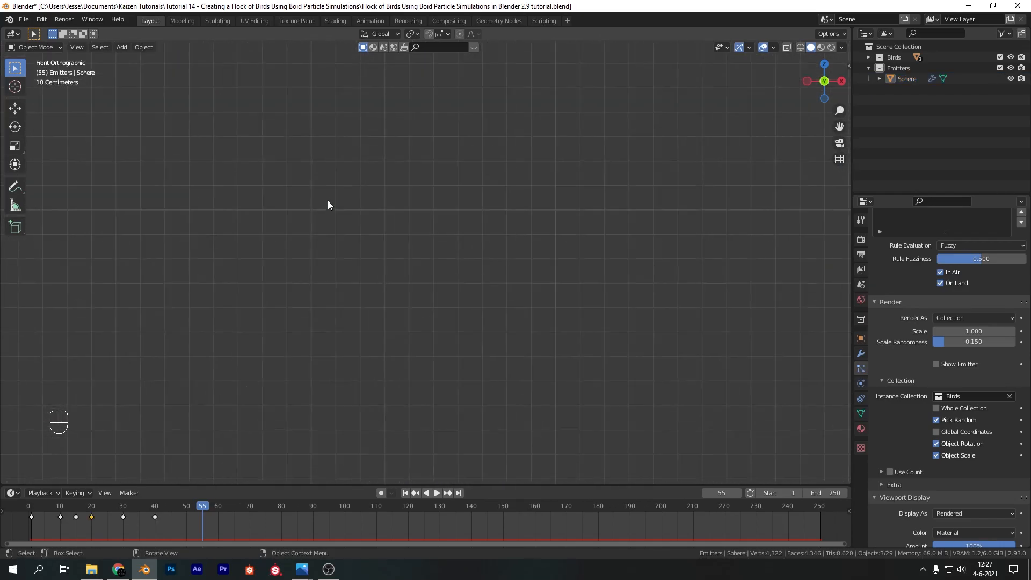
{"action": "middle_click_drag", "start_coordinate": [328, 202], "coordinate": [533, 381], "text": "shift"}
{"action": "middle_click_drag", "start_coordinate": [476, 302], "coordinate": [533, 343], "text": "shift"}
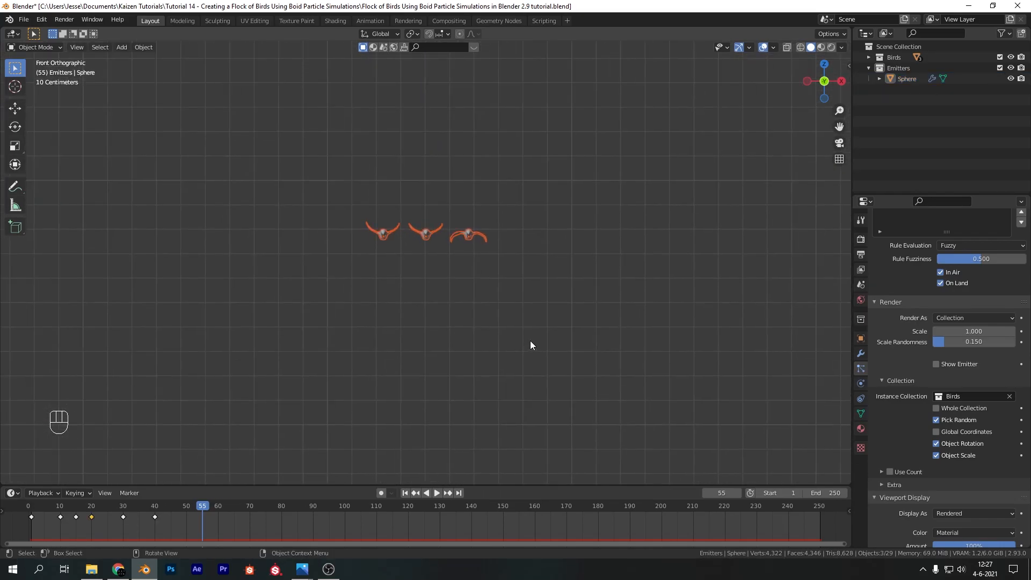
{"action": "type", "text": "rz90"}
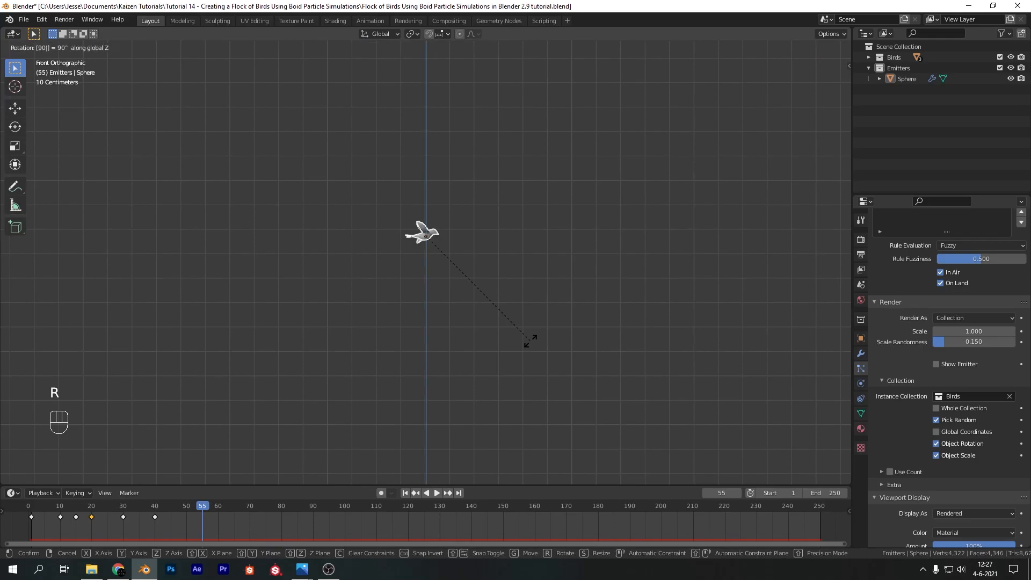
{"action": "key", "text": "Return"}
Play the simulation from the first frame to check the birds' flight direction and the flock's spread
{"action": "scroll", "coordinate": [522, 270], "scroll_direction": "down", "scroll_amount": 13}
{"action": "middle_click_drag", "start_coordinate": [672, 331], "coordinate": [449, 294], "text": "shift"}
{"action": "scroll", "coordinate": [362, 312], "scroll_direction": "up", "scroll_amount": 7}
{"action": "middle_click_drag", "start_coordinate": [439, 352], "coordinate": [454, 231], "text": "shift"}
{"action": "left_click", "coordinate": [405, 492]}
{"action": "scroll", "coordinate": [537, 287], "scroll_direction": "up", "scroll_amount": 3}
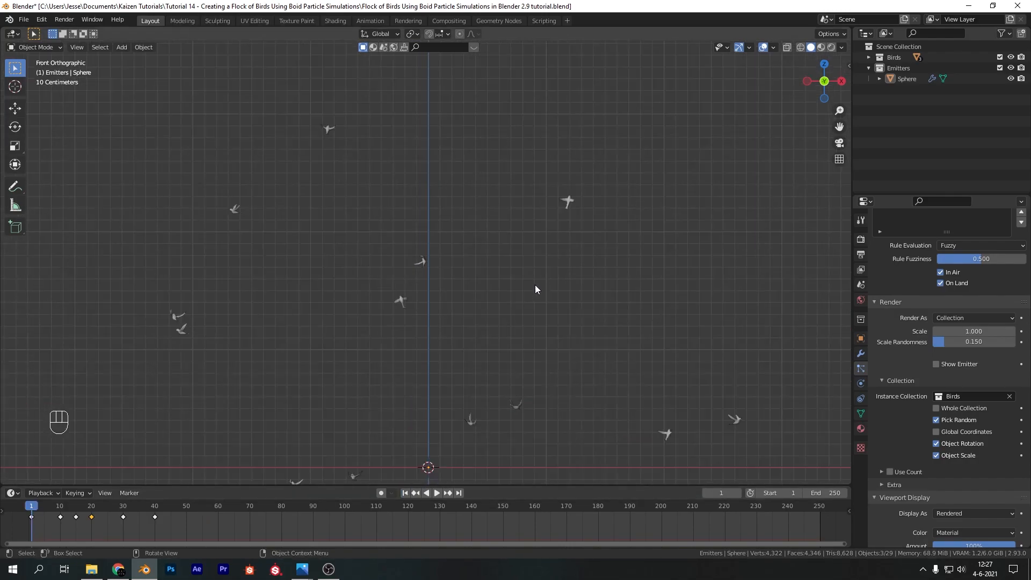
{"action": "key", "text": "space"}
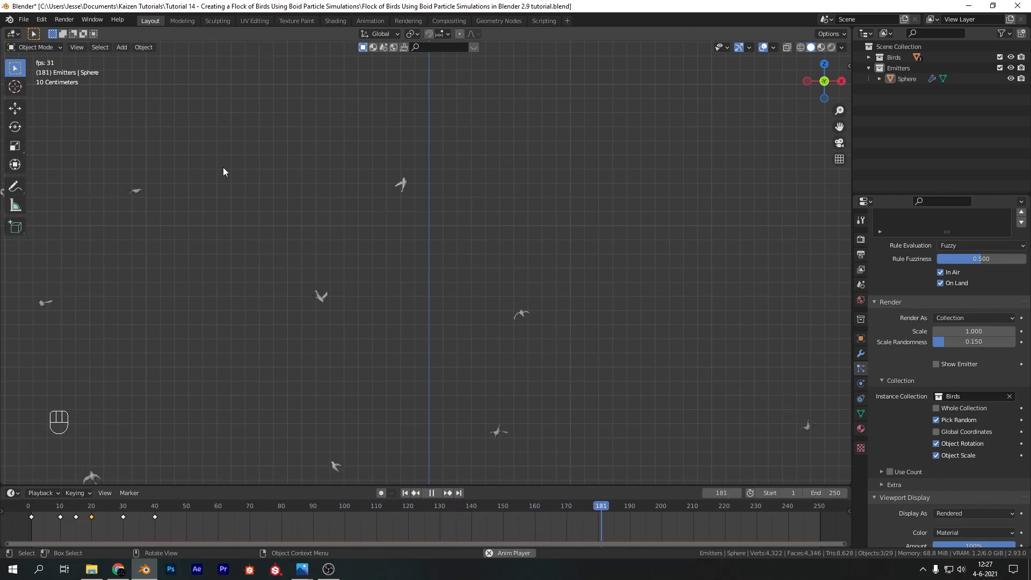
{"action": "scroll", "coordinate": [324, 350], "scroll_direction": "down", "scroll_amount": 6}
{"action": "scroll", "coordinate": [333, 350], "scroll_direction": "up", "scroll_amount": 6}
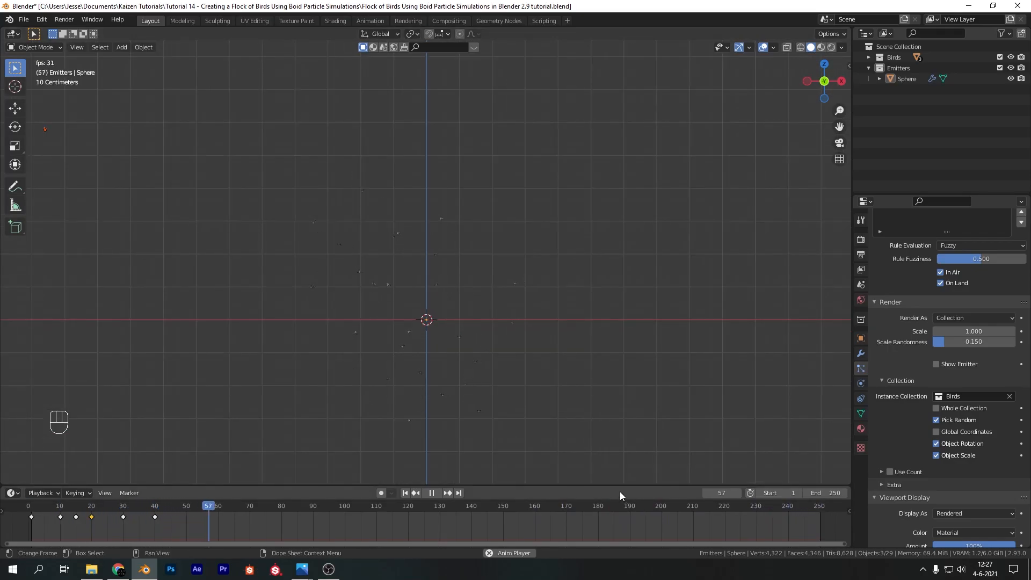
{"action": "key", "text": "space"}
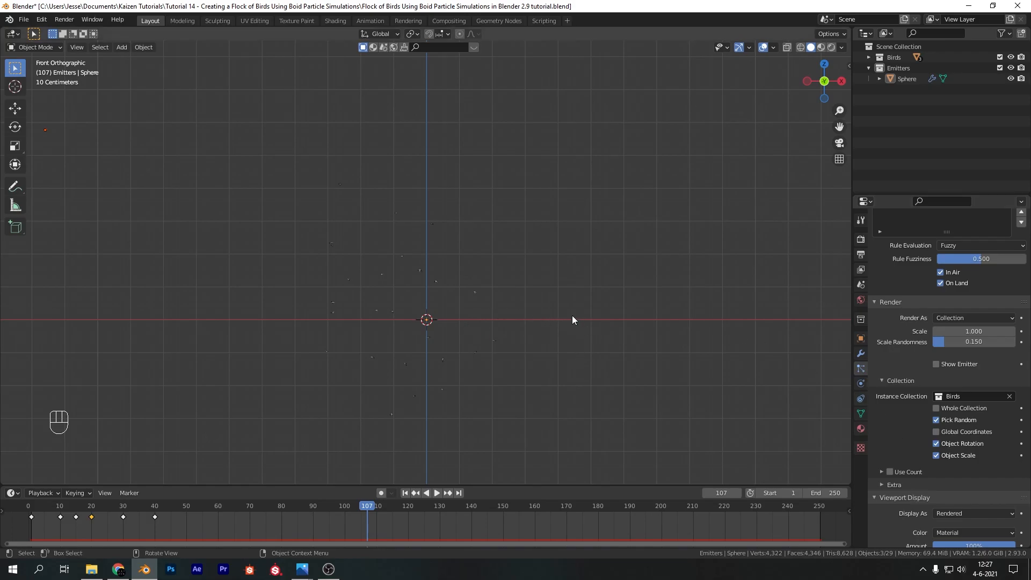
{"action": "left_click", "coordinate": [429, 327]}
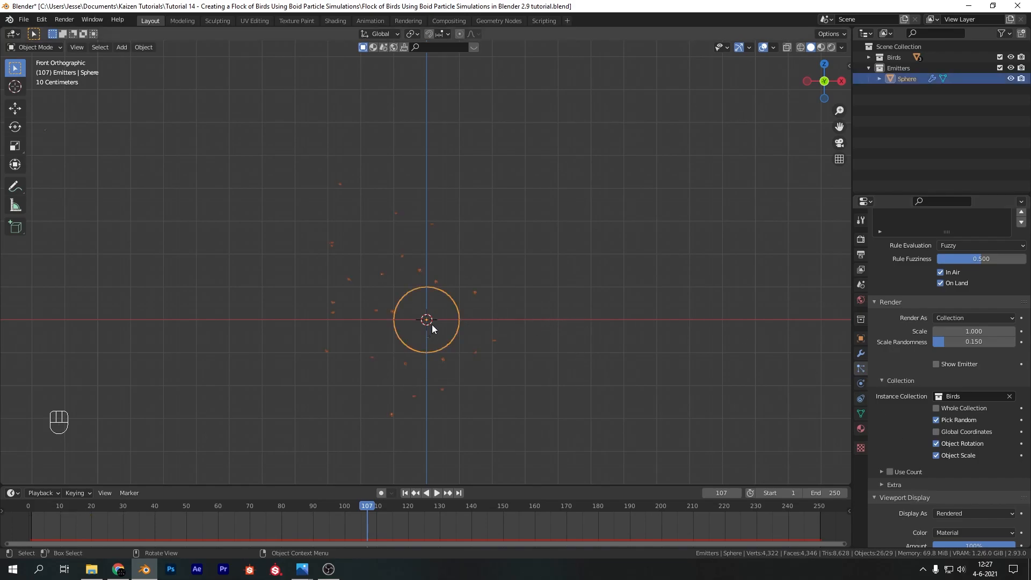
{"action": "left_click", "coordinate": [549, 327]}
{"action": "scroll", "coordinate": [495, 353], "scroll_direction": "down", "scroll_amount": 4}
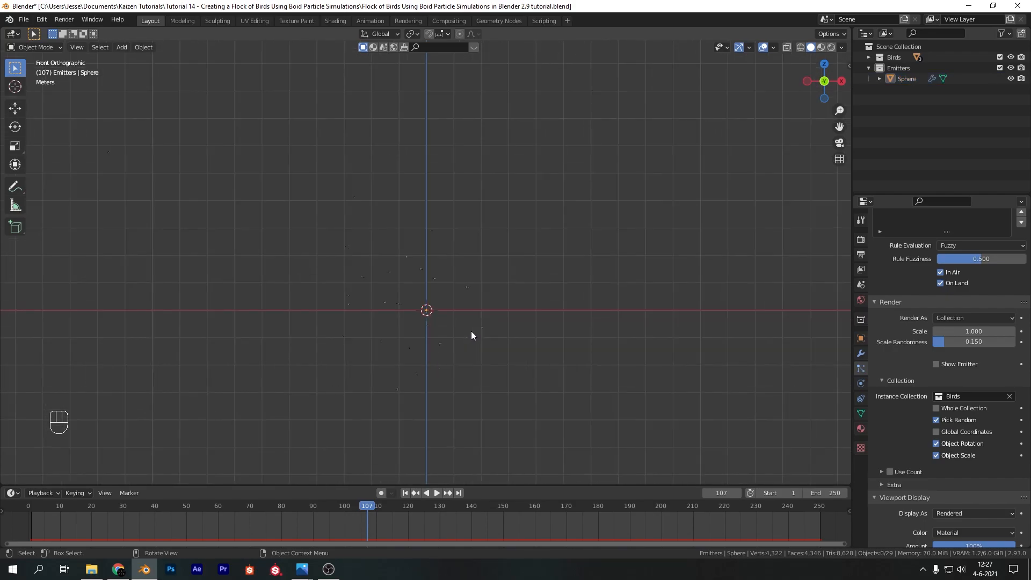
Add a camera at the origin and place it in a new collection named Main
{"action": "key", "text": "shift"}
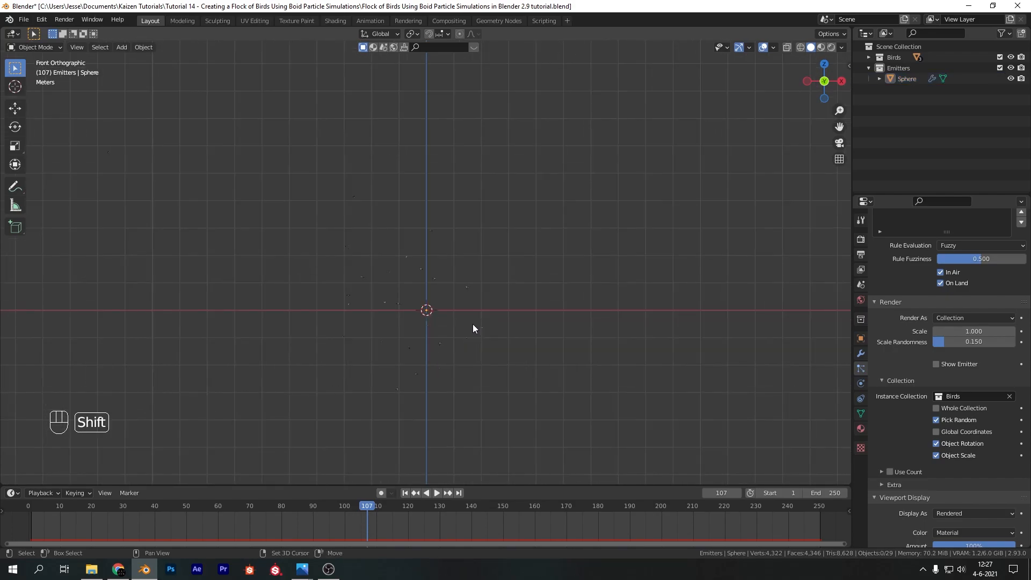
{"action": "key", "text": "shift+a"}
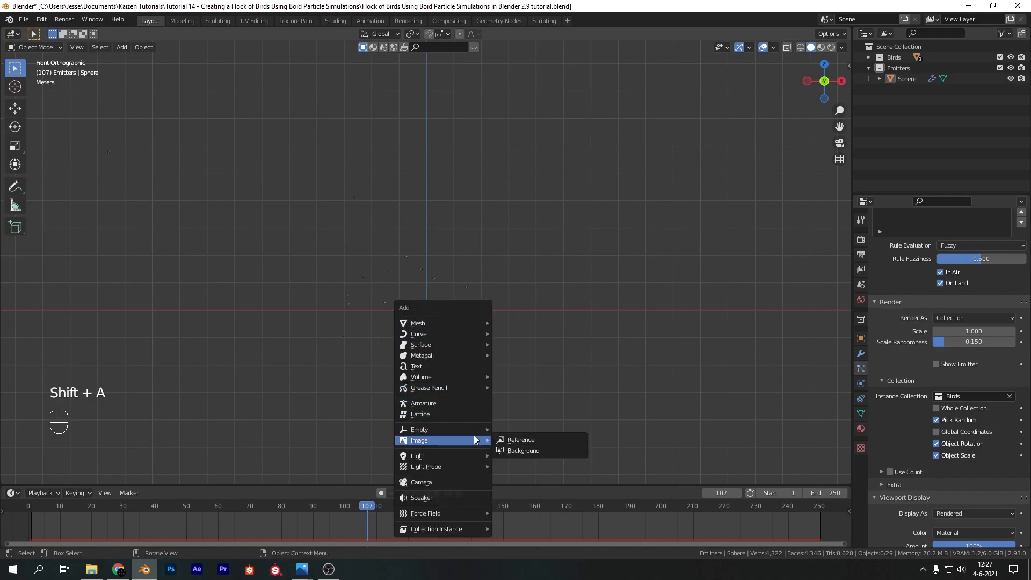
{"action": "left_click", "coordinate": [471, 482]}
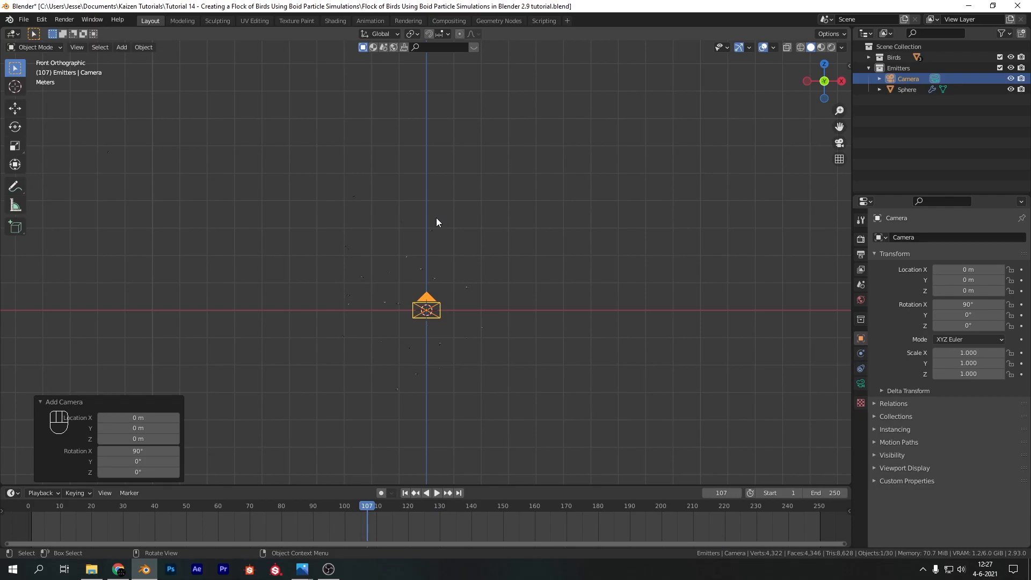
{"action": "left_click_drag", "start_coordinate": [894, 79], "coordinate": [913, 161]}
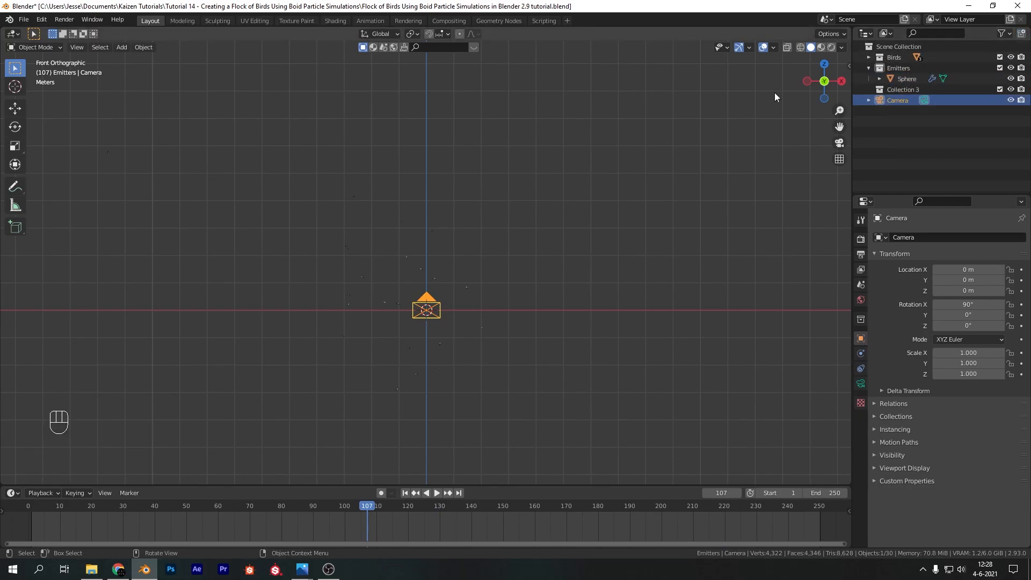
{"action": "double_click", "coordinate": [905, 89]}
{"action": "type", "text": "Main"}
{"action": "key", "text": "Return"}
{"action": "left_click_drag", "start_coordinate": [897, 100], "coordinate": [894, 89]}
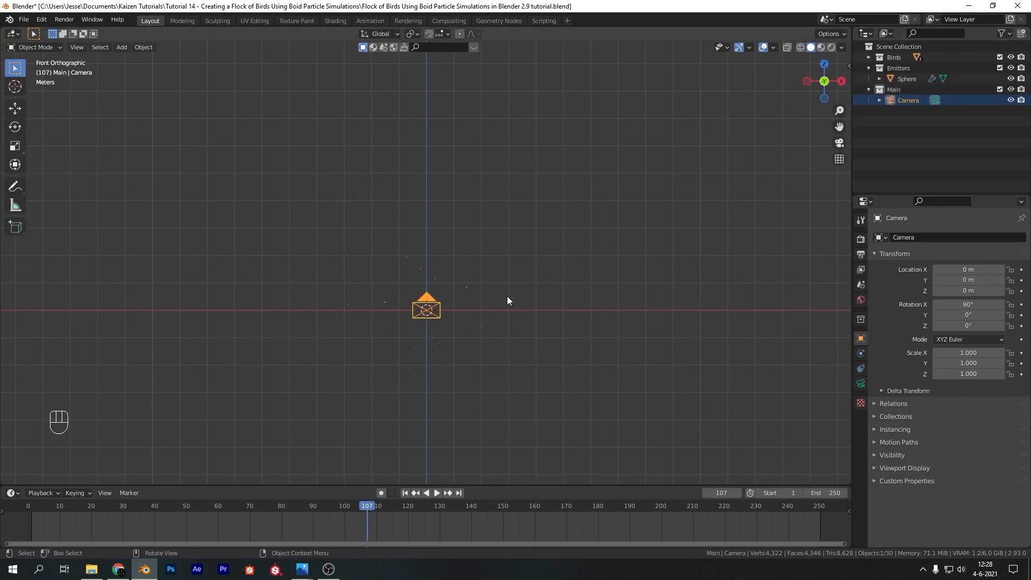
Look through the camera and move it about 21.6 m backwards along the global Y axis
{"action": "scroll", "coordinate": [445, 331], "scroll_direction": "up", "scroll_amount": 2}
{"action": "key", "text": "KP_0"}
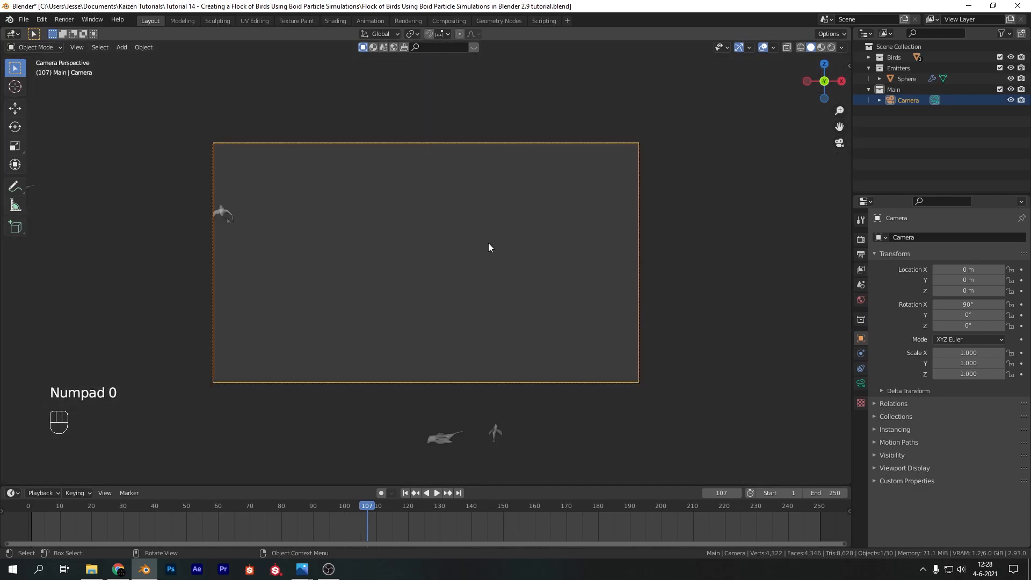
{"action": "key", "text": "g"}
{"action": "key", "text": "y"}
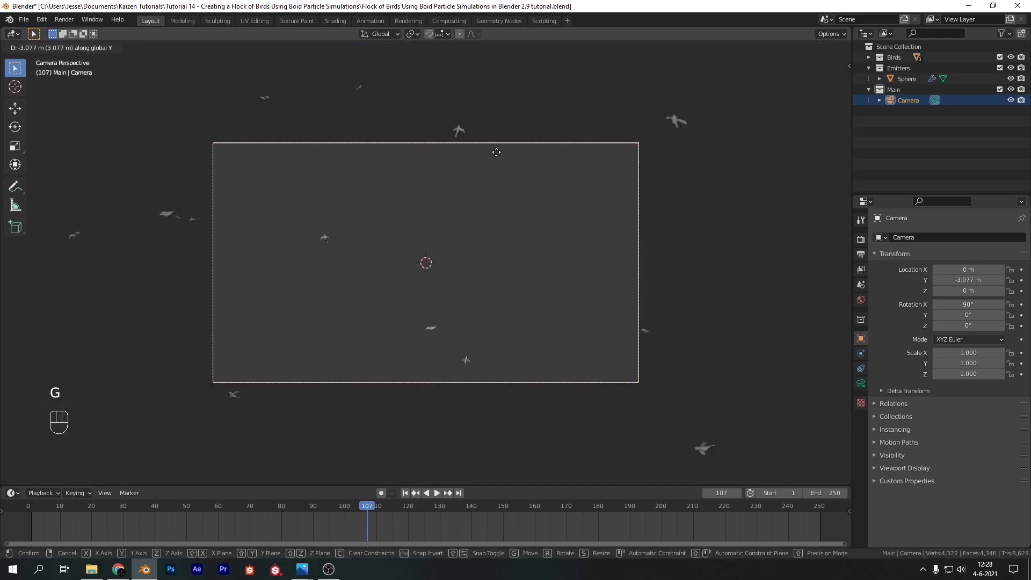
{"action": "left_click", "coordinate": [497, 456]}
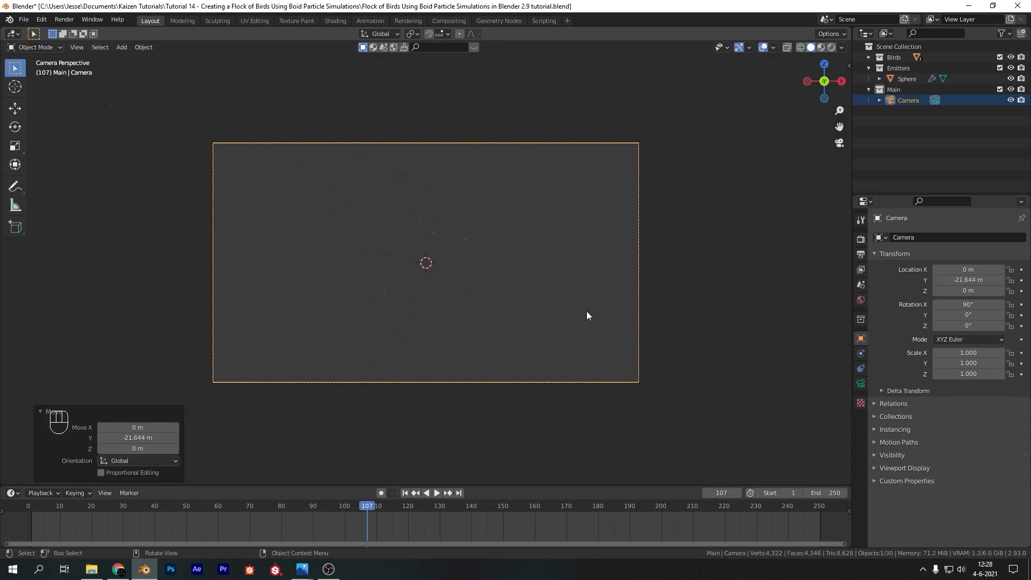
{"action": "left_click", "coordinate": [571, 239]}
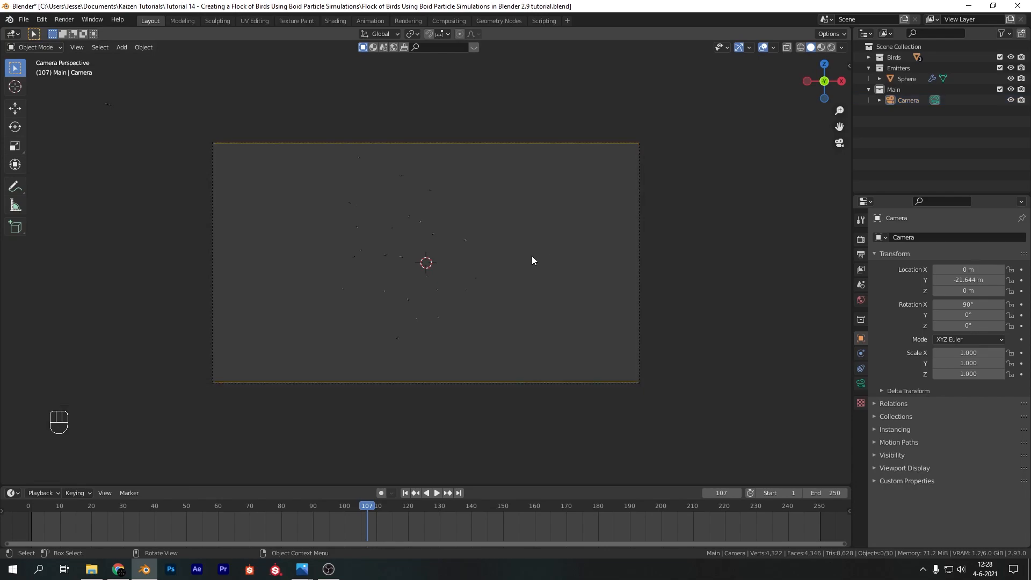
Add a Plain Axes empty at the origin and rename it Goal
{"action": "key", "text": "shift"}
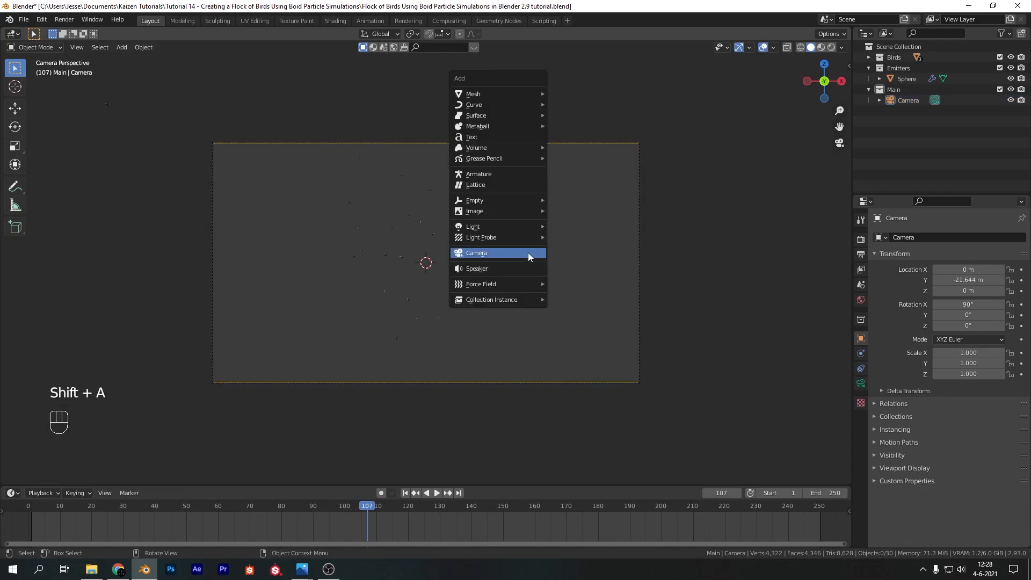
{"action": "mouse_move", "coordinate": [518, 202]}
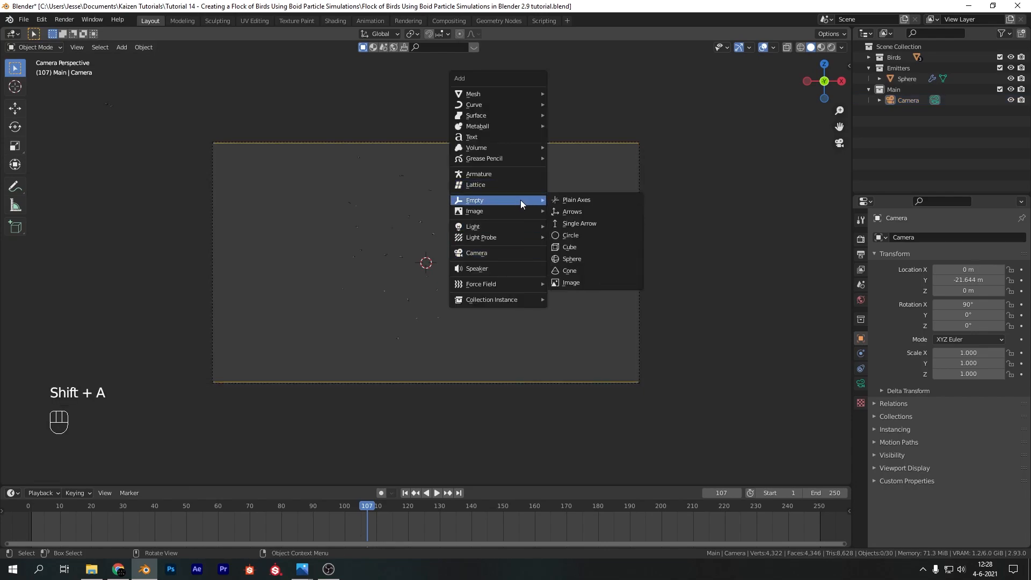
{"action": "left_click", "coordinate": [591, 200]}
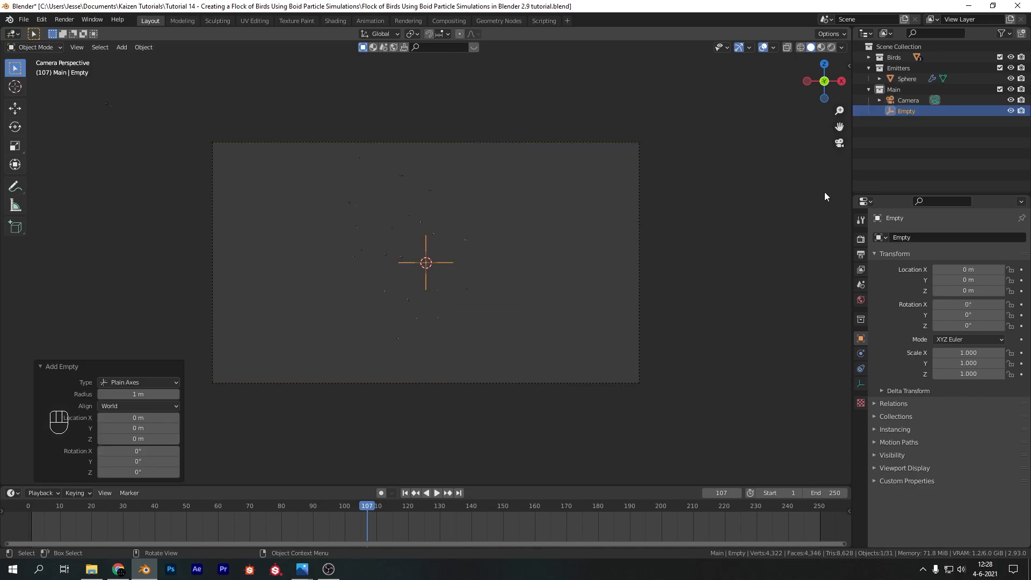
{"action": "double_click", "coordinate": [903, 112]}
{"action": "type", "text": "Goal"}
{"action": "key", "text": "Return"}
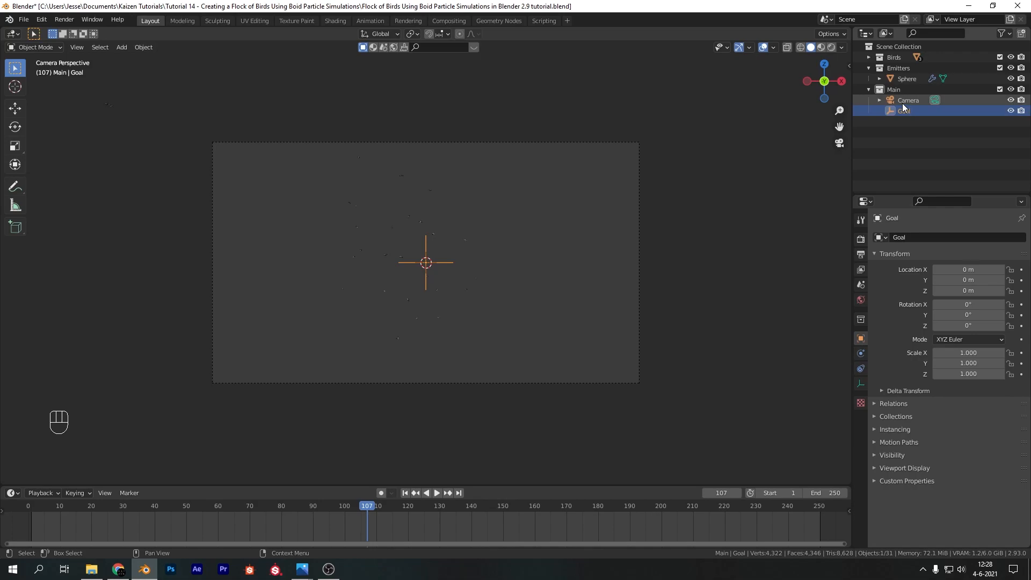
Give the camera a Track To constraint targeting the Goal empty, with an influence of 0.6
{"action": "left_click", "coordinate": [902, 102]}
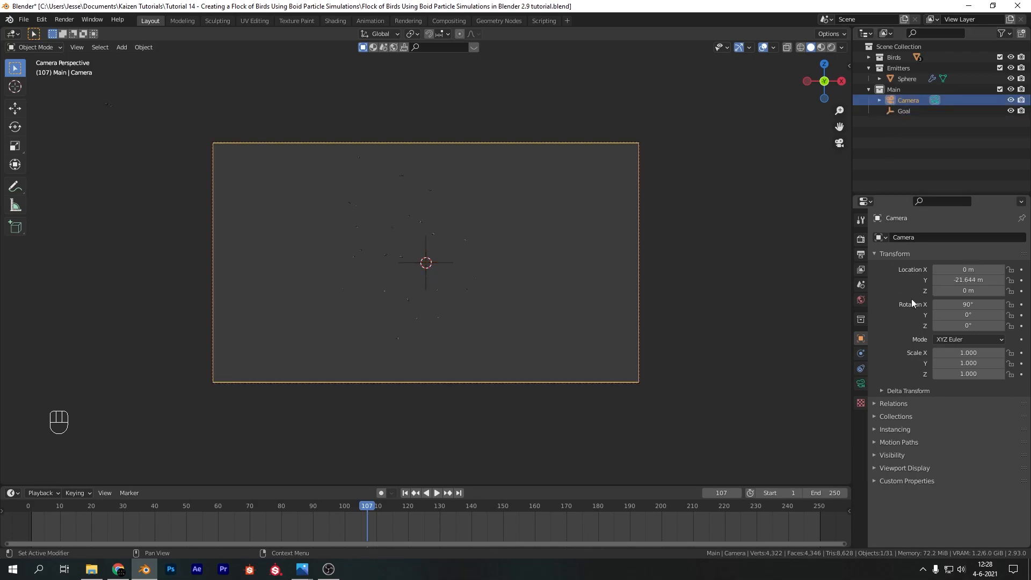
{"action": "left_click", "coordinate": [860, 371]}
{"action": "left_click", "coordinate": [939, 237]}
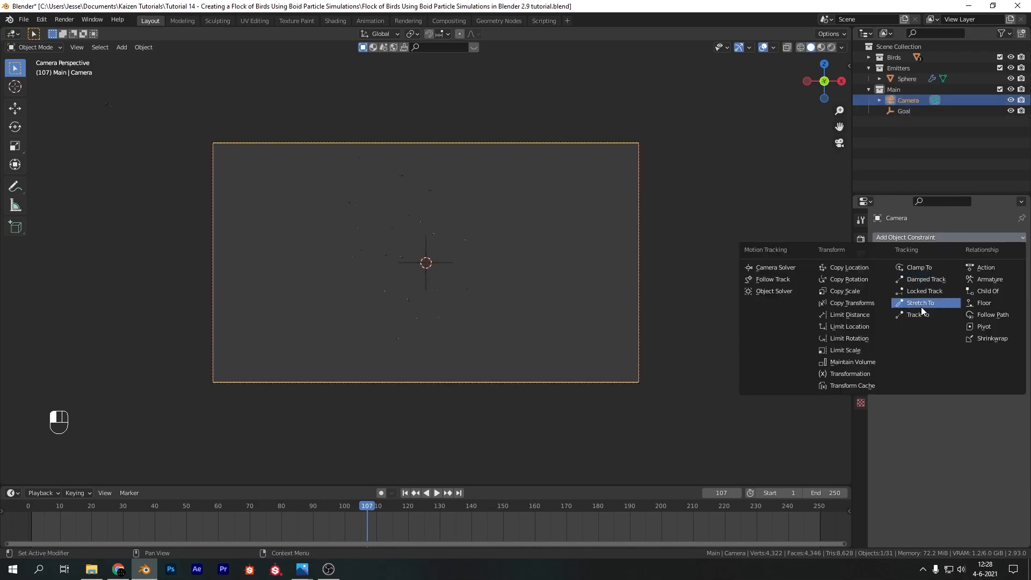
{"action": "left_click", "coordinate": [920, 314]}
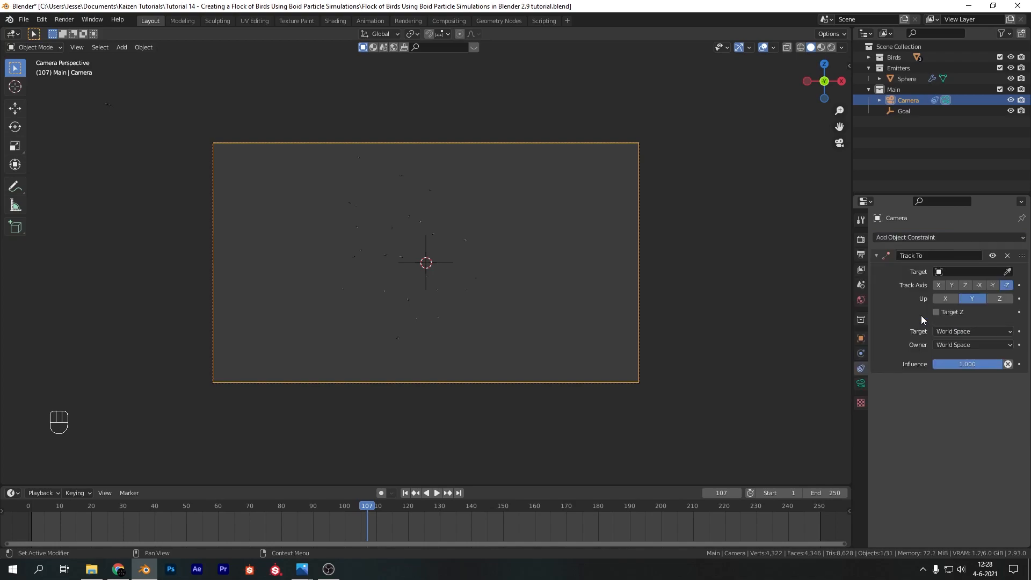
{"action": "left_click", "coordinate": [1007, 271]}
{"action": "left_click", "coordinate": [891, 110]}
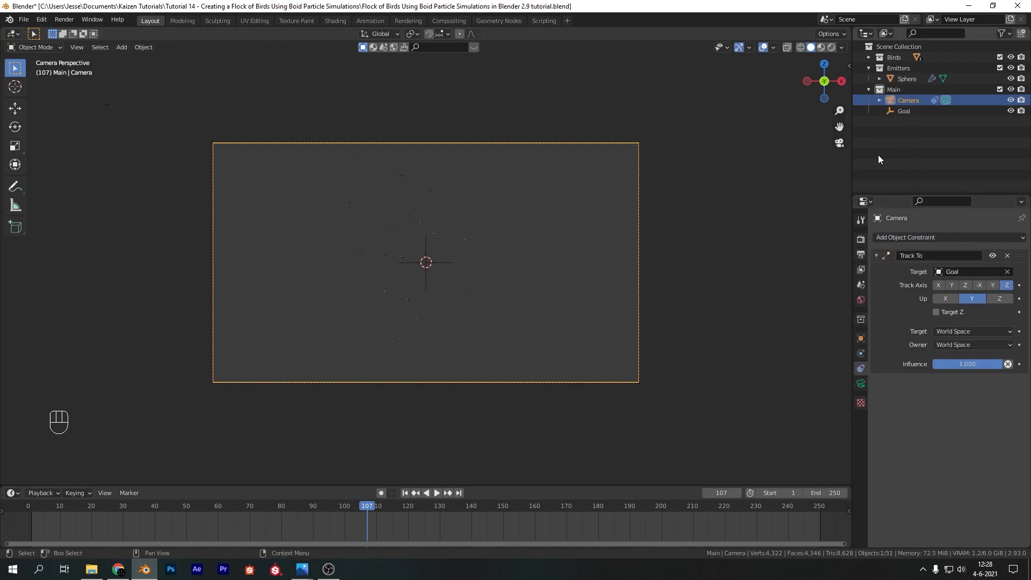
{"action": "left_click", "coordinate": [991, 364]}
{"action": "type", "text": "0.6"}
{"action": "key", "text": "Return"}
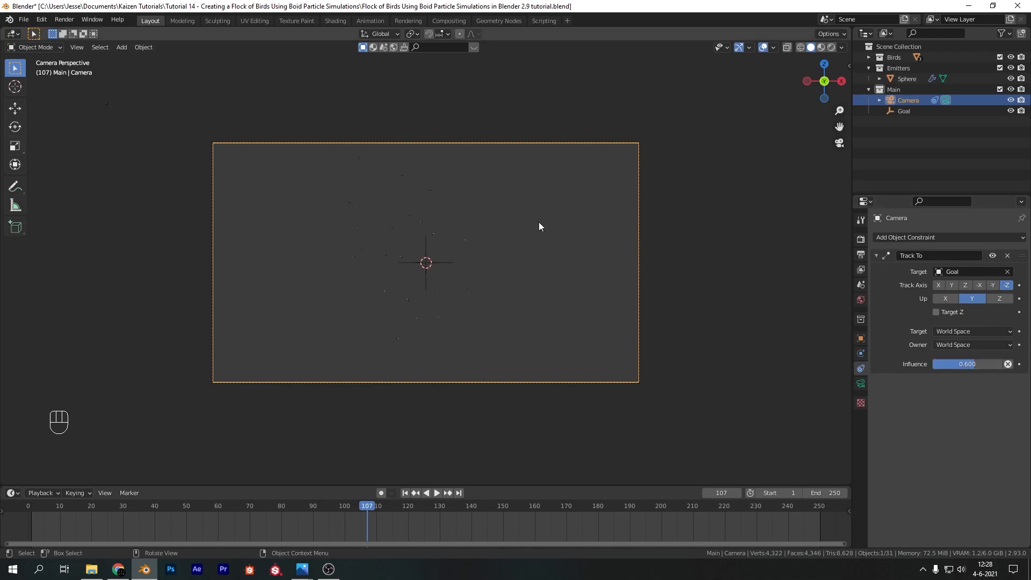
Move the Goal empty about 5.5 m along X, 2.4 m along Y and 1 m along Z in view orientation
{"action": "left_click", "coordinate": [450, 264]}
{"action": "left_click", "coordinate": [433, 262]}
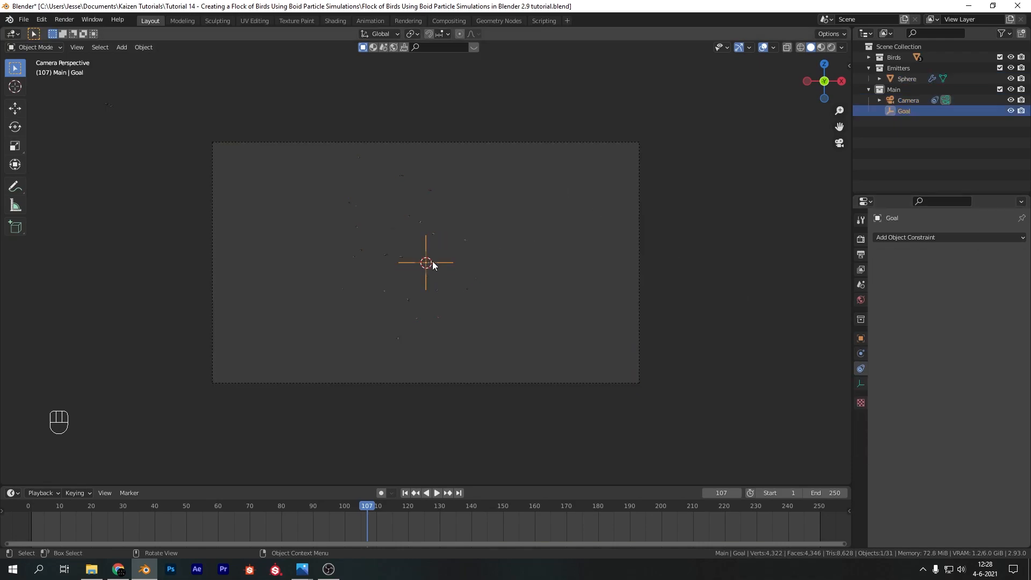
{"action": "key", "text": "g"}
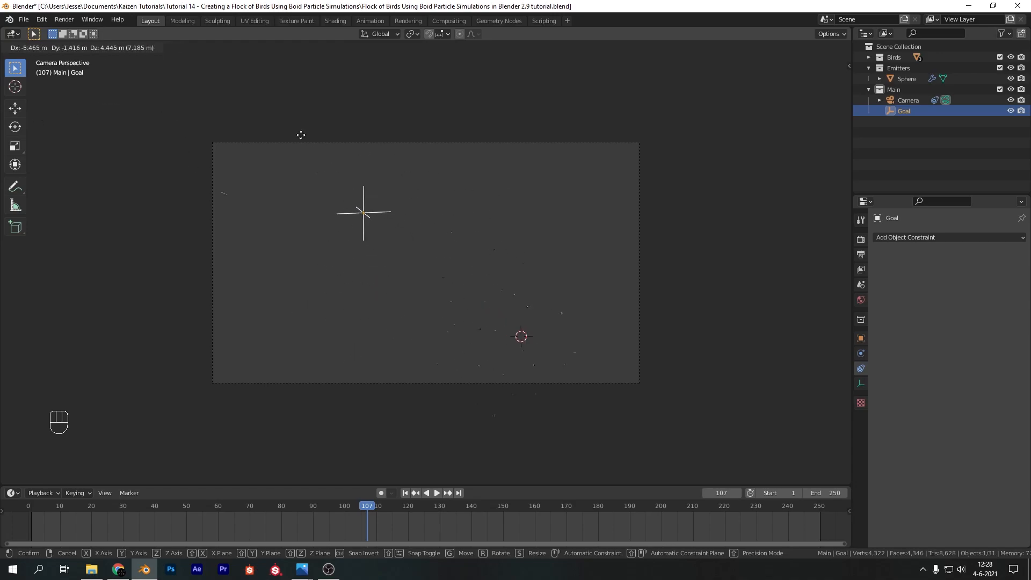
{"action": "left_click", "coordinate": [424, 241]}
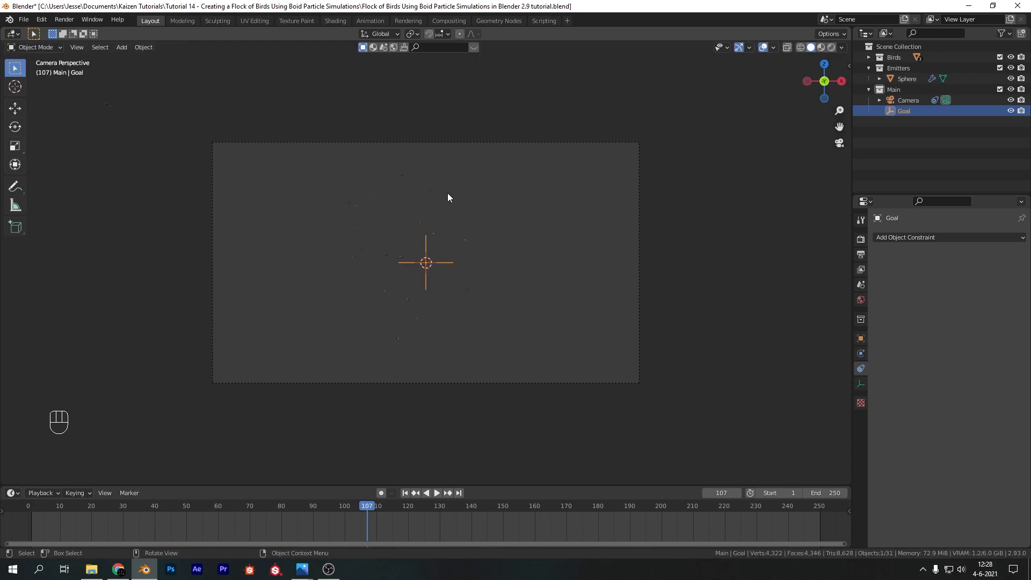
{"action": "key", "text": "g"}
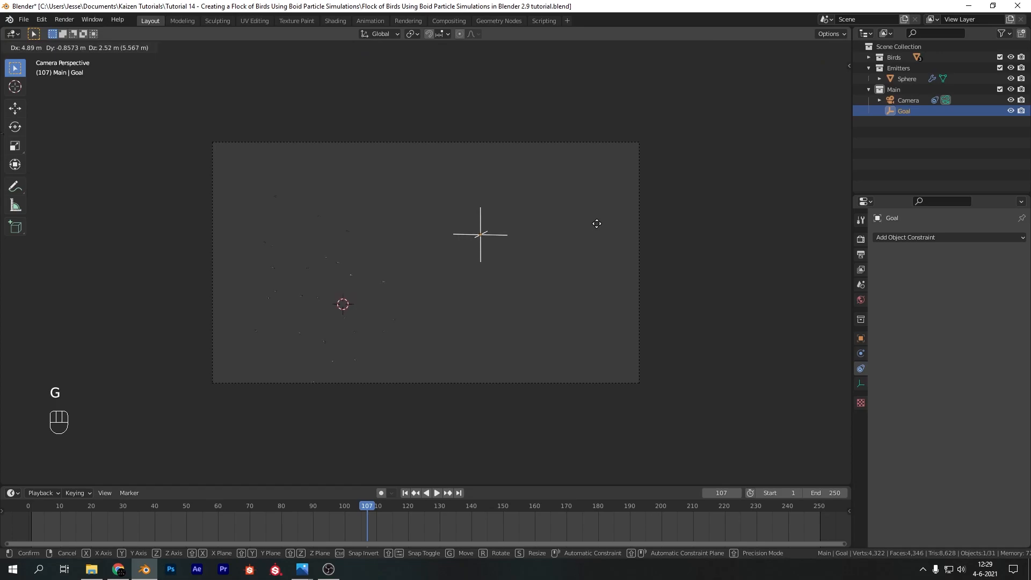
{"action": "left_click", "coordinate": [610, 226]}
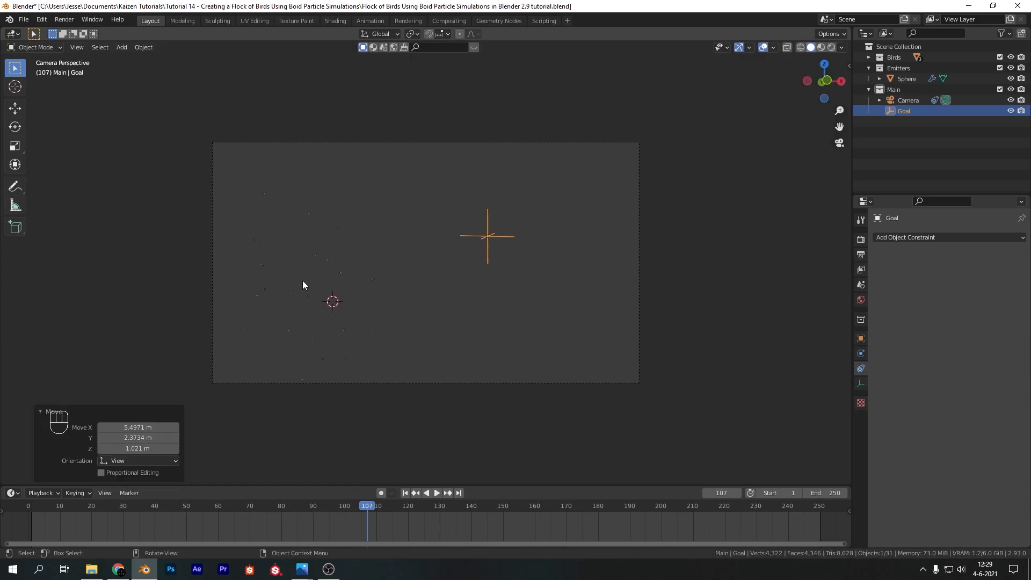
Move the sphere emitter just outside the camera frame's upper-right corner, about 11.9 m in X, -2.3 m in Y and 6.6 m in Z
{"action": "left_click", "coordinate": [325, 261]}
{"action": "key", "text": "g"}
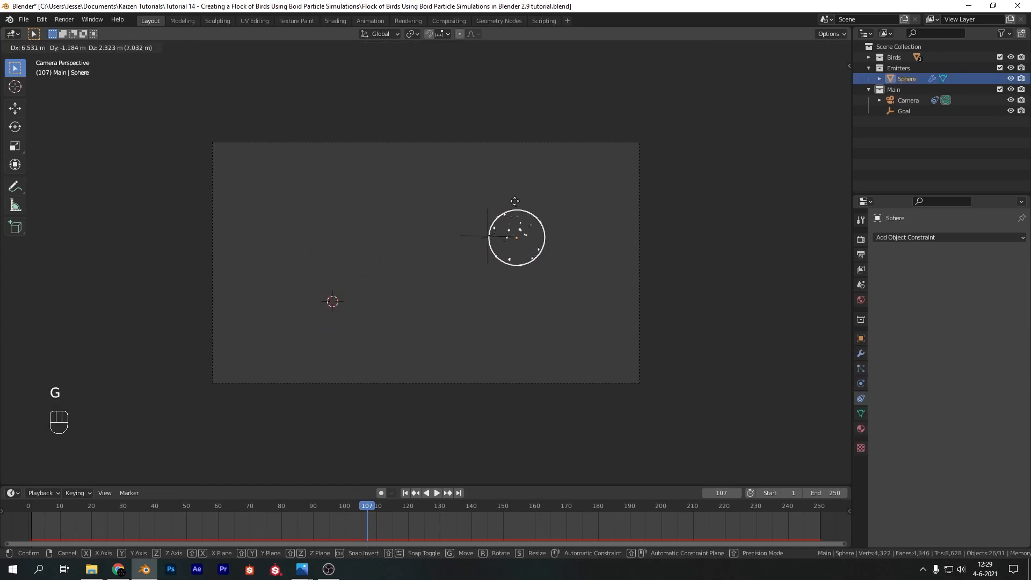
{"action": "left_click", "coordinate": [680, 127]}
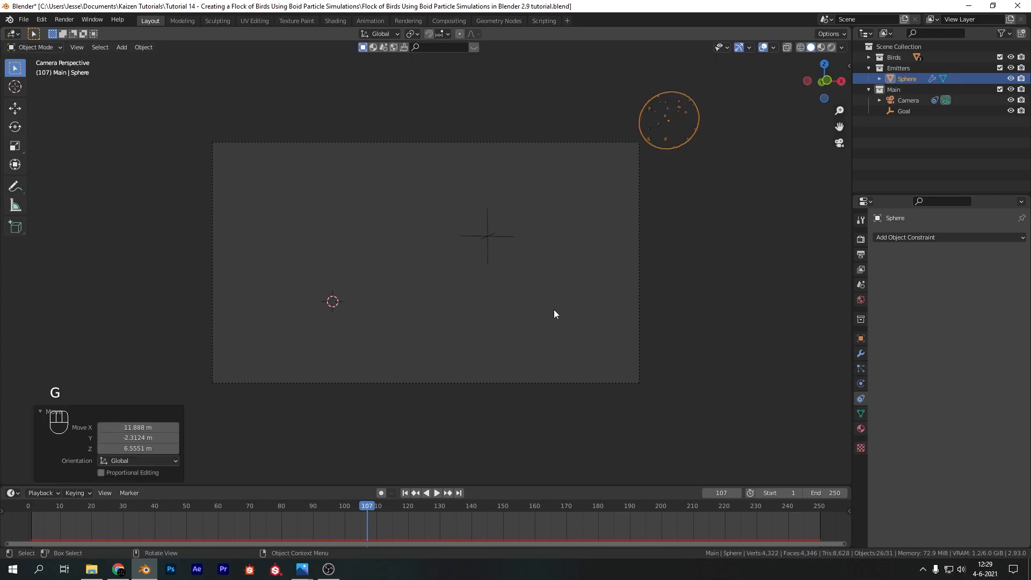
At frame 1, duplicate the sphere emitter to the camera frame's lower-left corner and briefly play the simulation
{"action": "key", "text": "shift+Left"}
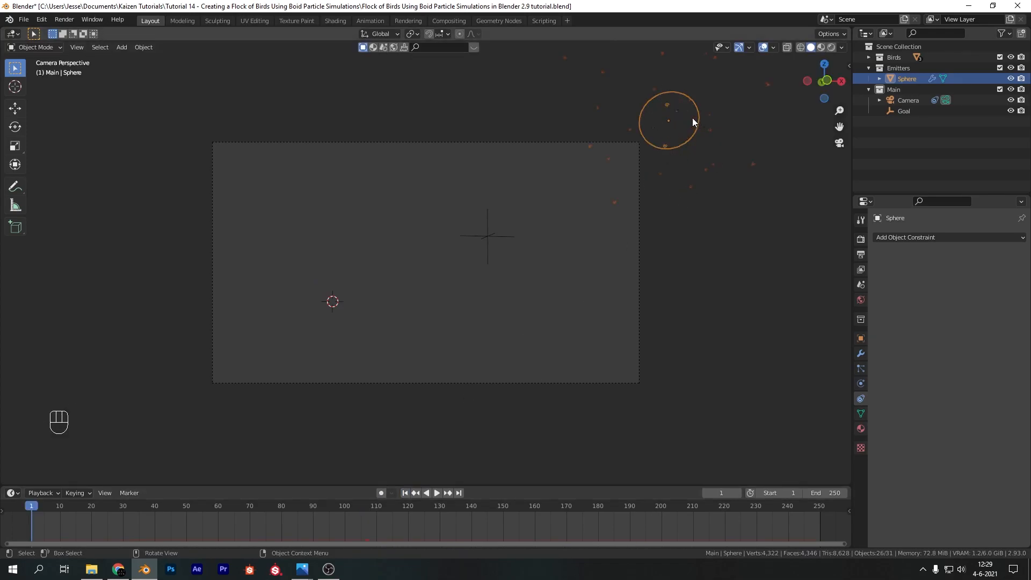
{"action": "key", "text": "shift+d"}
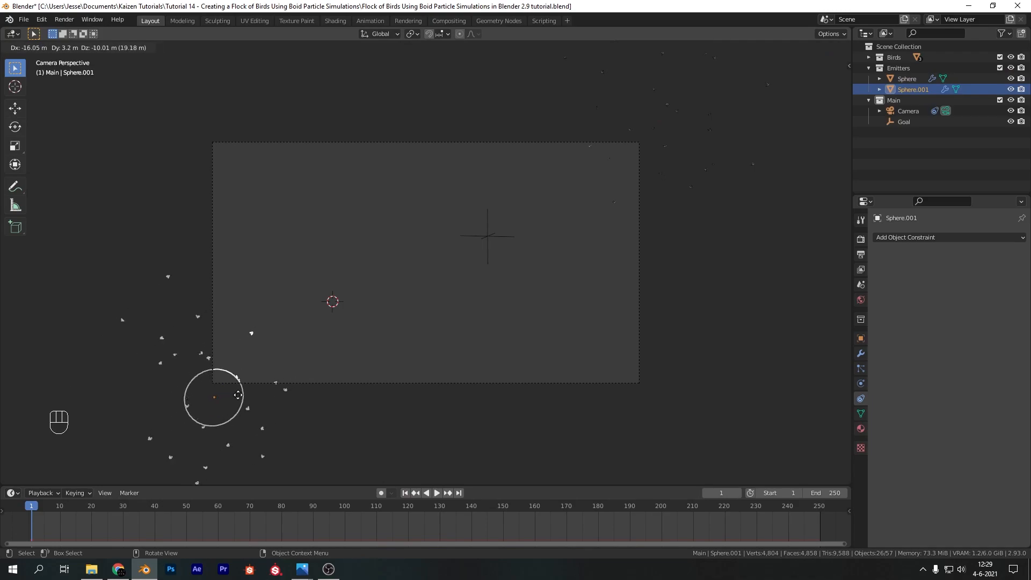
{"action": "left_click", "coordinate": [213, 405]}
{"action": "left_click", "coordinate": [356, 429]}
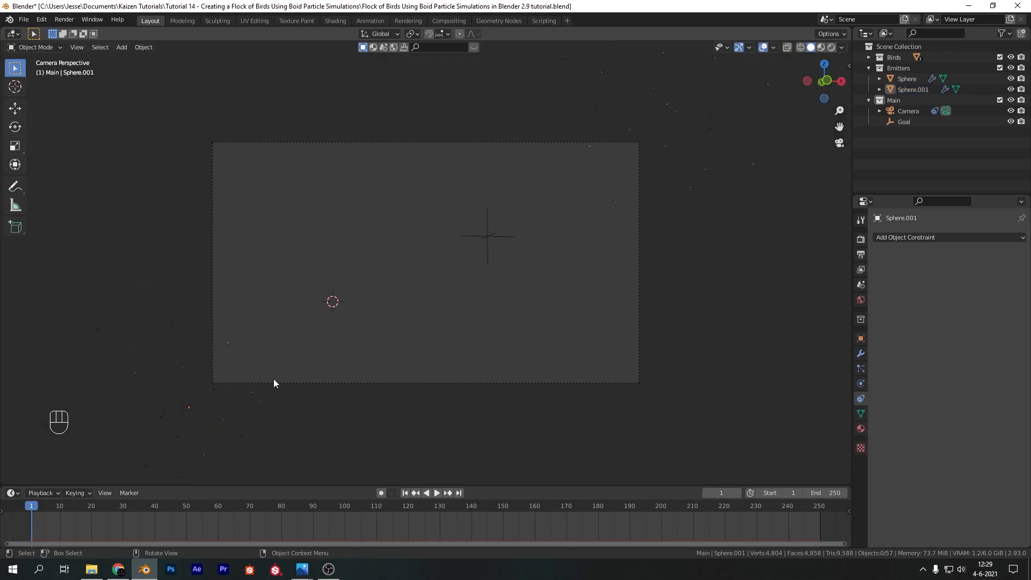
{"action": "left_click", "coordinate": [205, 396]}
{"action": "key", "text": "g"}
{"action": "left_click", "coordinate": [231, 386]}
{"action": "left_click", "coordinate": [200, 342]}
{"action": "key", "text": "space"}
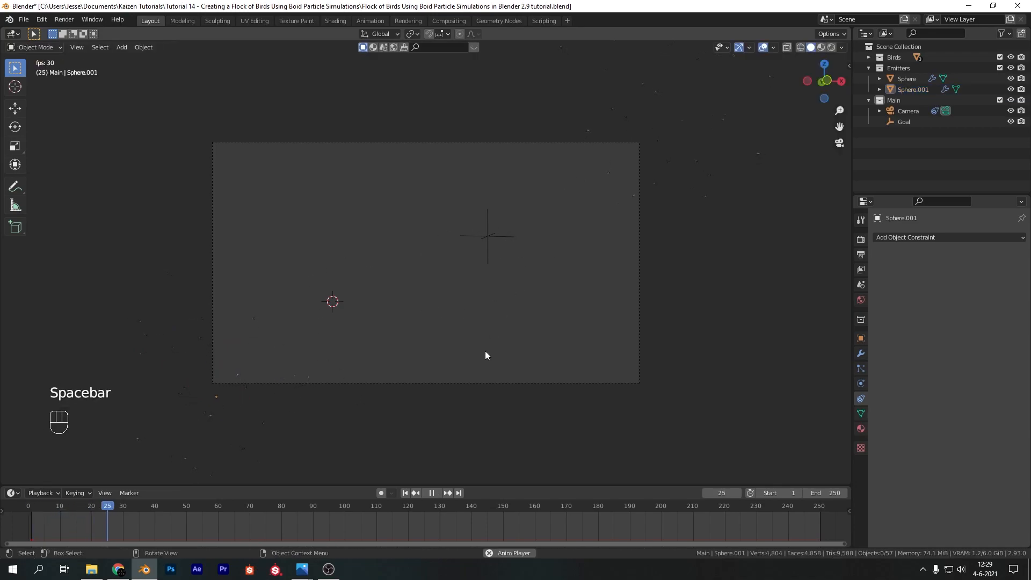
{"action": "key", "text": "Escape"}
Insert a Location keyframe for the Goal empty at frame 1
{"action": "left_click", "coordinate": [500, 232]}
{"action": "key", "text": "i"}
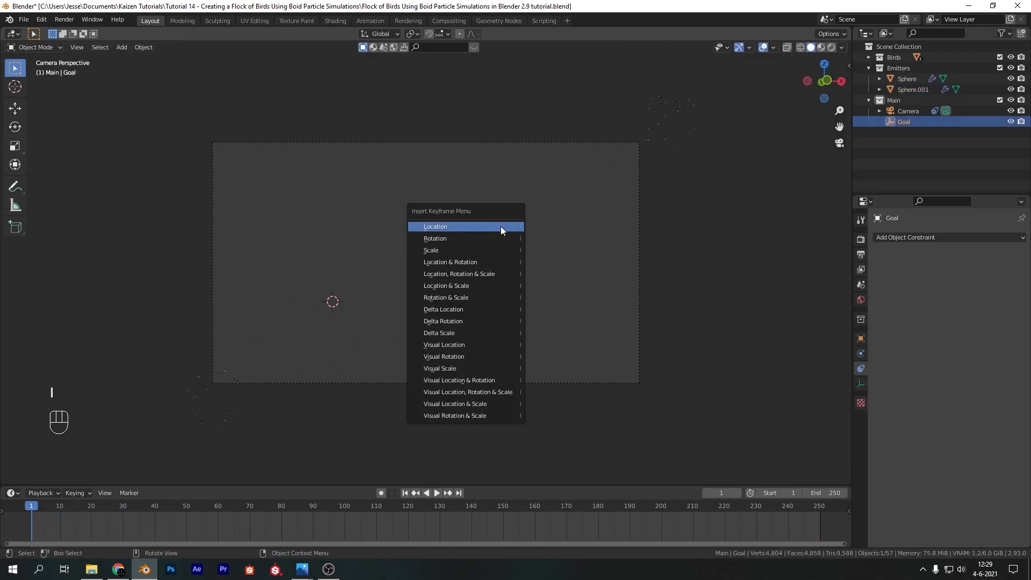
{"action": "left_click", "coordinate": [492, 226]}
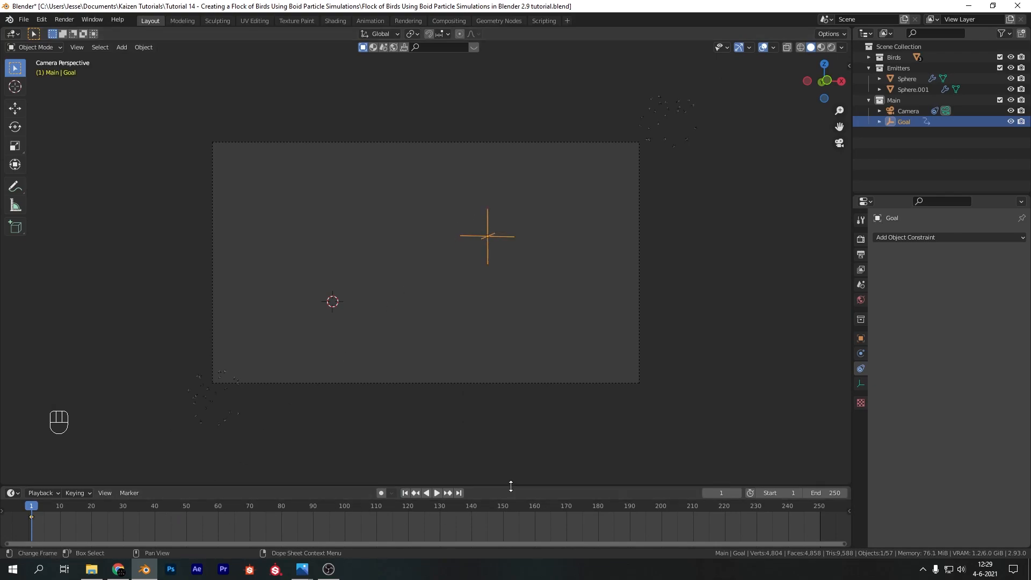
At frame 250, move the Goal empty about 4.3 m towards the camera frame's centre and insert a Location keyframe
{"action": "left_click", "coordinate": [459, 493]}
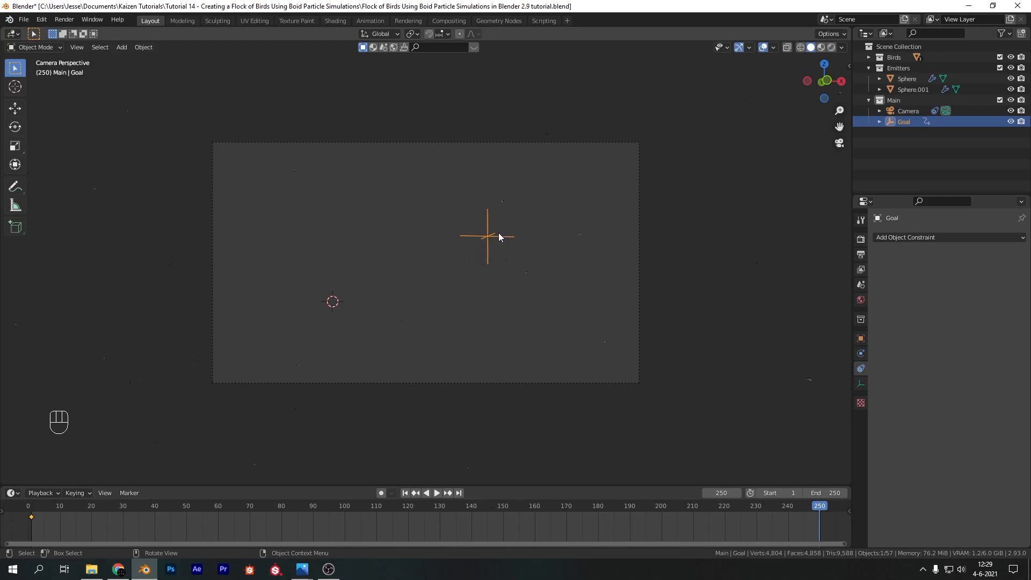
{"action": "key", "text": "g"}
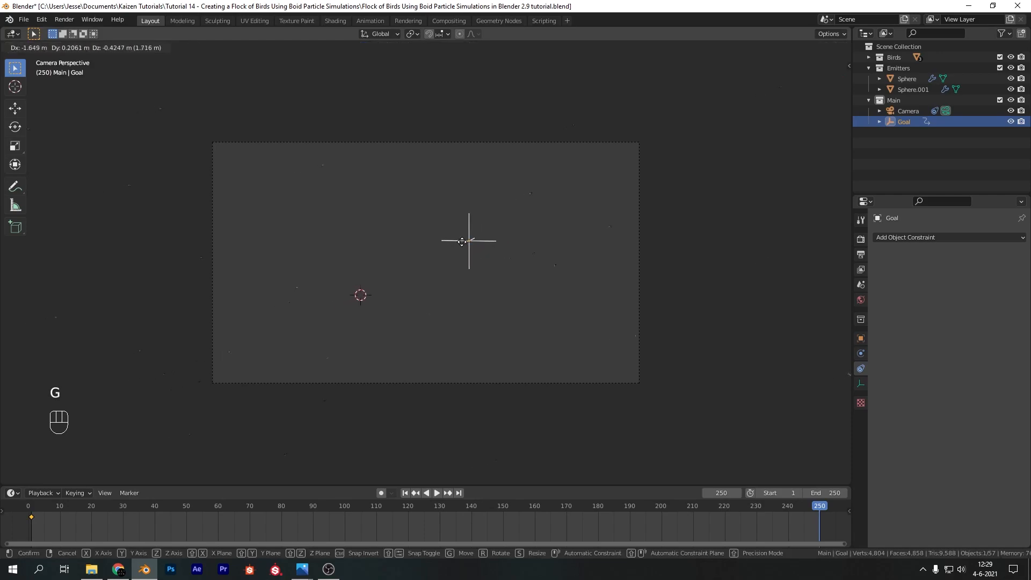
{"action": "left_click", "coordinate": [404, 259]}
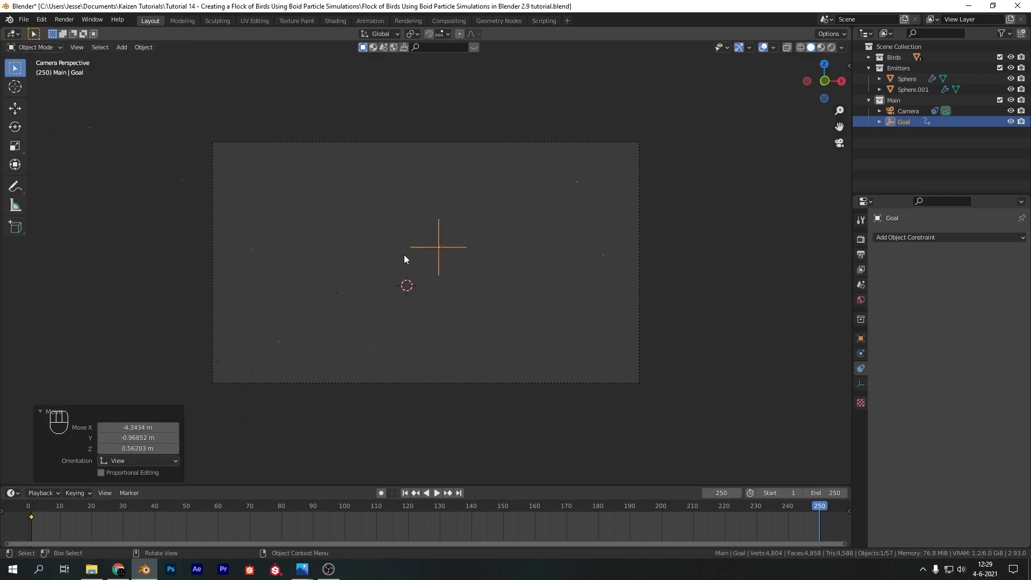
{"action": "key", "text": "i"}
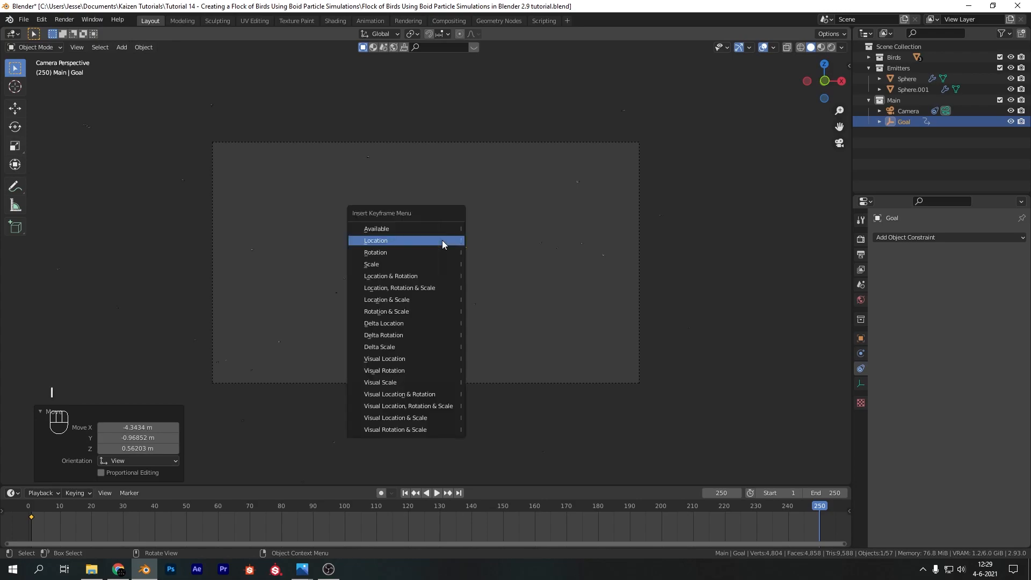
{"action": "left_click", "coordinate": [442, 240]}
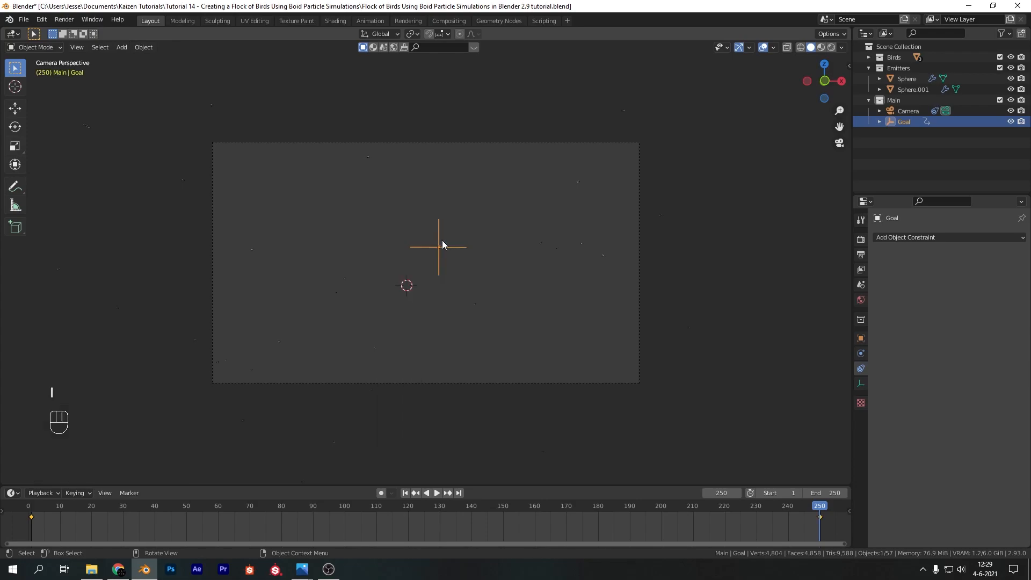
Return to the first frame, set the animation's end frame to 500 and fit the whole range in the timeline
{"action": "left_click", "coordinate": [405, 493]}
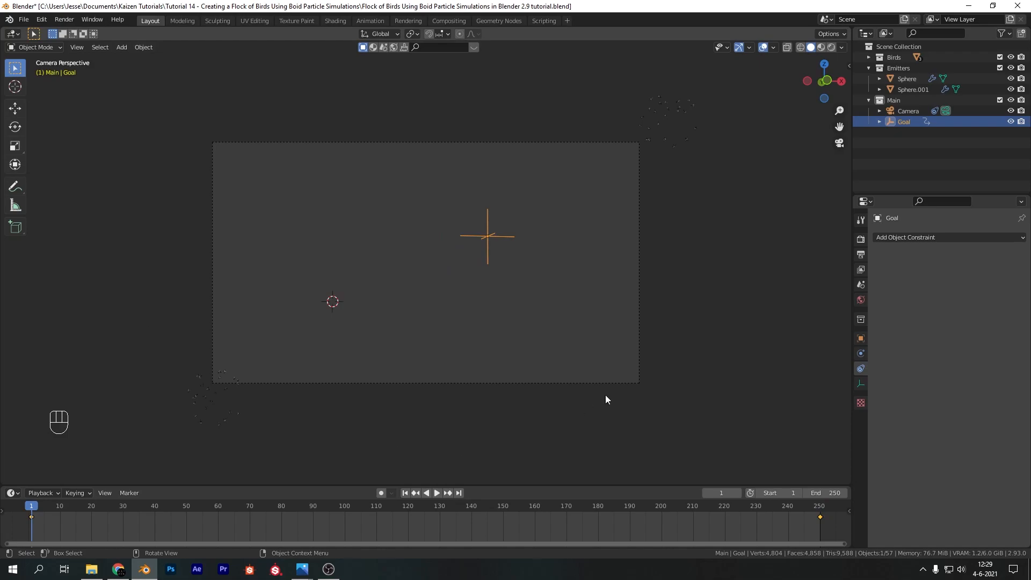
{"action": "left_click", "coordinate": [827, 493]}
{"action": "type", "text": "500"}
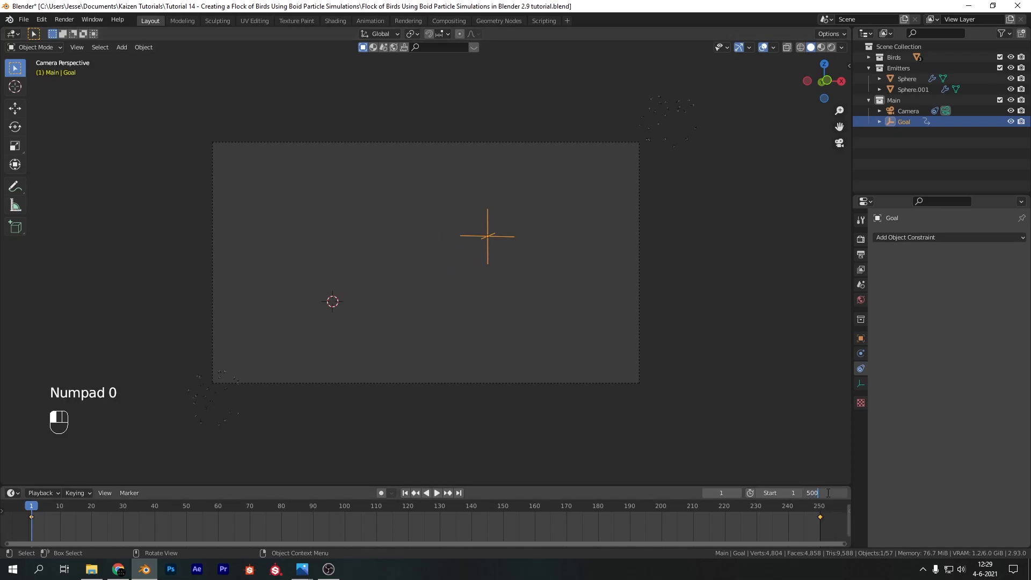
{"action": "key", "text": "Return"}
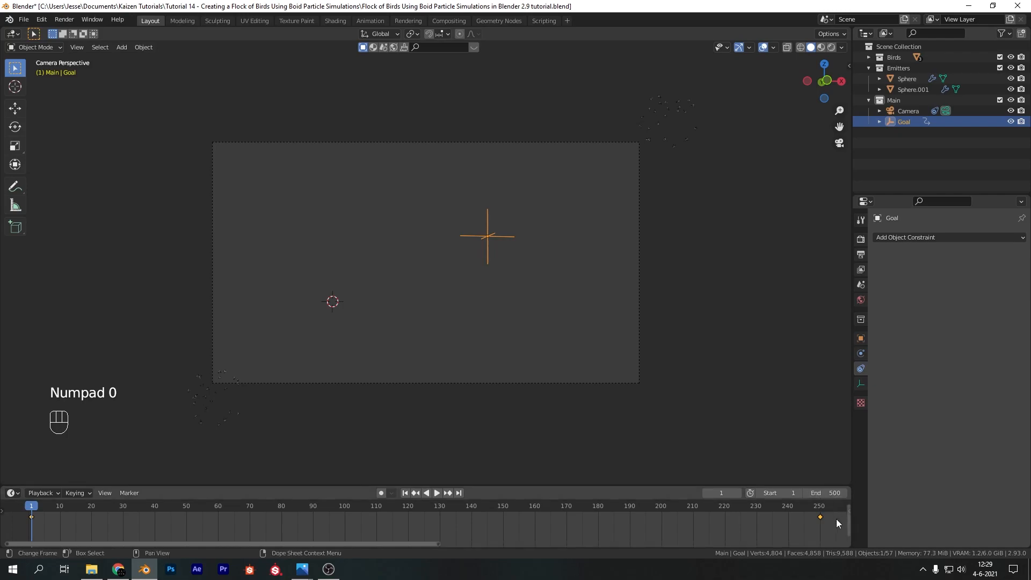
{"action": "left_click_drag", "start_coordinate": [437, 542], "coordinate": [845, 547]}
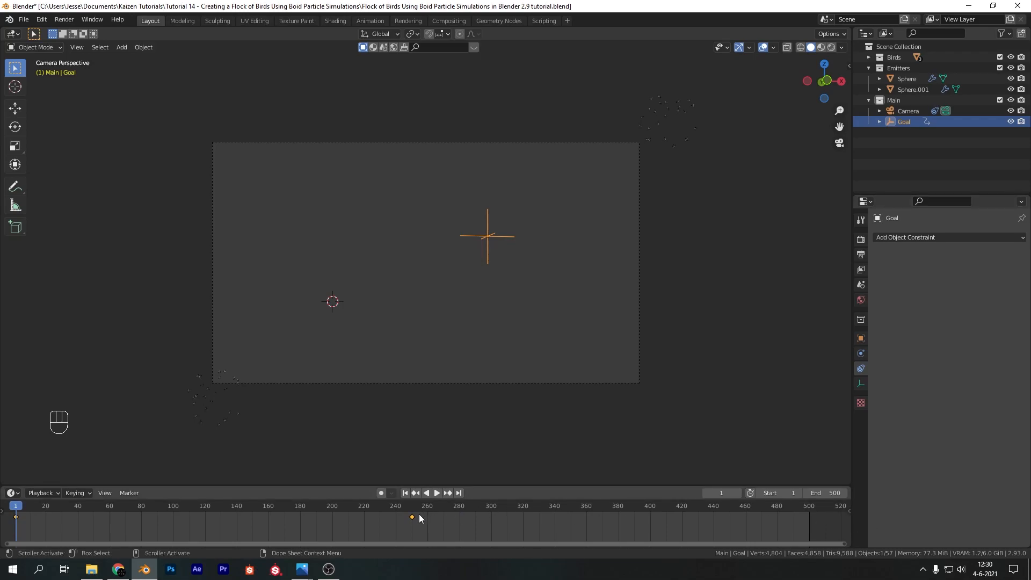
At frame 290, insert a Location keyframe that holds the Goal empty in its current place
{"action": "left_click_drag", "start_coordinate": [443, 511], "coordinate": [469, 513]}
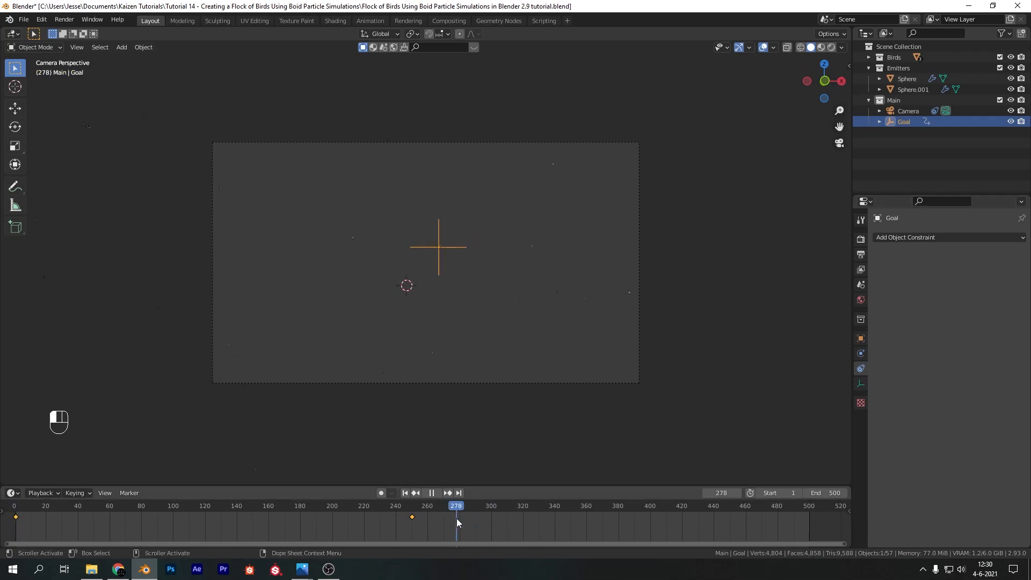
{"action": "left_click_drag", "start_coordinate": [474, 527], "coordinate": [474, 528]}
{"action": "key", "text": "i"}
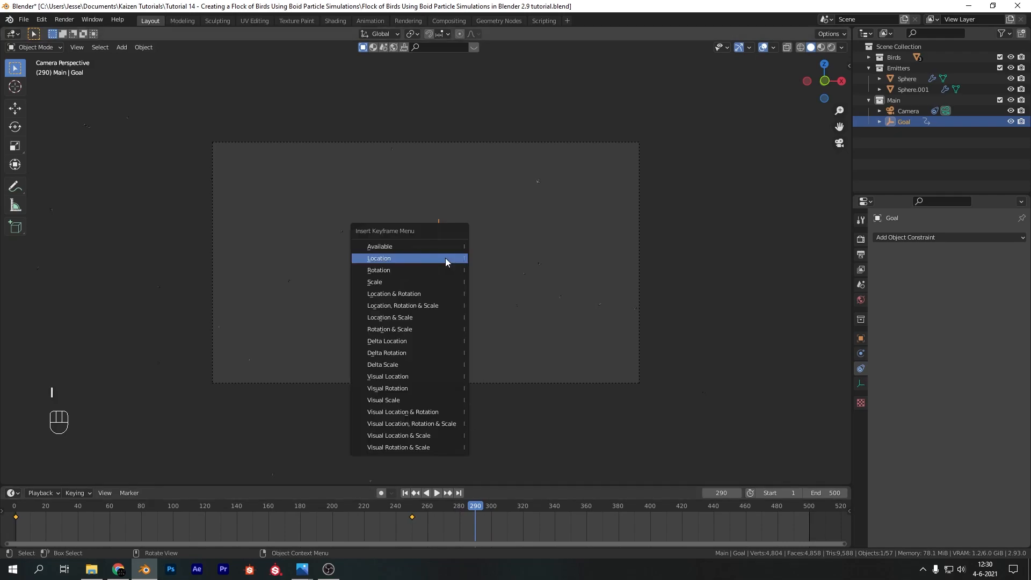
{"action": "left_click", "coordinate": [445, 258]}
At frame 500, move the Goal empty about 1.3 m sideways and 3.1 m up in view orientation, and insert a Location keyframe
{"action": "left_click_drag", "start_coordinate": [395, 513], "coordinate": [808, 542]}
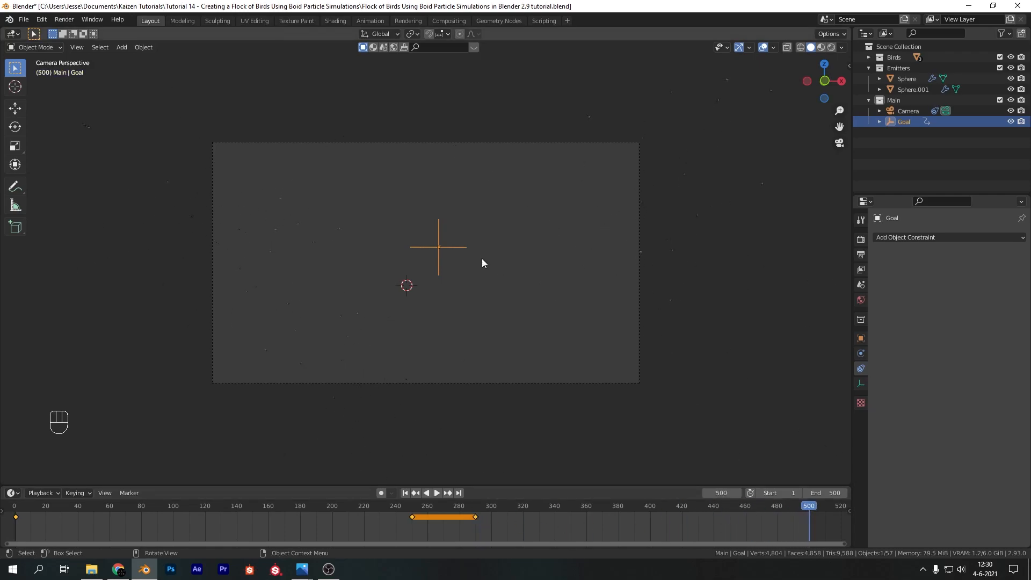
{"action": "key", "text": "g"}
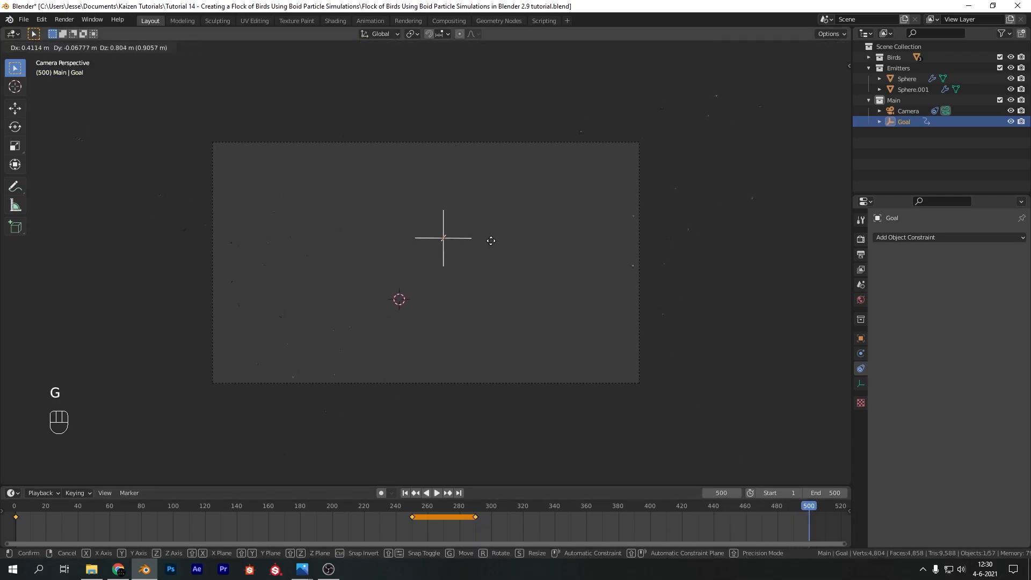
{"action": "left_click", "coordinate": [511, 192]}
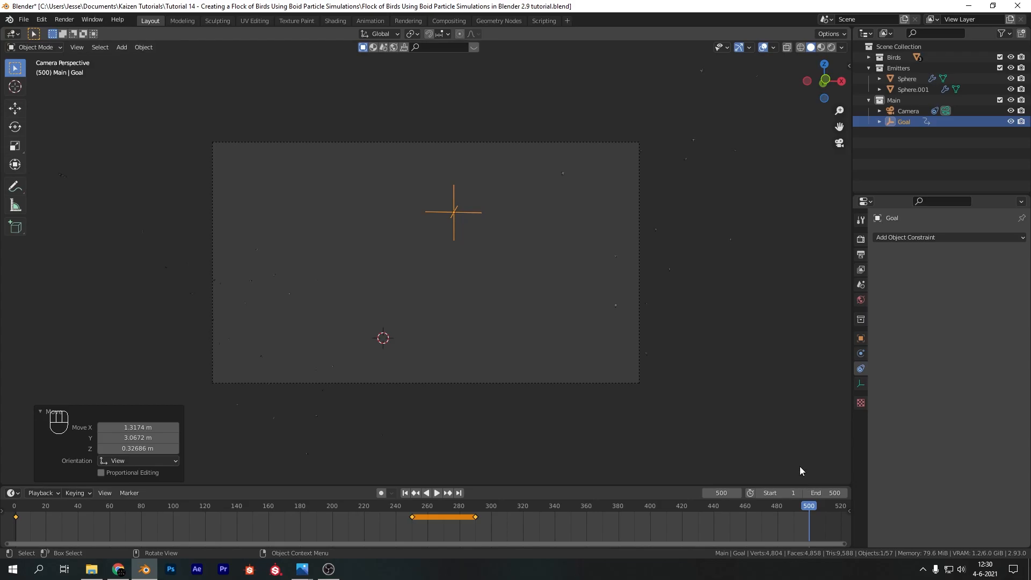
{"action": "key", "text": "i"}
{"action": "left_click", "coordinate": [493, 189]}
{"action": "left_click", "coordinate": [405, 493]}
{"action": "key", "text": "space"}
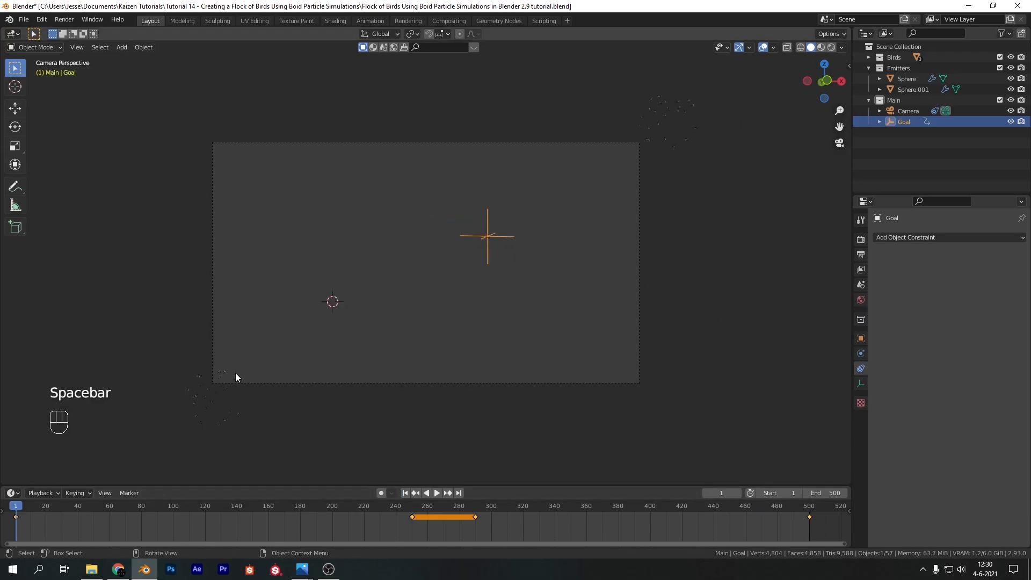
Set Air Personal Space to 0.8 in the boid movement settings of the sphere emitter at the camera frame's lower-left corner
{"action": "left_click", "coordinate": [230, 379]}
{"action": "left_click", "coordinate": [239, 378]}
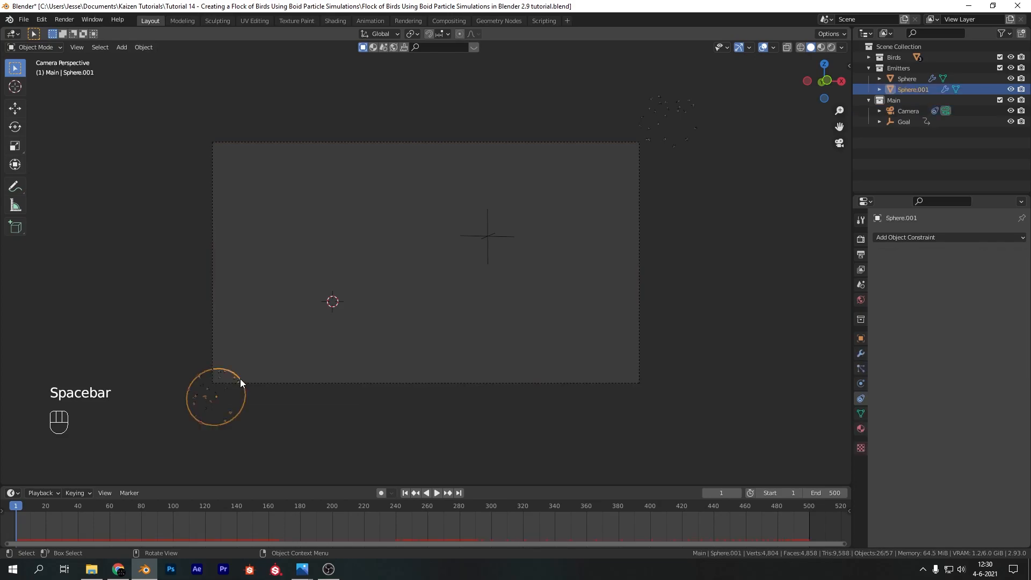
{"action": "left_click", "coordinate": [861, 369]}
{"action": "scroll", "coordinate": [975, 388], "scroll_direction": "down", "scroll_amount": 4}
{"action": "left_click", "coordinate": [979, 380]}
{"action": "type", "text": "0.8"}
{"action": "key", "text": "Return"}
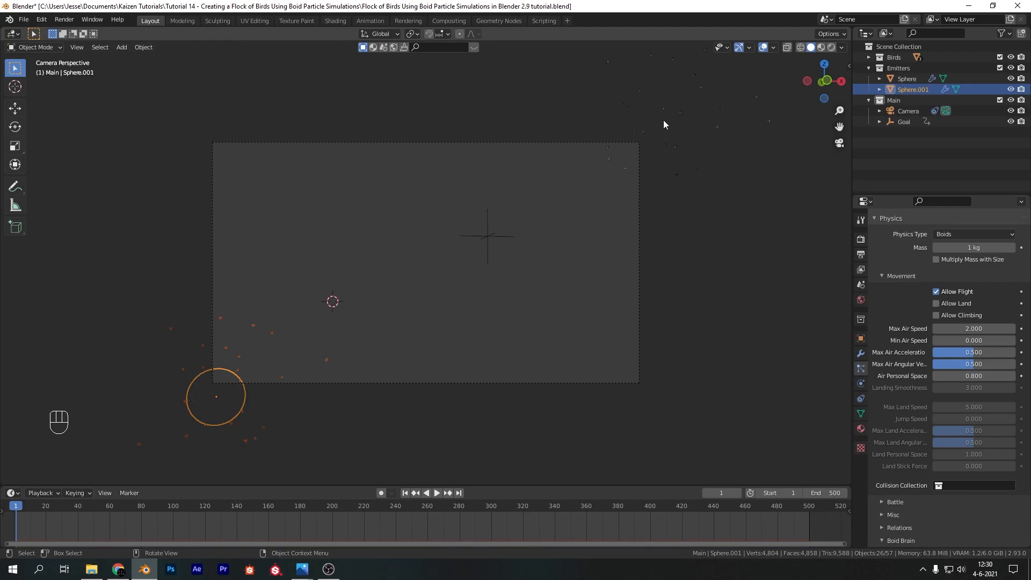
Play the simulation and reposition the upper-right sphere emitter inward so it overlaps the camera frame's top edge at frame 1
{"action": "left_click", "coordinate": [678, 115]}
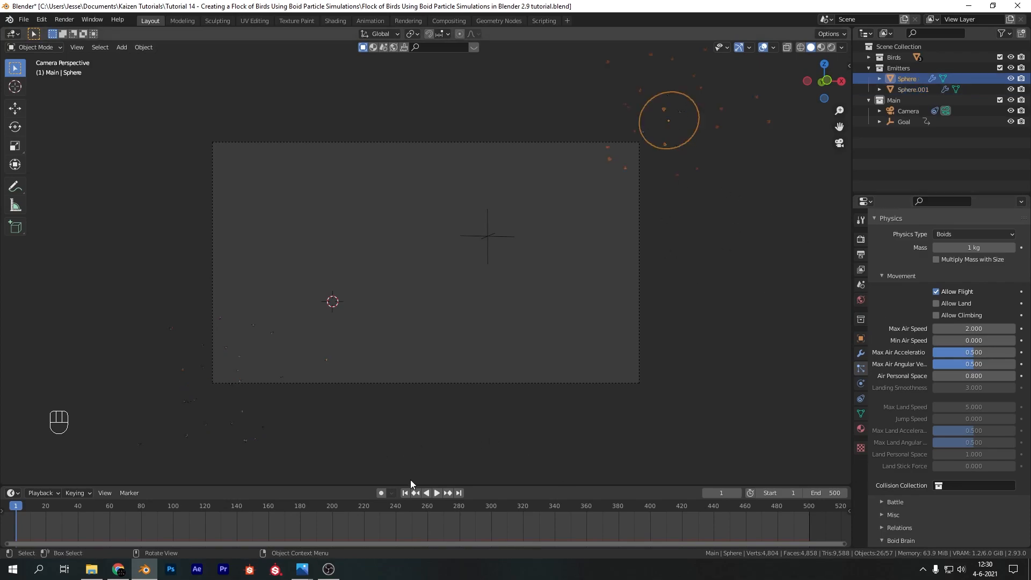
{"action": "key", "text": "space"}
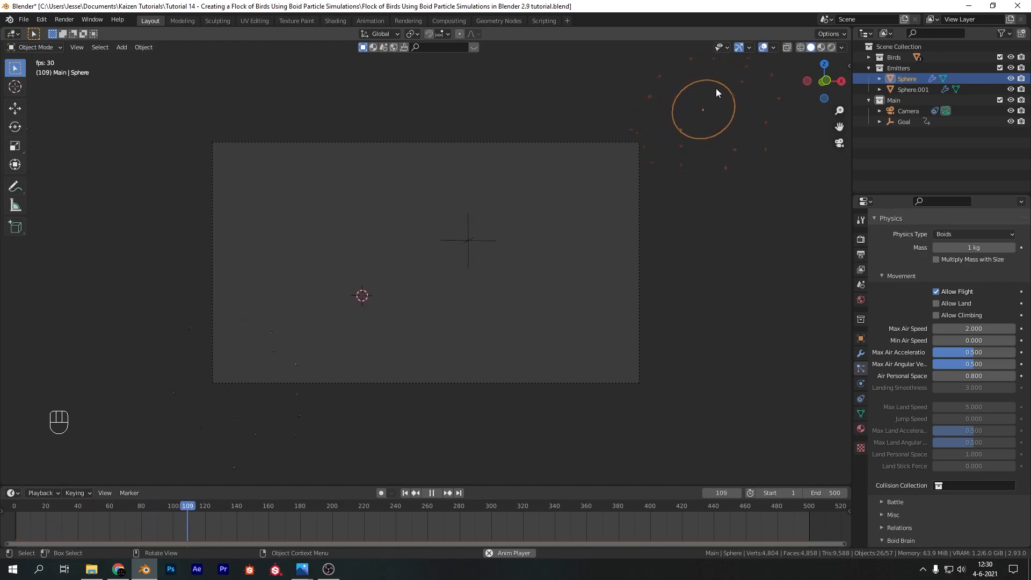
{"action": "key", "text": "space"}
{"action": "key", "text": "g"}
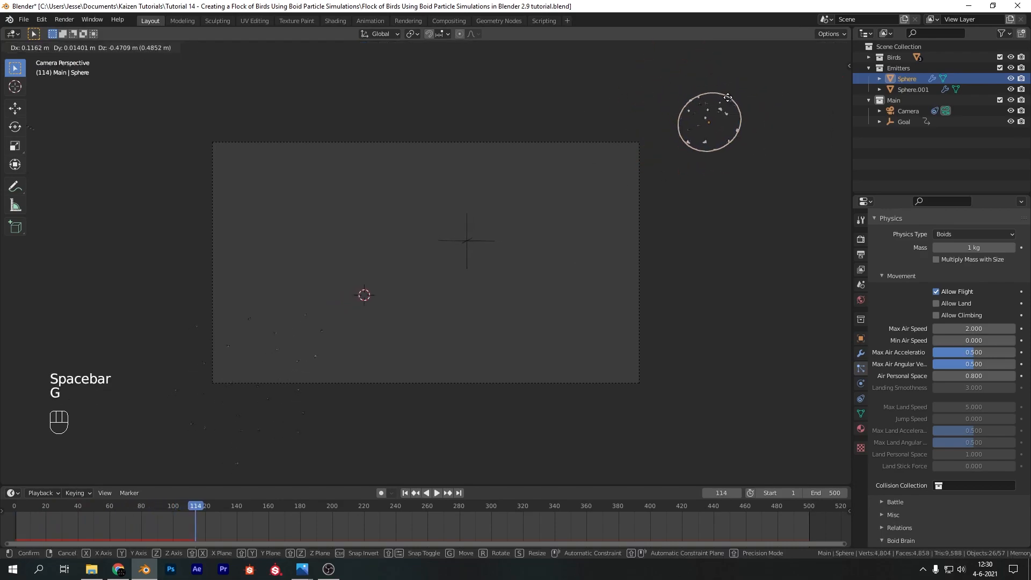
{"action": "left_click", "coordinate": [681, 100]}
{"action": "left_click", "coordinate": [404, 493]}
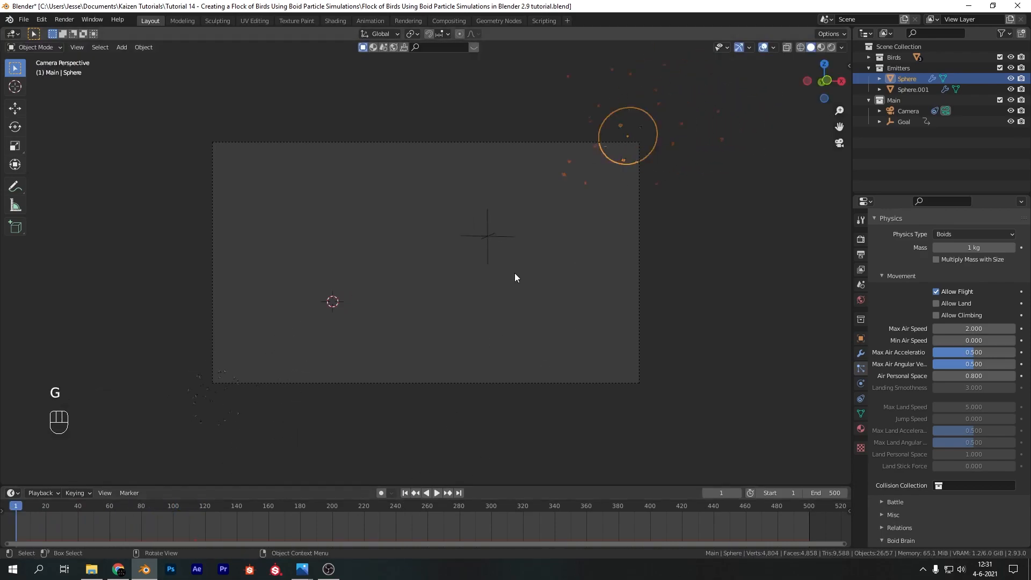
{"action": "key", "text": "g"}
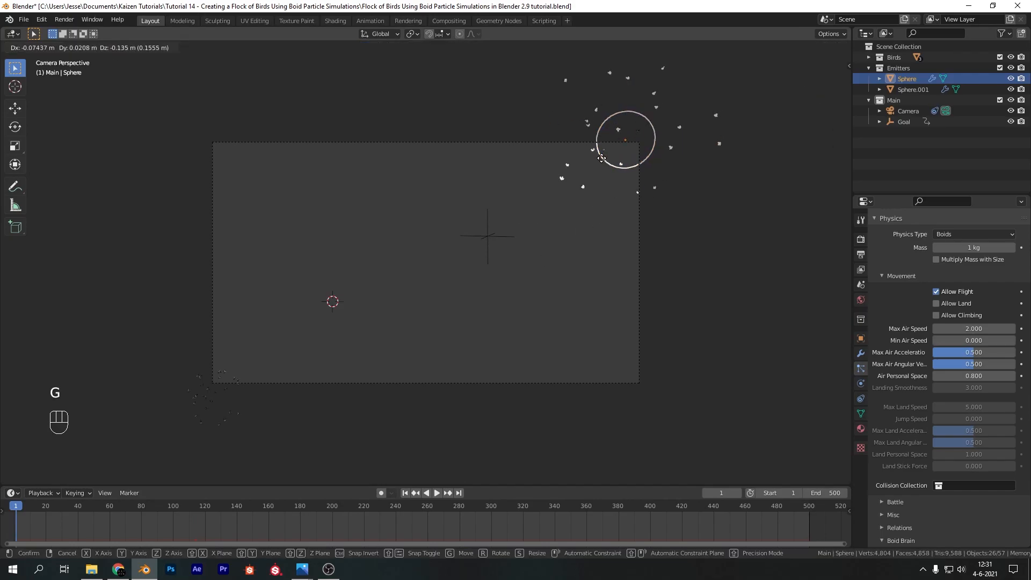
{"action": "right_click", "coordinate": [604, 159]}
{"action": "left_click", "coordinate": [473, 205]}
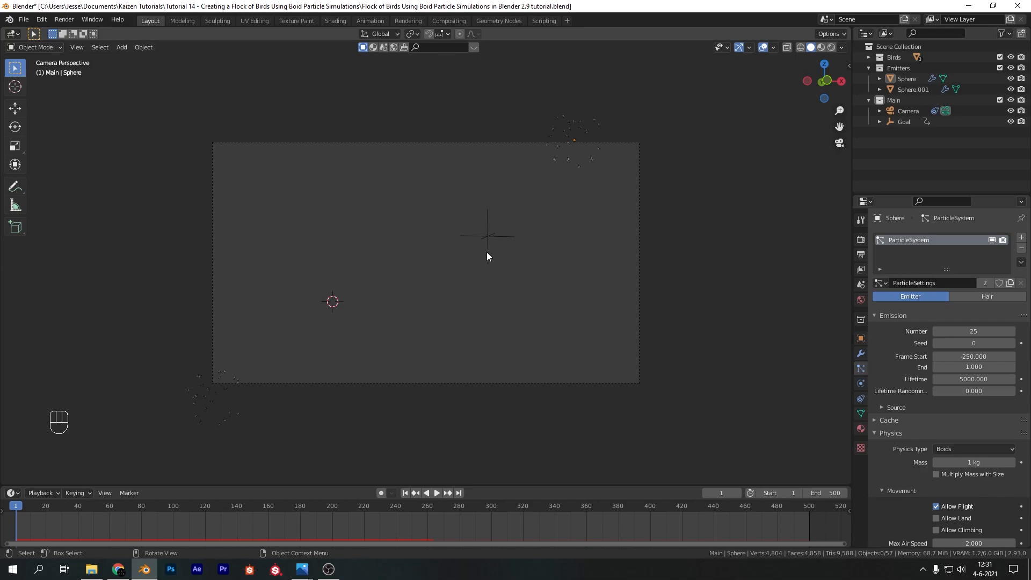
Add a grid mesh with 20 X subdivisions and 20 Y subdivisions
{"action": "key", "text": "shift+a"}
{"action": "mouse_move", "coordinate": [469, 154]}
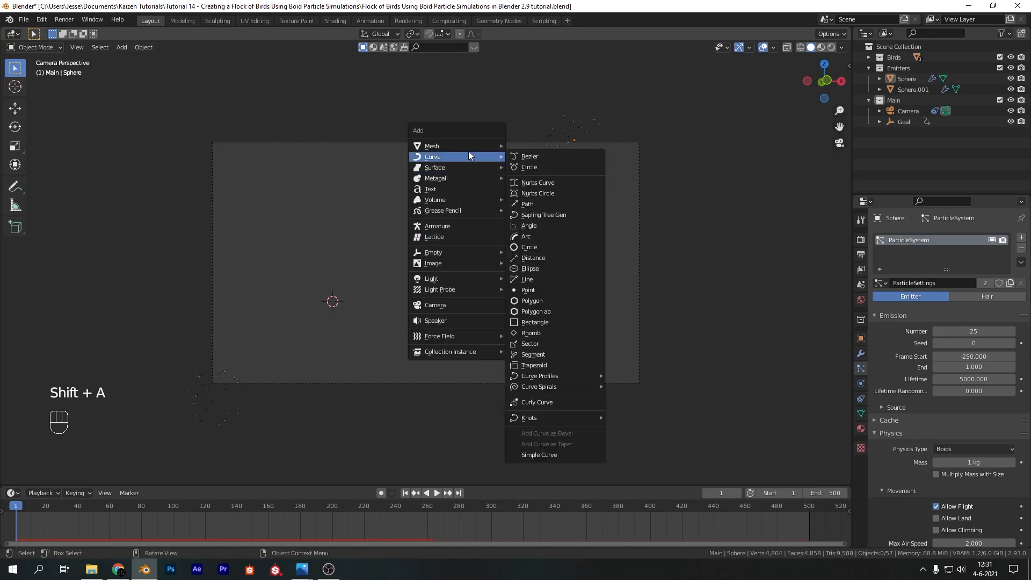
{"action": "left_click", "coordinate": [557, 238]}
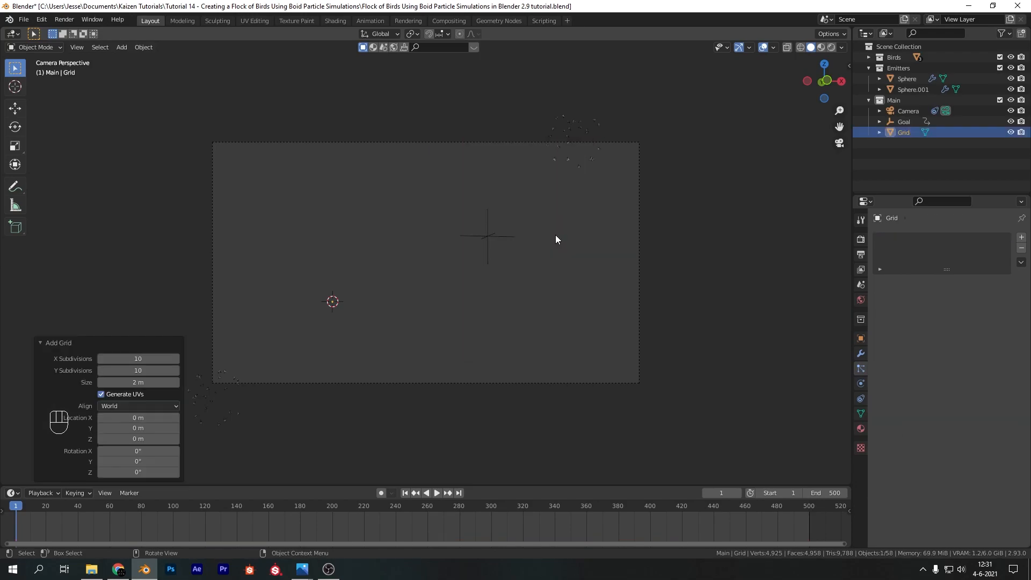
{"action": "left_click", "coordinate": [151, 359]}
{"action": "type", "text": "20"}
{"action": "key", "text": "Tab"}
{"action": "type", "text": "20"}
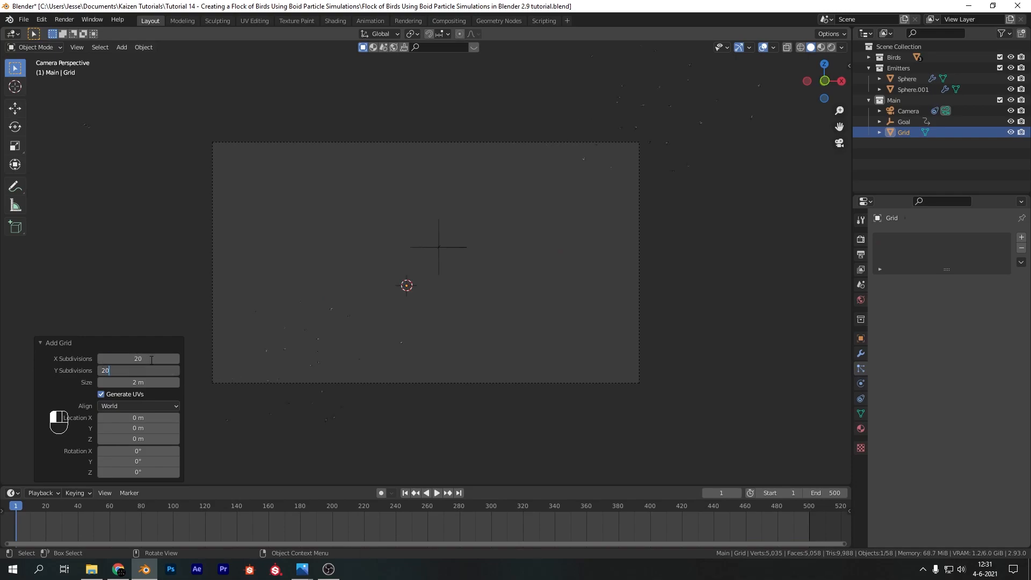
{"action": "key", "text": "Return"}
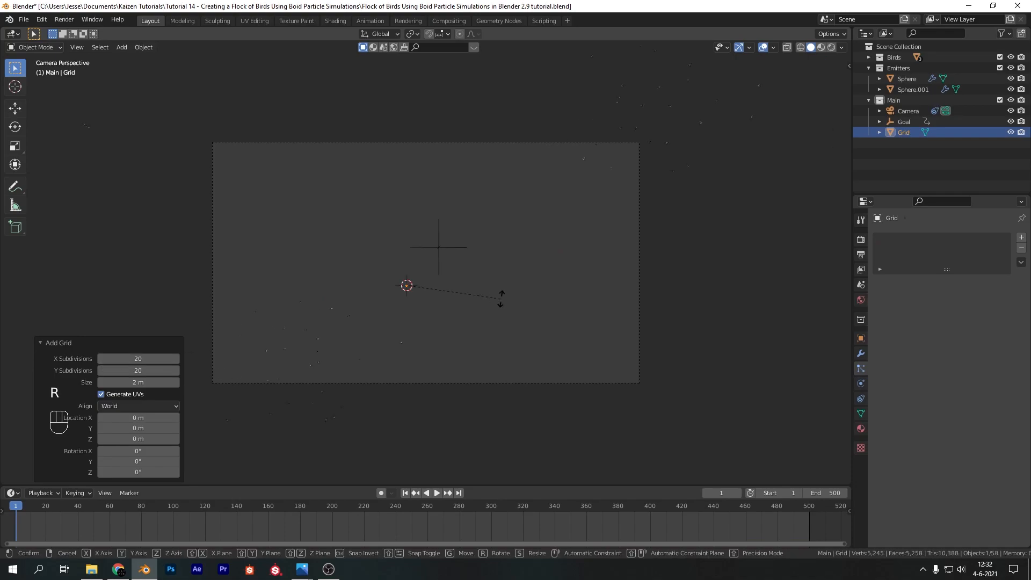
Rotate the grid 90° about the Y axis and move it more than 10 m along negative X, beyond the camera frame's left edge
{"action": "type", "text": "ry90"}
{"action": "key", "text": "Return"}
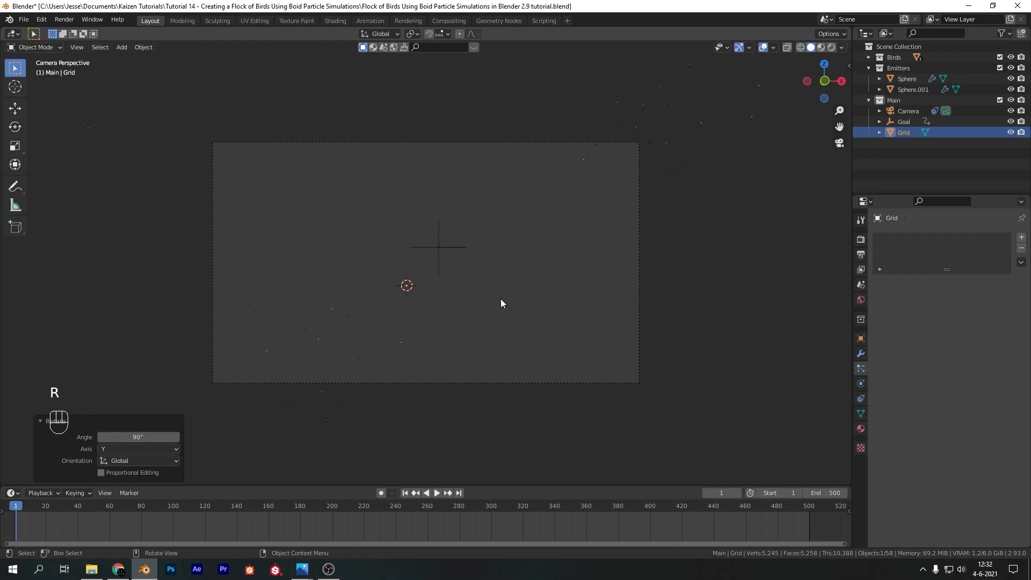
{"action": "key", "text": "g"}
{"action": "key", "text": "x"}
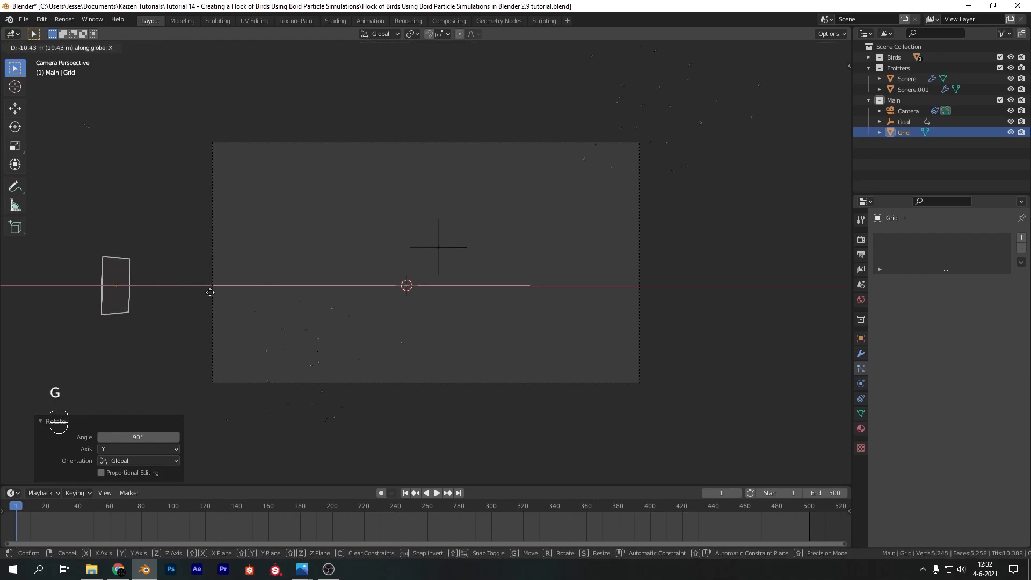
{"action": "left_click", "coordinate": [197, 290]}
Scrub the animation to check the framing and move the grid slightly closer to the camera frame's left side
{"action": "left_click_drag", "start_coordinate": [159, 508], "coordinate": [746, 513]}
{"action": "key", "text": "g"}
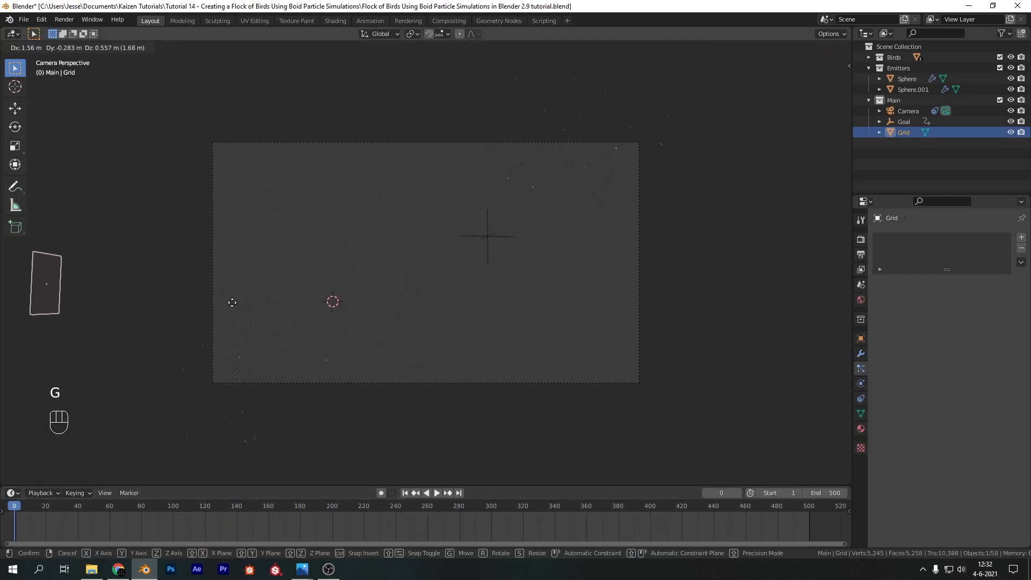
{"action": "left_click", "coordinate": [270, 305]}
{"action": "left_click_drag", "start_coordinate": [386, 524], "coordinate": [754, 527]}
{"action": "key", "text": "Escape"}
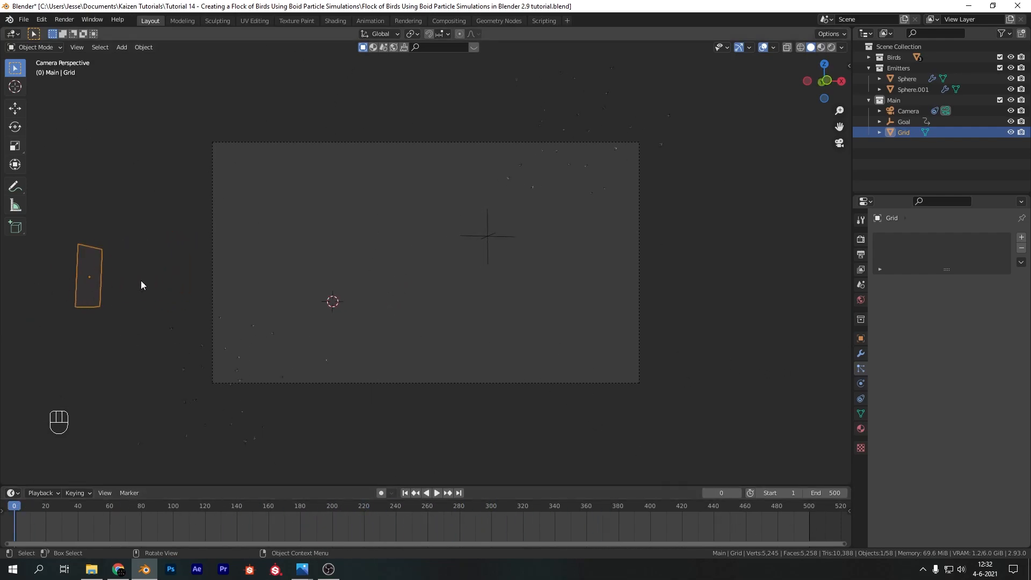
Add a particle system to the grid and set its particle number to 250
{"action": "left_click", "coordinate": [1022, 237]}
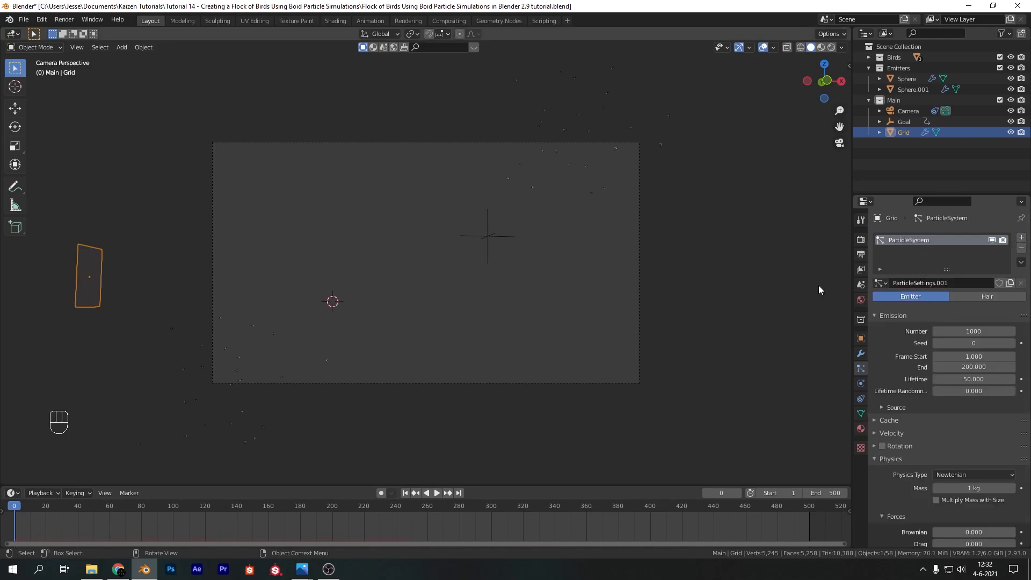
{"action": "left_click", "coordinate": [956, 331]}
{"action": "type", "text": "250"}
{"action": "key", "text": "Return"}
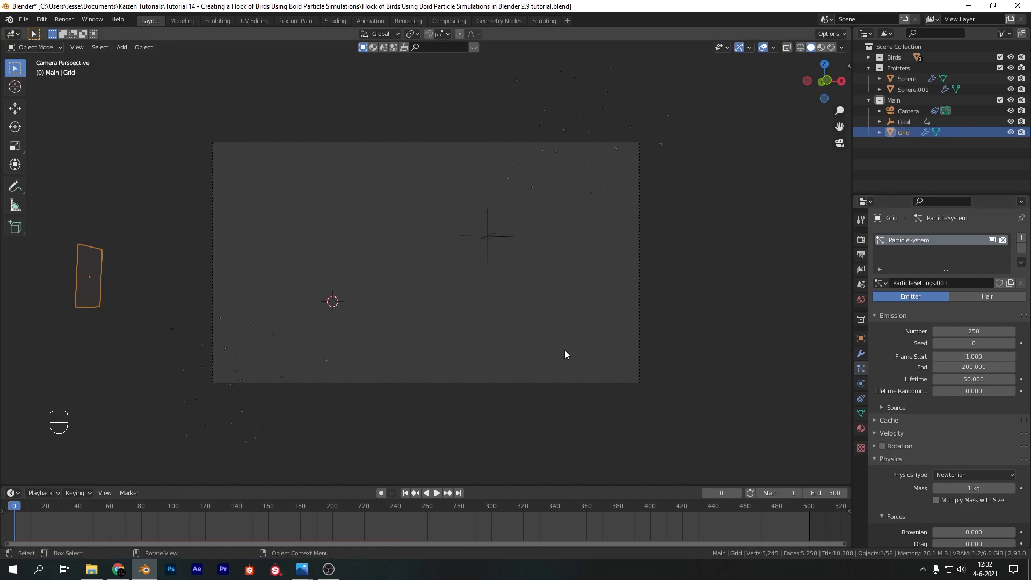
Check the lower-left sphere's emission settings, and set the grid's emission to Frame Start -30, End 1 and Lifetime 5000
{"action": "left_click", "coordinate": [253, 325]}
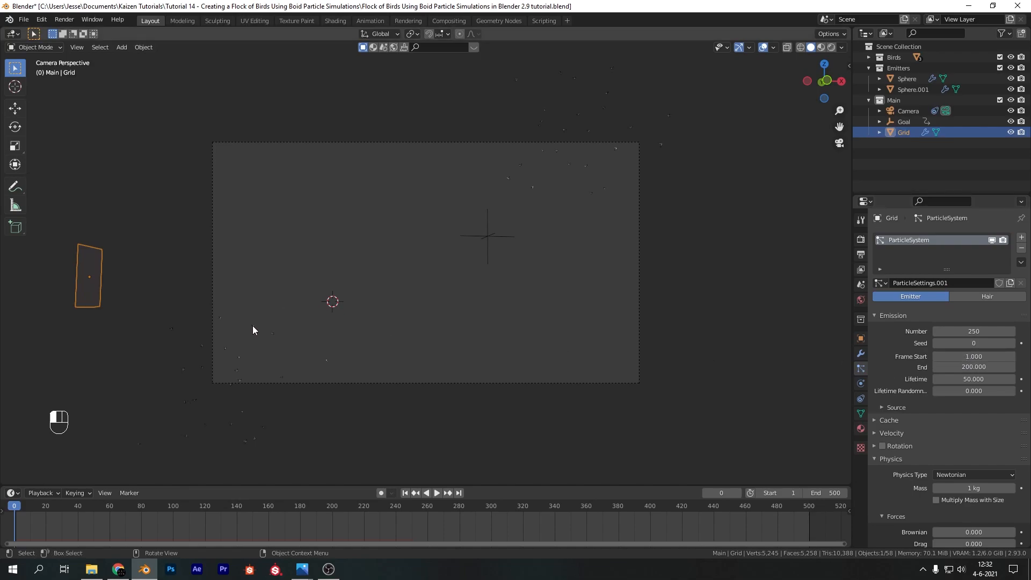
{"action": "left_click", "coordinate": [91, 290]}
{"action": "left_click", "coordinate": [976, 357]}
{"action": "type", "text": "-30"}
{"action": "key", "text": "Return"}
{"action": "left_click", "coordinate": [956, 368]}
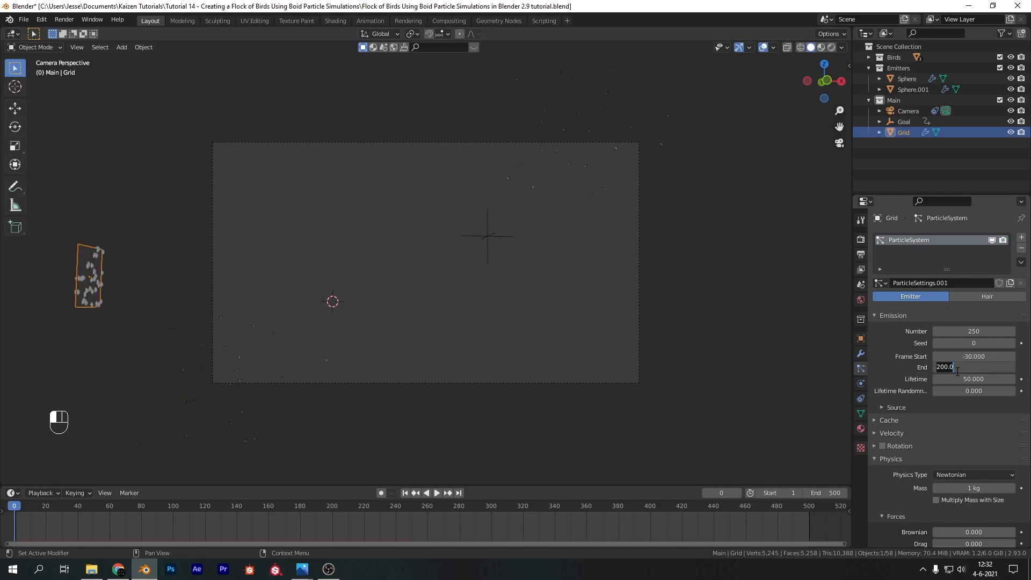
{"action": "type", "text": "1"}
{"action": "key", "text": "Return"}
{"action": "left_click", "coordinate": [962, 378]}
{"action": "type", "text": "00"}
{"action": "key", "text": "Return"}
Switch the grid's particle physics type from Newtonian to Boids
{"action": "scroll", "coordinate": [894, 429], "scroll_direction": "down", "scroll_amount": 4}
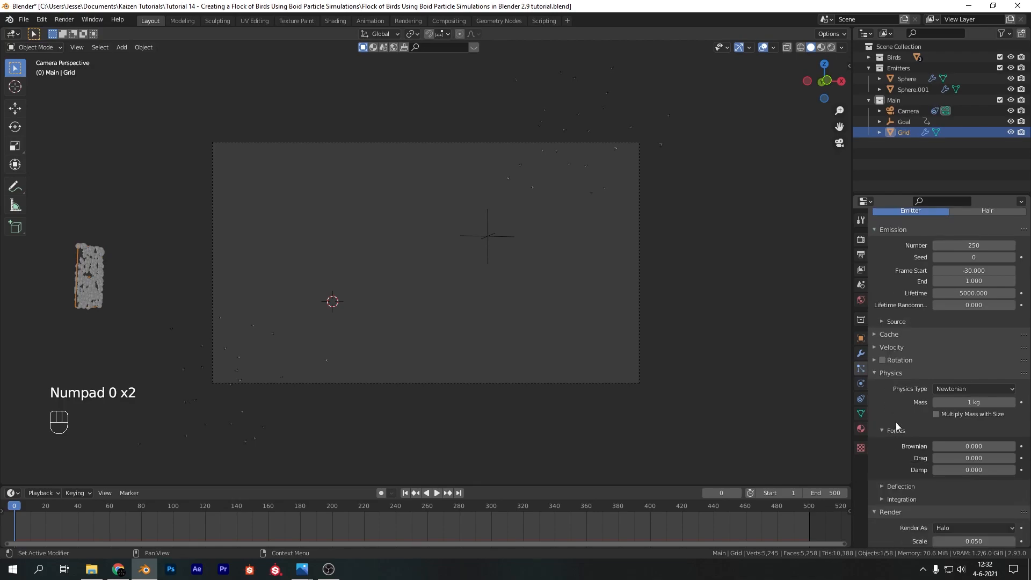
{"action": "left_click", "coordinate": [968, 388]}
{"action": "left_click", "coordinate": [968, 437]}
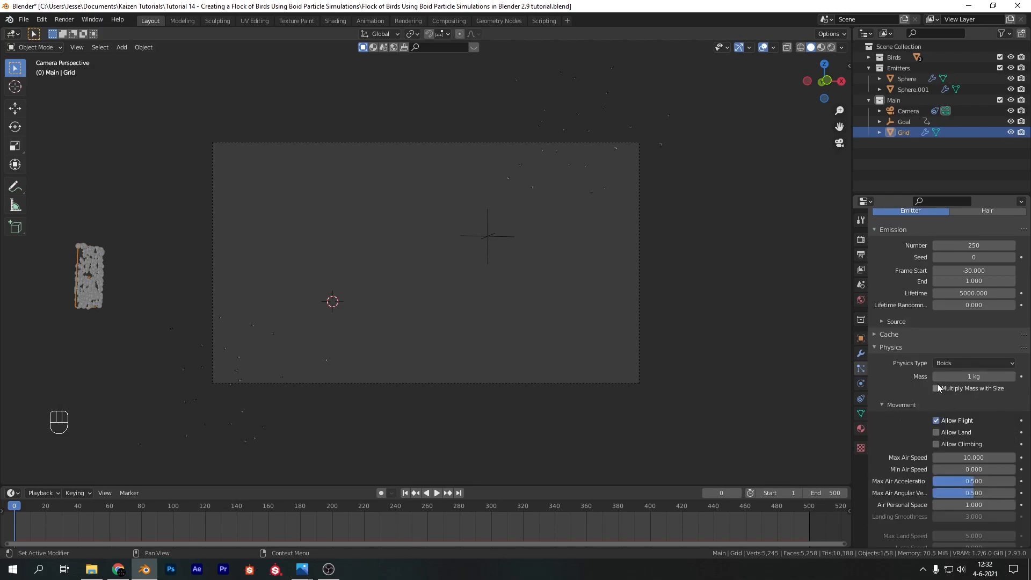
Set the grid boids' Max Air Speed to 2 and Air Personal Space to 0.25
{"action": "scroll", "coordinate": [918, 392], "scroll_direction": "down", "scroll_amount": 9}
{"action": "double_click", "coordinate": [962, 264]}
{"action": "key", "text": "BackSpace"}
{"action": "key", "text": "BackSpace"}
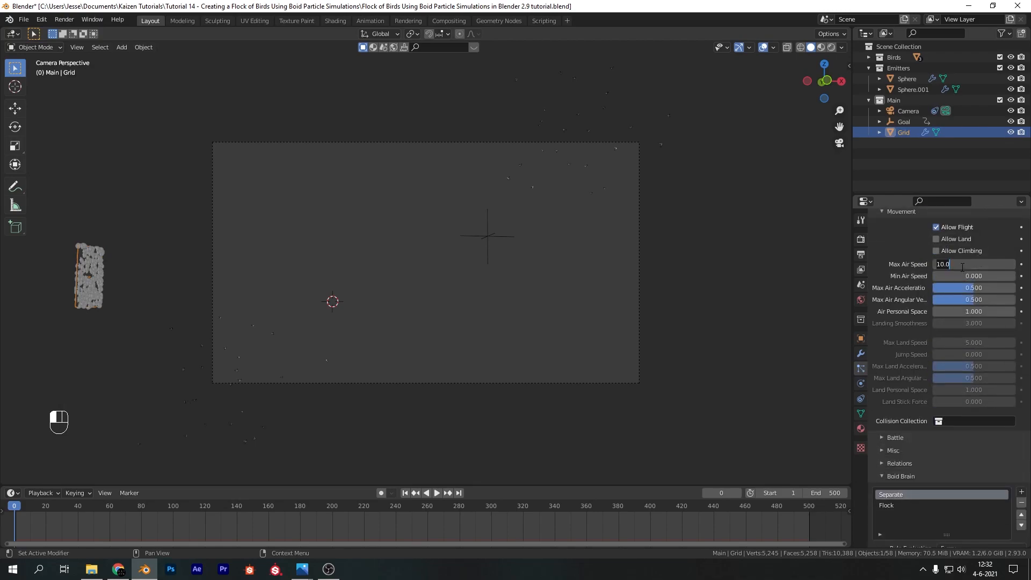
{"action": "type", "text": "2"}
{"action": "key", "text": "Return"}
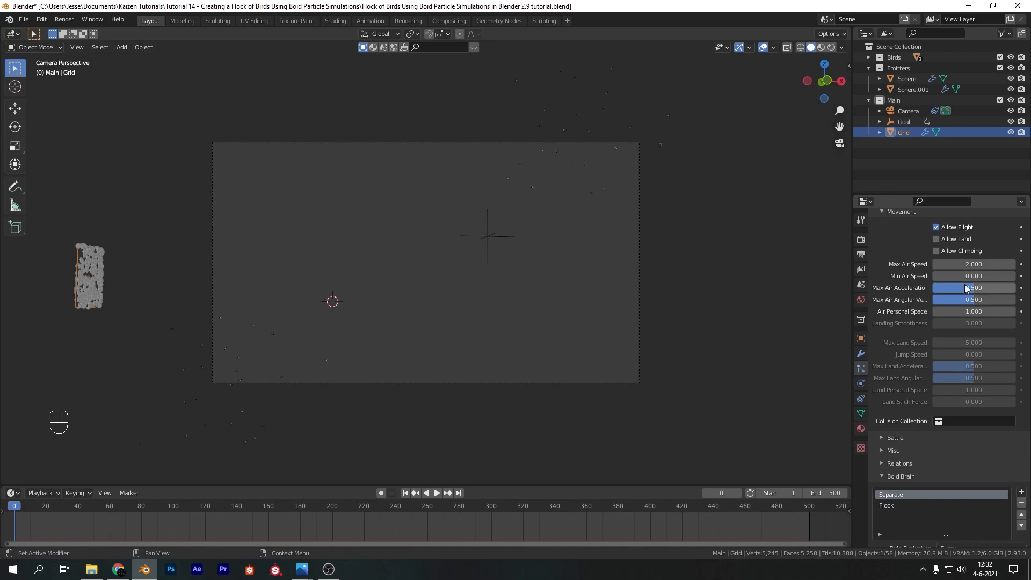
{"action": "double_click", "coordinate": [981, 311]}
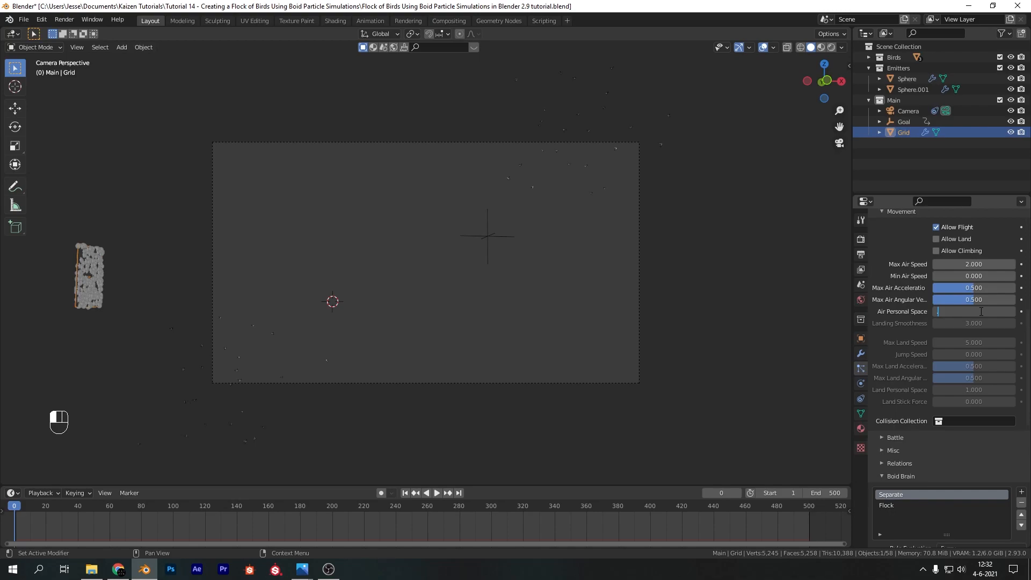
{"action": "key", "text": "Return"}
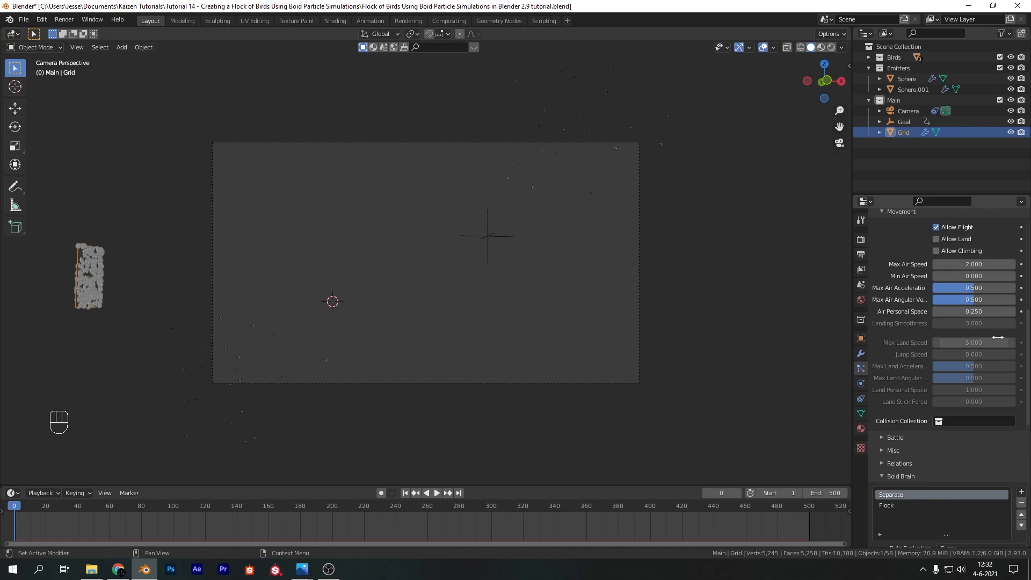
Render the grid's particles as a collection with Scale 1 and Scale Randomness 0.15
{"action": "scroll", "coordinate": [920, 392], "scroll_direction": "down", "scroll_amount": 4}
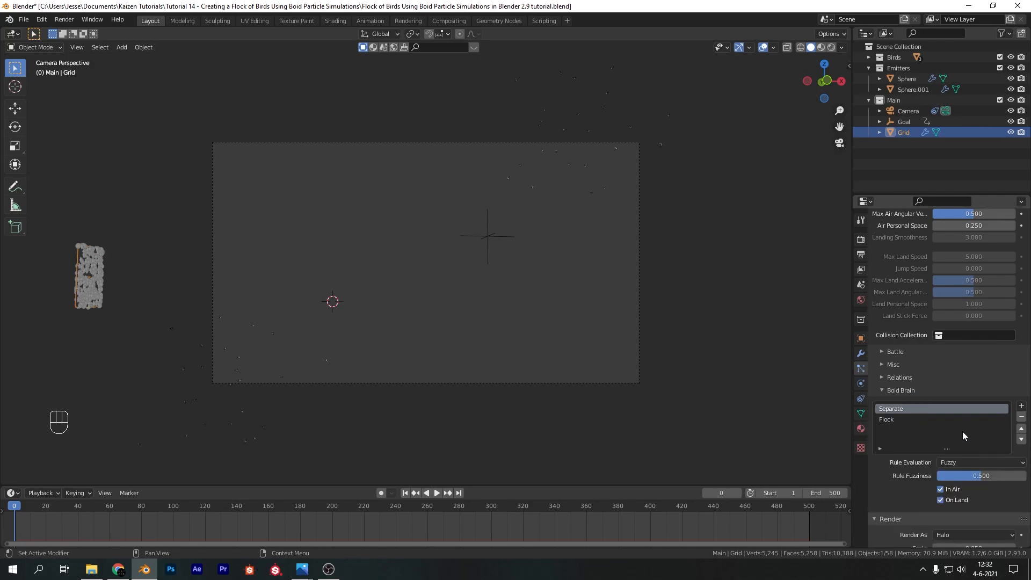
{"action": "scroll", "coordinate": [890, 348], "scroll_direction": "down", "scroll_amount": 6}
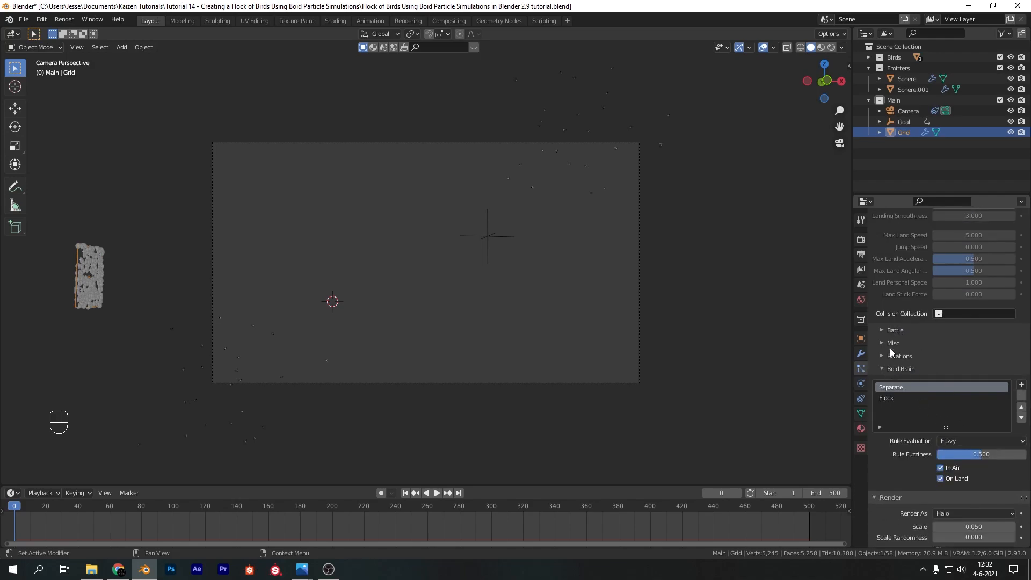
{"action": "left_click", "coordinate": [967, 405]}
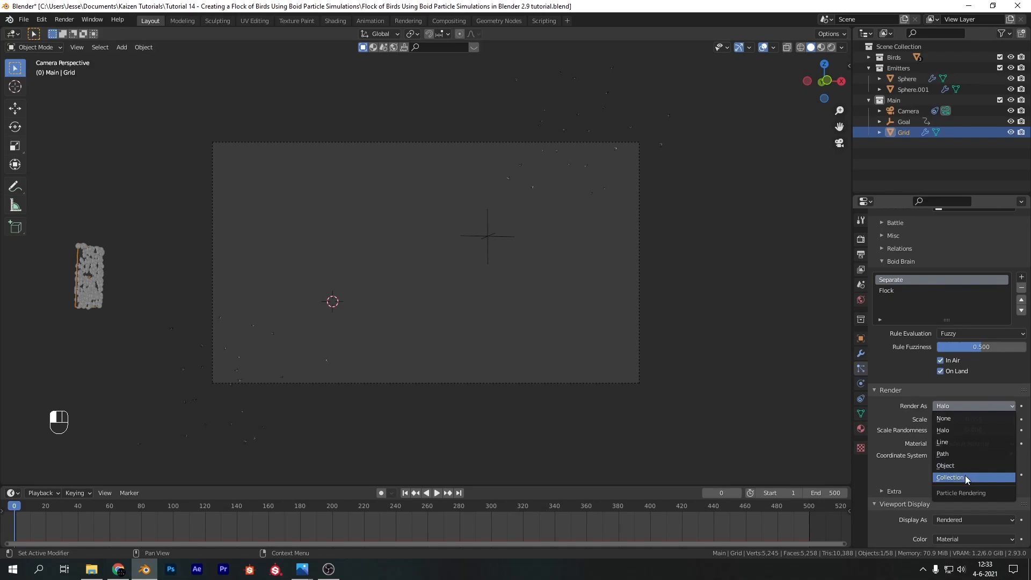
{"action": "left_click", "coordinate": [965, 476]}
{"action": "left_click", "coordinate": [974, 420]}
{"action": "type", "text": "1"}
{"action": "key", "text": "Return"}
{"action": "left_click", "coordinate": [972, 429]}
{"action": "type", "text": ".15"}
{"action": "key", "text": "Return"}
Instance the Birds collection with Pick Random and Object Rotation enabled and the viewport emitter hidden, and preview the animation
{"action": "scroll", "coordinate": [952, 438], "scroll_direction": "down", "scroll_amount": 6}
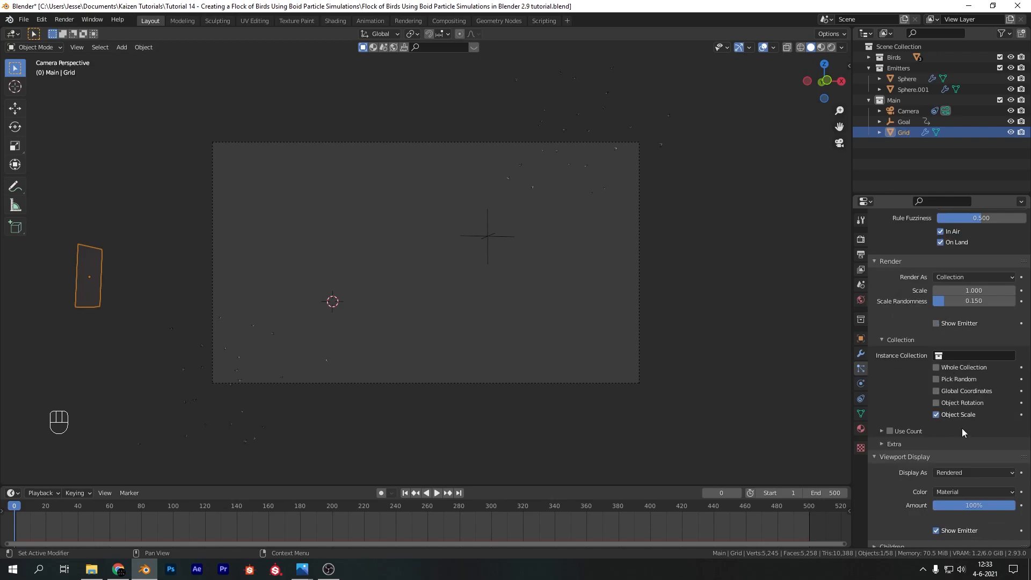
{"action": "scroll", "coordinate": [956, 437], "scroll_direction": "down", "scroll_amount": 3}
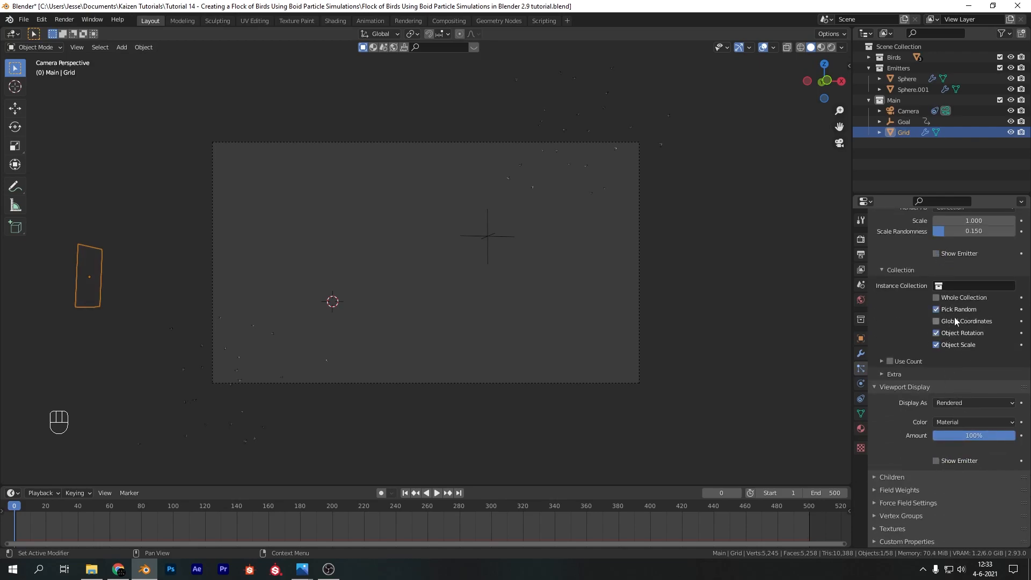
{"action": "left_click", "coordinate": [967, 285]}
{"action": "left_click", "coordinate": [953, 300]}
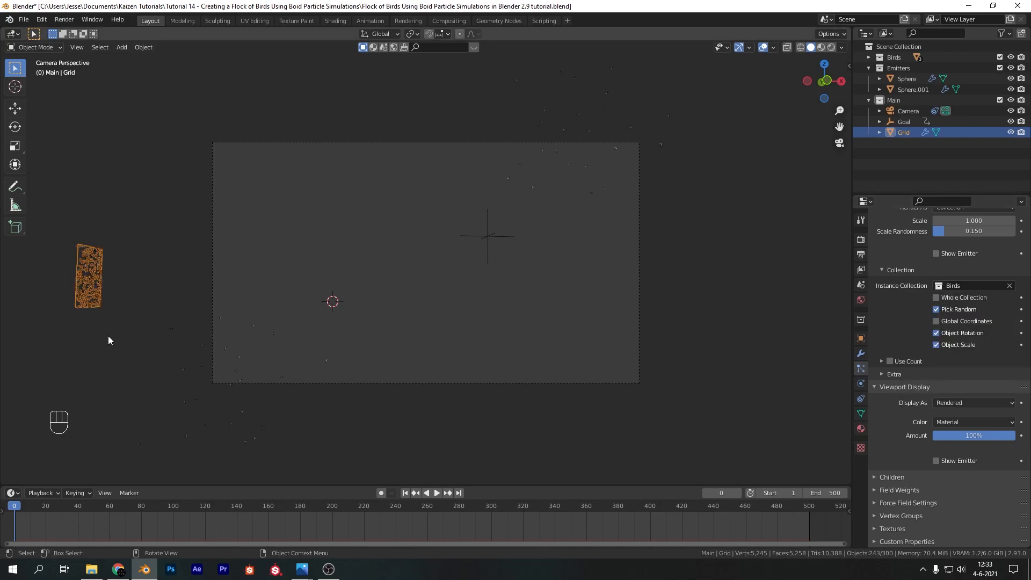
{"action": "key", "text": "space"}
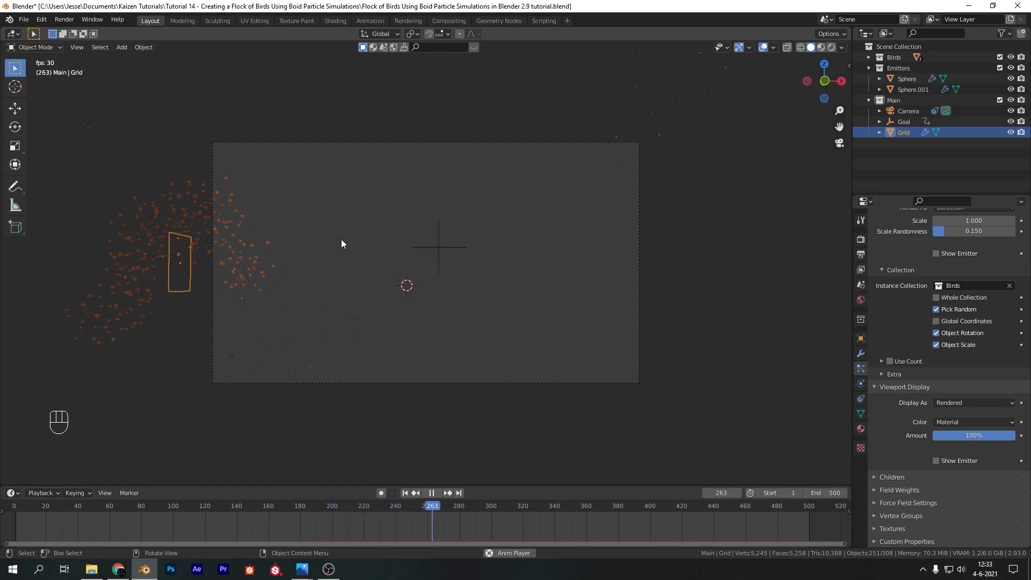
{"action": "key", "text": "space"}
Add a Follow Leader rule to the grid's boid brain above Flock and replay the animation from the start
{"action": "scroll", "coordinate": [981, 358], "scroll_direction": "up", "scroll_amount": 10}
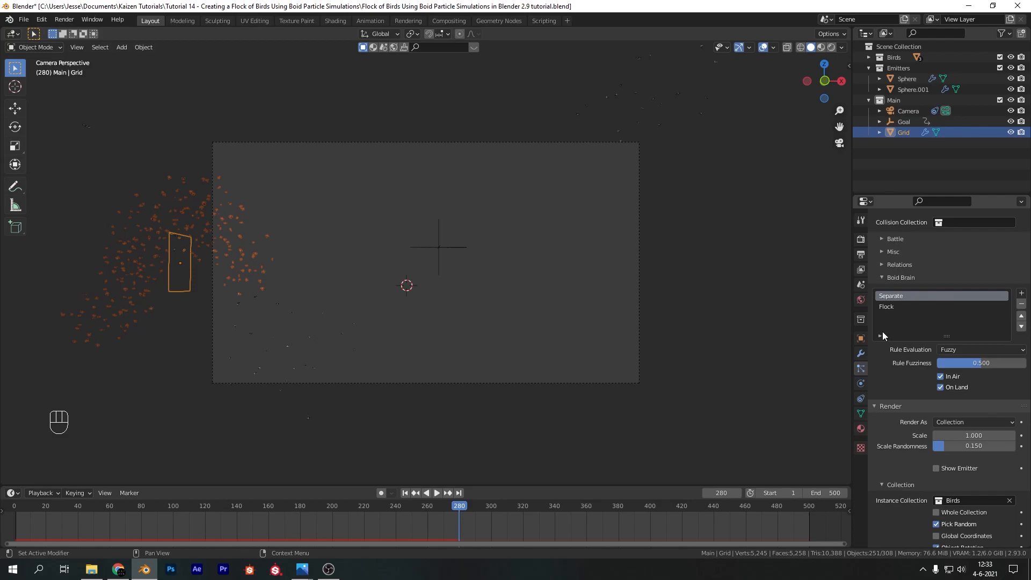
{"action": "left_click", "coordinate": [1021, 294]}
{"action": "left_click", "coordinate": [984, 365]}
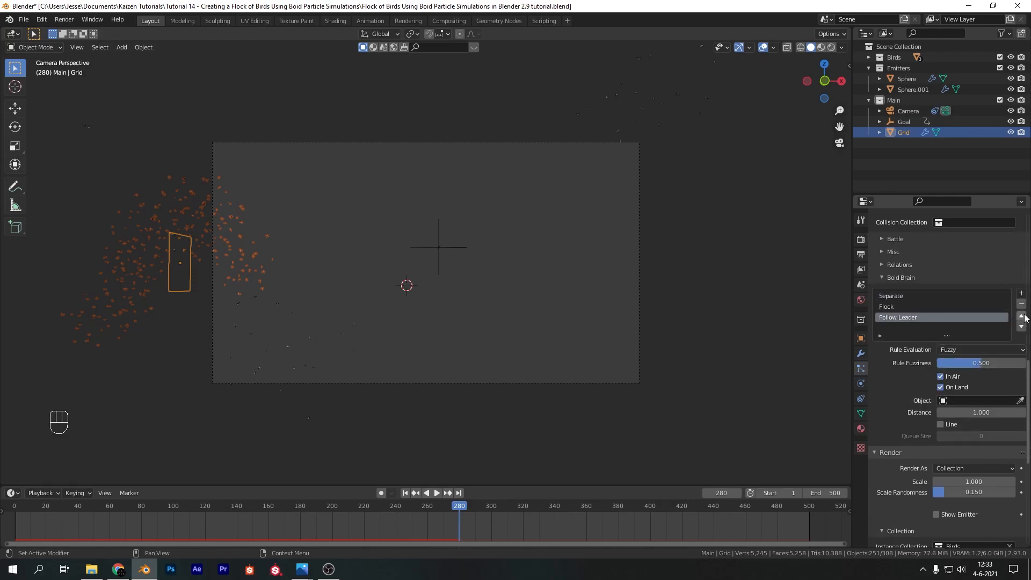
{"action": "left_click", "coordinate": [1021, 316]}
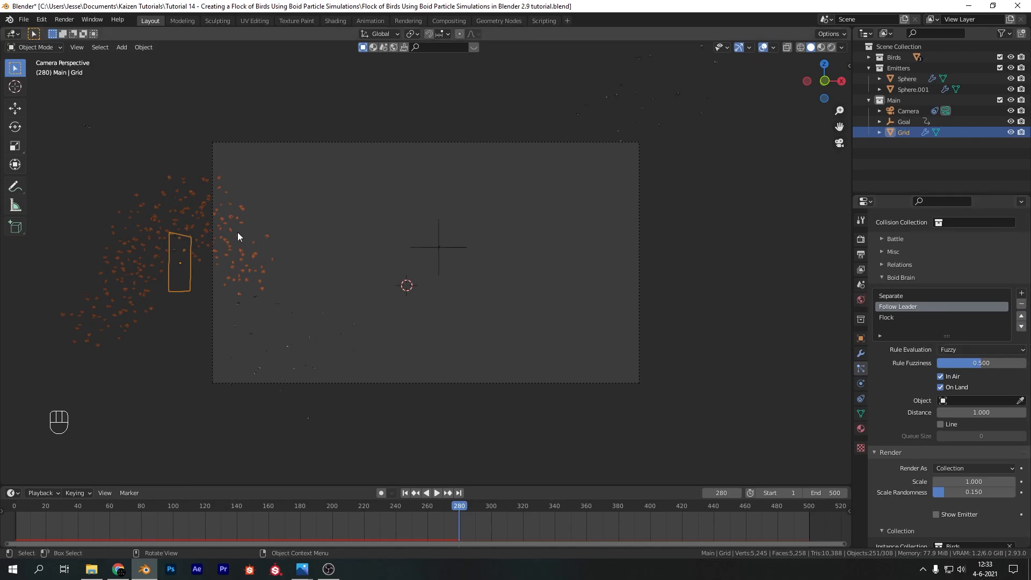
{"action": "key", "text": "shift+Left"}
{"action": "key", "text": "space"}
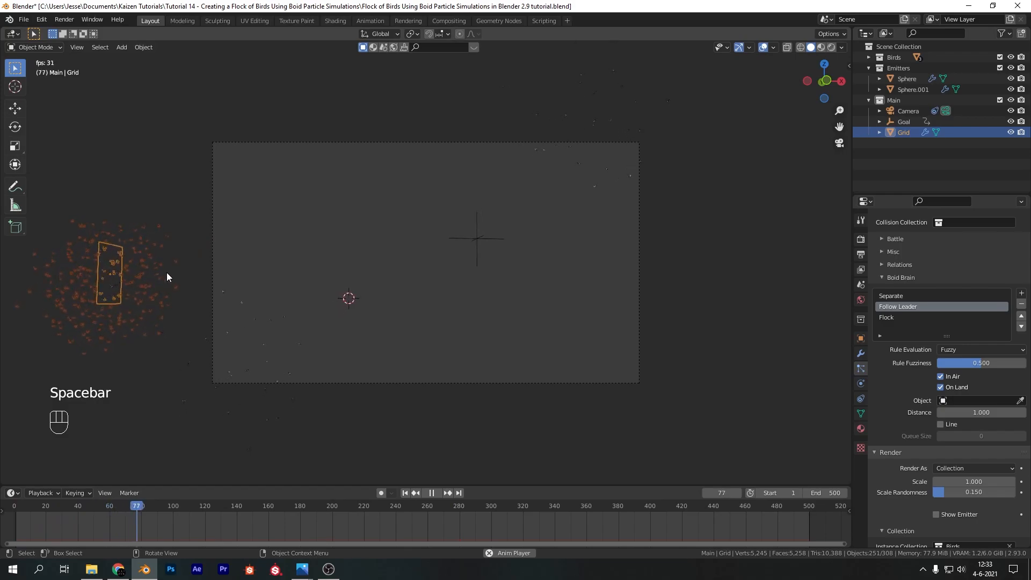
{"action": "key", "text": "space"}
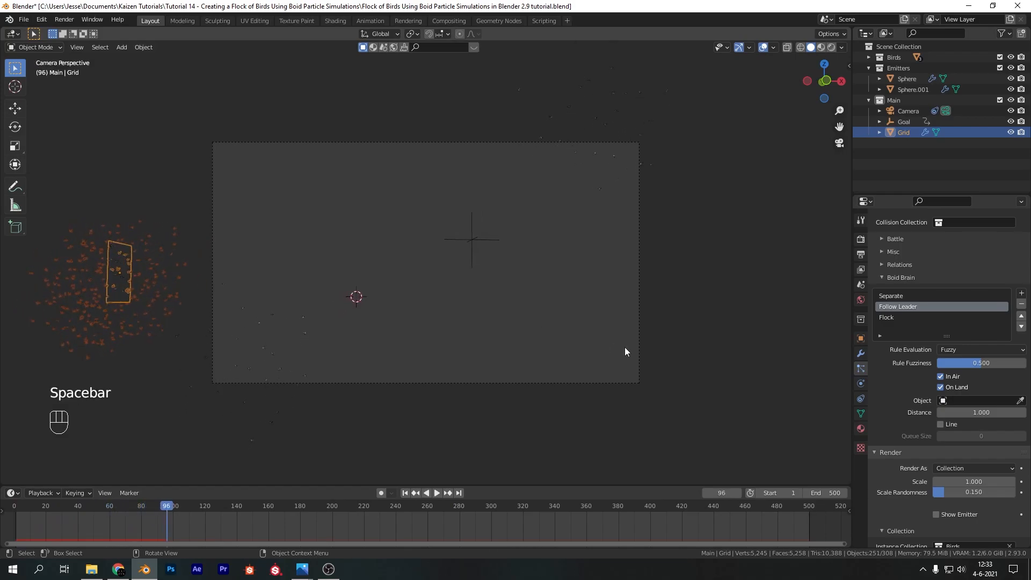
Add a Goal rule above Flock with the Goal empty as its object, and play the animation from the start
{"action": "left_click", "coordinate": [1022, 294]}
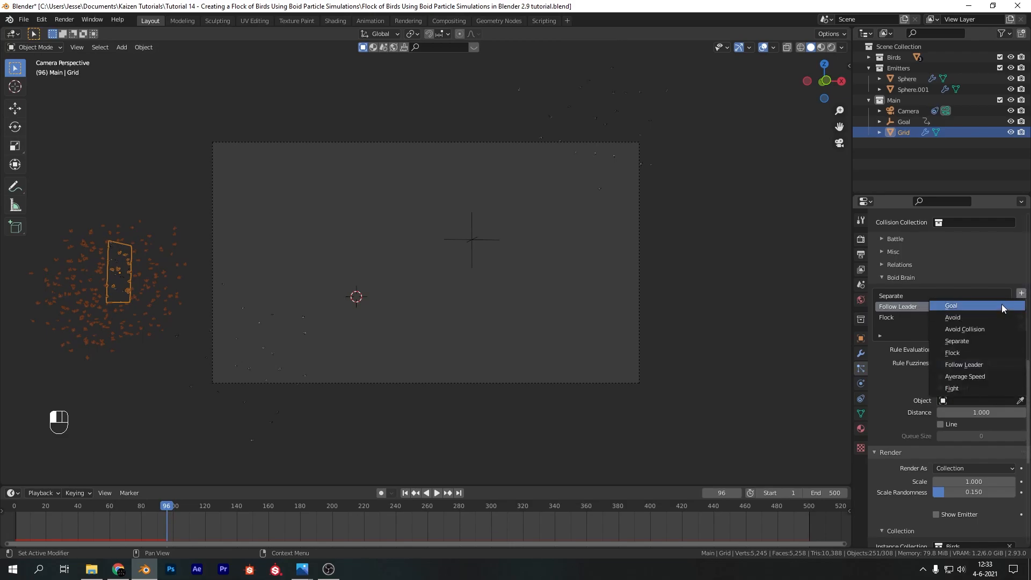
{"action": "left_click", "coordinate": [1012, 302]}
{"action": "left_click", "coordinate": [1022, 315]}
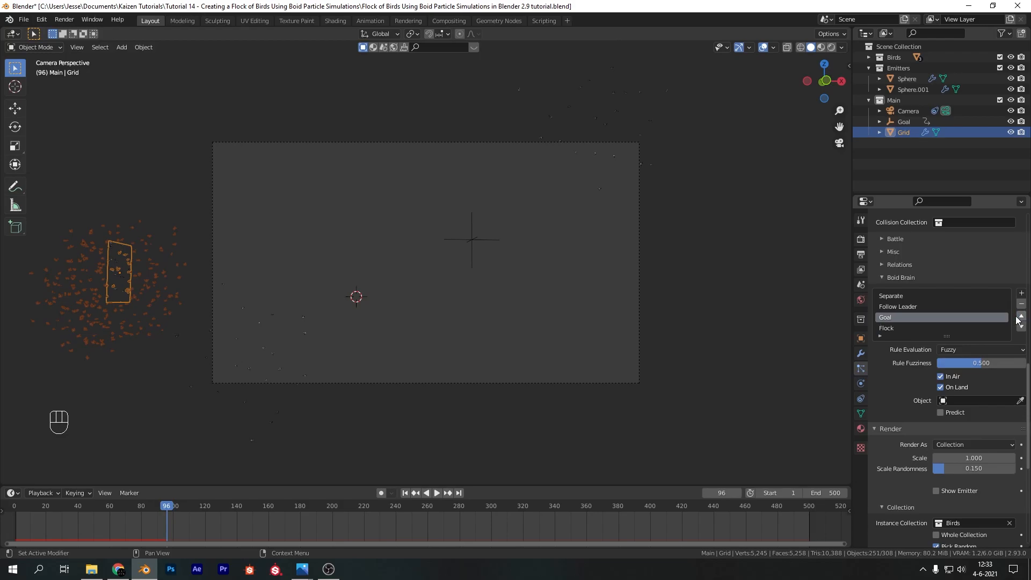
{"action": "left_click", "coordinate": [1019, 401]}
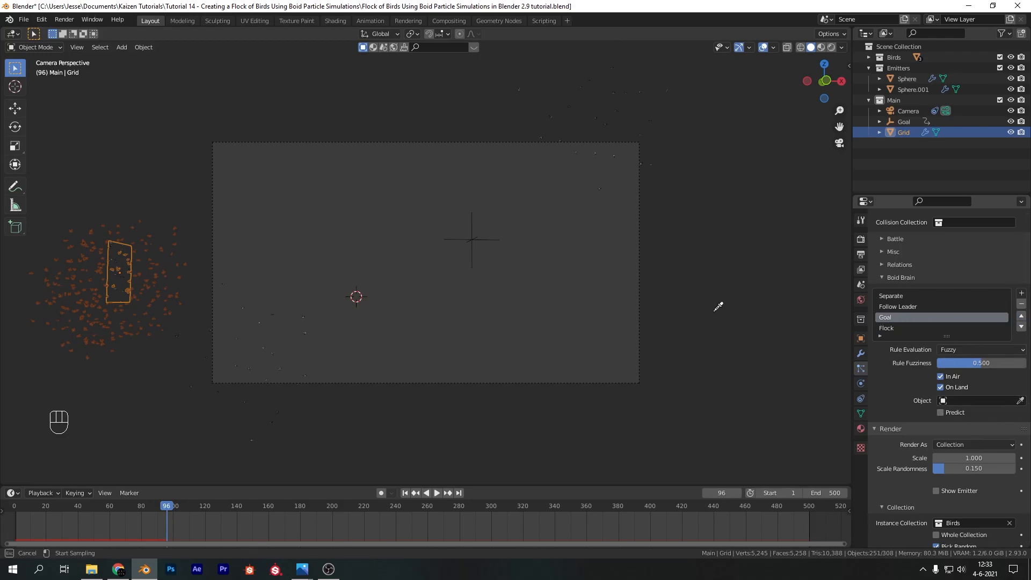
{"action": "left_click", "coordinate": [485, 231]}
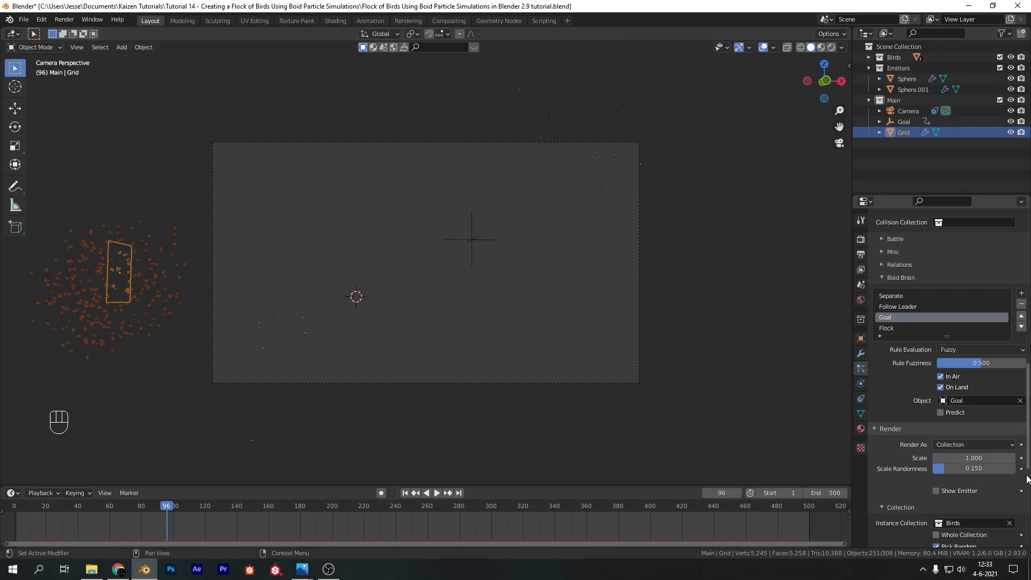
{"action": "left_click", "coordinate": [405, 493]}
{"action": "key", "text": "space"}
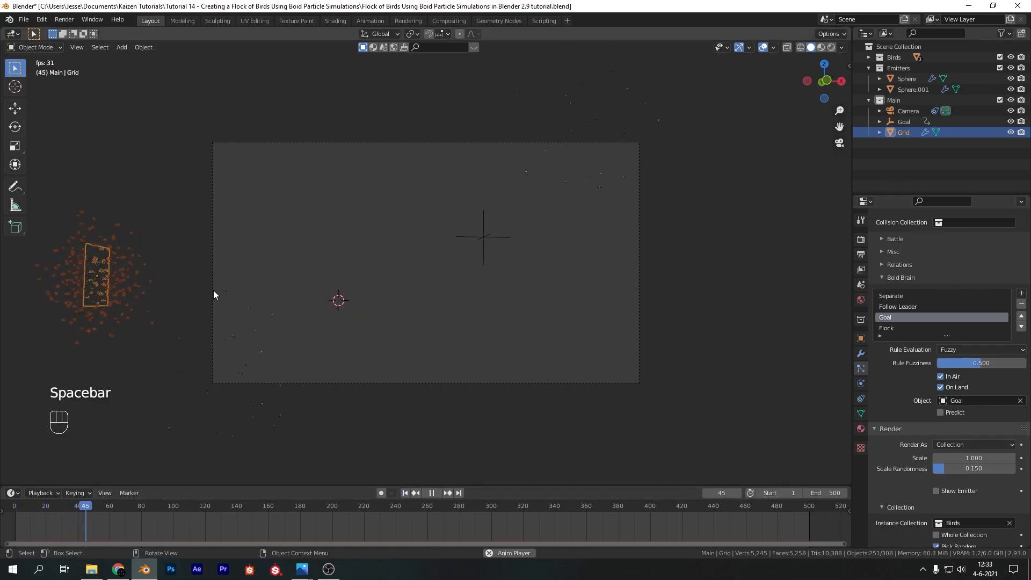
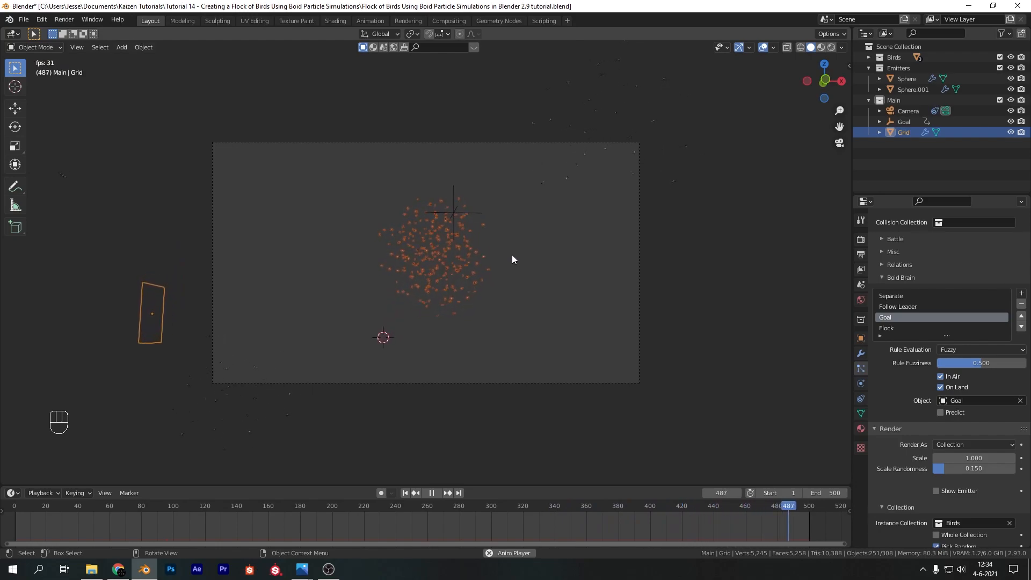
Set the Goal rule's fuzziness to 1 and replay the animation
{"action": "key", "text": "space"}
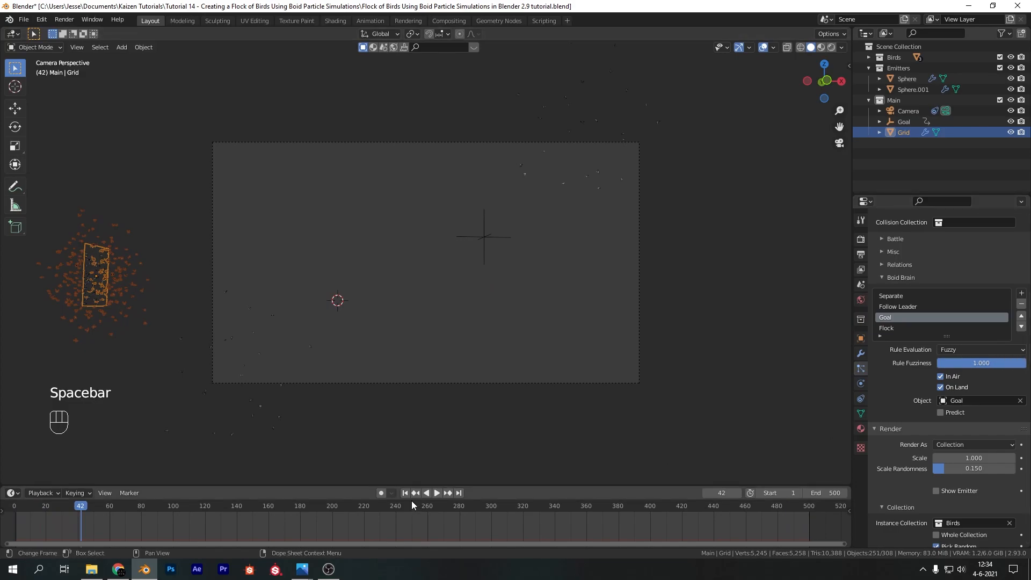
{"action": "key", "text": "space"}
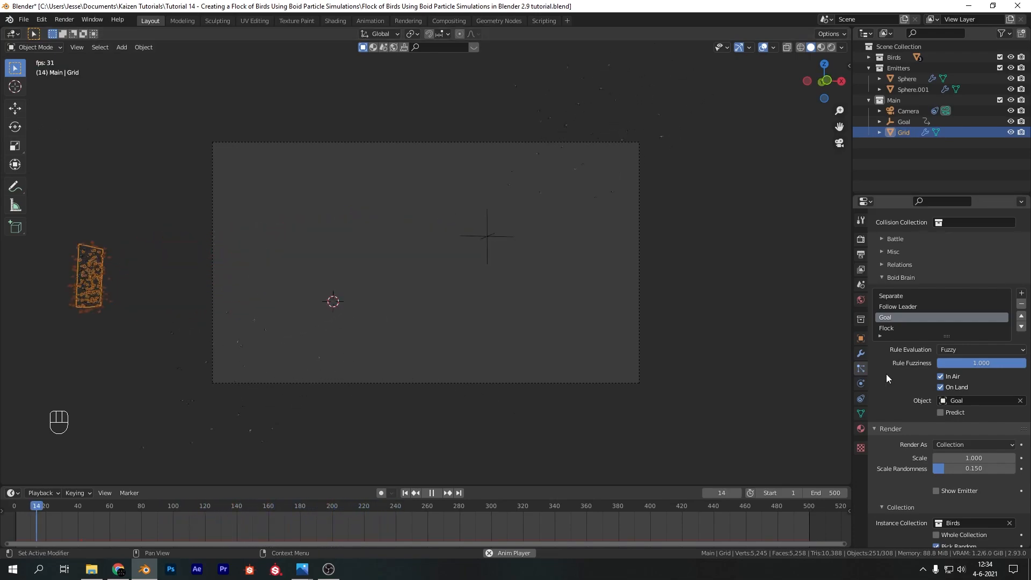
Set Banking to 2 in the miscellaneous boid physics settings of the grid's particle system
{"action": "scroll", "coordinate": [903, 410], "scroll_direction": "down", "scroll_amount": 6}
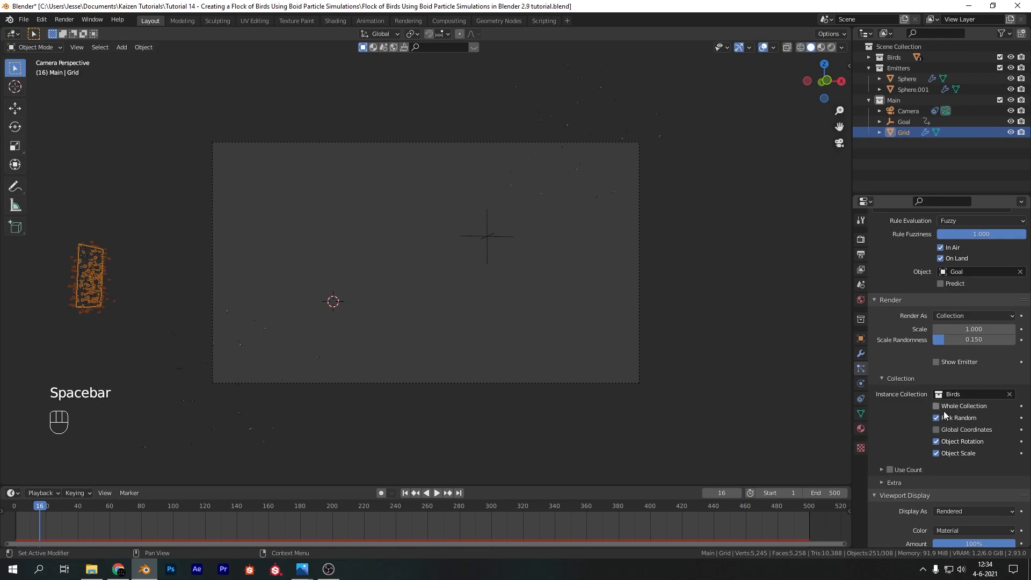
{"action": "scroll", "coordinate": [945, 415], "scroll_direction": "up", "scroll_amount": 12}
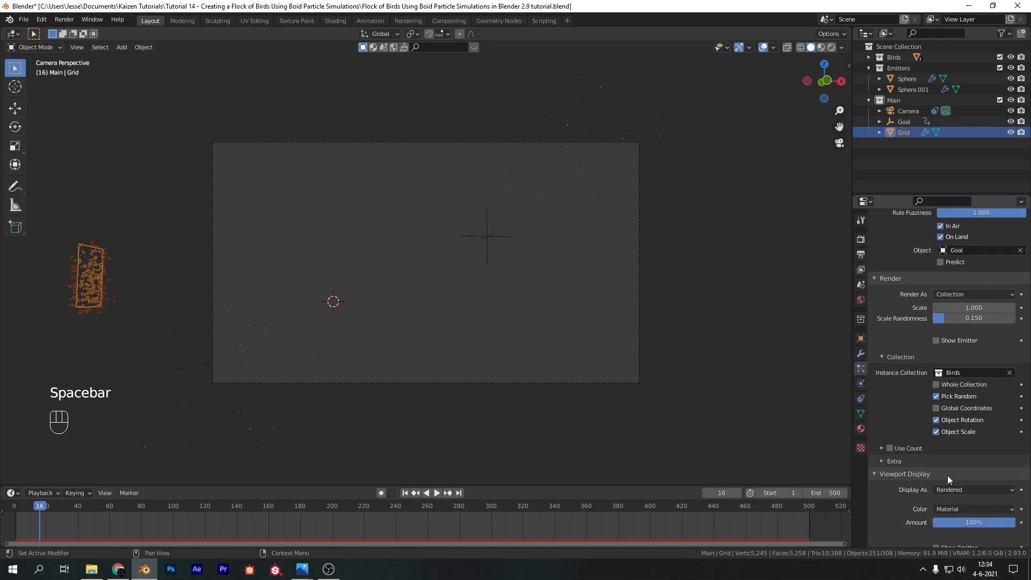
{"action": "scroll", "coordinate": [898, 426], "scroll_direction": "up", "scroll_amount": 5}
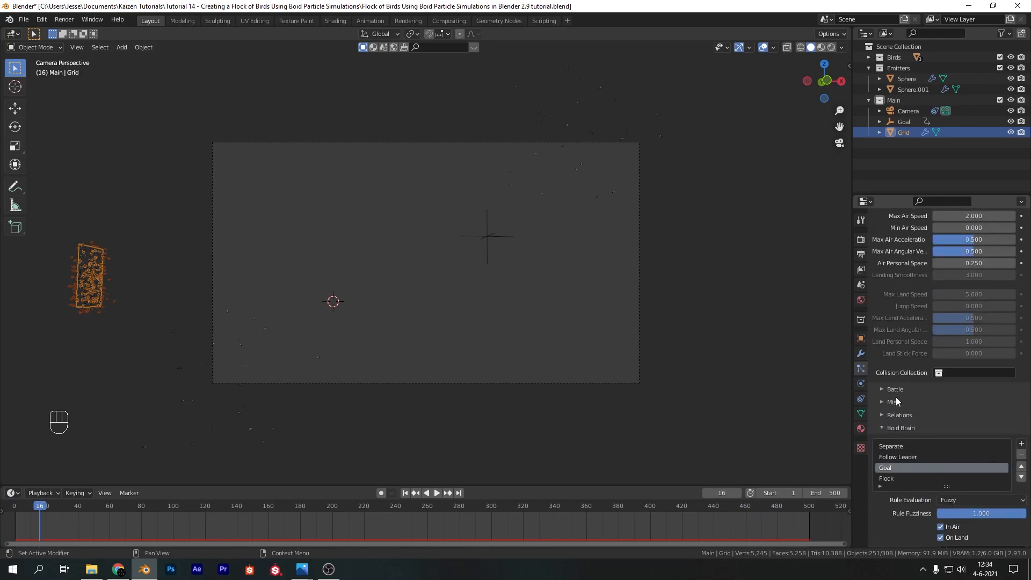
{"action": "left_click", "coordinate": [881, 486]}
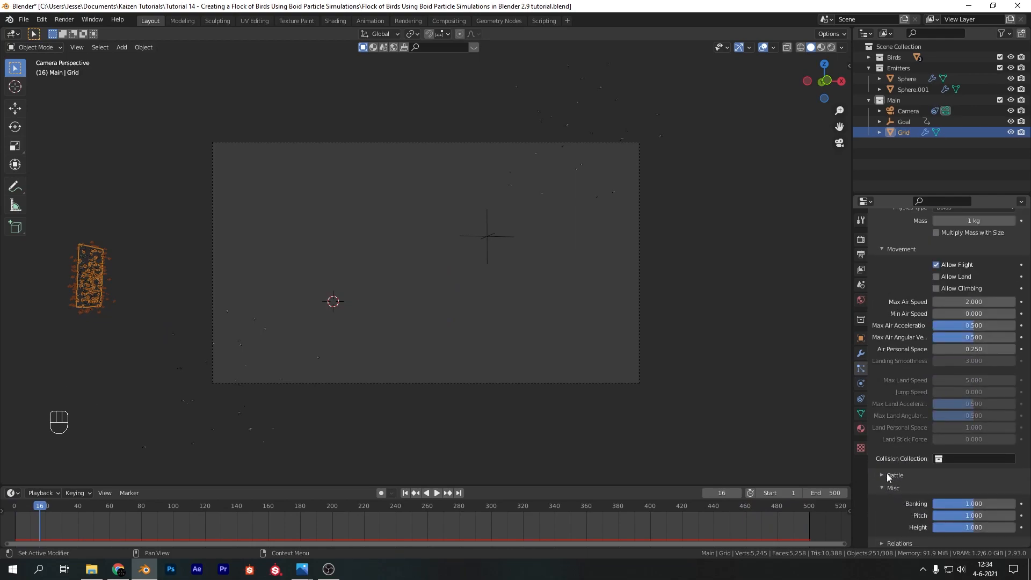
{"action": "scroll", "coordinate": [886, 462], "scroll_direction": "down", "scroll_amount": 5}
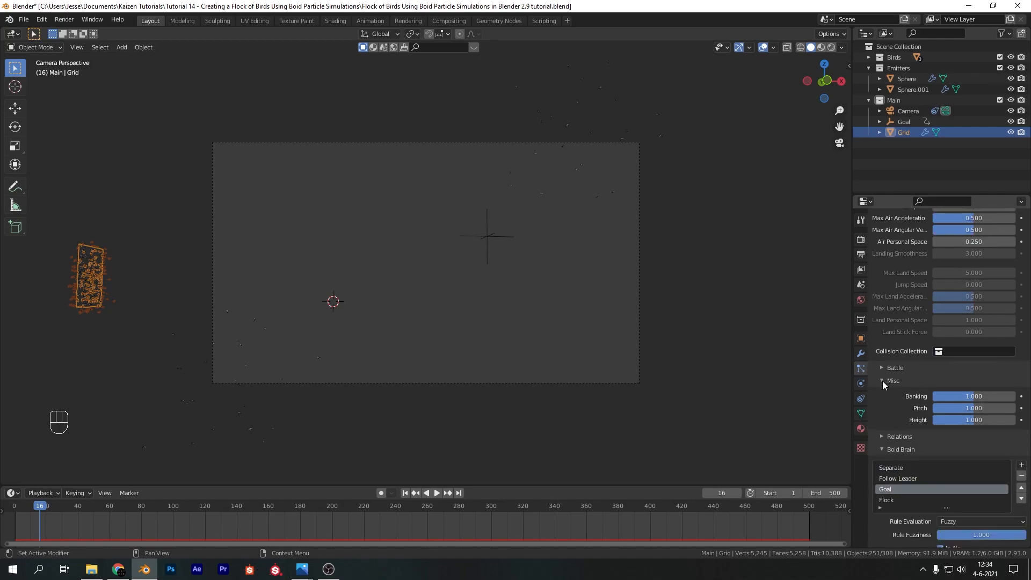
{"action": "left_click", "coordinate": [956, 395]}
{"action": "type", "text": "2"}
{"action": "key", "text": "Return"}
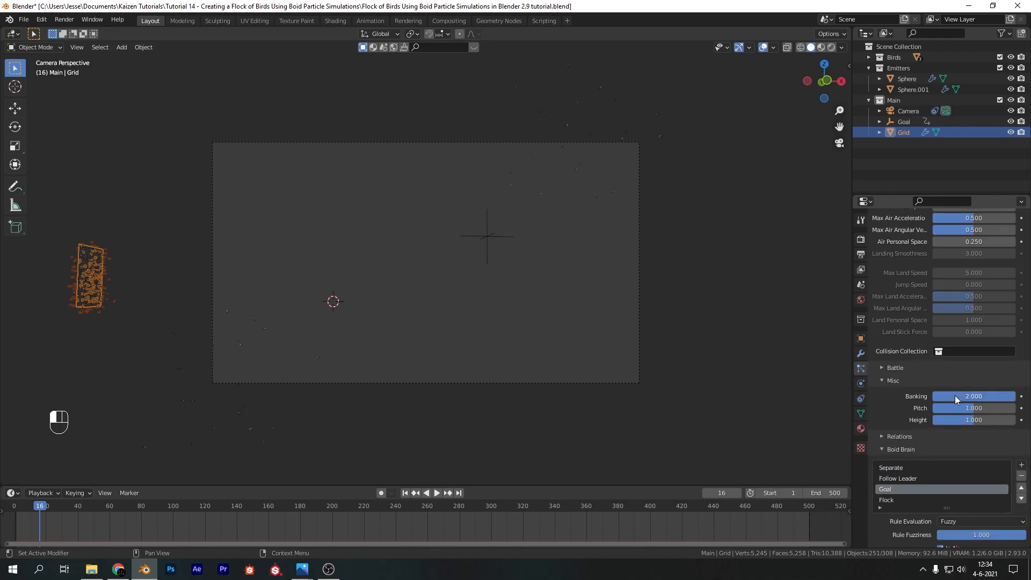
Replay the animation from frame 1 to check the flock's banking, and return to the first frame
{"action": "left_click", "coordinate": [406, 493]}
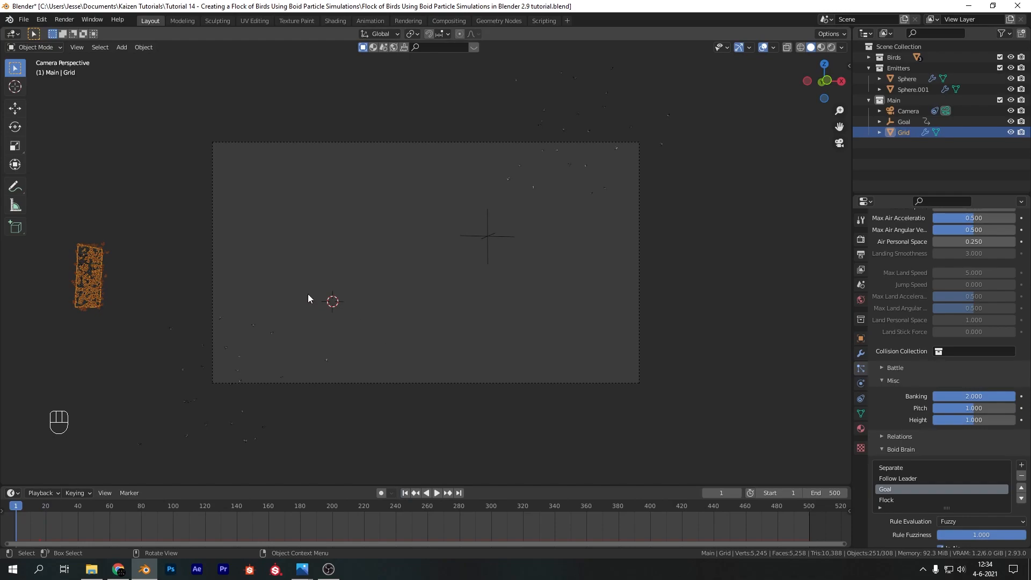
{"action": "key", "text": "space"}
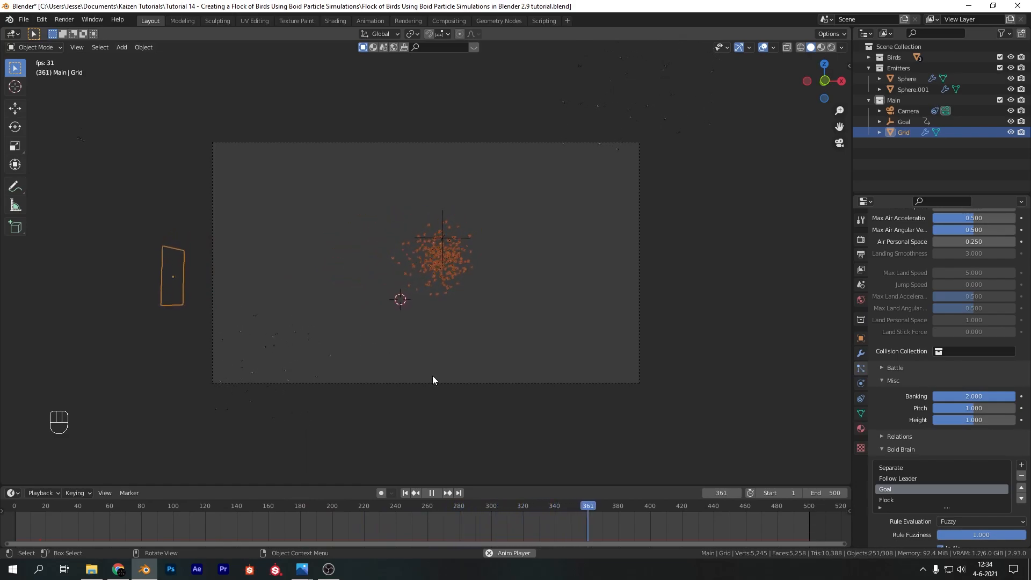
{"action": "key", "text": "space"}
{"action": "left_click", "coordinate": [405, 492]}
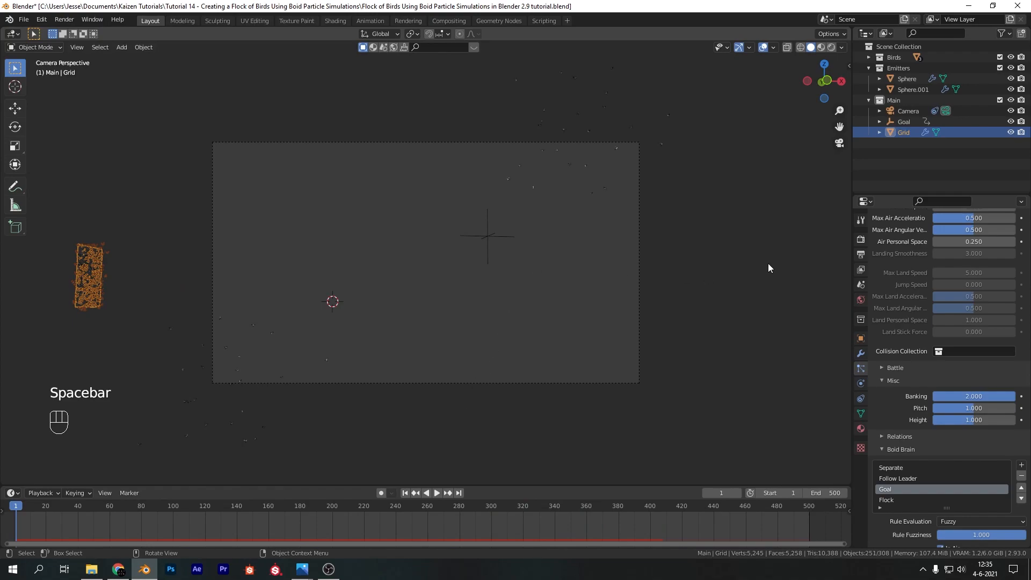
Set the render engine to Cycles with GPU Compute as the device
{"action": "left_click", "coordinate": [860, 238]}
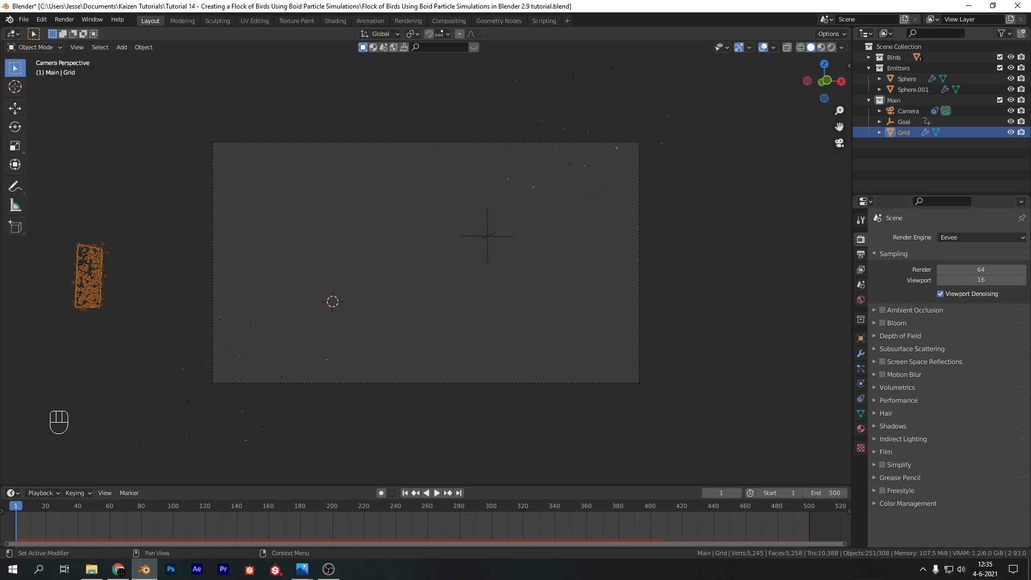
{"action": "left_click", "coordinate": [961, 237]}
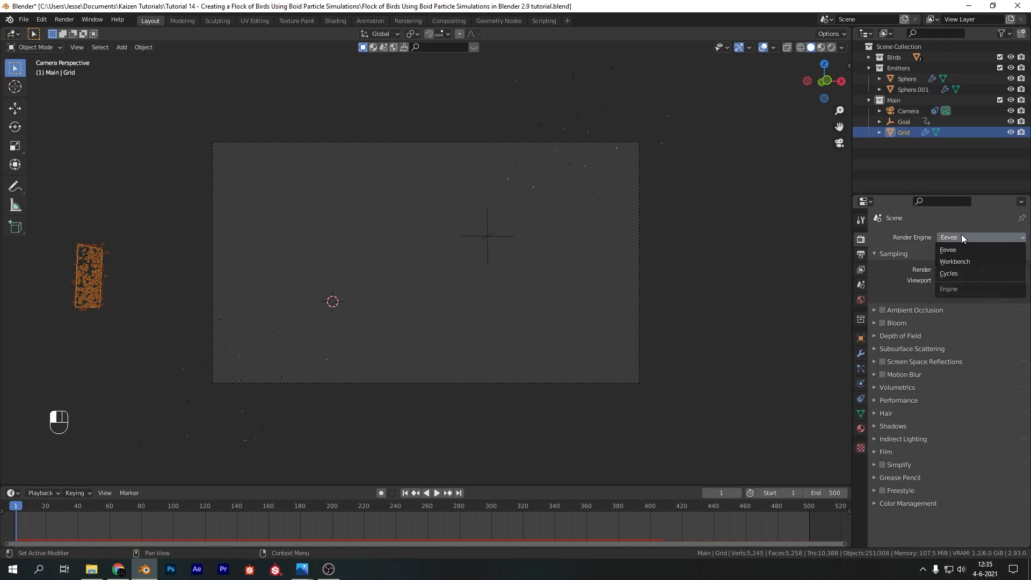
{"action": "left_click", "coordinate": [953, 272]}
{"action": "left_click", "coordinate": [959, 263]}
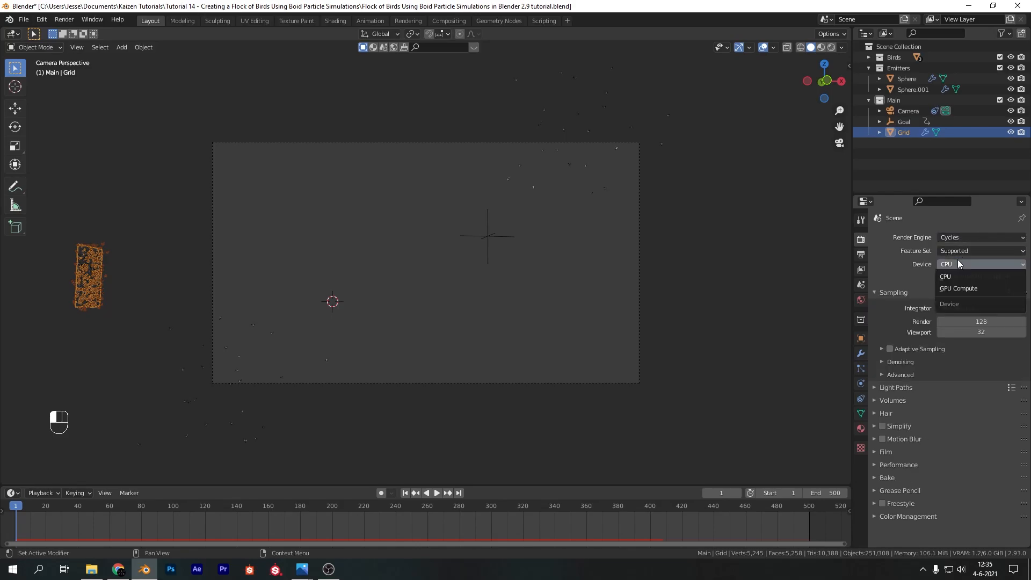
{"action": "left_click", "coordinate": [950, 288]}
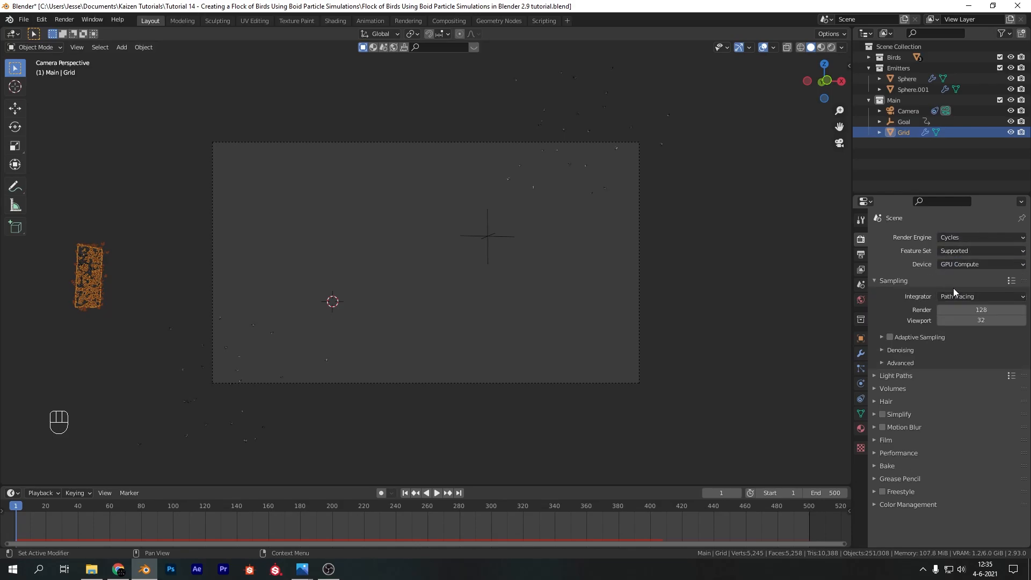
Enable Adaptive Sampling and set the viewport samples to 64
{"action": "left_click", "coordinate": [917, 337]}
{"action": "left_click", "coordinate": [889, 337]}
{"action": "left_click", "coordinate": [879, 337]}
{"action": "left_click", "coordinate": [979, 321]}
{"action": "key", "text": "Return"}
Enable viewport denoising and choose the denoisers for the final render and the viewport
{"action": "left_click", "coordinate": [899, 350]}
{"action": "left_click", "coordinate": [940, 385]}
{"action": "left_click", "coordinate": [972, 365]}
{"action": "left_click", "coordinate": [973, 379]}
{"action": "left_click", "coordinate": [975, 387]}
{"action": "left_click", "coordinate": [967, 407]}
{"action": "left_click", "coordinate": [881, 350]}
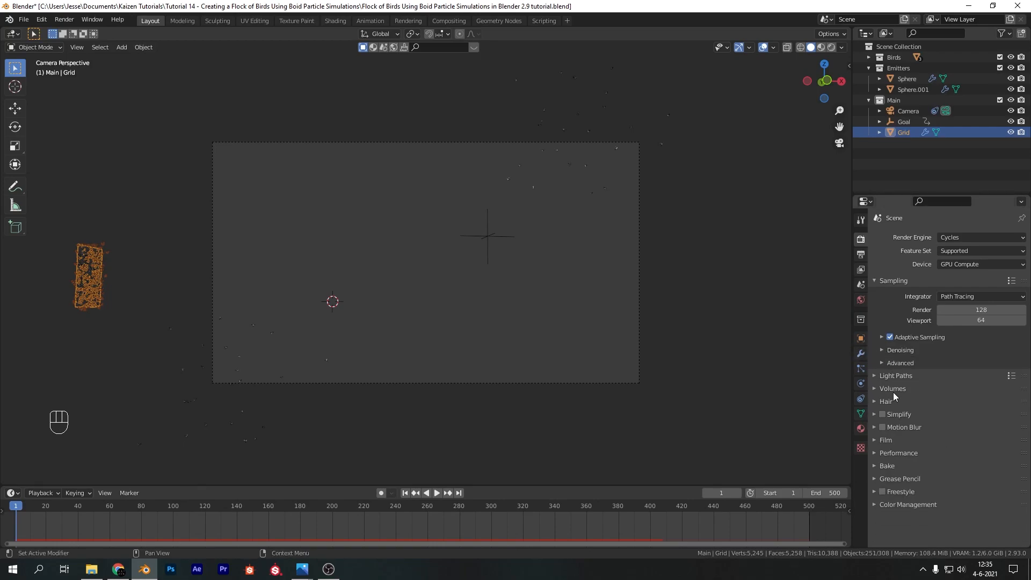
Set the render tile size to 256 px in both X and Y
{"action": "left_click", "coordinate": [894, 453]}
{"action": "scroll", "coordinate": [951, 458], "scroll_direction": "down", "scroll_amount": 5}
{"action": "double_click", "coordinate": [988, 397]}
{"action": "type", "text": "256"}
{"action": "key", "text": "Tab"}
{"action": "type", "text": "256"}
{"action": "key", "text": "Return"}
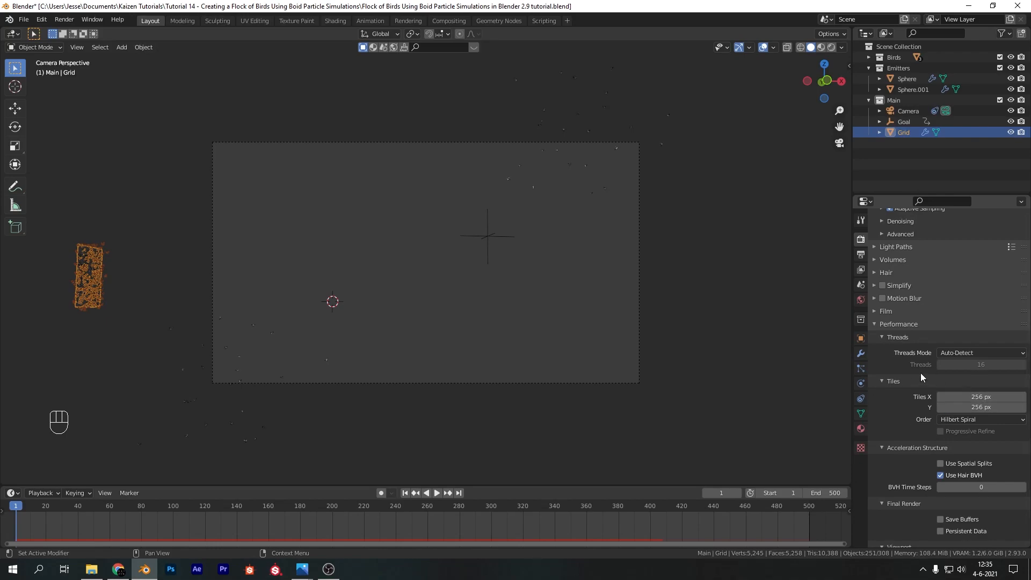
Set the color management look to Medium High Contrast
{"action": "scroll", "coordinate": [897, 359], "scroll_direction": "down", "scroll_amount": 4}
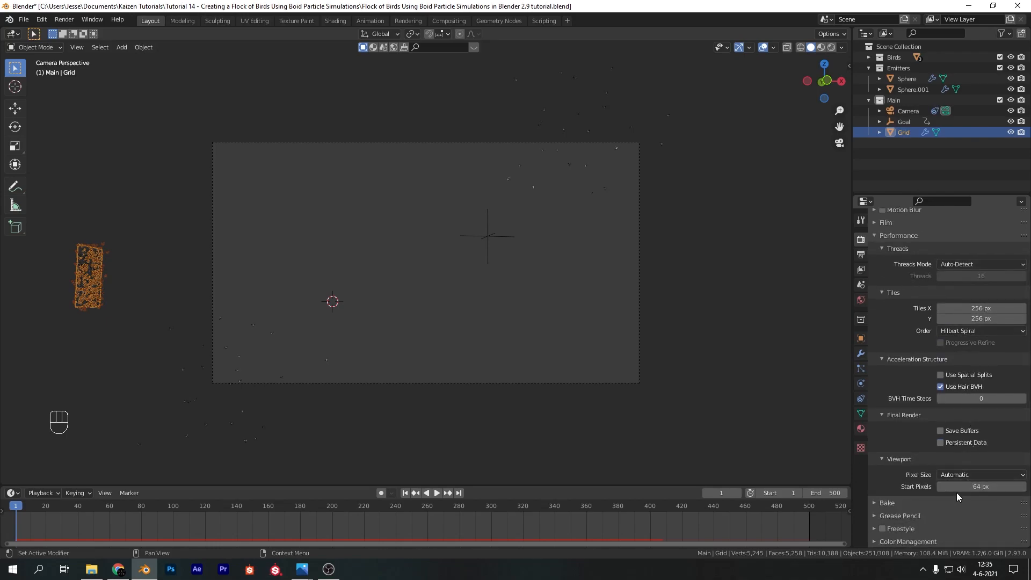
{"action": "left_click", "coordinate": [889, 540]}
{"action": "scroll", "coordinate": [907, 483], "scroll_direction": "down", "scroll_amount": 4}
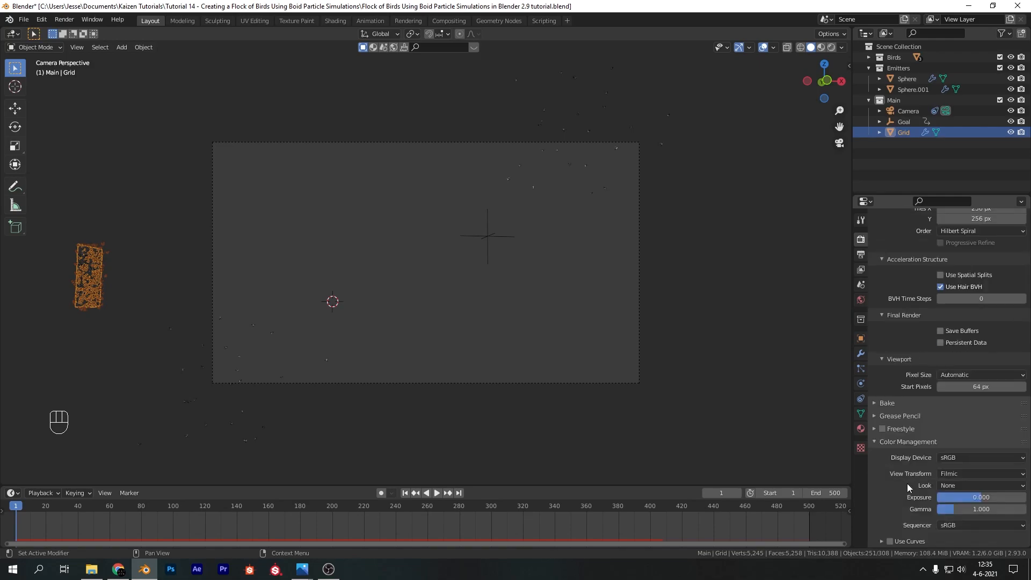
{"action": "left_click", "coordinate": [961, 486]}
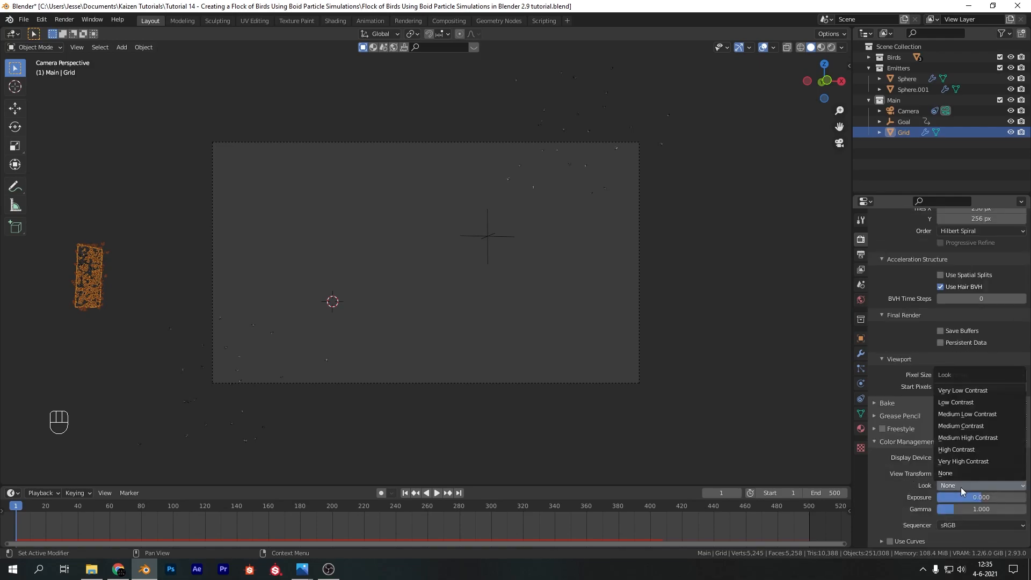
{"action": "left_click", "coordinate": [974, 436]}
Deselect the grid, show the viewport in rendered shading, and move to frame 202
{"action": "left_click", "coordinate": [628, 275]}
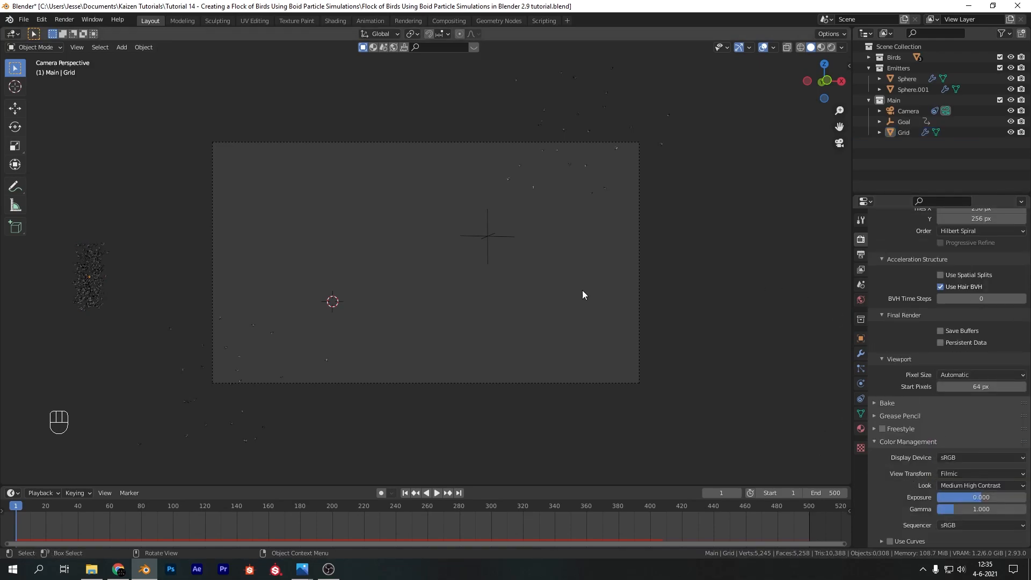
{"action": "key", "text": "z"}
{"action": "left_click", "coordinate": [502, 305]}
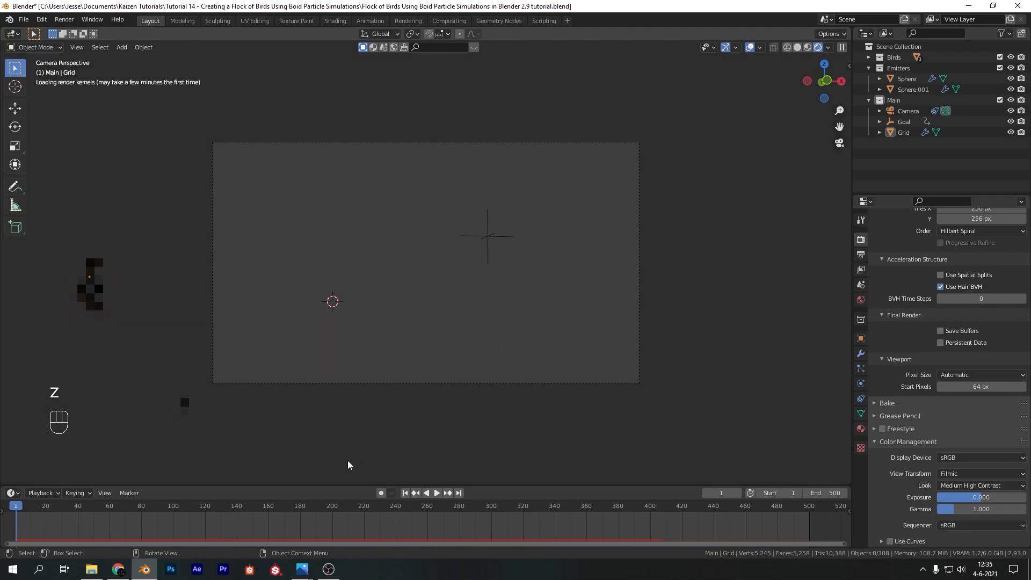
{"action": "left_click_drag", "start_coordinate": [164, 502], "coordinate": [335, 514]}
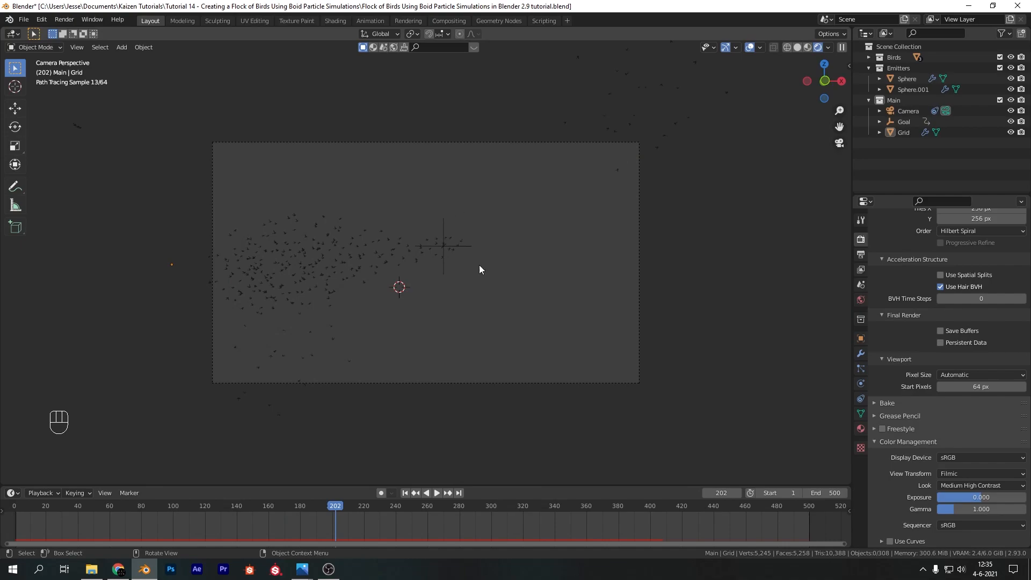
Save the file and assign an Environment Texture to the world background color
{"action": "left_click", "coordinate": [860, 300]}
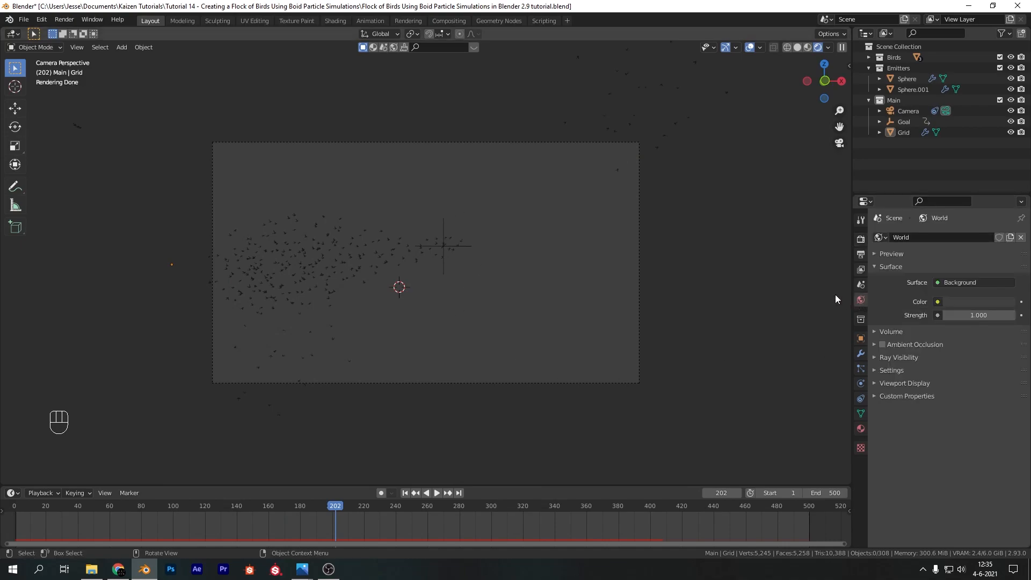
{"action": "key", "text": "ctrl+s"}
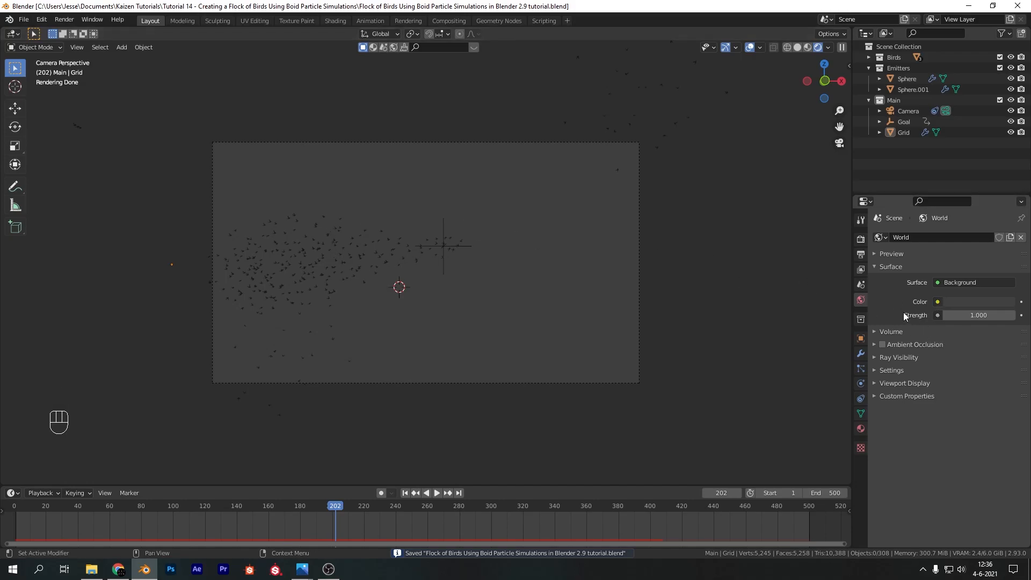
{"action": "left_click", "coordinate": [938, 301]}
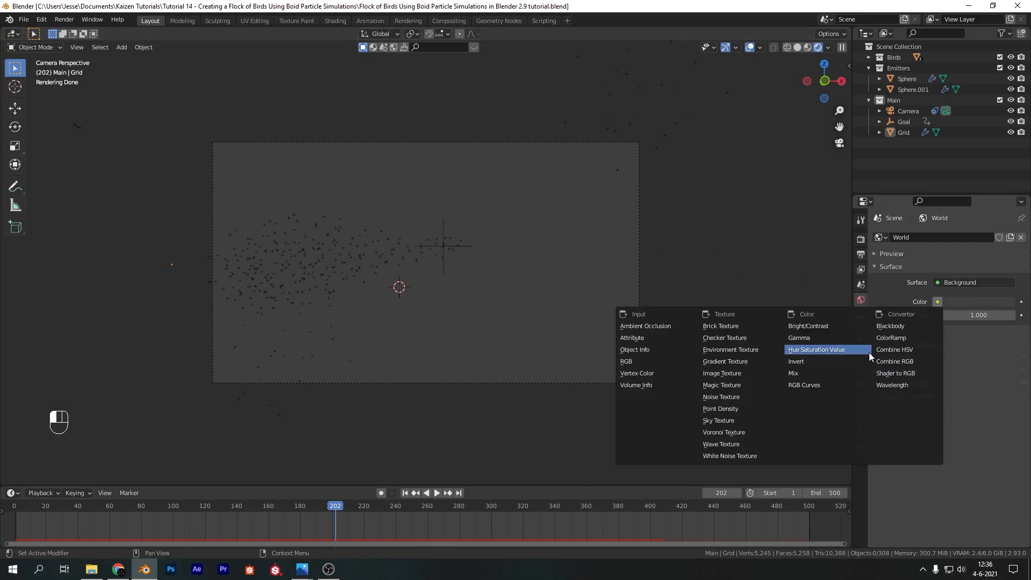
{"action": "left_click", "coordinate": [938, 302]}
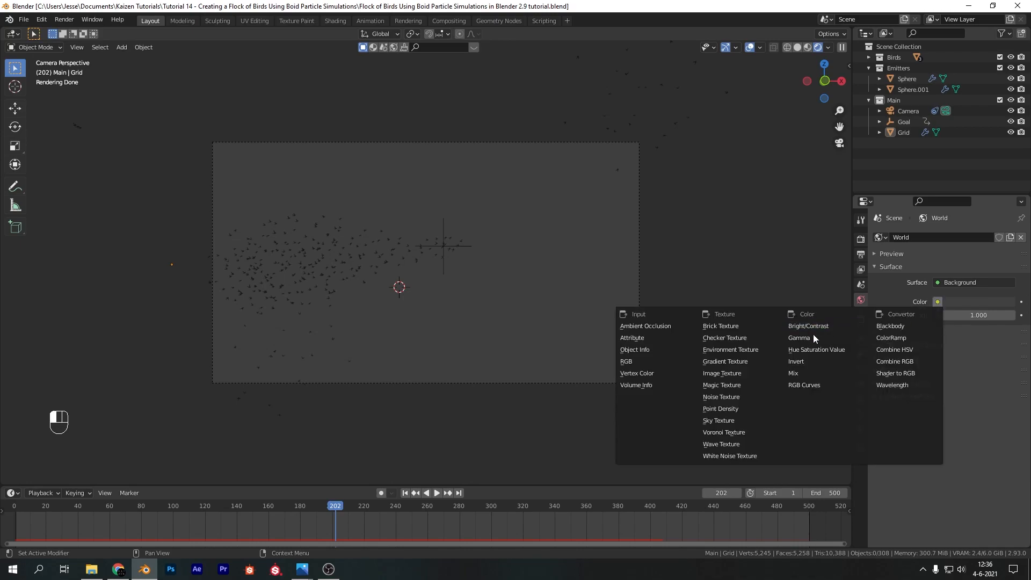
{"action": "left_click", "coordinate": [762, 350]}
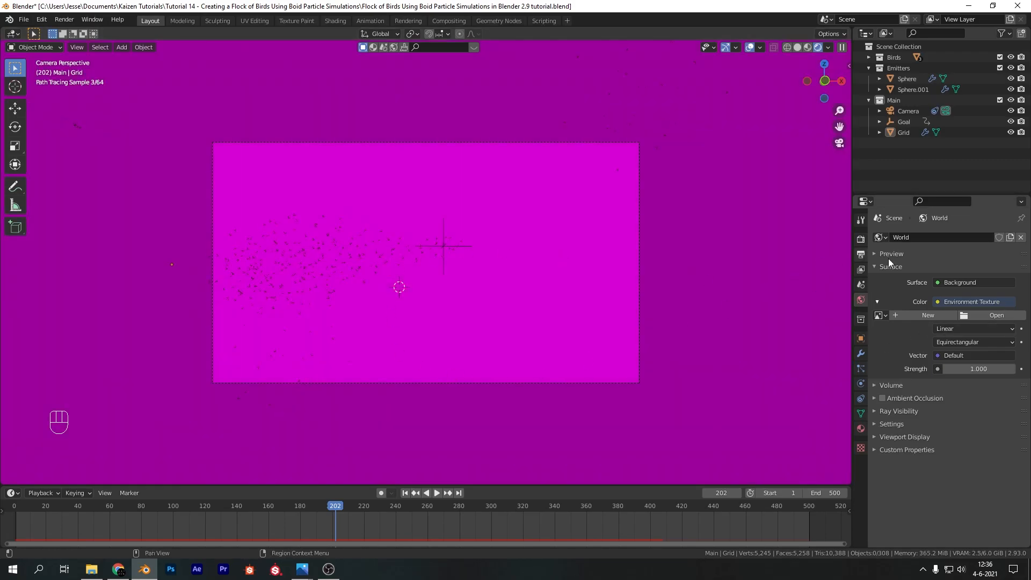
Load kloppenheim_06_4k.hdr from the HDRI Library folder as the world's environment image
{"action": "left_click", "coordinate": [990, 314]}
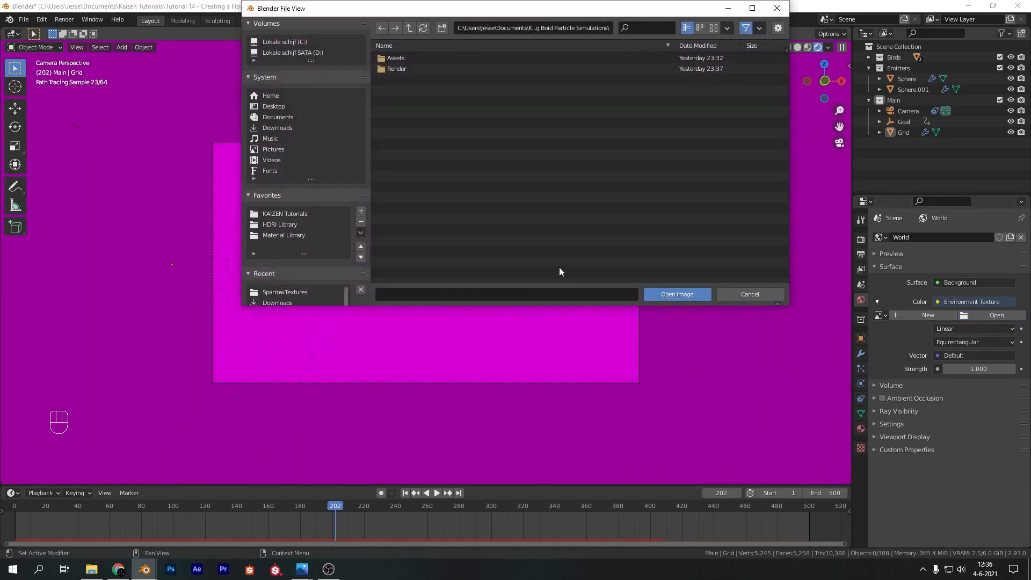
{"action": "left_click", "coordinate": [297, 224]}
{"action": "left_click", "coordinate": [435, 112]}
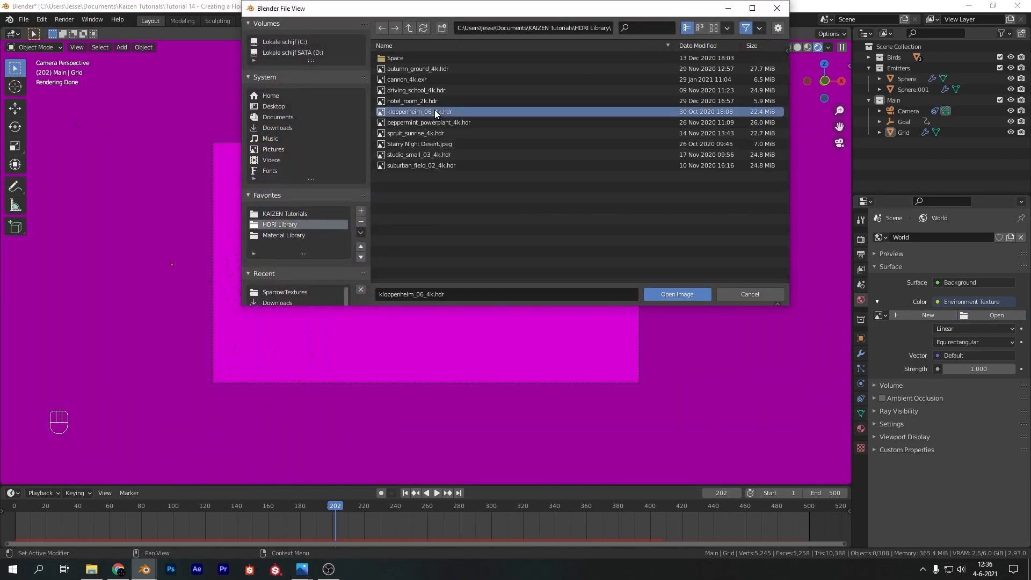
{"action": "double_click", "coordinate": [434, 111]}
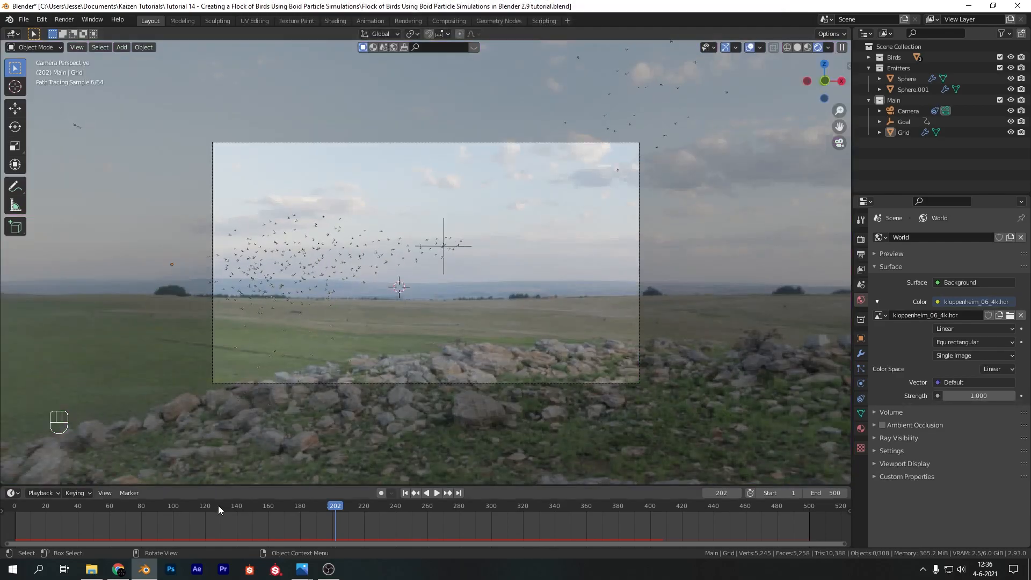
Switch to Chrome, close the Sketchfab page, and examine the Kloppenheim 06 page's download options on HDRI Haven
{"action": "left_click", "coordinate": [119, 573]}
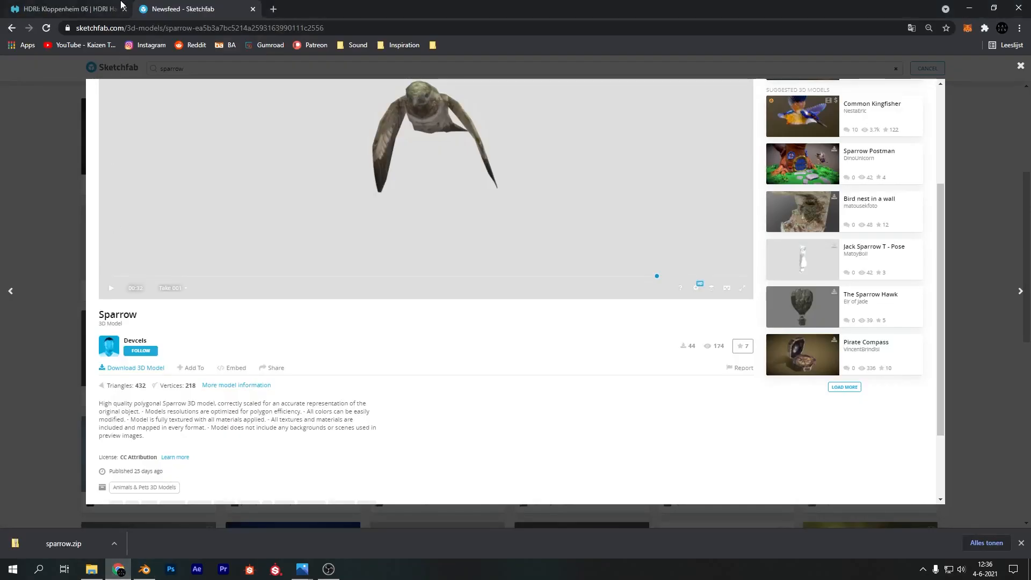
{"action": "left_click", "coordinate": [253, 9]}
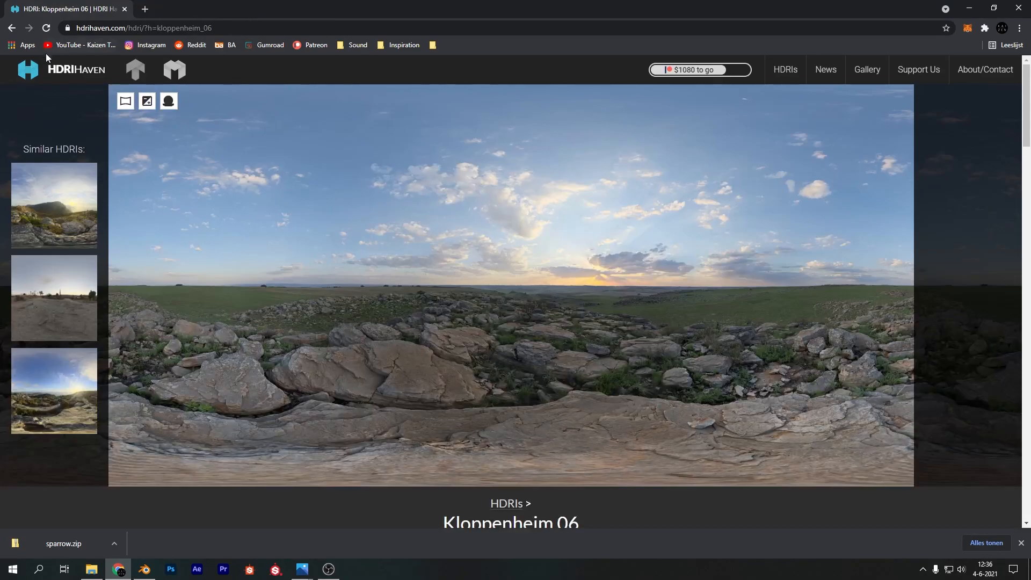
{"action": "scroll", "coordinate": [539, 269], "scroll_direction": "down", "scroll_amount": 2}
{"action": "scroll", "coordinate": [537, 278], "scroll_direction": "up", "scroll_amount": 2}
{"action": "scroll", "coordinate": [660, 250], "scroll_direction": "down", "scroll_amount": 10}
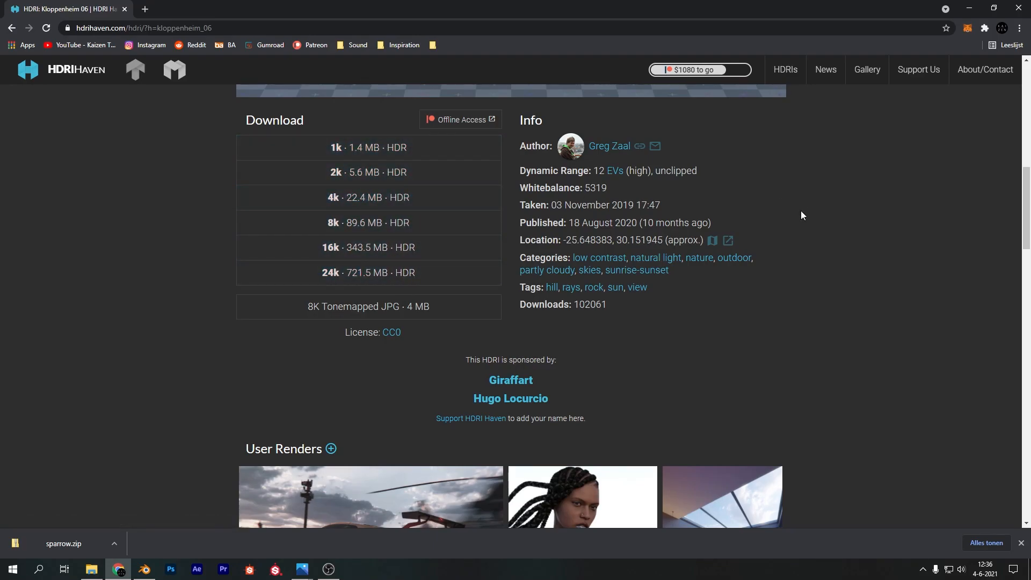
Switch back to Blender, open the Shading workspace, and show the camera view in rendered shading
{"action": "left_click", "coordinate": [145, 569]}
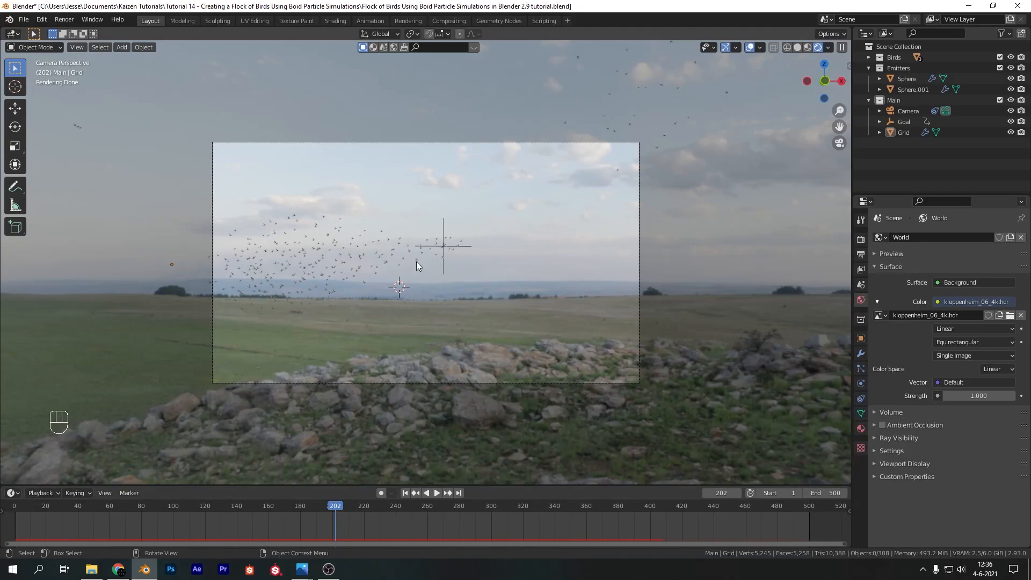
{"action": "left_click", "coordinate": [341, 21]}
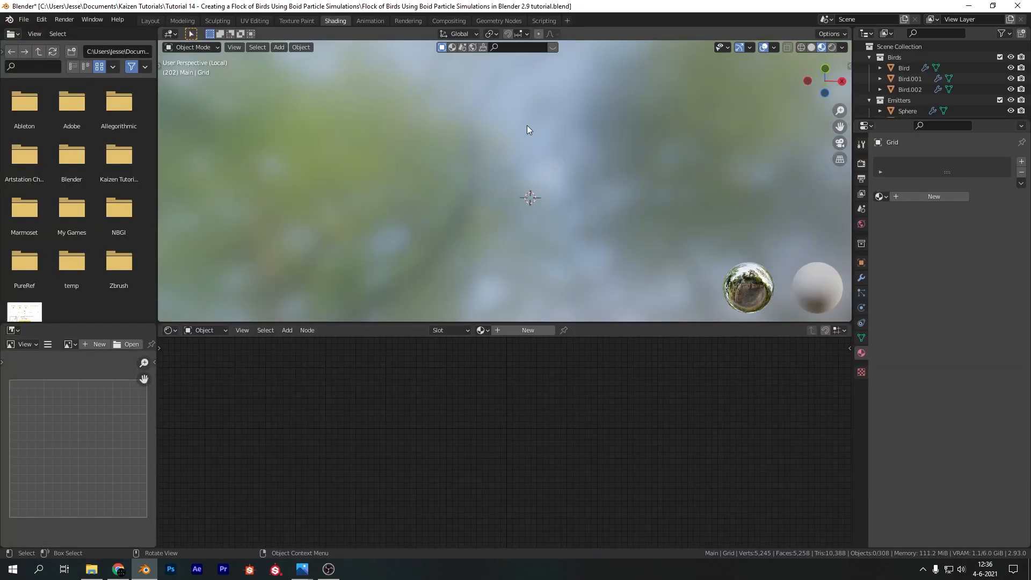
{"action": "key", "text": "KP_0"}
{"action": "key", "text": "z"}
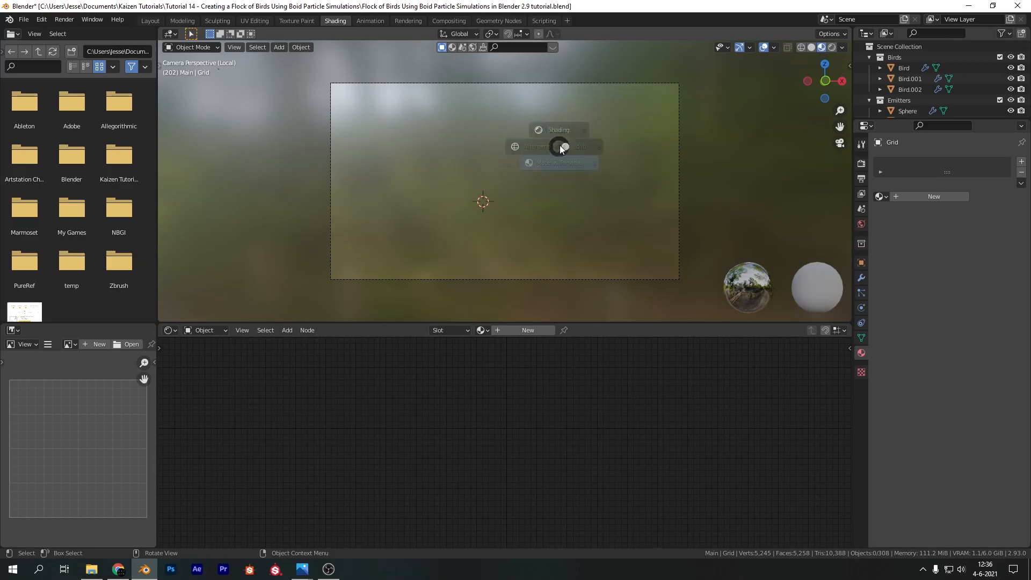
{"action": "left_click", "coordinate": [568, 82]}
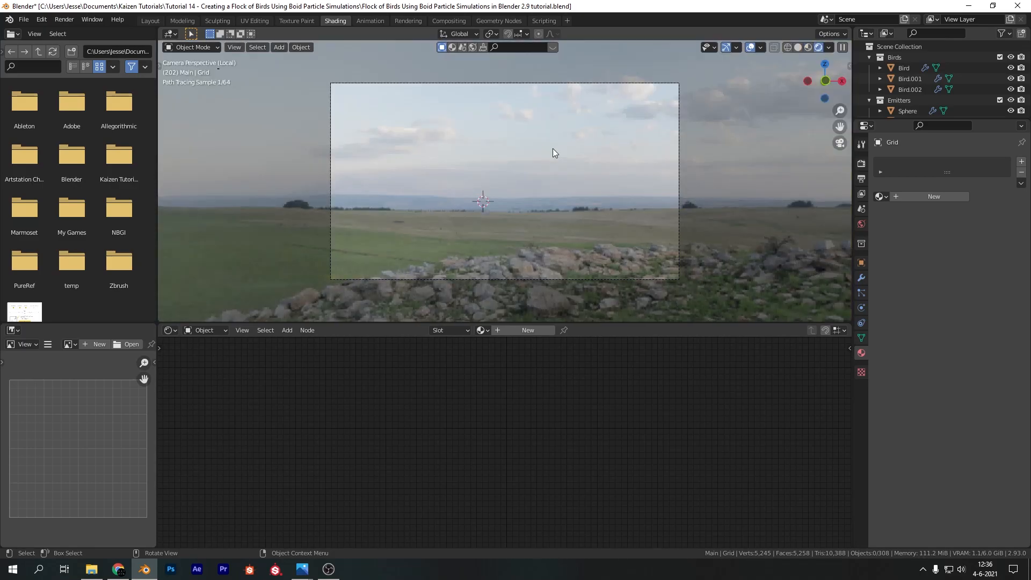
Leave local view in the camera view and display the World shader nodes in the node editor
{"action": "key", "text": "KP_0"}
{"action": "key", "text": "KP_0"}
{"action": "left_click", "coordinate": [201, 330]}
{"action": "left_click", "coordinate": [219, 355]}
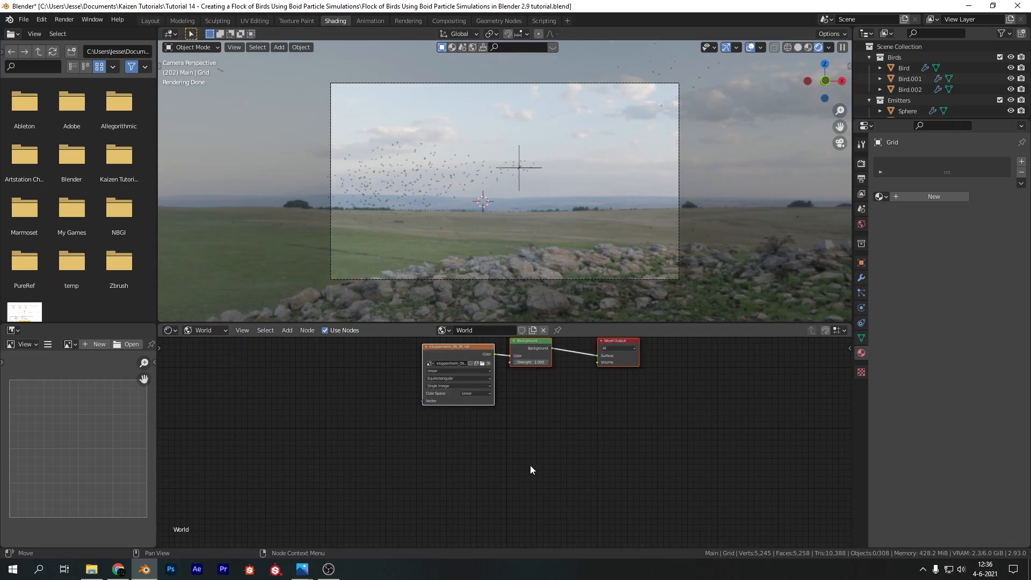
Add Texture Coordinate and Mapping nodes in front of the kloppenheim_06_4k.hdr environment texture node
{"action": "scroll", "coordinate": [597, 417], "scroll_direction": "up", "scroll_amount": 3}
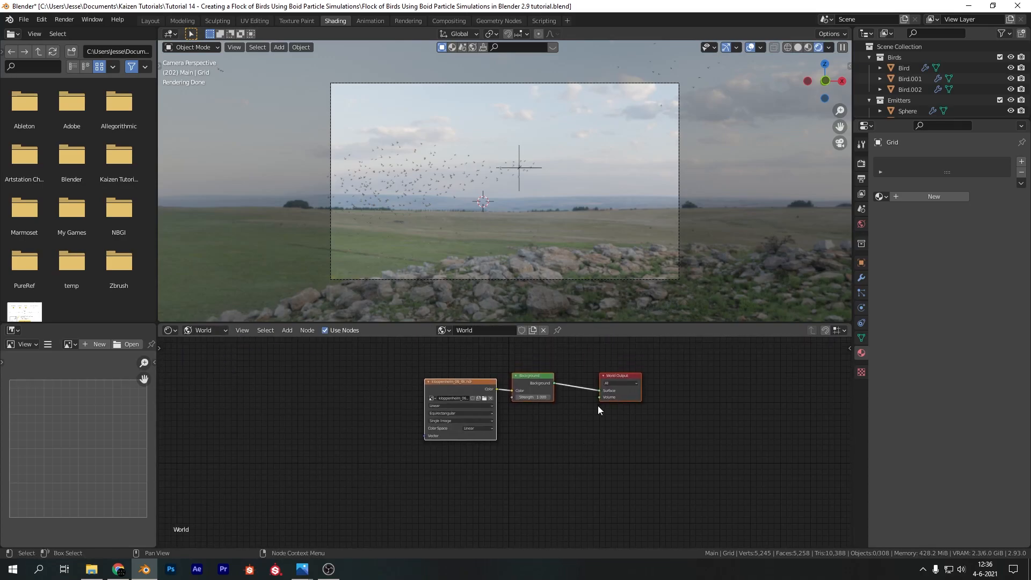
{"action": "scroll", "coordinate": [571, 416], "scroll_direction": "up", "scroll_amount": 3}
{"action": "middle_click_drag", "start_coordinate": [546, 430], "coordinate": [657, 510]}
{"action": "left_click", "coordinate": [518, 430]}
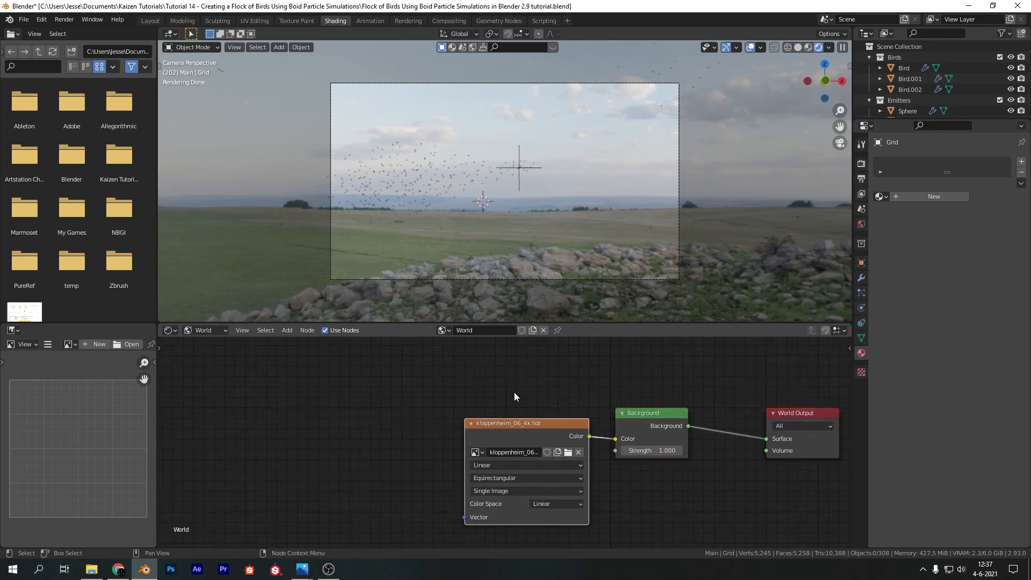
{"action": "scroll", "coordinate": [516, 395], "scroll_direction": "down", "scroll_amount": 2}
{"action": "key", "text": "ctrl+t"}
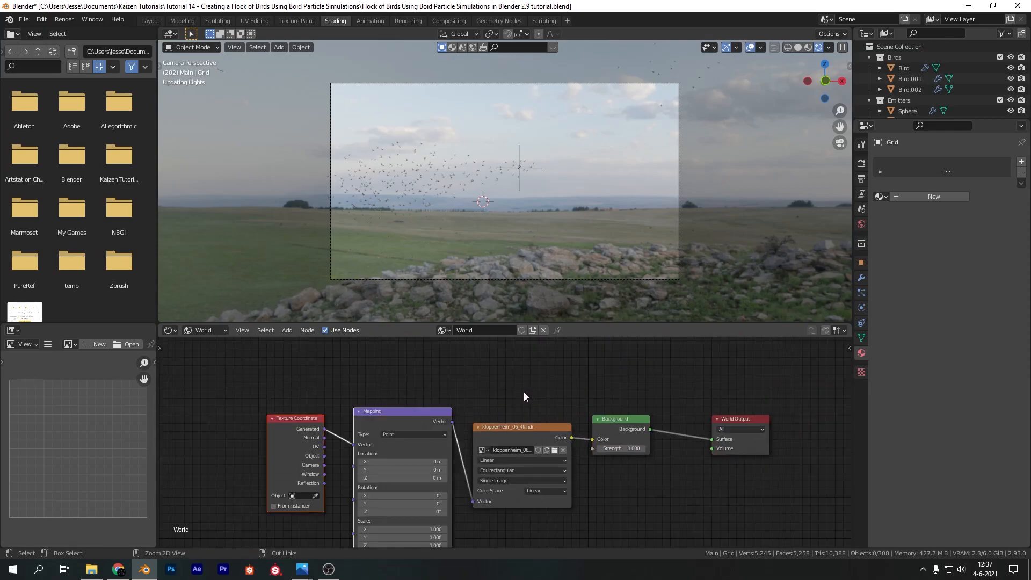
{"action": "key", "text": "Home"}
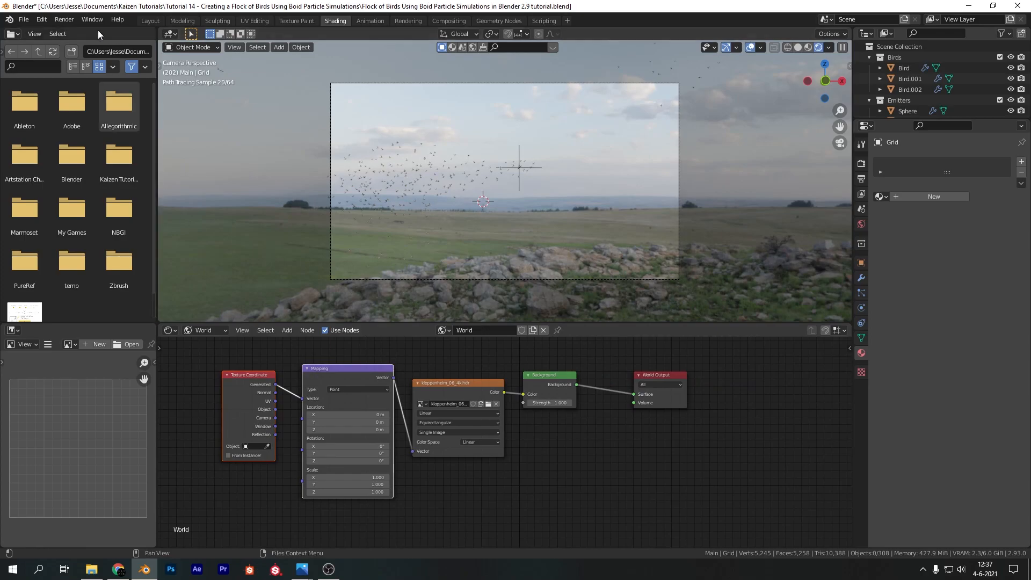
Check in the add-on preferences whether the Node Wrangler add-on is enabled, and close the preferences
{"action": "left_click", "coordinate": [41, 20]}
{"action": "left_click", "coordinate": [59, 172]}
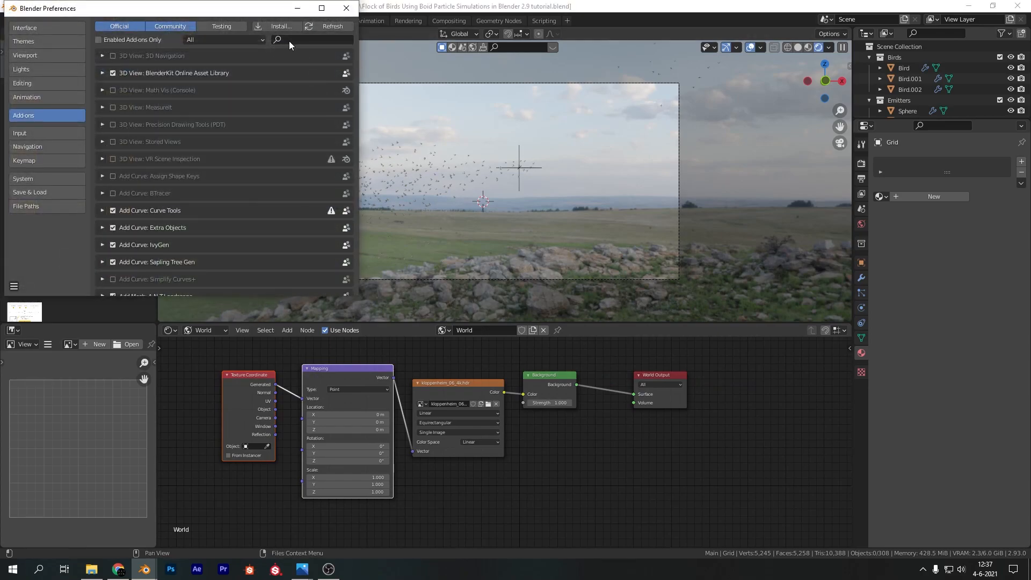
{"action": "left_click", "coordinate": [299, 41]}
{"action": "type", "text": "node wran"}
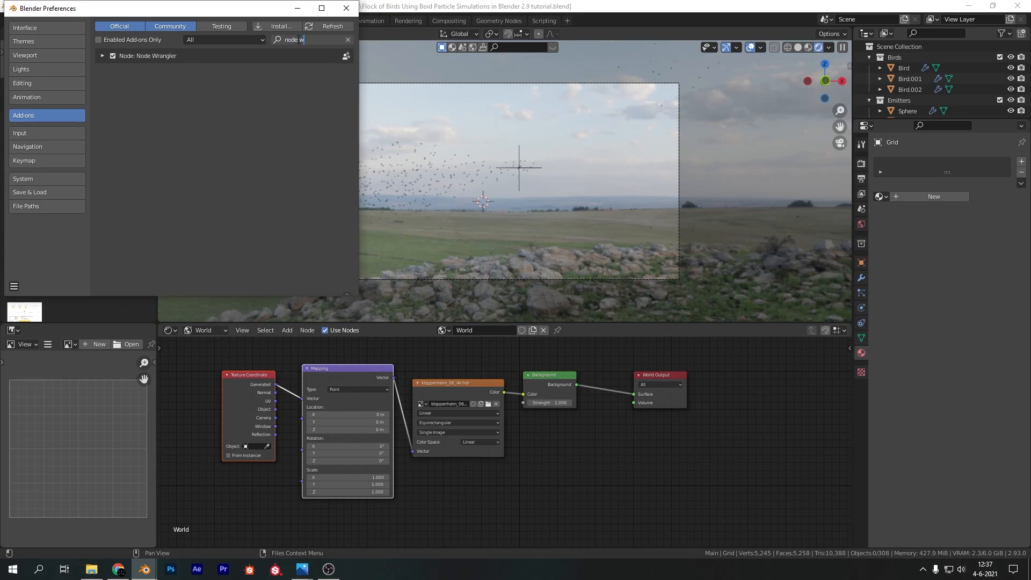
{"action": "left_click", "coordinate": [346, 8]}
Set the Mapping node's Z rotation to about -0.7° to turn the HDRI background slightly
{"action": "left_click_drag", "start_coordinate": [206, 339], "coordinate": [407, 530]}
{"action": "scroll", "coordinate": [386, 469], "scroll_direction": "up", "scroll_amount": 2}
{"action": "middle_click_drag", "start_coordinate": [425, 494], "coordinate": [509, 493]}
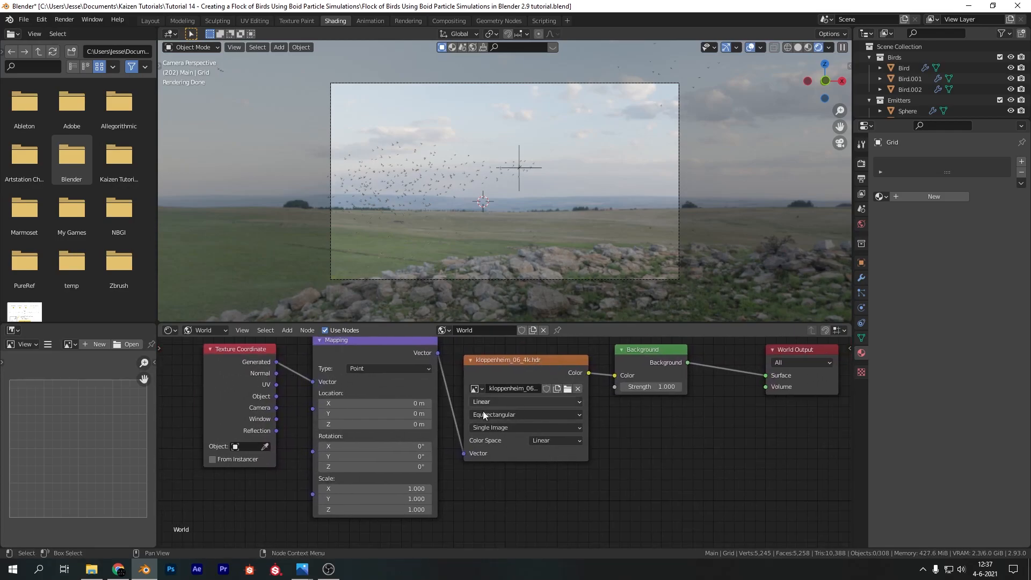
{"action": "mouse_move", "coordinate": [378, 467]}
{"action": "left_mouse_down"}
{"action": "mouse_move", "coordinate": [408, 467]}
{"action": "mouse_move", "coordinate": [322, 467]}
{"action": "mouse_move", "coordinate": [406, 467]}
{"action": "left_mouse_up"}
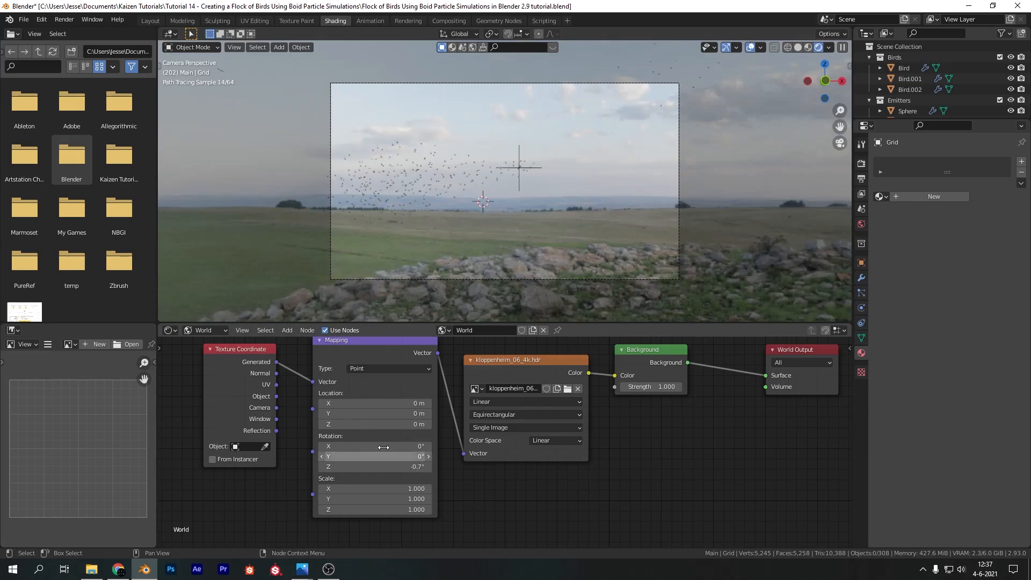
Set the Mapping node's Z location to 0.25 m so that mostly sky fills the camera frame
{"action": "mouse_move", "coordinate": [368, 424]}
{"action": "left_mouse_down"}
{"action": "mouse_move", "coordinate": [381, 424]}
{"action": "mouse_move", "coordinate": [370, 424]}
{"action": "left_mouse_up"}
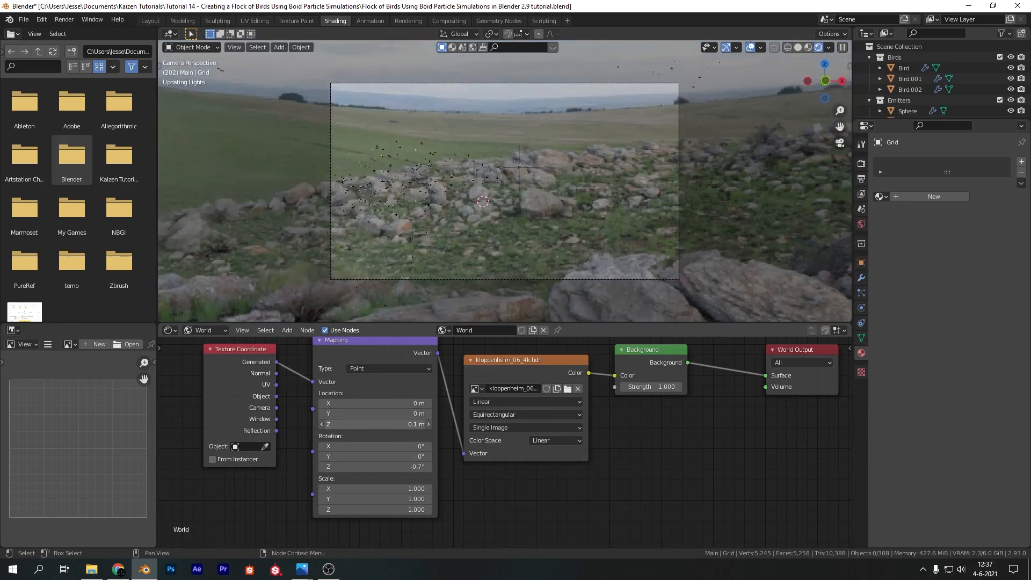
{"action": "left_click", "coordinate": [369, 424]}
{"action": "type", "text": "."}
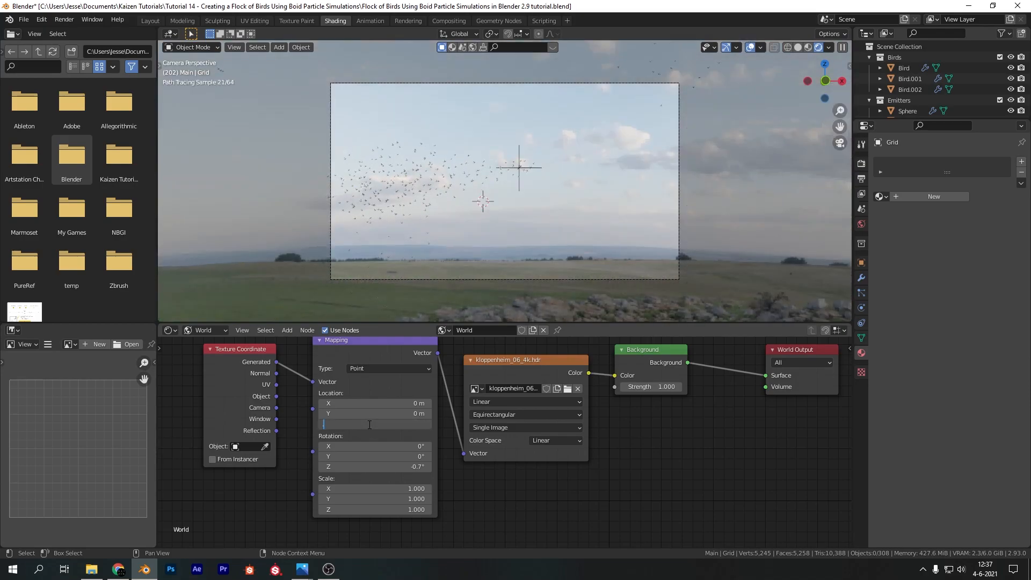
{"action": "type", "text": "2"}
{"action": "key", "text": "Return"}
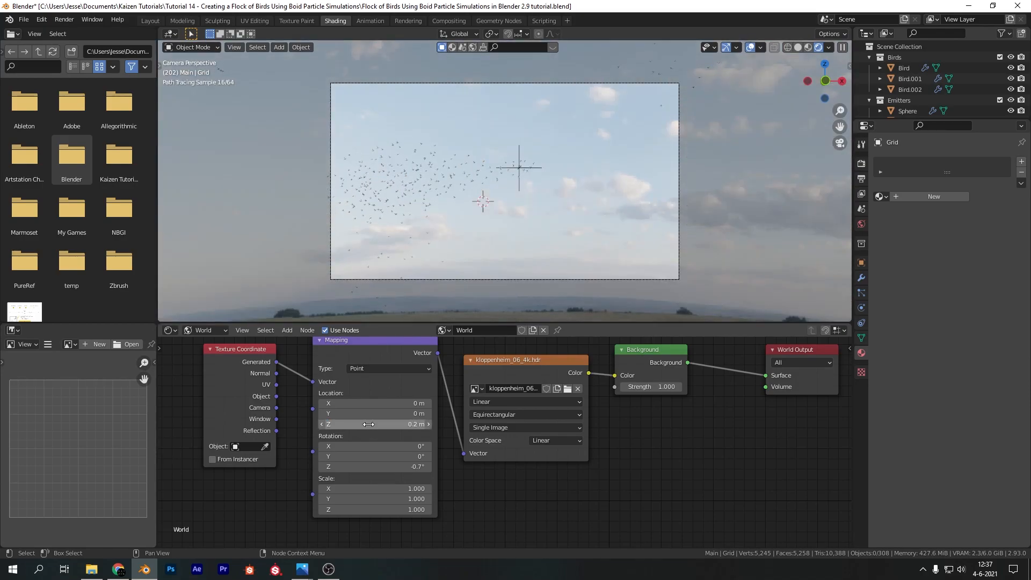
{"action": "left_click", "coordinate": [369, 424]}
{"action": "type", "text": ".25"}
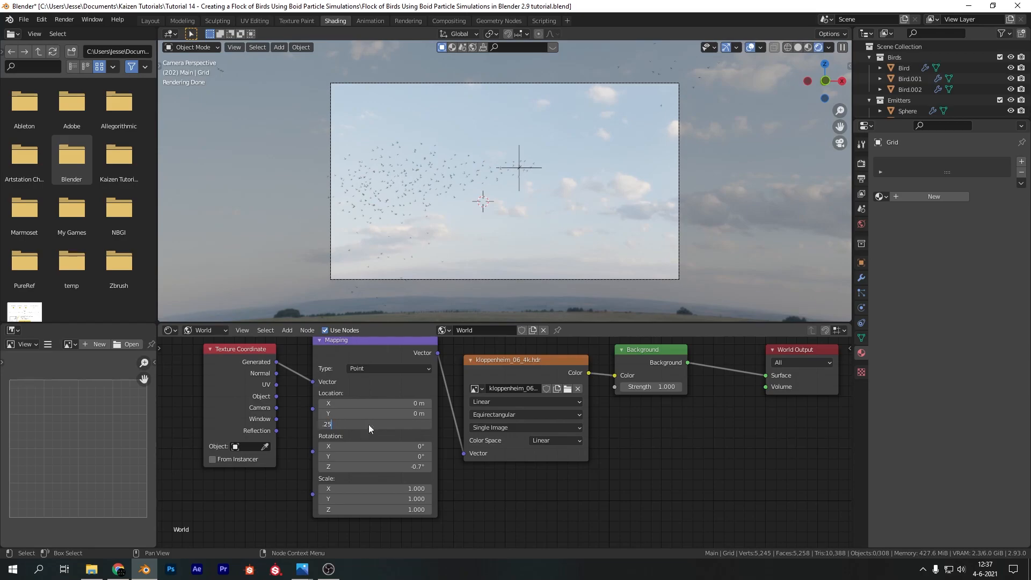
{"action": "key", "text": "Return"}
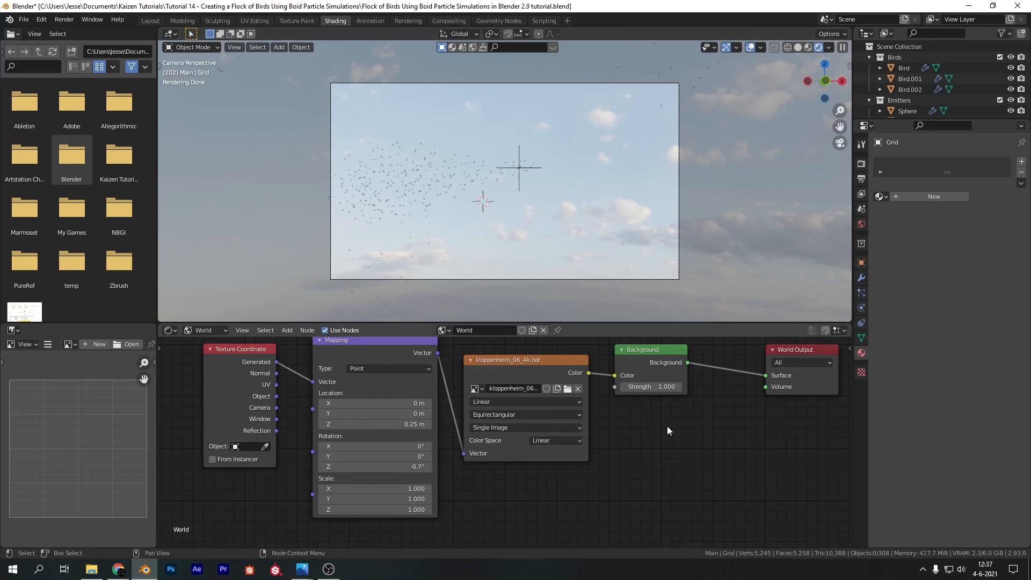
Make room between the world nodes and insert a Hue Saturation Value node between the environment texture and Background
{"action": "middle_click_drag", "start_coordinate": [653, 423], "coordinate": [594, 467]}
{"action": "left_click_drag", "start_coordinate": [610, 392], "coordinate": [674, 396]}
{"action": "scroll", "coordinate": [301, 371], "scroll_direction": "down", "scroll_amount": 4}
{"action": "left_click_drag", "start_coordinate": [244, 372], "coordinate": [537, 475]}
{"action": "key", "text": "g"}
{"action": "left_click", "coordinate": [428, 474]}
{"action": "key", "text": "shift+a"}
{"action": "left_click", "coordinate": [477, 429]}
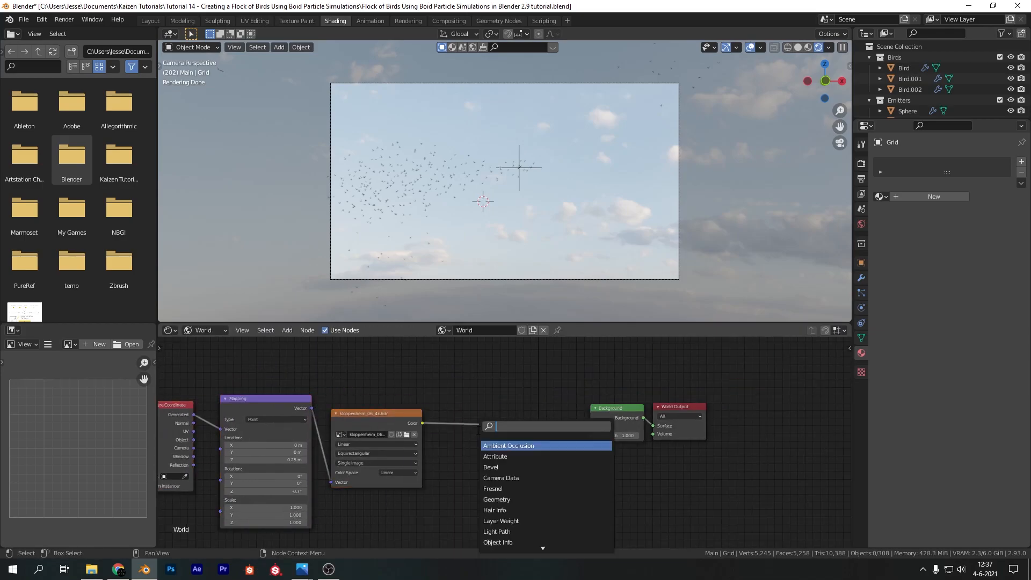
{"action": "type", "text": "hue"}
{"action": "key", "text": "Return"}
{"action": "left_click", "coordinate": [467, 410]}
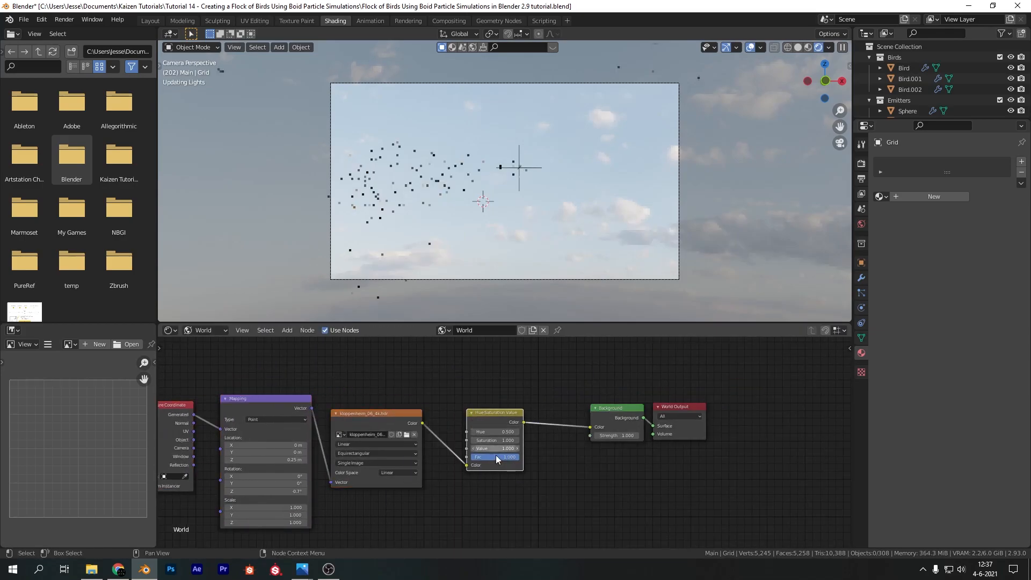
Set the Hue Saturation Value node's Saturation to 1.8 and Value to 1.1
{"action": "left_click", "coordinate": [506, 439]}
{"action": "type", "text": "1.8"}
{"action": "key", "text": "Return"}
{"action": "left_click", "coordinate": [508, 447]}
{"action": "type", "text": "1.1"}
{"action": "key", "text": "Return"}
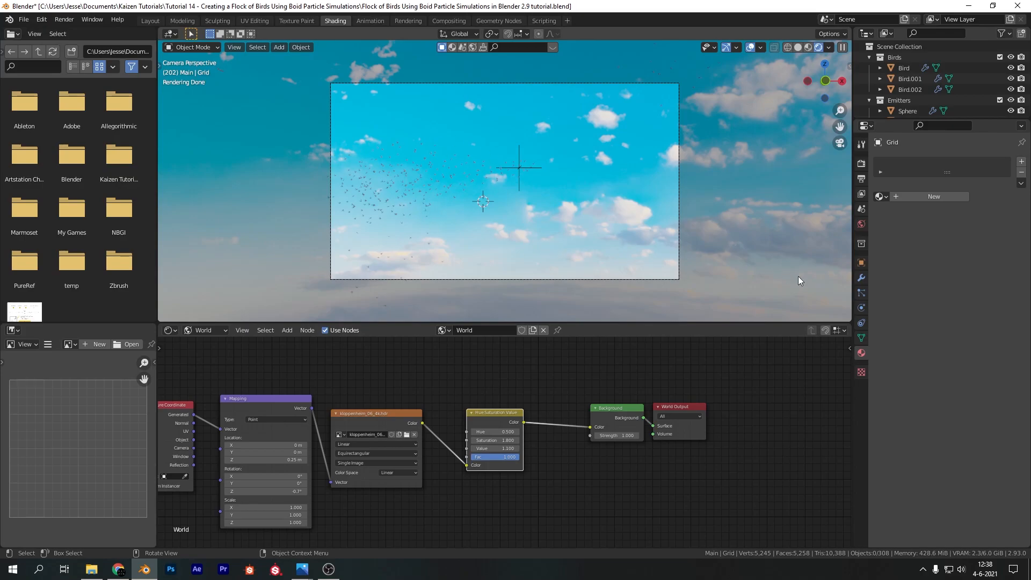
Switch the shader editor back to Object shading and open the Layout workspace
{"action": "left_click", "coordinate": [195, 333]}
{"action": "left_click", "coordinate": [201, 346]}
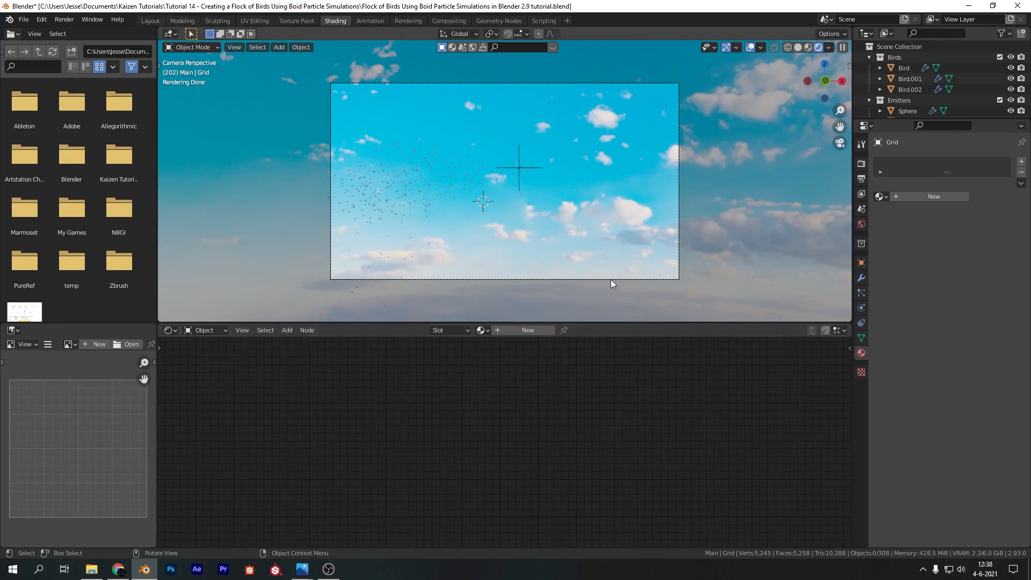
{"action": "left_click", "coordinate": [150, 21]}
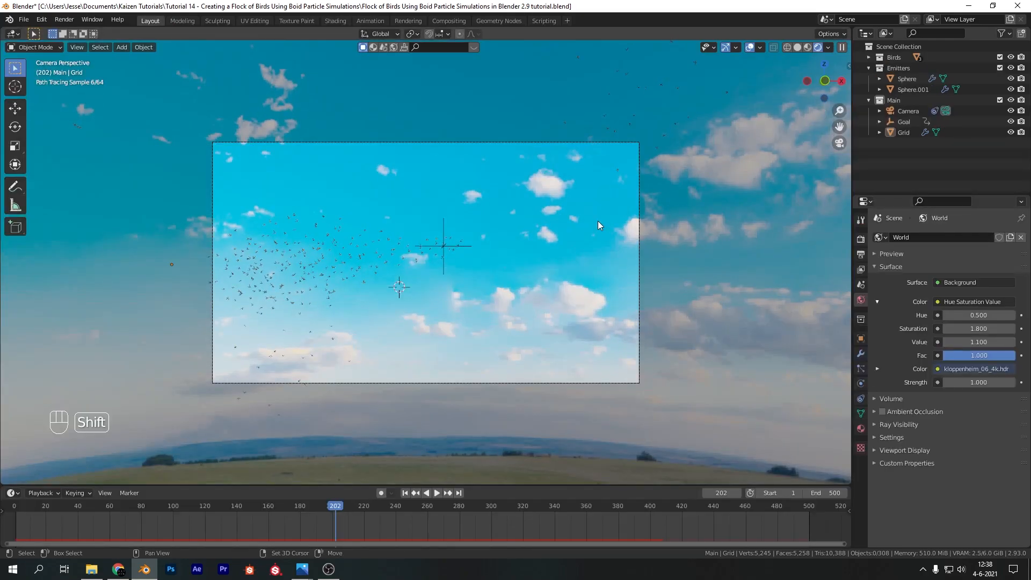
Add a sun light and move it about 2.1 m along X from the world origin
{"action": "key", "text": "shift+a"}
{"action": "mouse_move", "coordinate": [584, 357]}
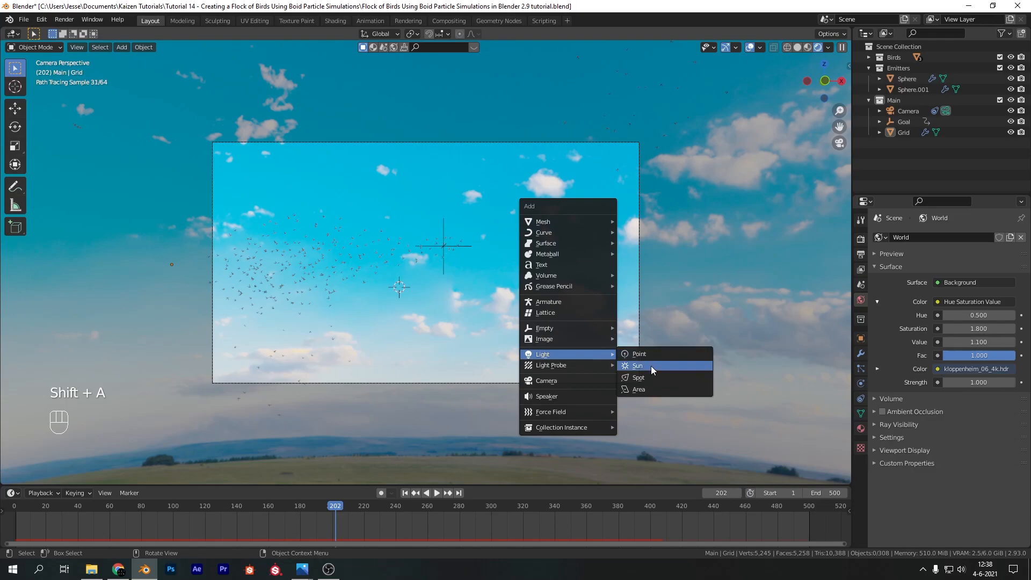
{"action": "left_click", "coordinate": [651, 365]}
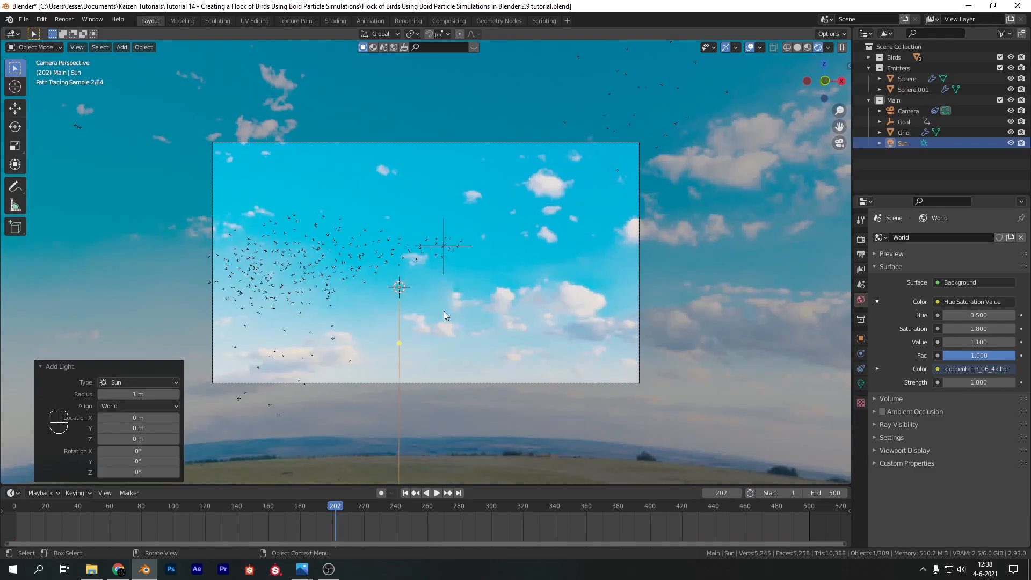
{"action": "key", "text": "g"}
{"action": "left_click", "coordinate": [501, 312]}
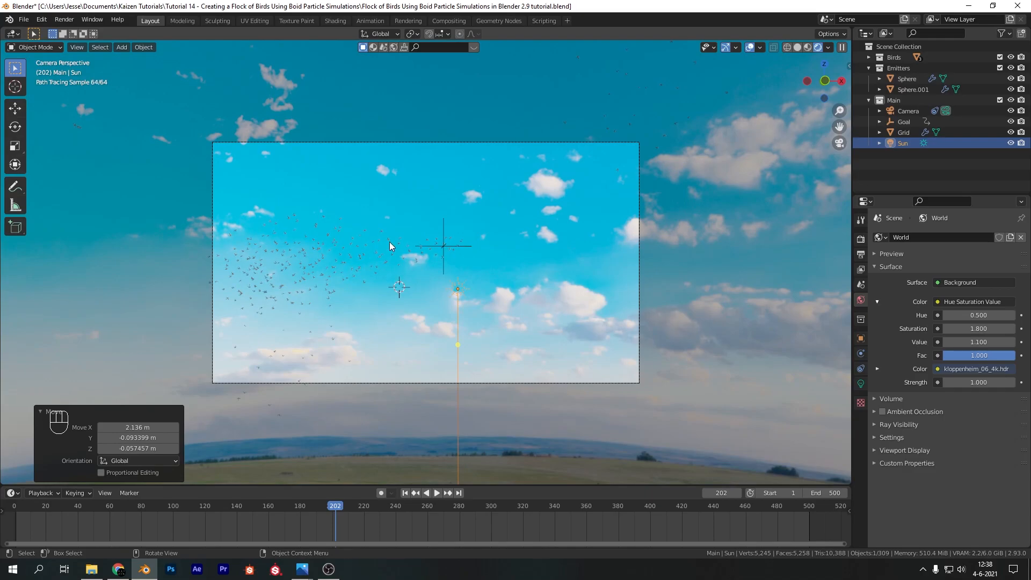
Rotate the sun about 85° in top view to a rotation of -110°, -45°, -131°, and return to the camera view
{"action": "key", "text": "KP_7"}
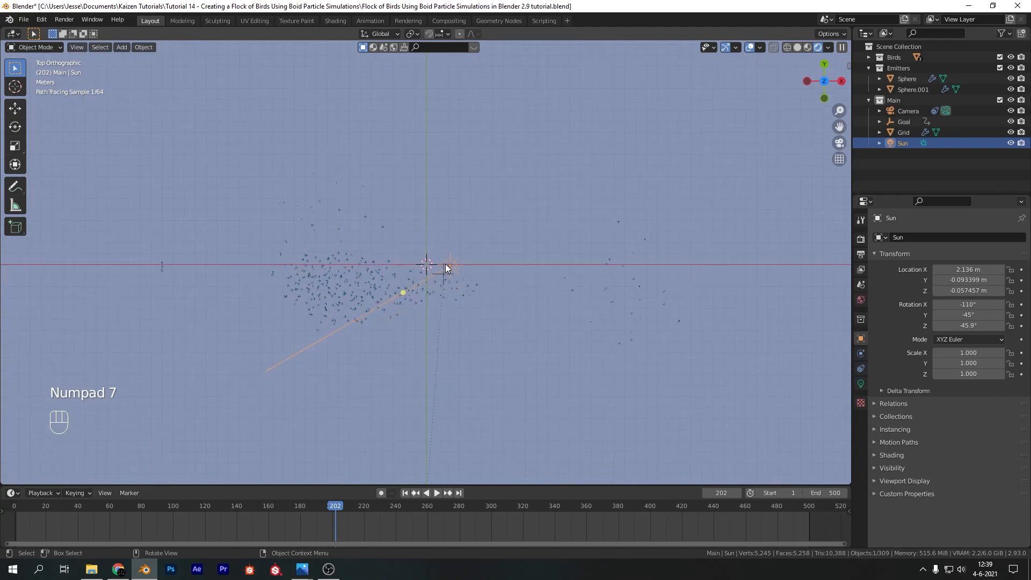
{"action": "key", "text": "r"}
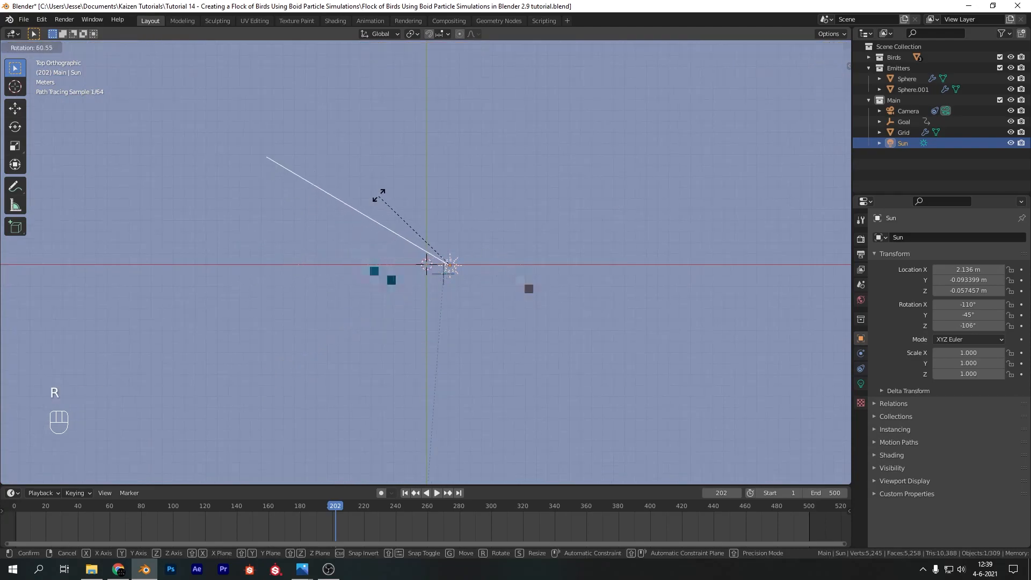
{"action": "left_click", "coordinate": [414, 169]}
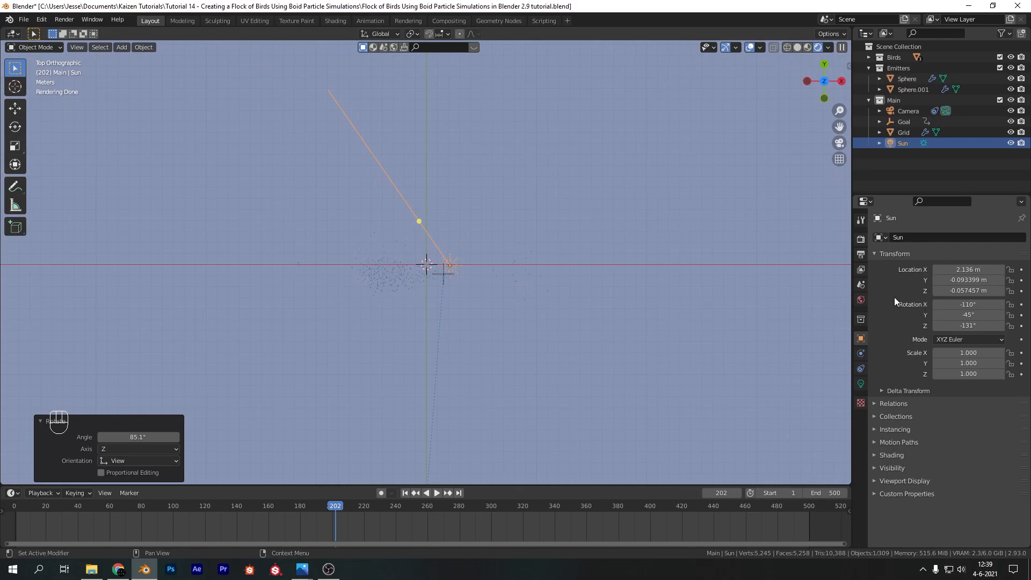
{"action": "key", "text": "KP_0"}
{"action": "key", "text": "KP_0"}
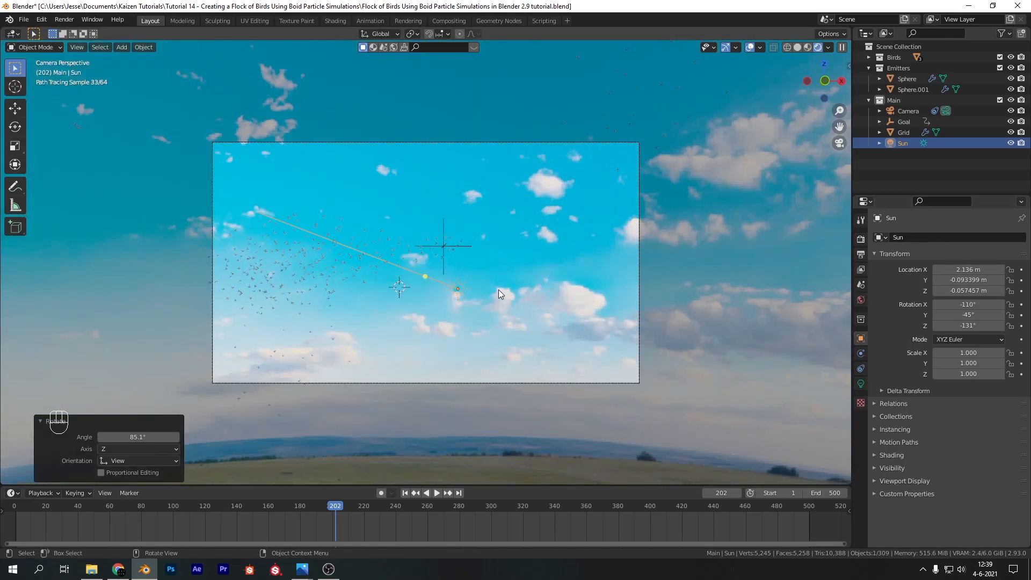
Set the sun light's strength to 5
{"action": "left_click", "coordinate": [861, 383]}
{"action": "left_click", "coordinate": [962, 308]}
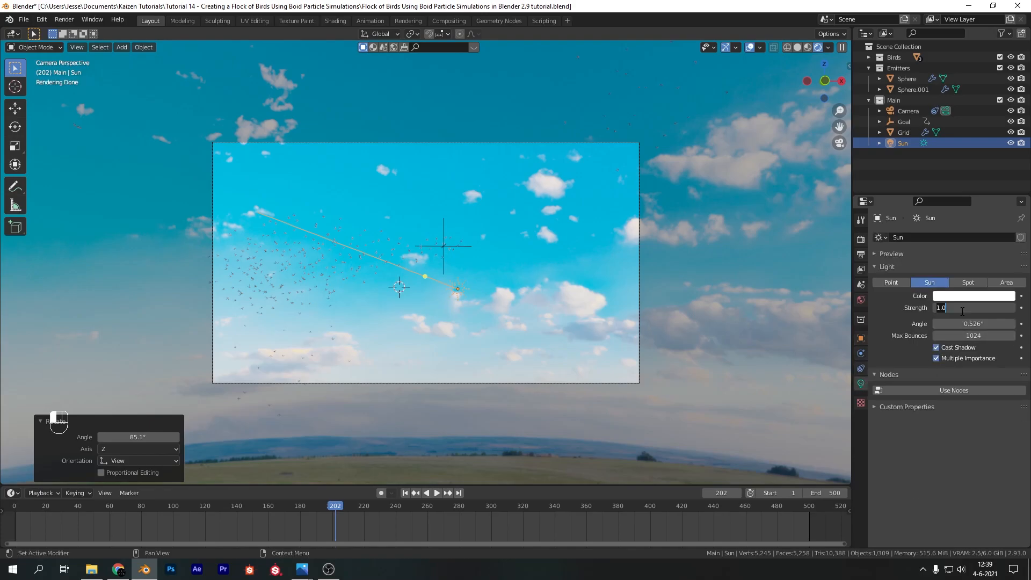
{"action": "key", "text": "Return"}
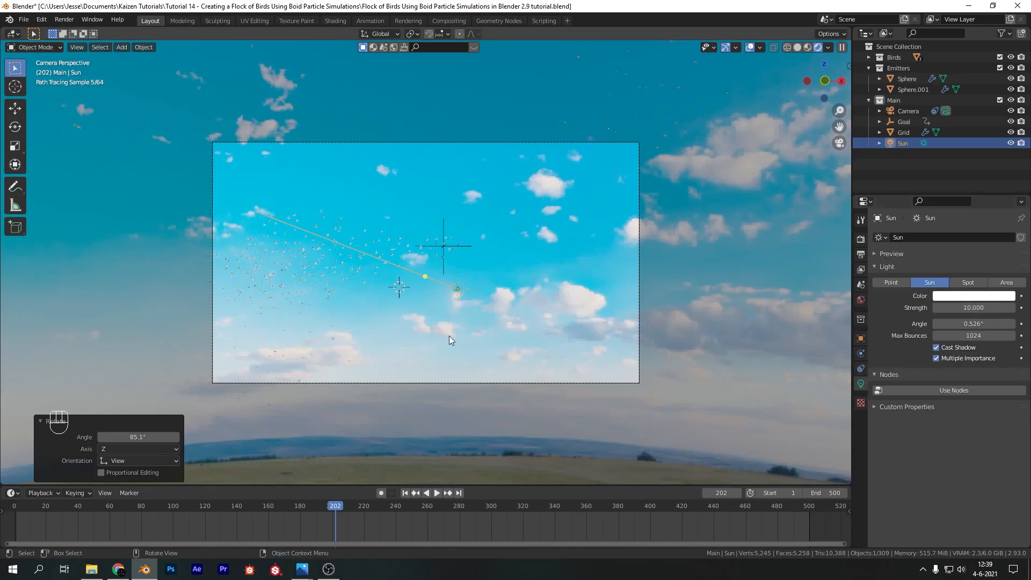
{"action": "left_click", "coordinate": [973, 308]}
{"action": "type", "text": "5"}
{"action": "key", "text": "Return"}
Check the flock at frame 281, and return to frame 1 in solid shading
{"action": "left_click", "coordinate": [460, 507]}
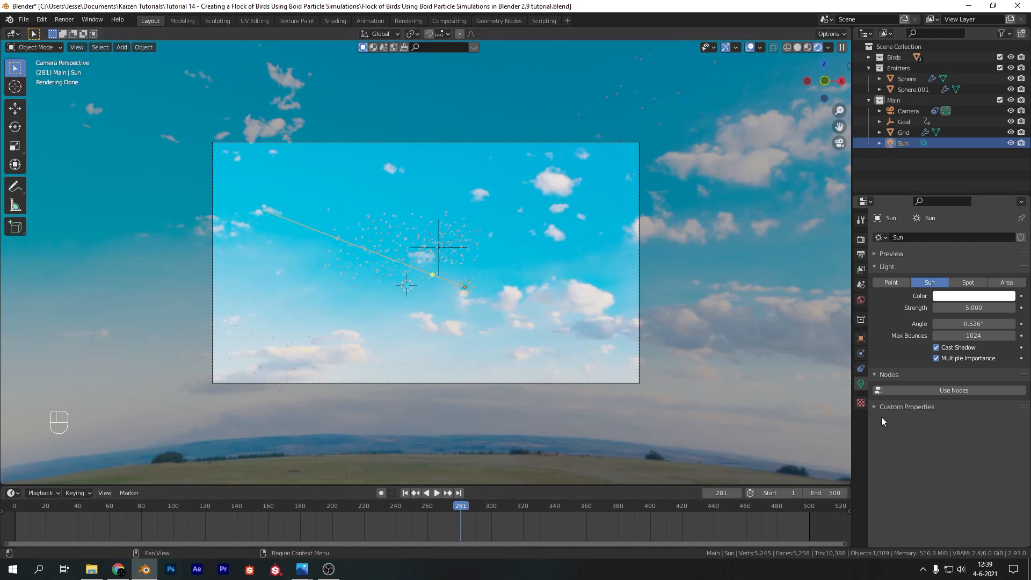
{"action": "left_click", "coordinate": [406, 493]}
{"action": "key", "text": "z"}
{"action": "left_click", "coordinate": [541, 247]}
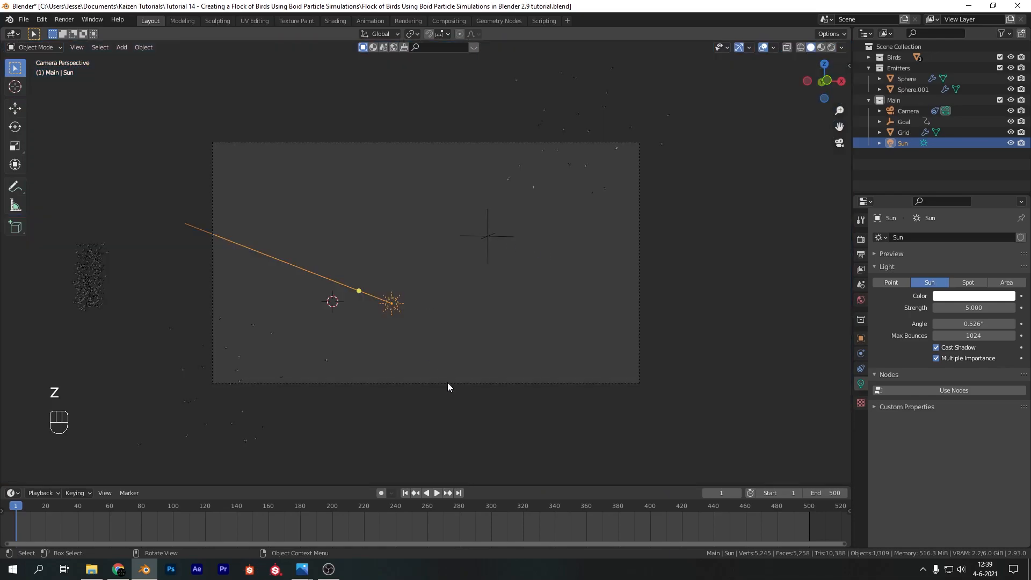
Enable the camera's depth of field with the Goal empty as focus object and an F-Stop of 1.4
{"action": "left_click", "coordinate": [481, 236]}
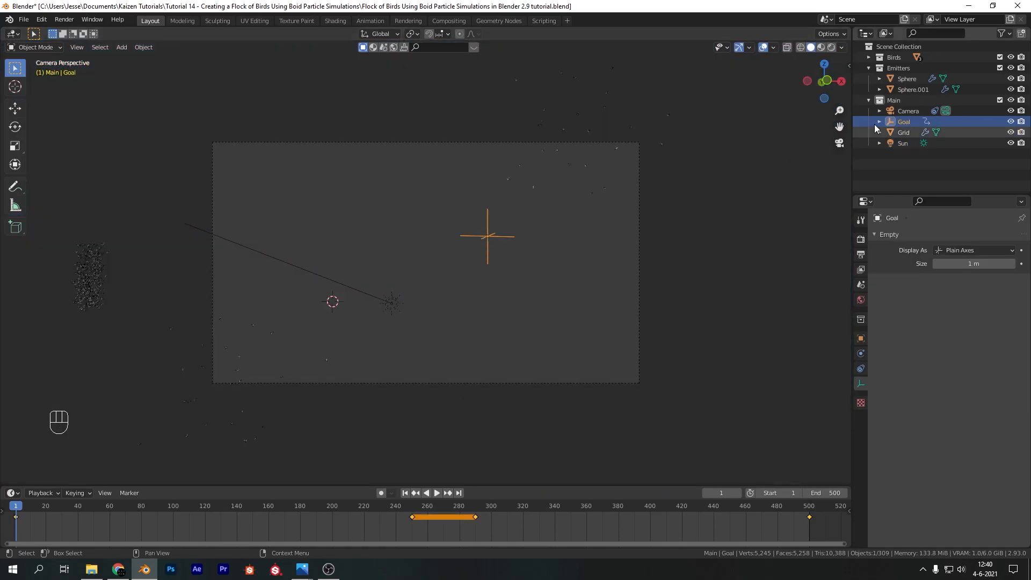
{"action": "left_click", "coordinate": [893, 113]}
{"action": "left_click", "coordinate": [860, 383]}
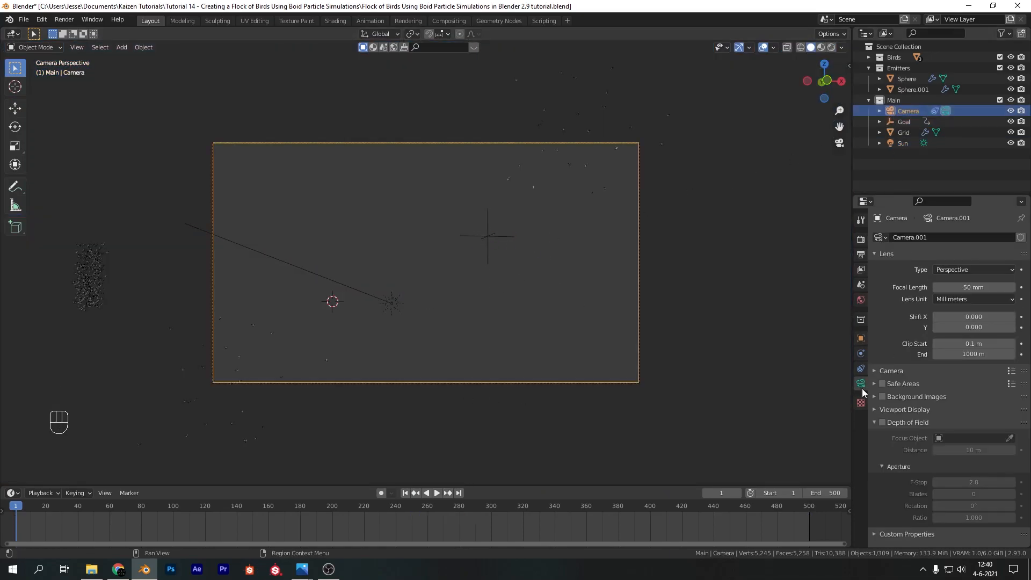
{"action": "left_click", "coordinate": [883, 422]}
{"action": "left_click", "coordinate": [1009, 439]}
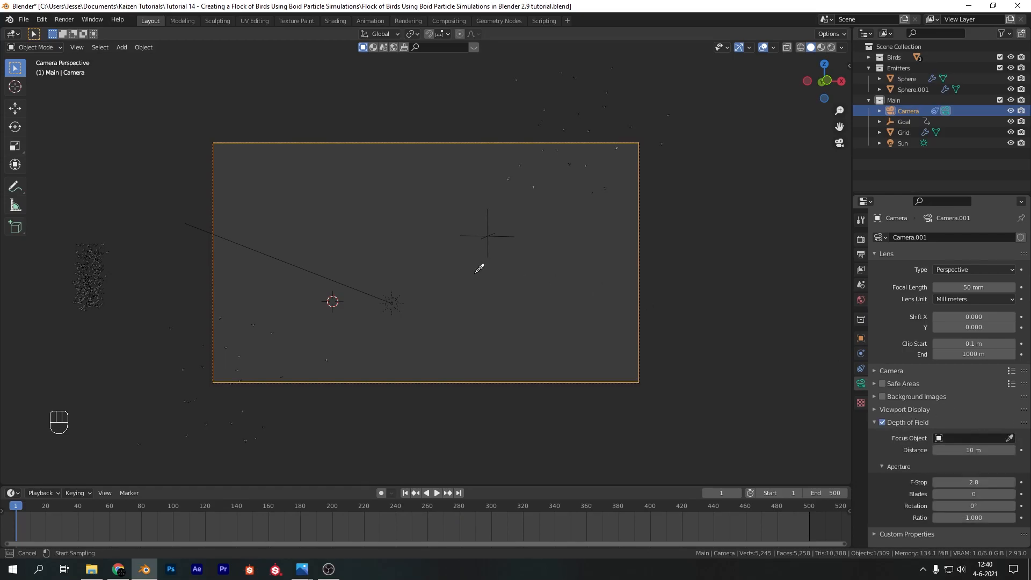
{"action": "left_click", "coordinate": [492, 231]}
{"action": "left_click", "coordinate": [970, 481]}
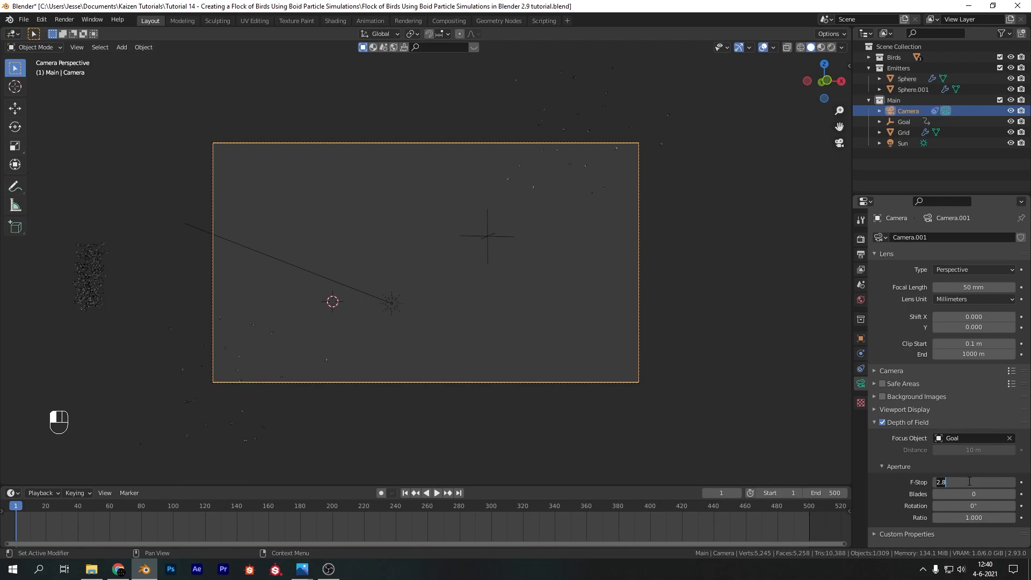
{"action": "type", "text": "1.4"}
{"action": "key", "text": "Return"}
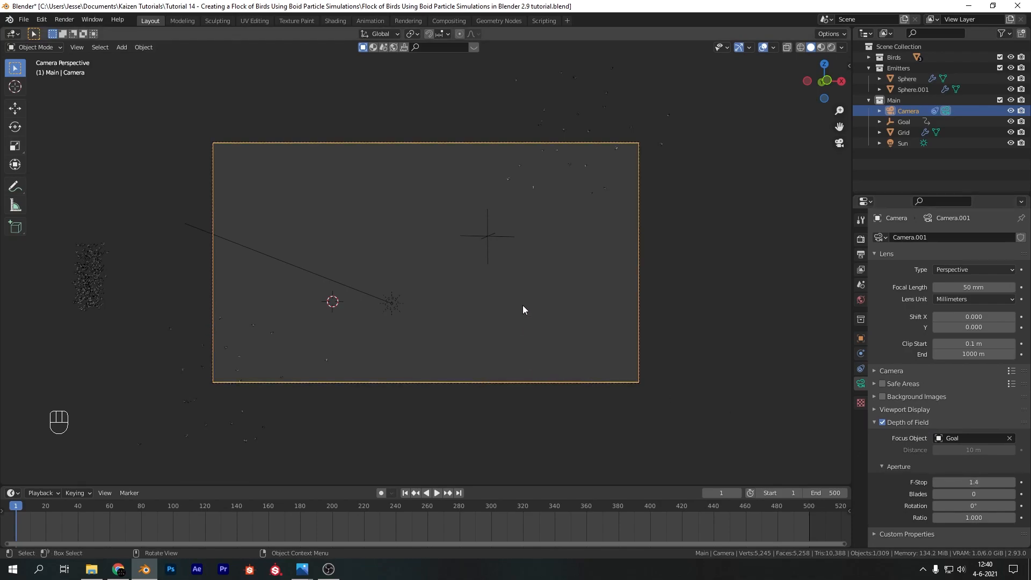
Deselect the camera and look for Sapling Tree Gen among the curve objects that can be added
{"action": "key", "text": "shift"}
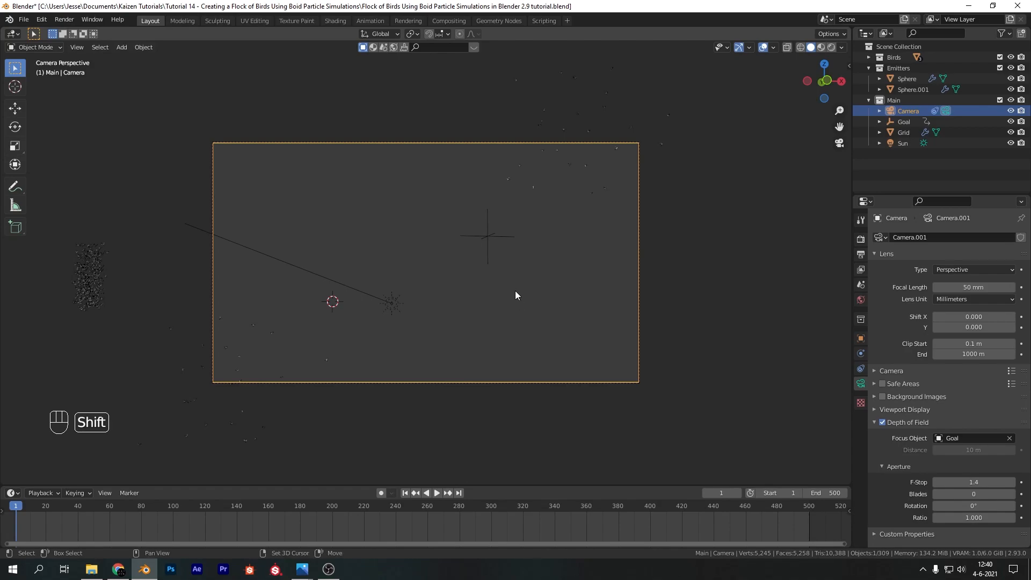
{"action": "left_click", "coordinate": [513, 294]}
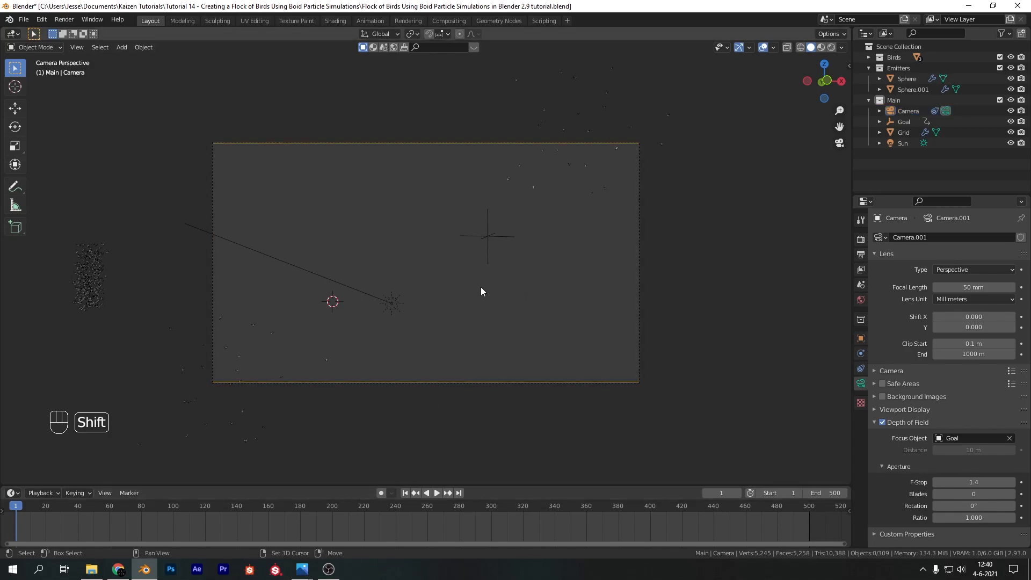
{"action": "key", "text": "shift+a"}
{"action": "mouse_move", "coordinate": [469, 166]}
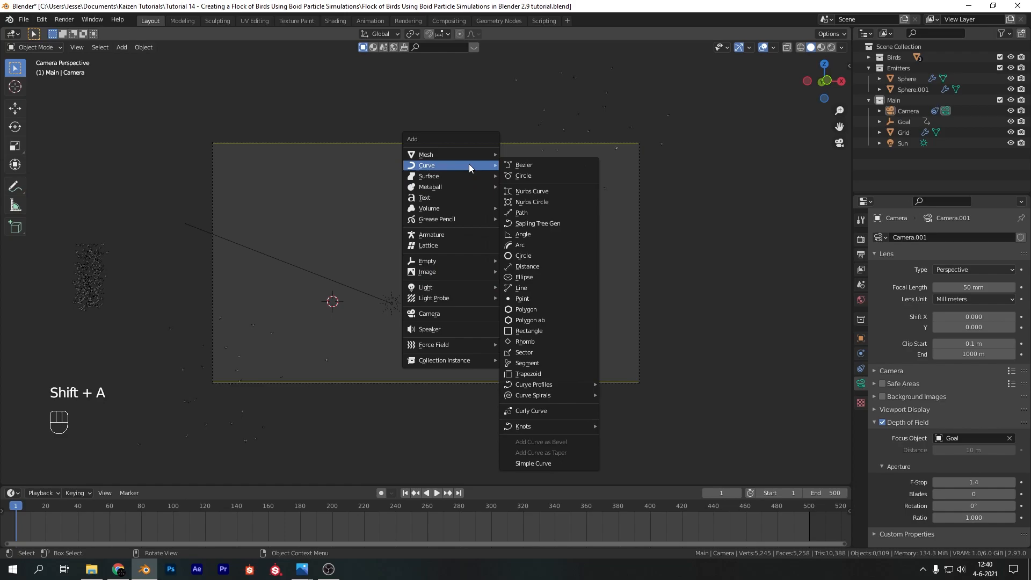
{"action": "left_click", "coordinate": [553, 224]}
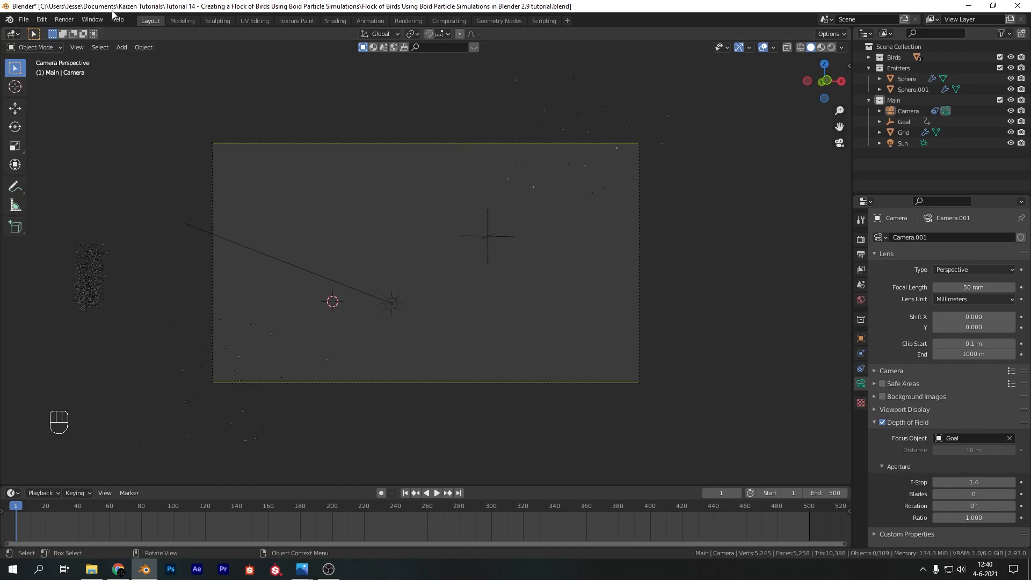
Search the add-on preferences for "sapling" to check Sapling Tree Gen, clear the search and close the preferences
{"action": "left_click", "coordinate": [41, 20]}
{"action": "left_click", "coordinate": [67, 172]}
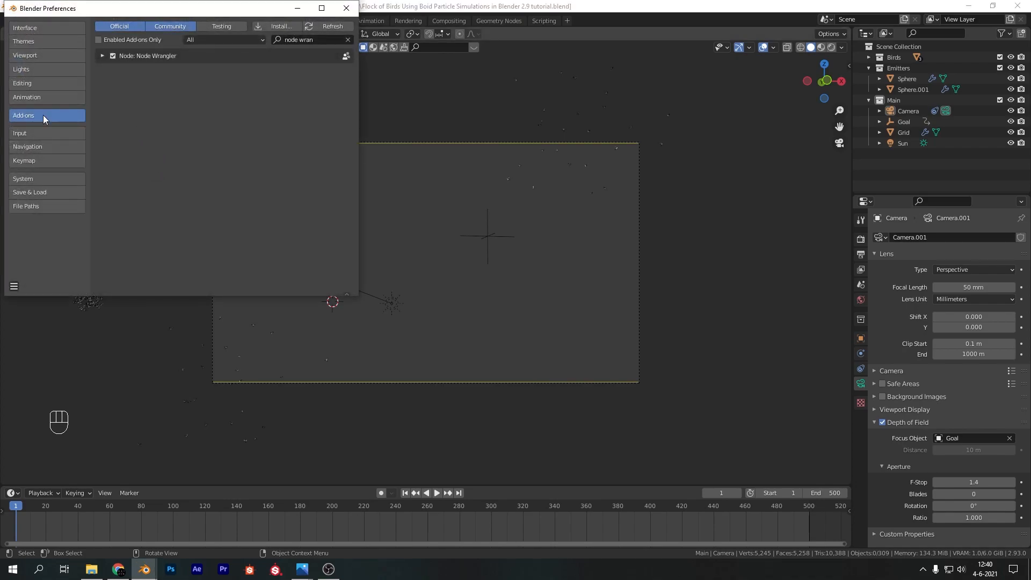
{"action": "left_click", "coordinate": [348, 41]}
{"action": "left_click", "coordinate": [314, 39]}
{"action": "type", "text": "sapling"}
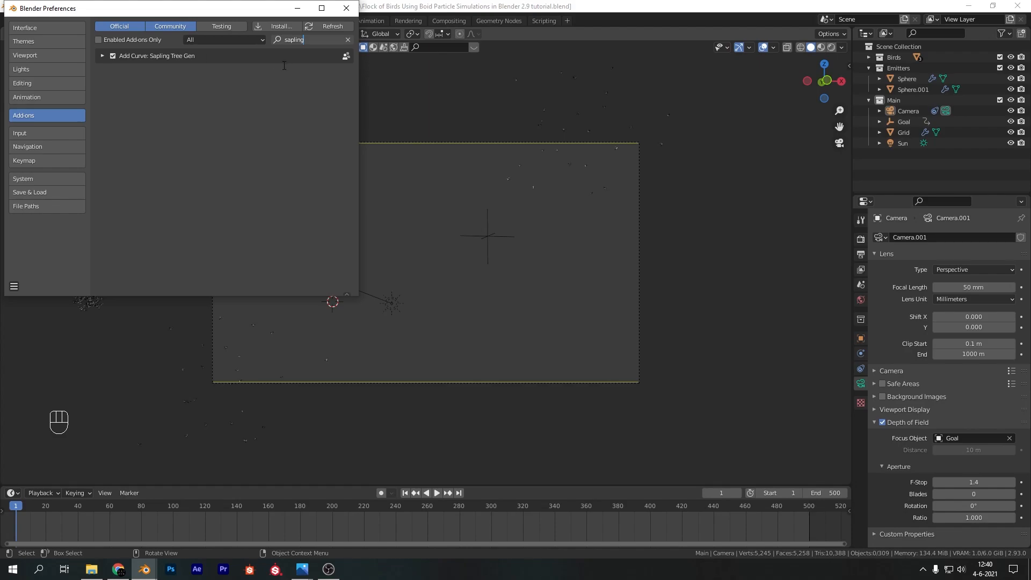
{"action": "left_click", "coordinate": [347, 39]}
{"action": "left_click", "coordinate": [346, 8]}
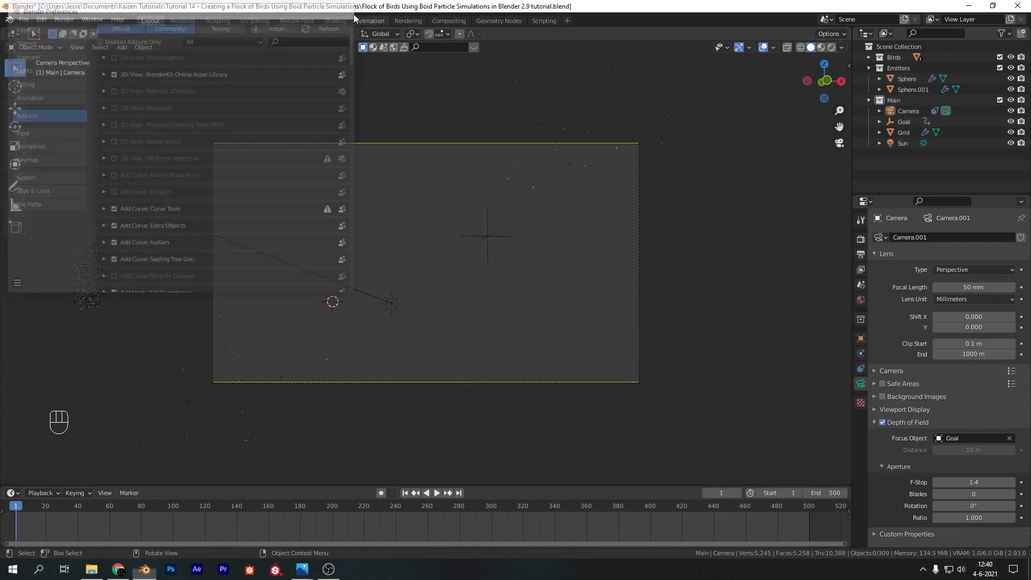
Add a Sapling Tree Gen tree and load the white_birch preset
{"action": "key", "text": "shift+a"}
{"action": "mouse_move", "coordinate": [489, 81]}
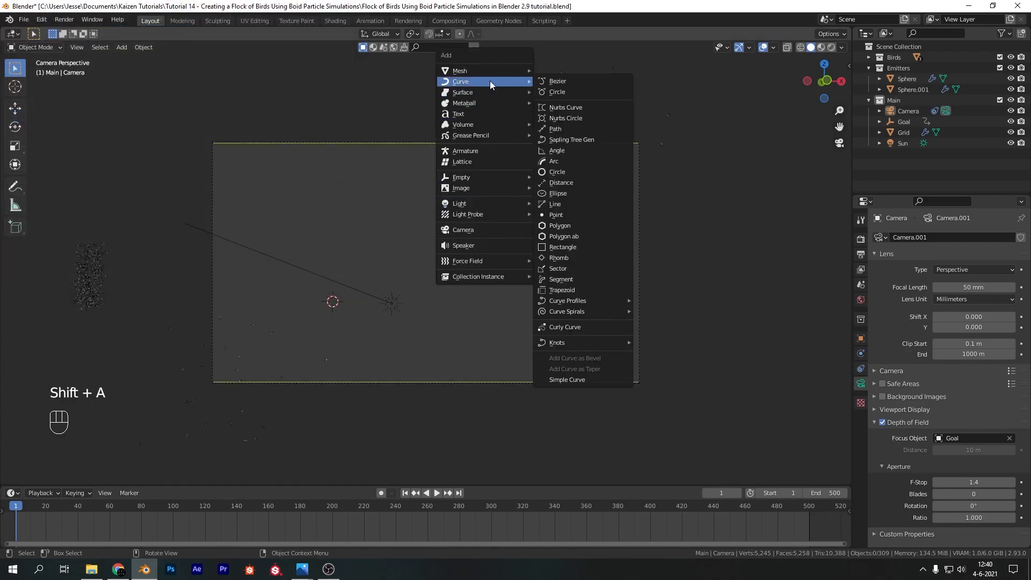
{"action": "left_click", "coordinate": [572, 139]}
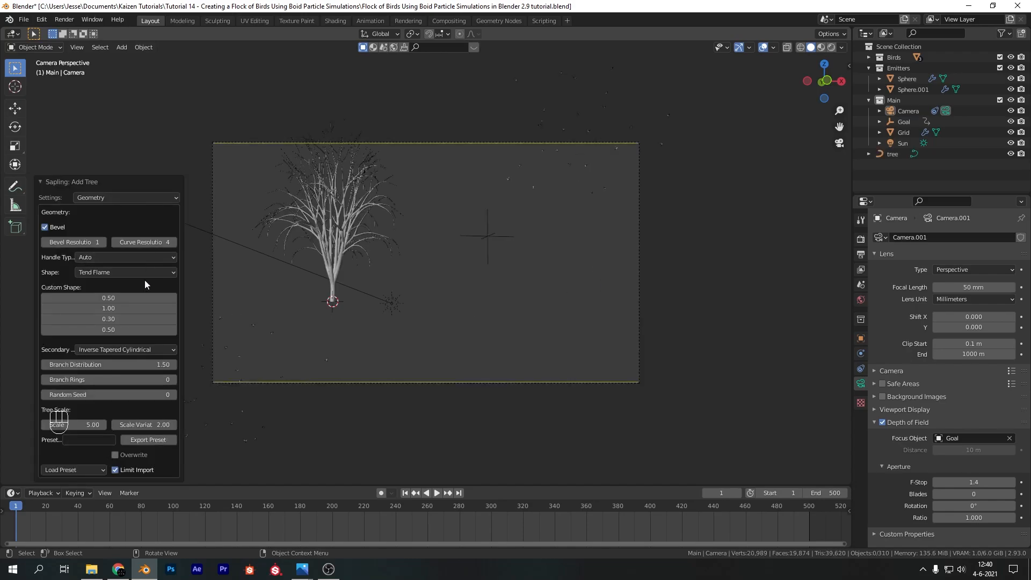
{"action": "left_click", "coordinate": [75, 469]}
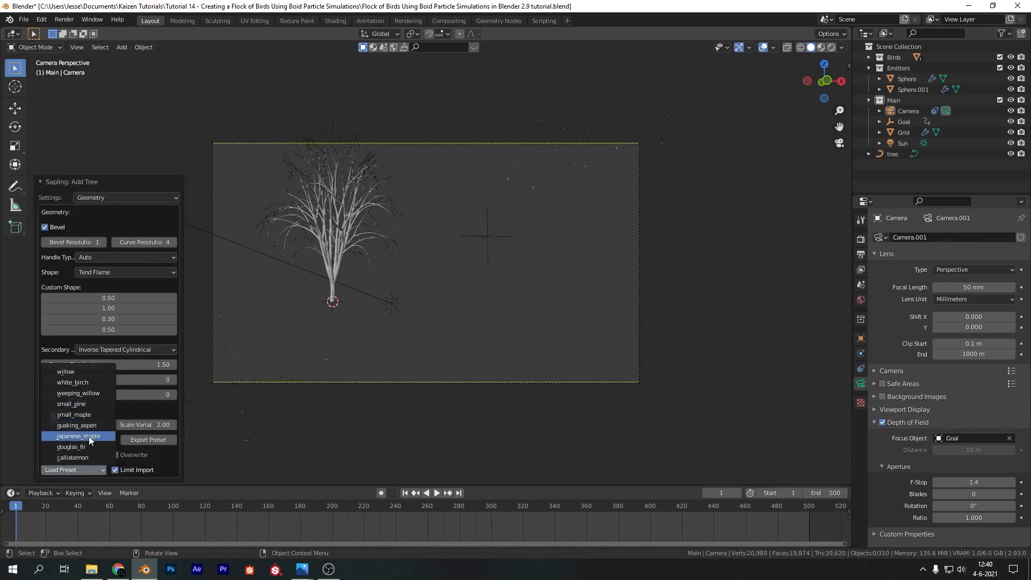
{"action": "left_click", "coordinate": [92, 383]}
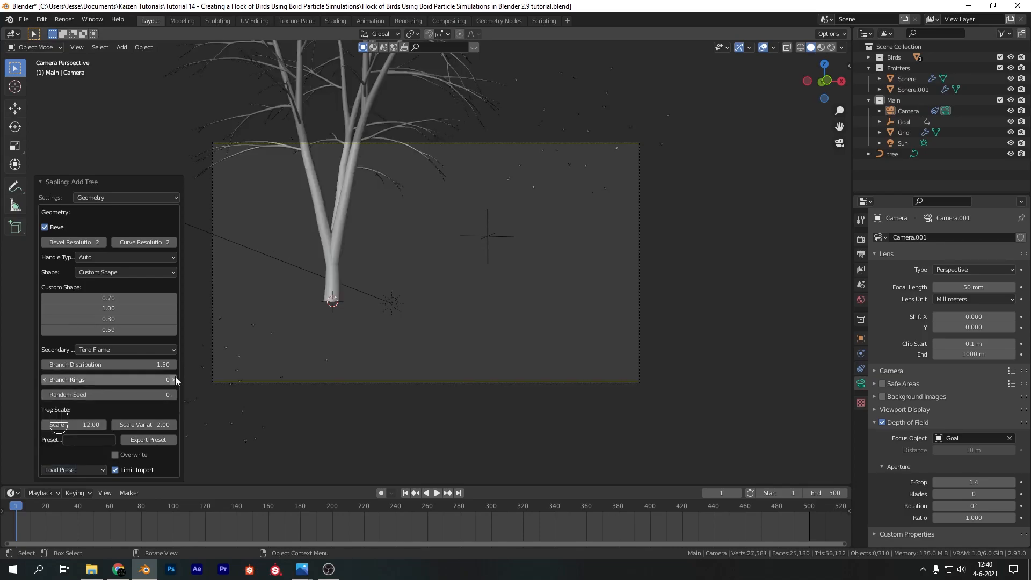
Set the tree's branch splitting levels to 3 and turn on its leaves
{"action": "left_click", "coordinate": [140, 197]}
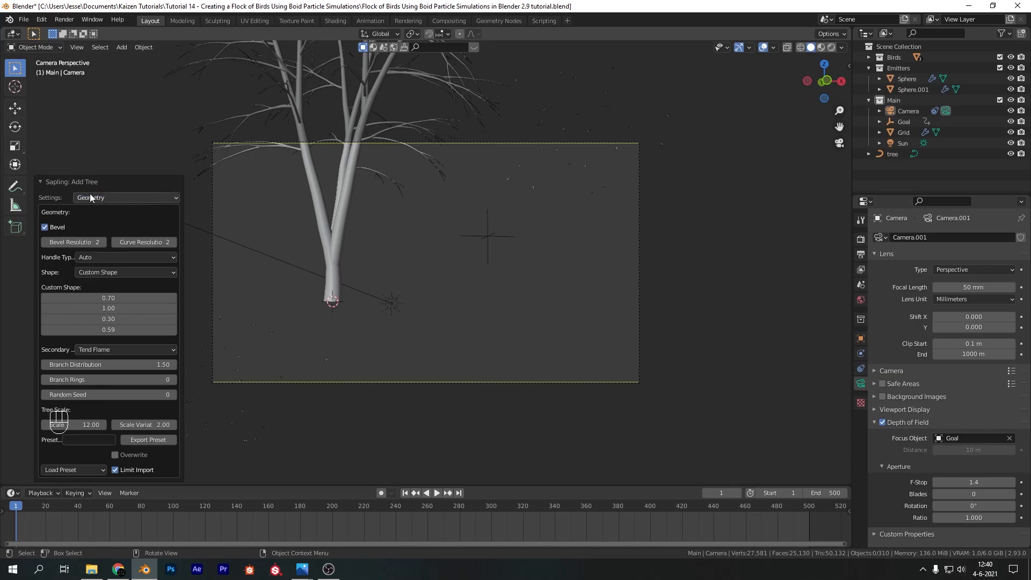
{"action": "left_click", "coordinate": [114, 197]}
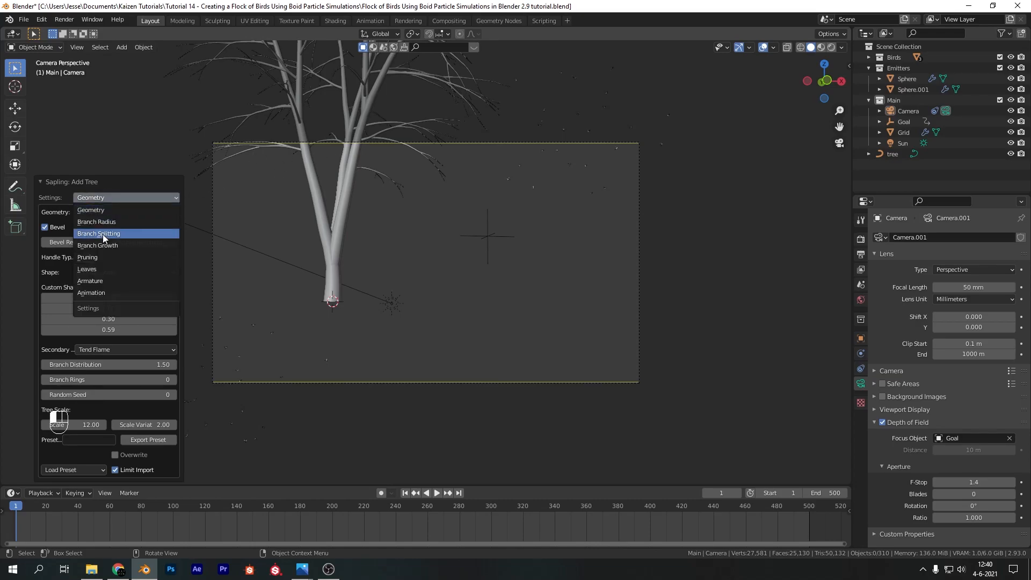
{"action": "left_click", "coordinate": [102, 234]}
{"action": "left_click", "coordinate": [173, 115]}
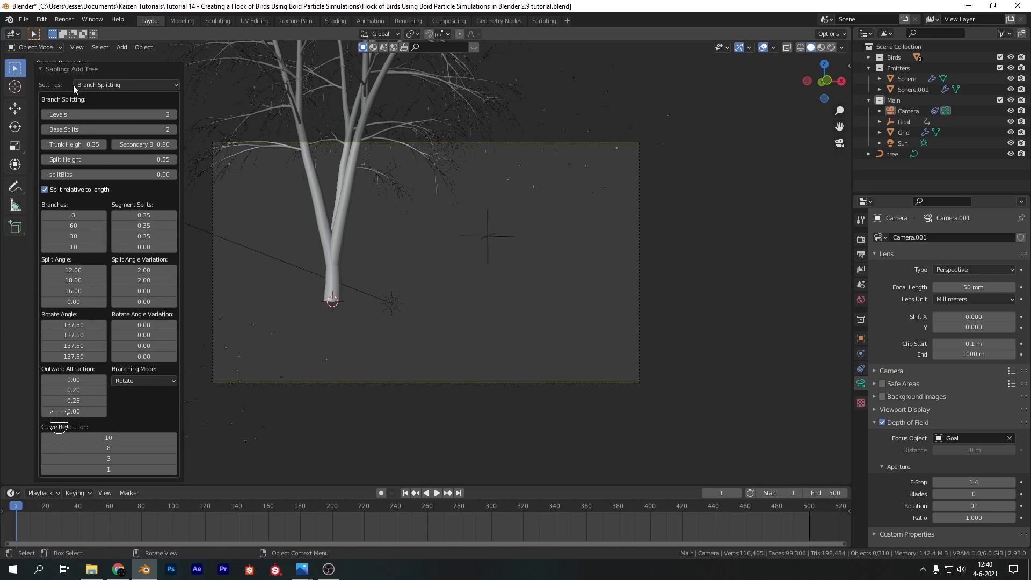
{"action": "left_click", "coordinate": [94, 85]}
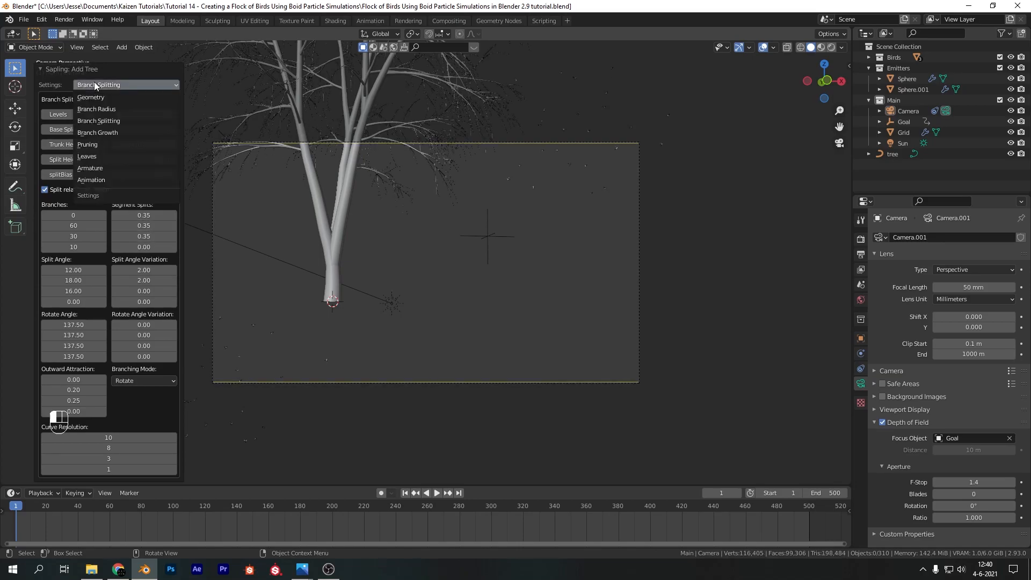
{"action": "left_click", "coordinate": [87, 157]}
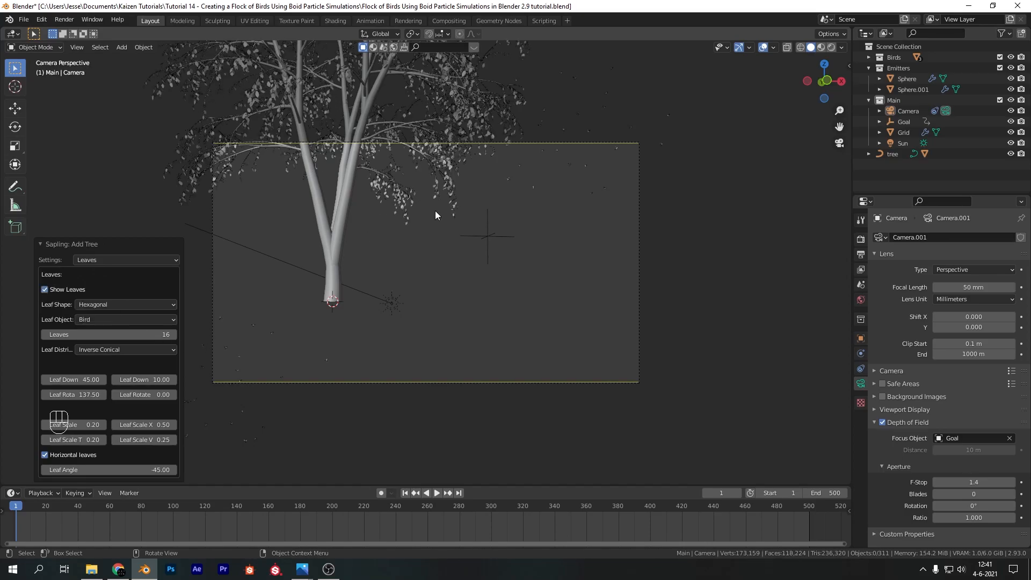
Enable Use Armature for the sapling tree
{"action": "left_click", "coordinate": [145, 261]}
{"action": "left_click", "coordinate": [114, 344]}
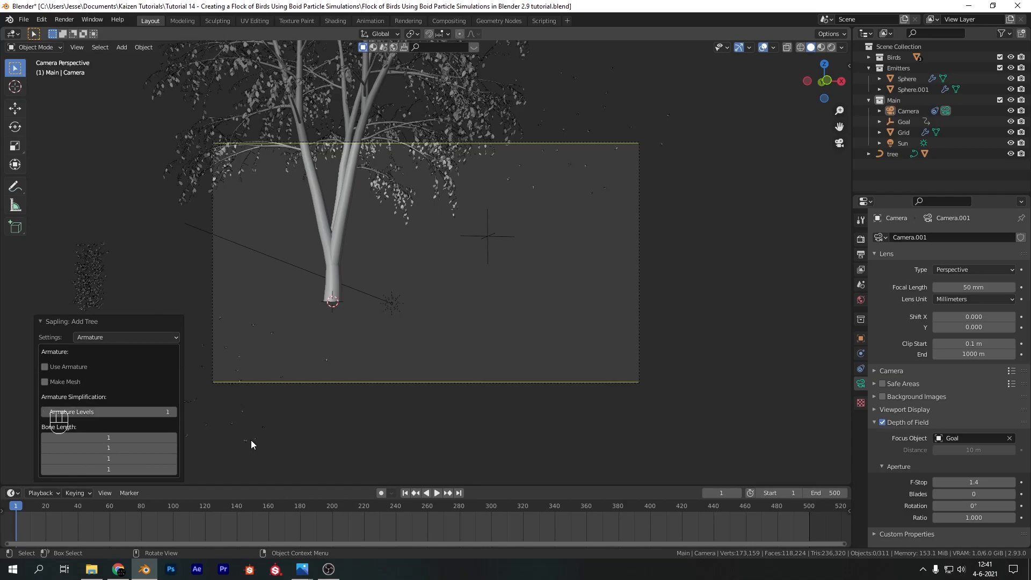
{"action": "left_click", "coordinate": [173, 412]}
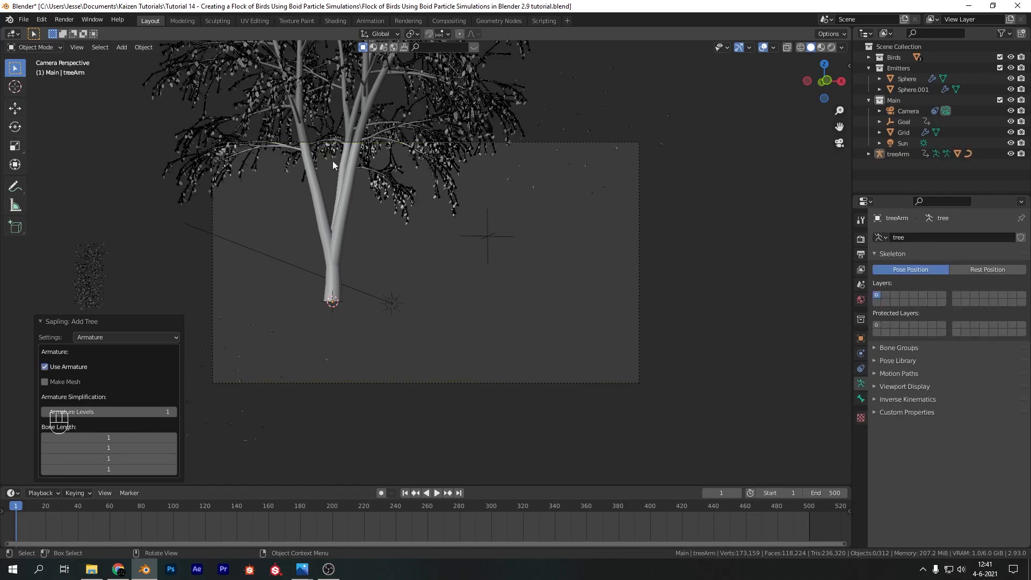
Set the tree's animation speed to 0.20 and enable both armature animation and leaf animation
{"action": "left_click", "coordinate": [121, 337]}
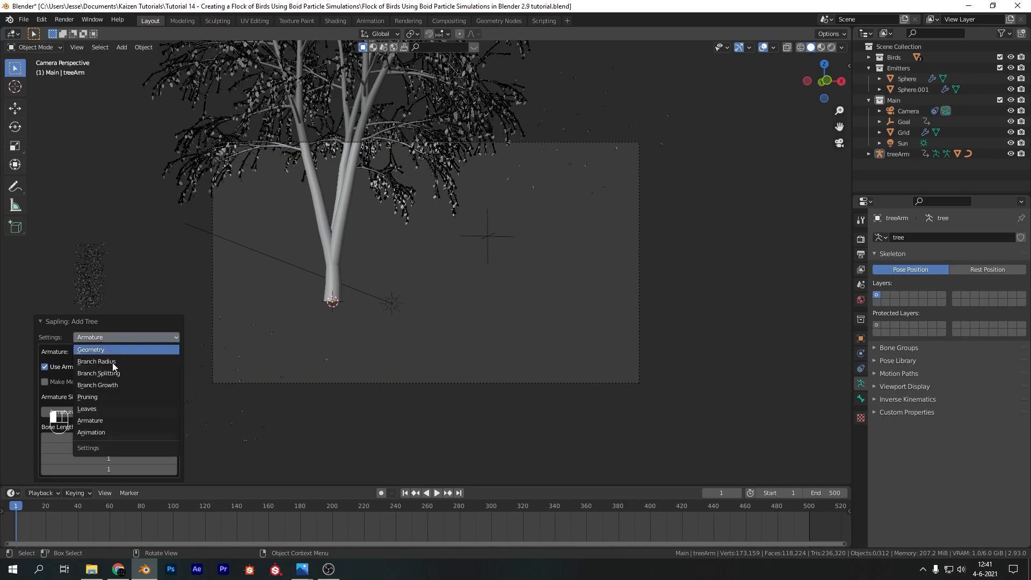
{"action": "left_click", "coordinate": [104, 433]}
{"action": "left_click", "coordinate": [160, 351]}
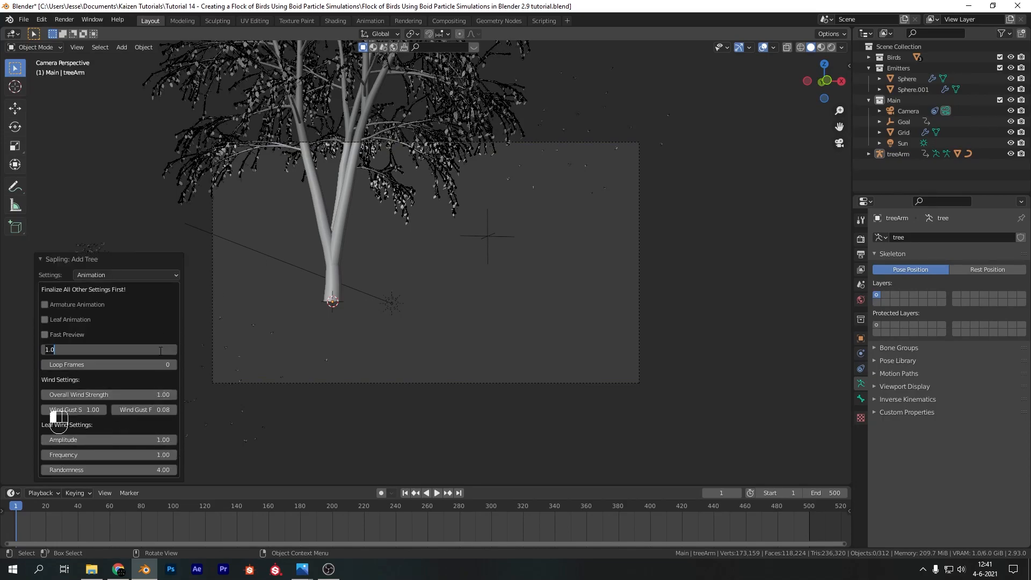
{"action": "key", "text": "Return"}
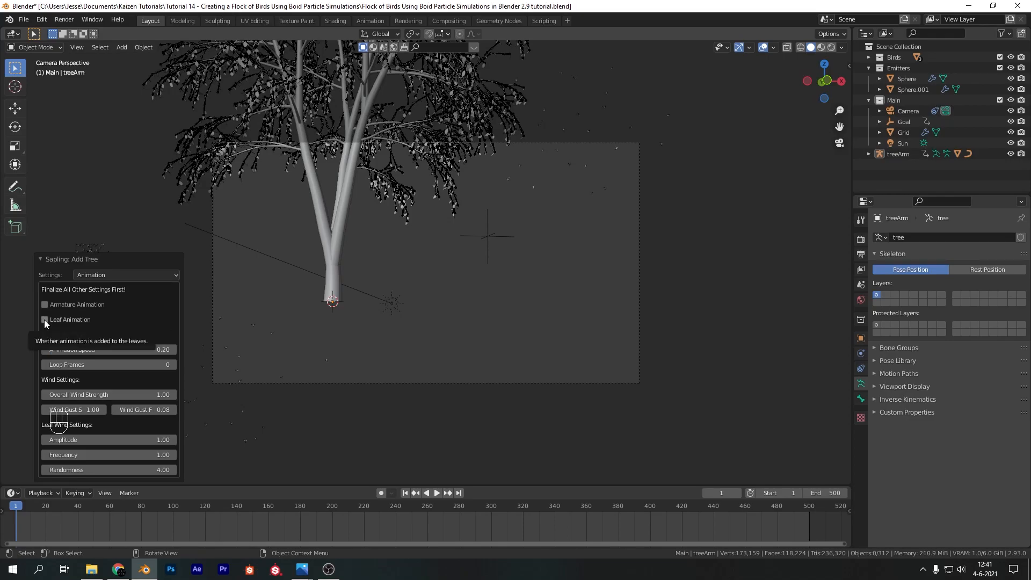
{"action": "left_click", "coordinate": [123, 338]}
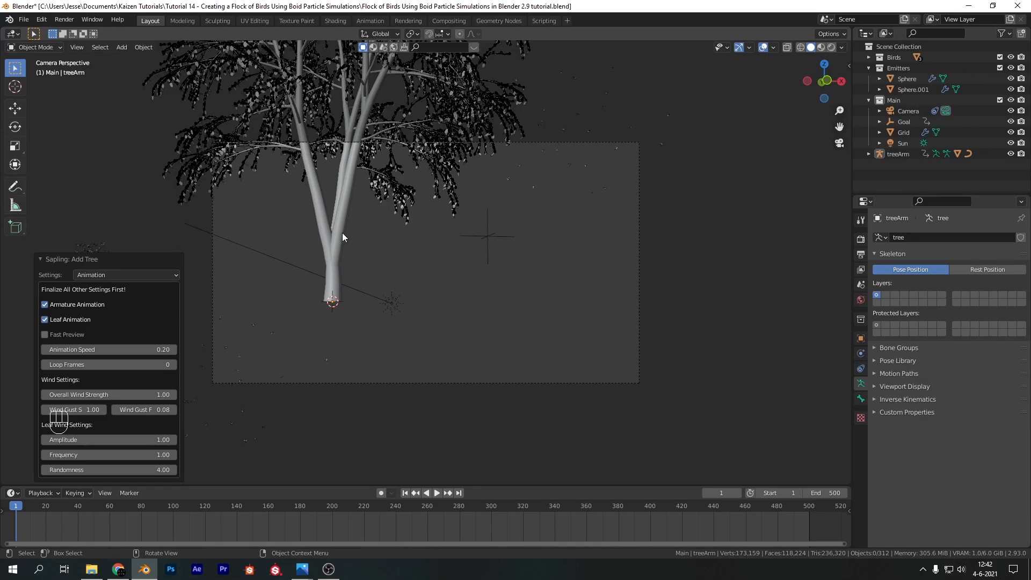
Move the tree armature about 12.8 m in X, -1.4 m in Y and -8.8 m in Z, plus about -5.7 m along Y
{"action": "left_click", "coordinate": [394, 156]}
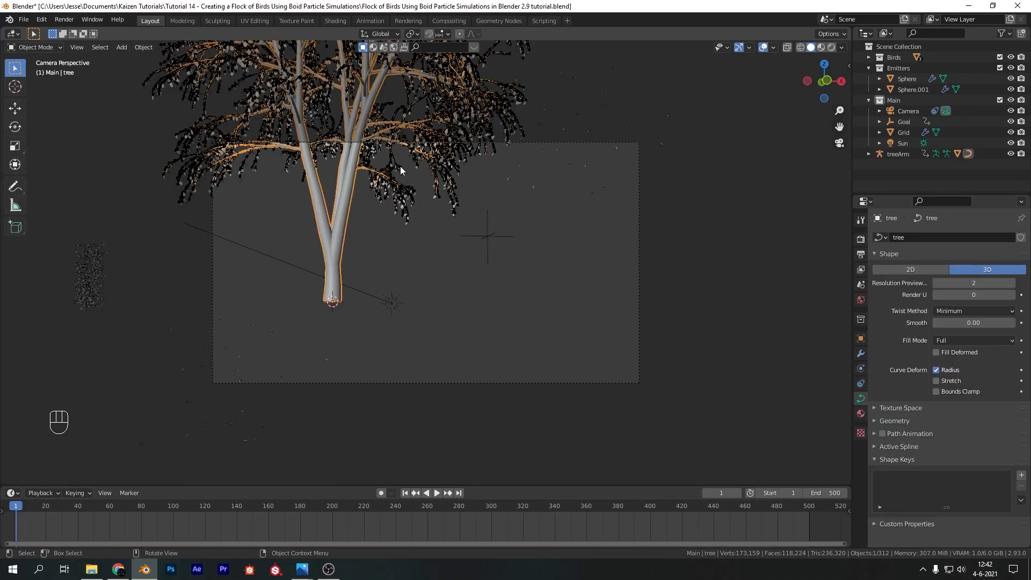
{"action": "key", "text": "g"}
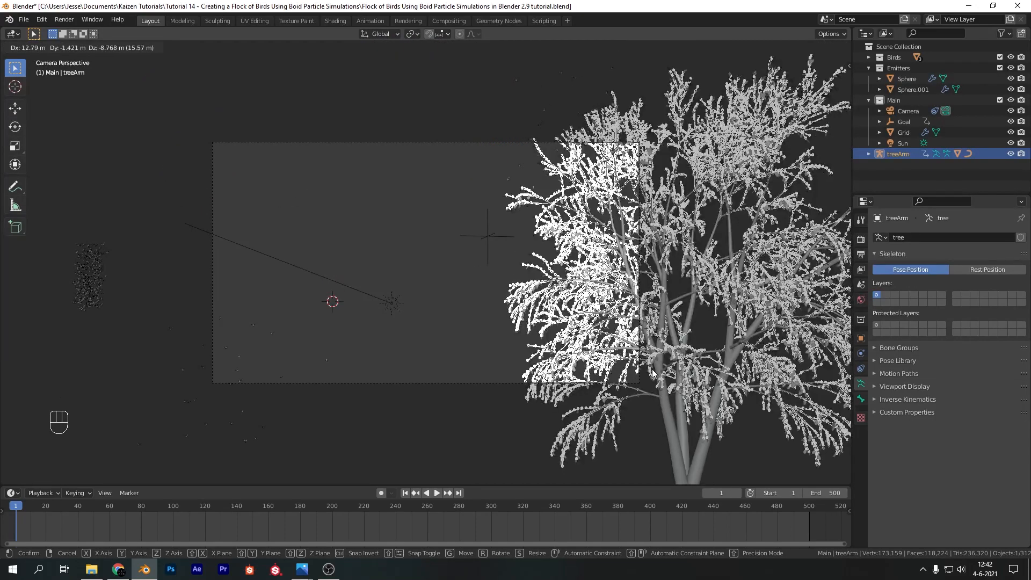
{"action": "left_click", "coordinate": [652, 370]}
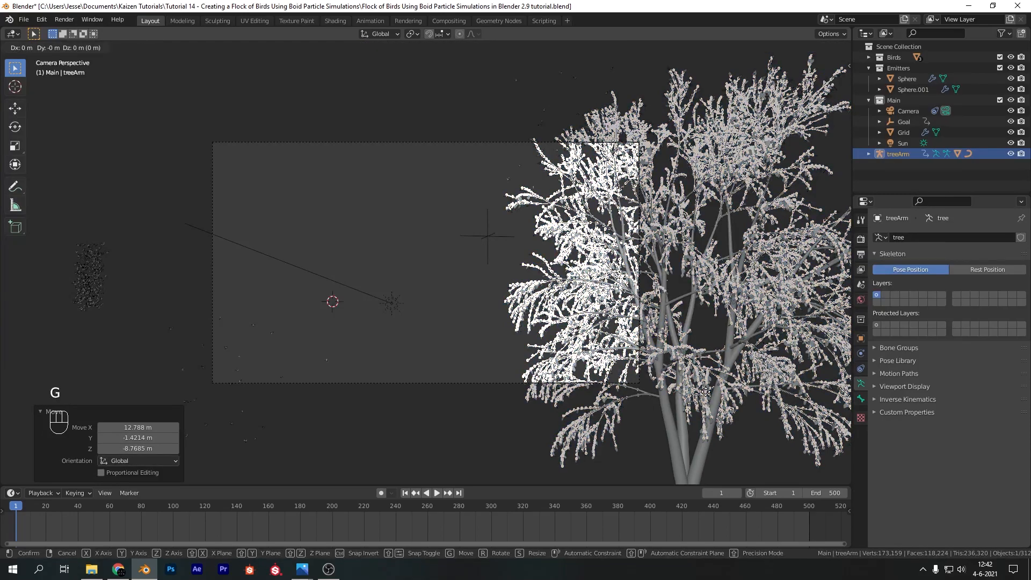
{"action": "key", "text": "g"}
{"action": "key", "text": "y"}
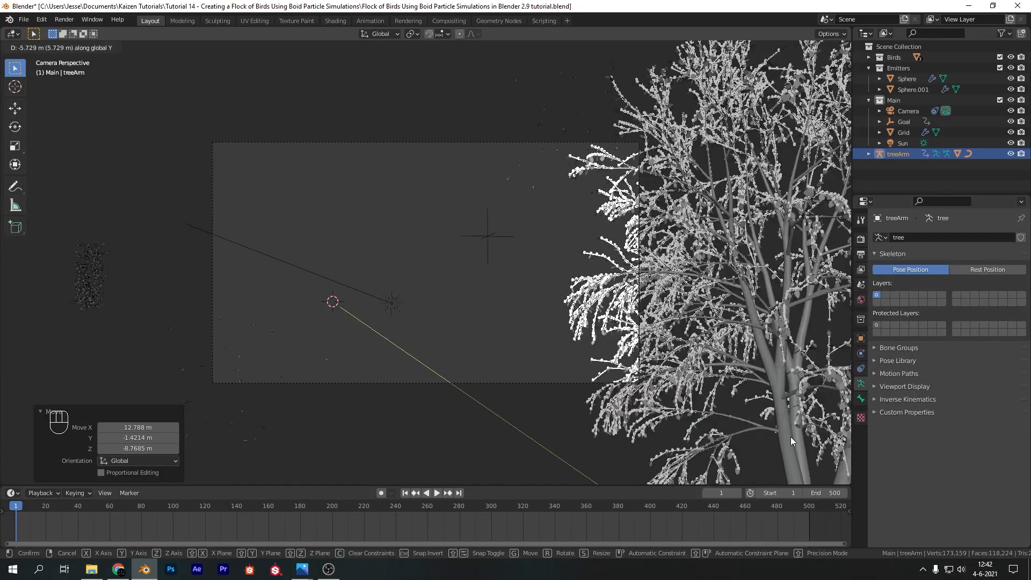
{"action": "left_click", "coordinate": [791, 441]}
Shift the tree about -4.9 m along X, move it freely about 1.4 m in X and -6.2 m in Z, and deselect it
{"action": "key", "text": "g"}
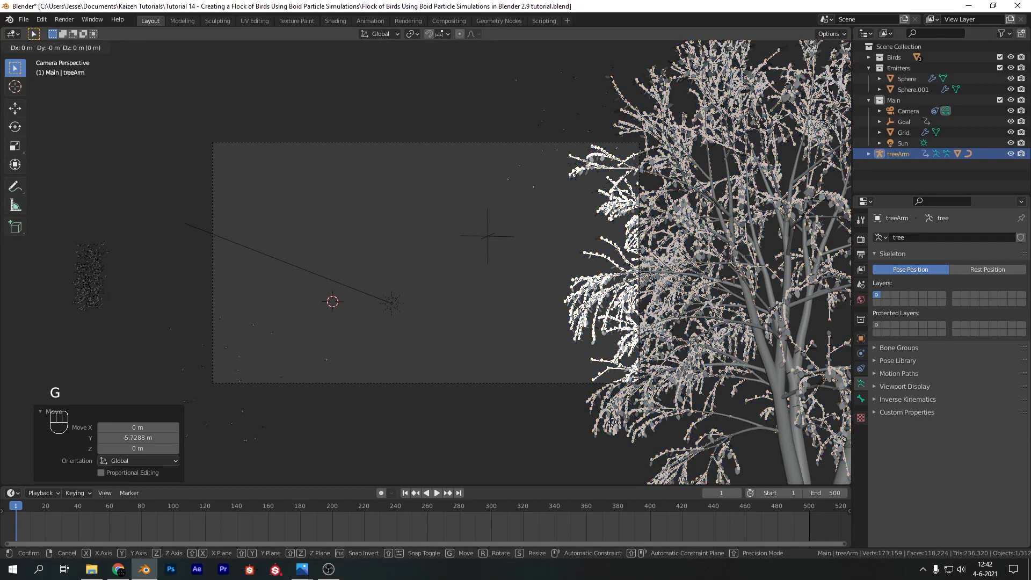
{"action": "key", "text": "x"}
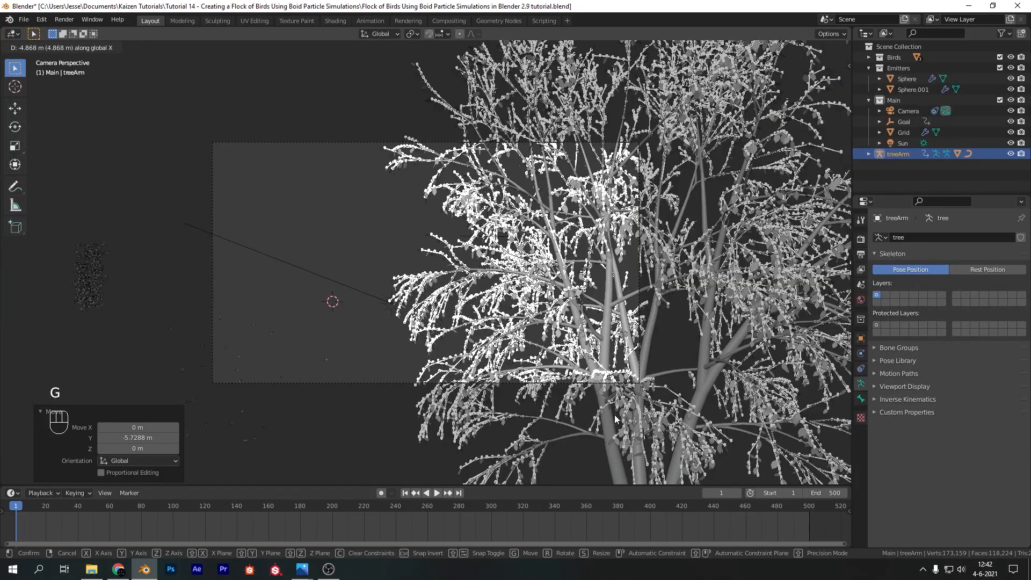
{"action": "left_click", "coordinate": [615, 422]}
{"action": "key", "text": "g"}
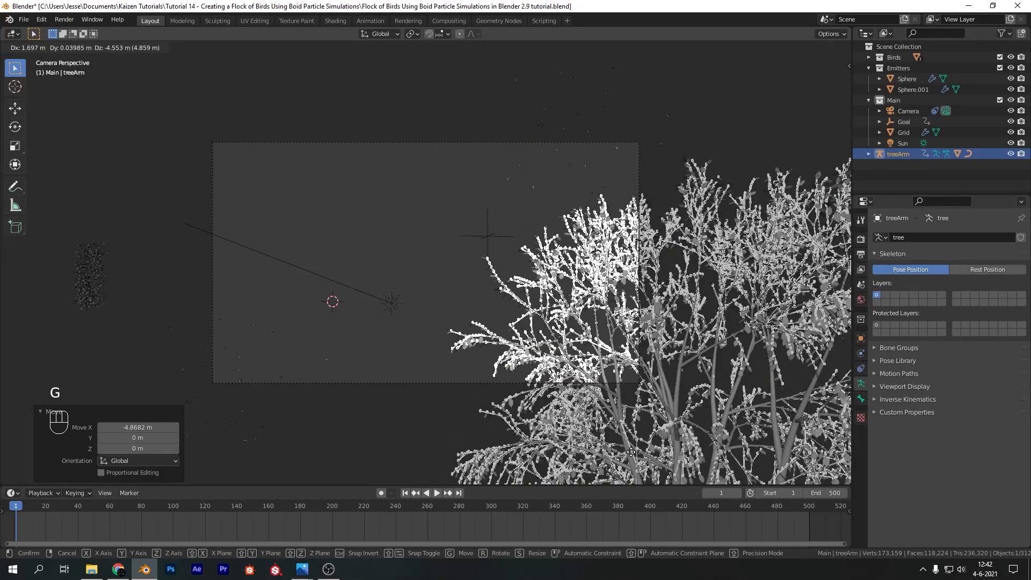
{"action": "left_click", "coordinate": [684, 92]}
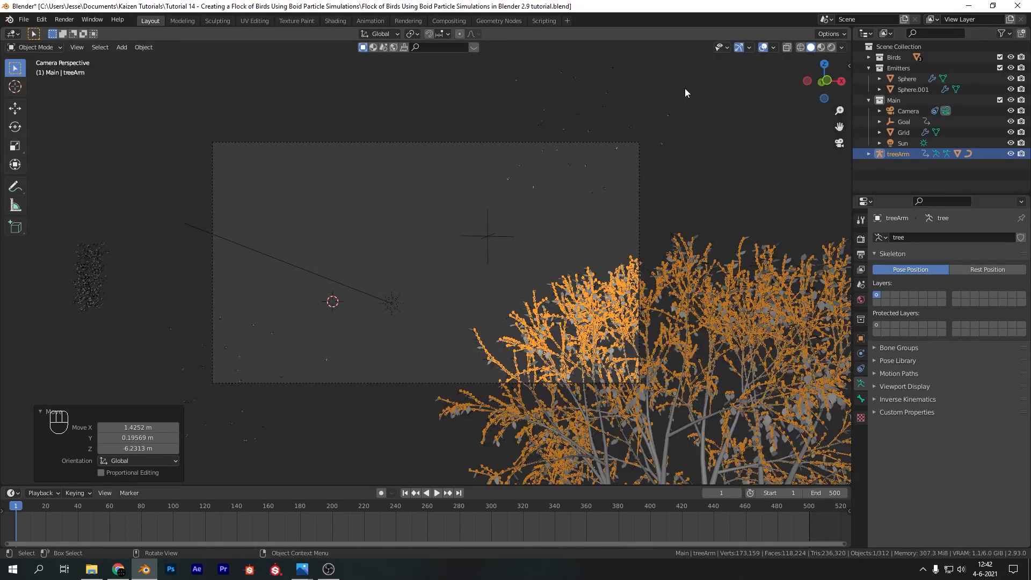
{"action": "left_click", "coordinate": [741, 183]}
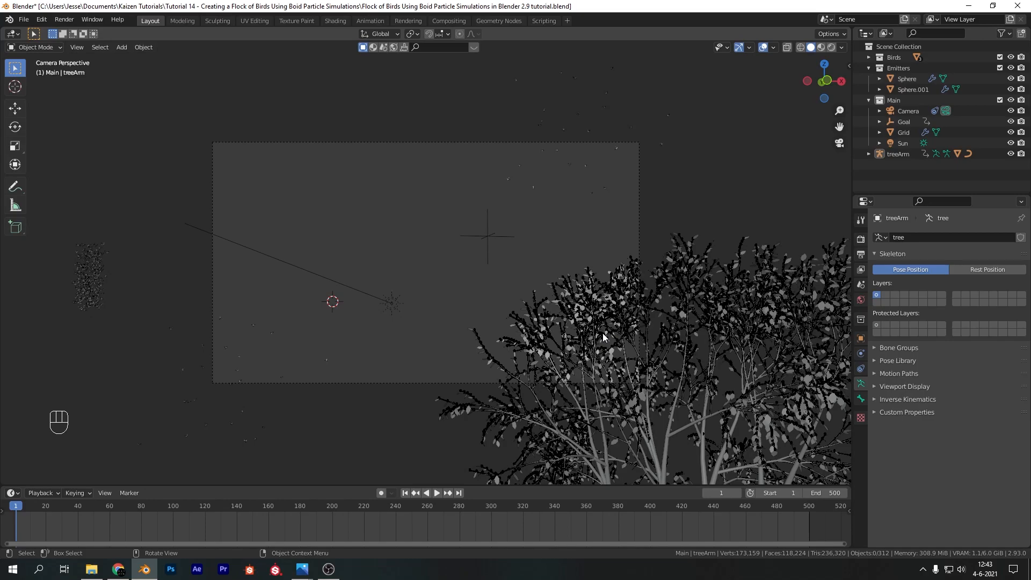
Create a new material named Leaf on the tree's leaves
{"action": "left_click", "coordinate": [584, 313]}
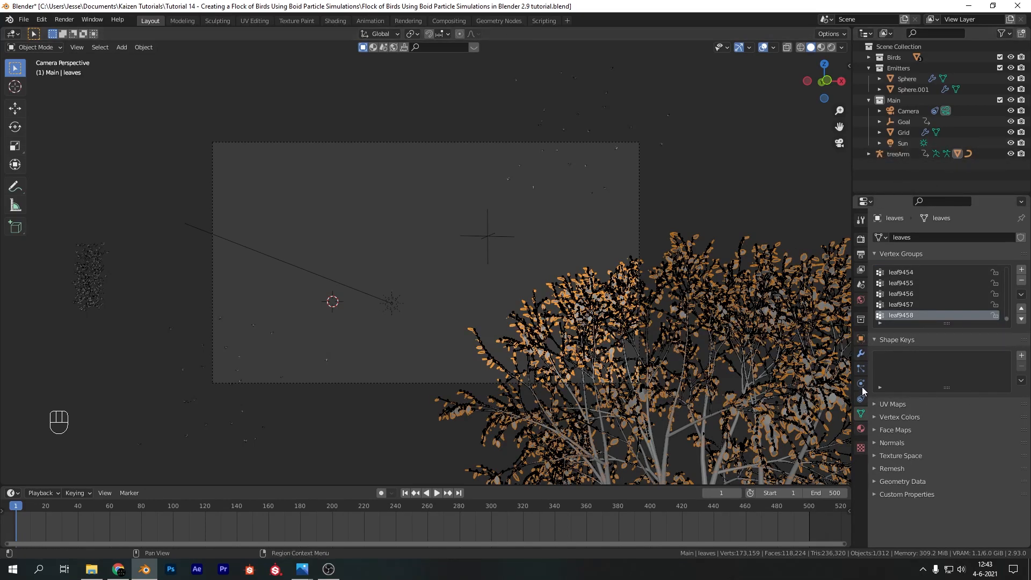
{"action": "left_click", "coordinate": [860, 429]}
{"action": "left_click", "coordinate": [914, 271]}
{"action": "double_click", "coordinate": [911, 239]}
{"action": "type", "text": "Leaf"}
{"action": "key", "text": "Return"}
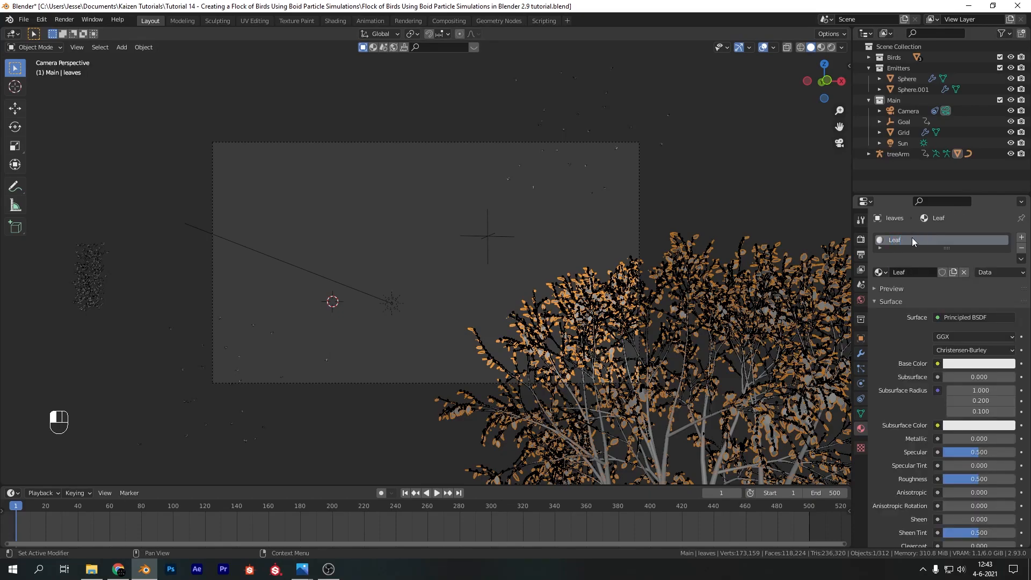
Switch to the Shading workspace and isolate the leaves in local view with Material Preview shading
{"action": "left_click", "coordinate": [335, 21]}
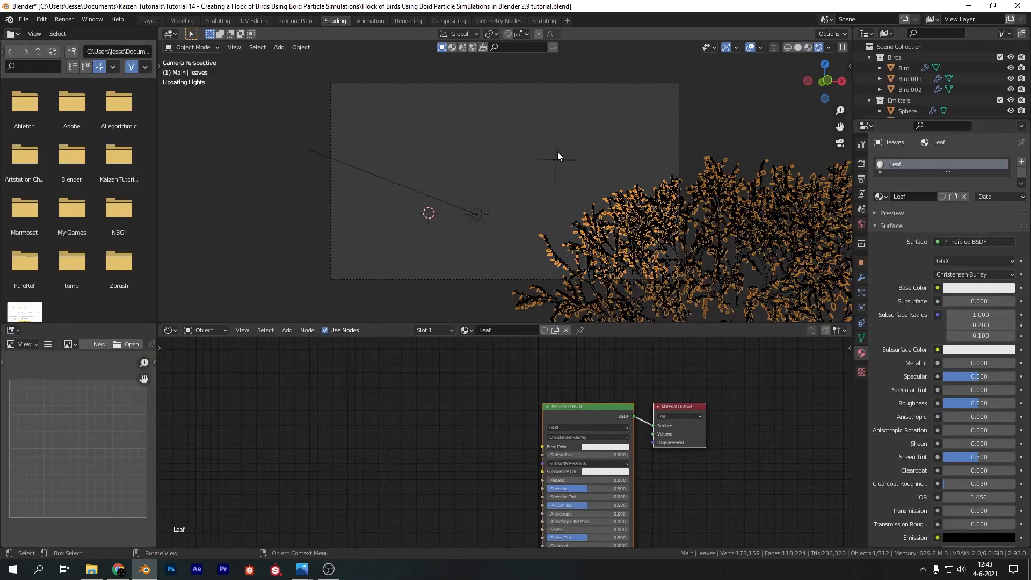
{"action": "key", "text": "KP_Divide"}
{"action": "key", "text": "z"}
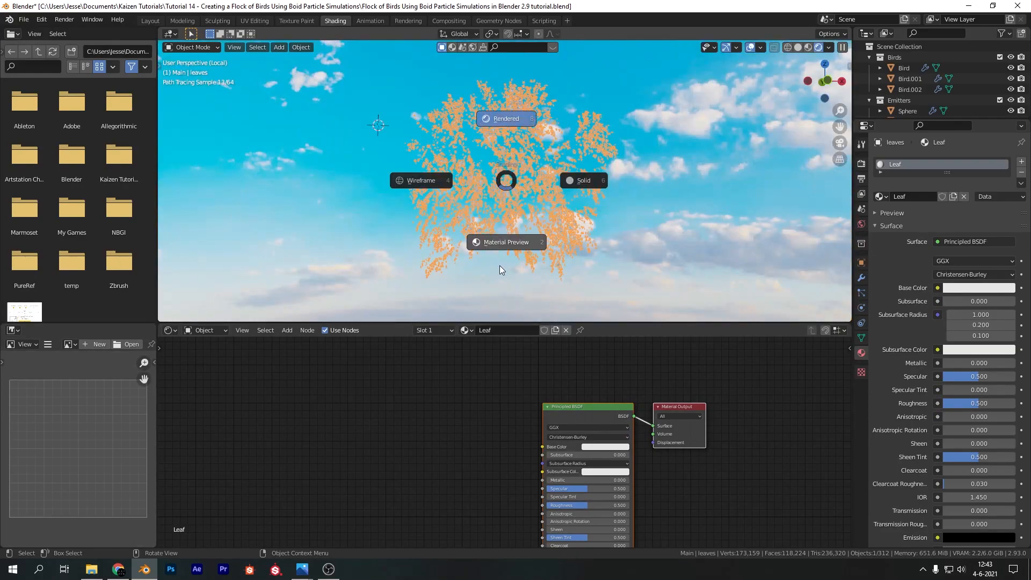
{"action": "left_click", "coordinate": [509, 243]}
{"action": "scroll", "coordinate": [502, 182], "scroll_direction": "up", "scroll_amount": 5}
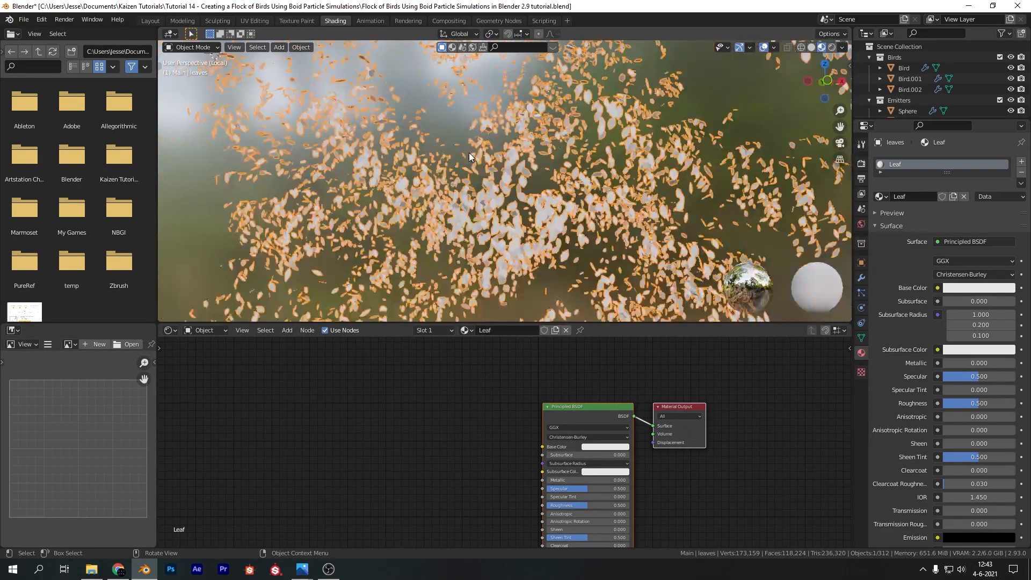
Add an Image Texture node feeding the Leaf material's Base Color, with Texture Coordinate and Mapping nodes attached to it
{"action": "middle_click_drag", "start_coordinate": [429, 421], "coordinate": [446, 378]}
{"action": "key", "text": "shift+a"}
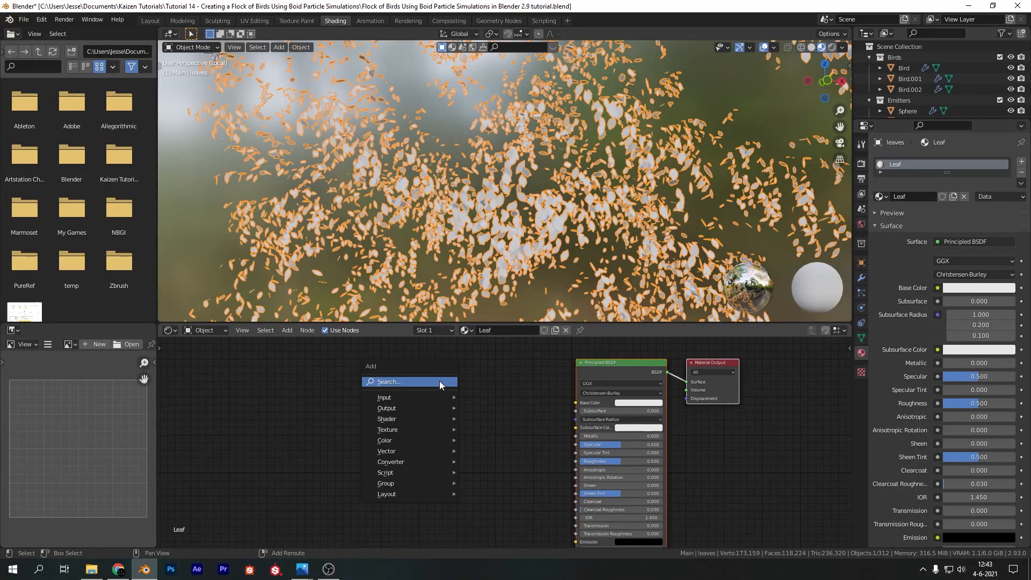
{"action": "left_click", "coordinate": [439, 381]}
{"action": "type", "text": "image"}
{"action": "key", "text": "Return"}
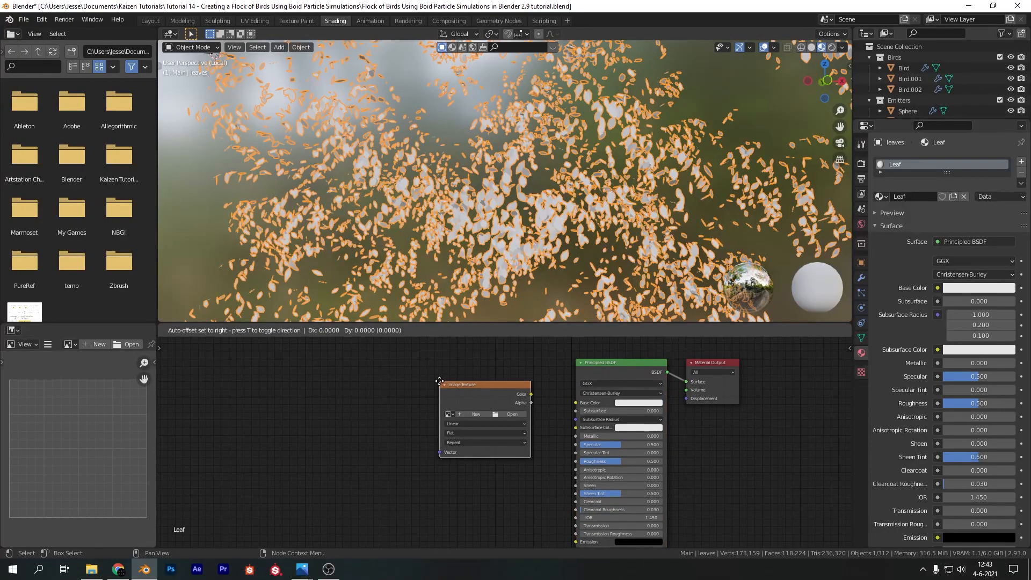
{"action": "left_click_drag", "start_coordinate": [497, 377], "coordinate": [576, 402]}
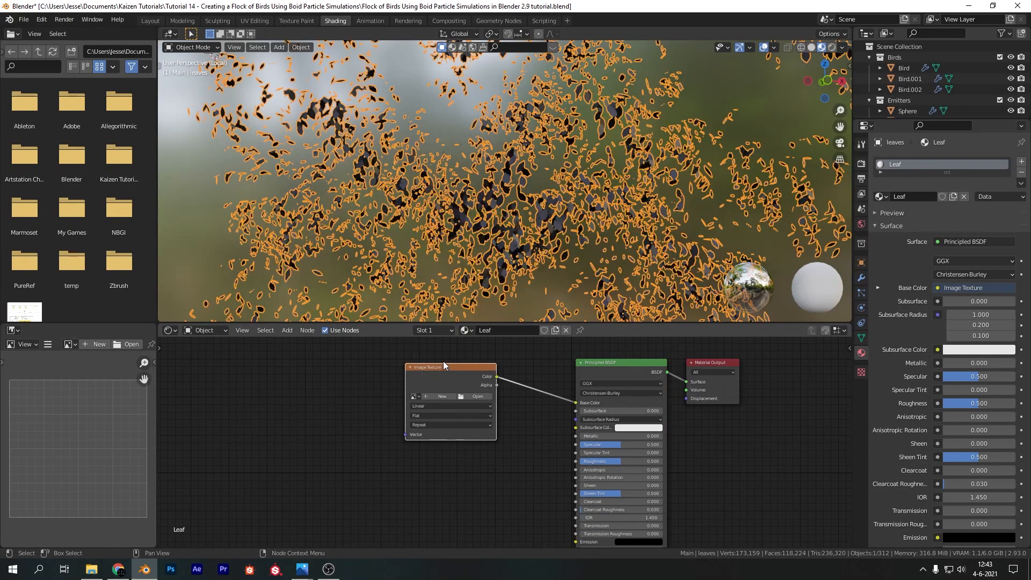
{"action": "key", "text": "ctrl+t"}
Add a second Image Texture node below the first, driven by the Mapping node, with its Color connected to the shader's Alpha
{"action": "middle_click_drag", "start_coordinate": [484, 441], "coordinate": [430, 400]}
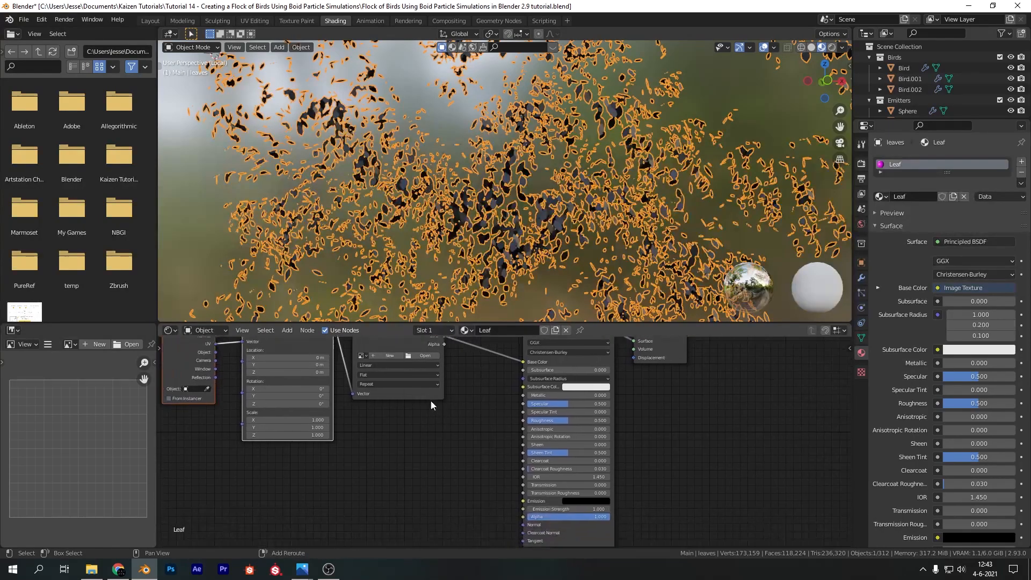
{"action": "key", "text": "shift+a"}
{"action": "mouse_move", "coordinate": [434, 450]}
{"action": "left_click", "coordinate": [409, 433]}
{"action": "type", "text": "image"}
{"action": "key", "text": "Return"}
{"action": "left_click", "coordinate": [363, 440]}
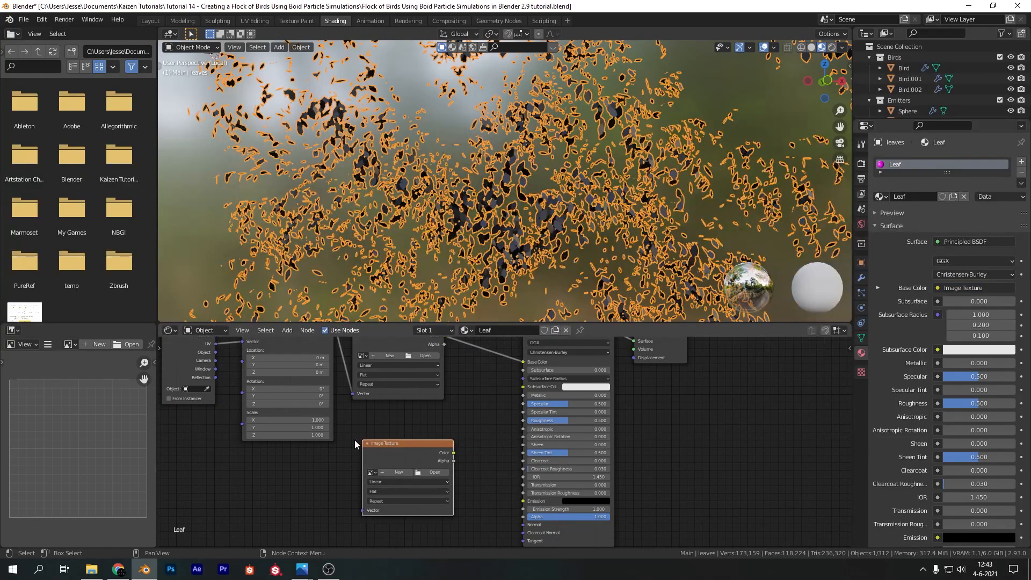
{"action": "scroll", "coordinate": [338, 357], "scroll_direction": "down", "scroll_amount": 2}
{"action": "left_click_drag", "start_coordinate": [358, 339], "coordinate": [383, 500]}
{"action": "left_click_drag", "start_coordinate": [460, 451], "coordinate": [521, 506]}
Load White Birch Leaf Alpha.png from the Material Library's Leaves folder into the image texture feeding Alpha
{"action": "left_click", "coordinate": [444, 467]}
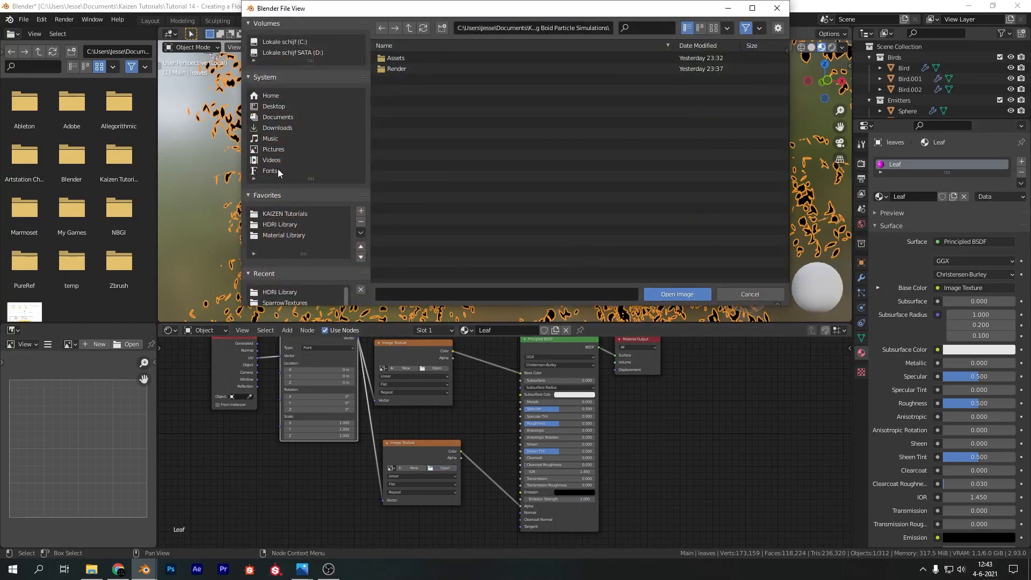
{"action": "left_click", "coordinate": [285, 235]}
{"action": "double_click", "coordinate": [400, 121]}
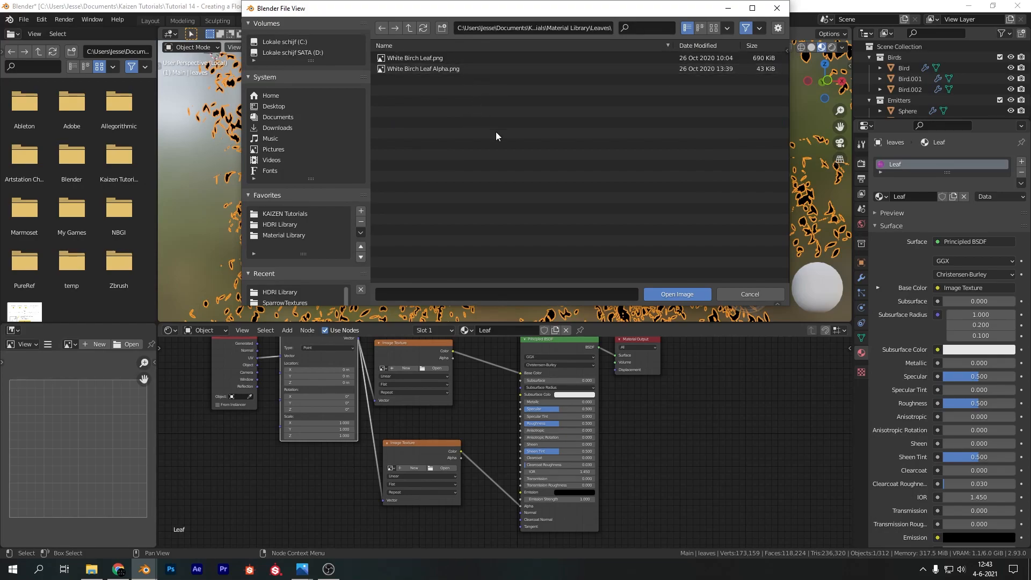
{"action": "double_click", "coordinate": [451, 69]}
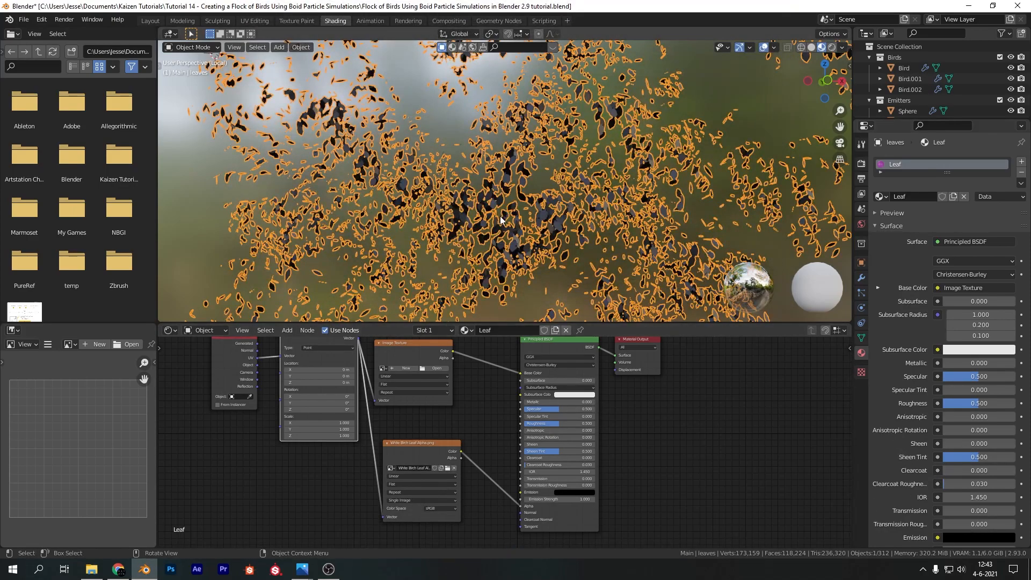
Set the Leaf material's viewport blend mode to Alpha Hashed
{"action": "scroll", "coordinate": [930, 459], "scroll_direction": "down", "scroll_amount": 6}
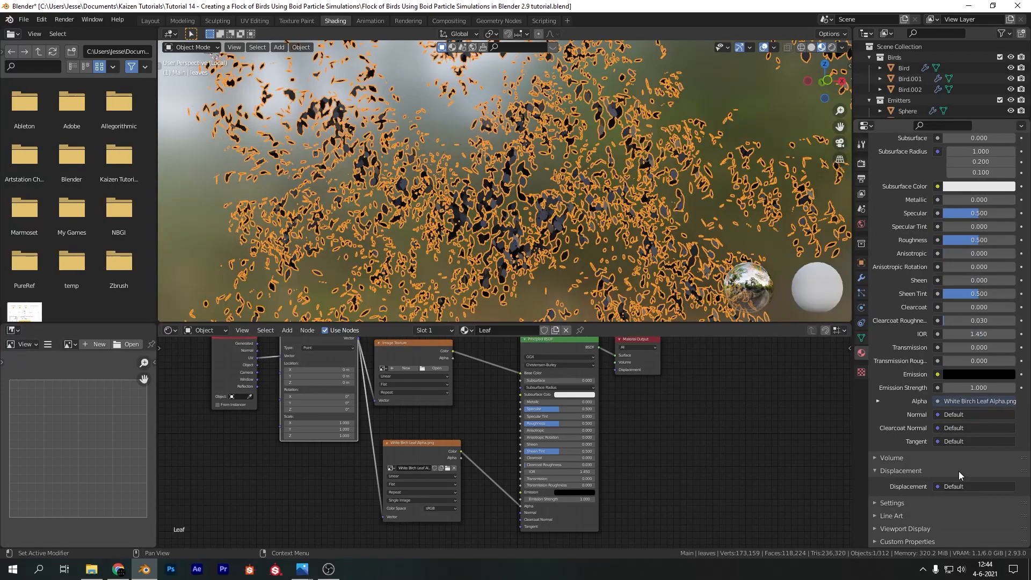
{"action": "left_click", "coordinate": [897, 530]}
{"action": "scroll", "coordinate": [923, 483], "scroll_direction": "down", "scroll_amount": 6}
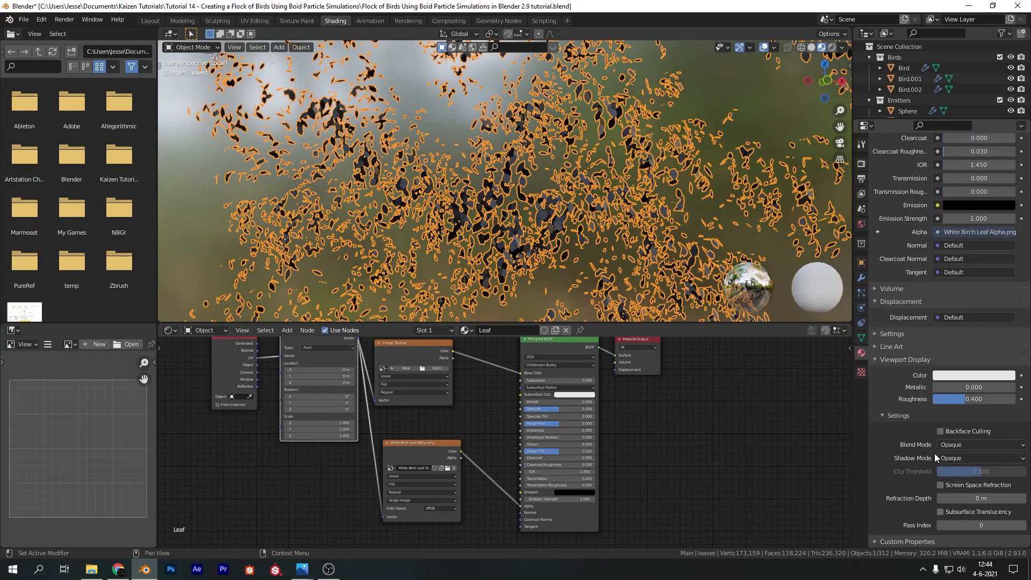
{"action": "left_click", "coordinate": [964, 444]}
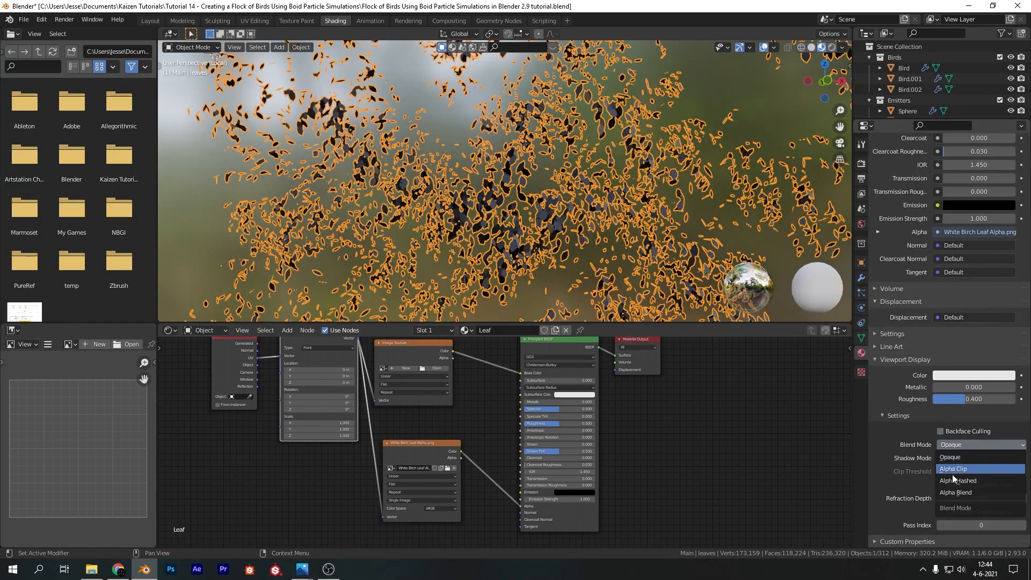
{"action": "left_click", "coordinate": [952, 482]}
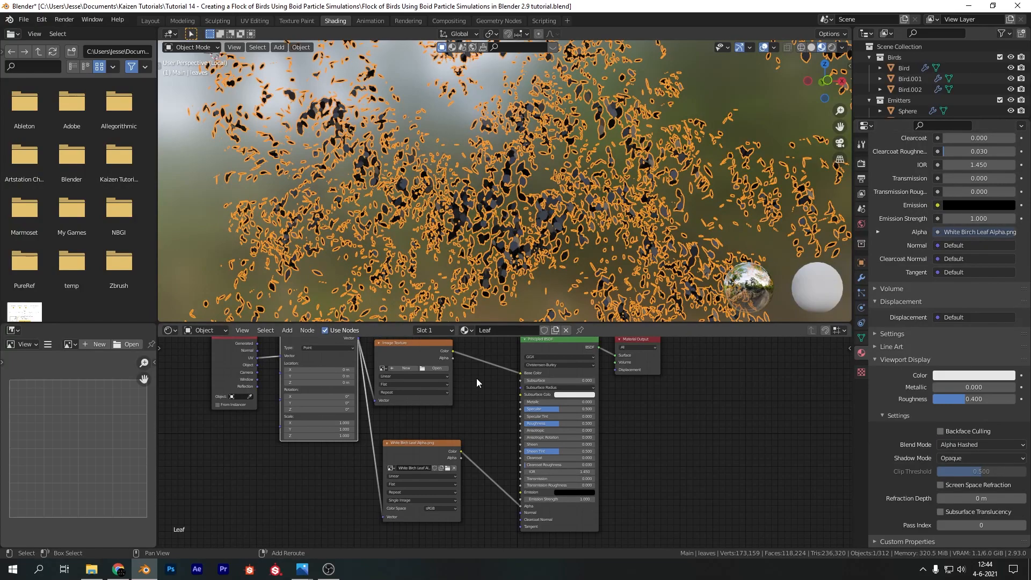
Load White Birch Leaf.png from the Material Library's Leaves folder into the image texture feeding Base Color
{"action": "key", "text": "Home"}
{"action": "left_click", "coordinate": [487, 400]}
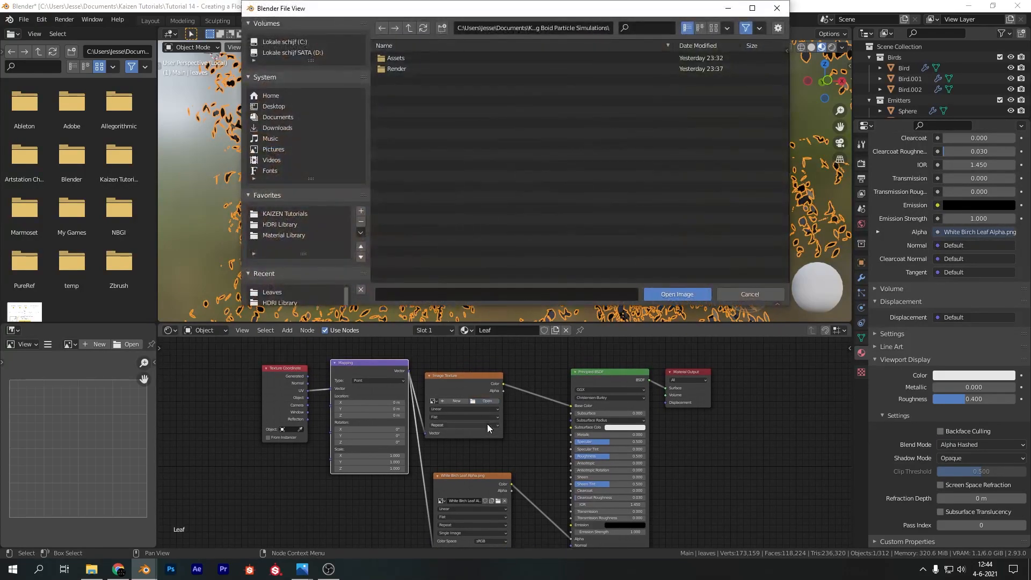
{"action": "left_click", "coordinate": [292, 236]}
{"action": "double_click", "coordinate": [404, 122]}
{"action": "double_click", "coordinate": [413, 58]}
{"action": "scroll", "coordinate": [552, 241], "scroll_direction": "up", "scroll_amount": 8}
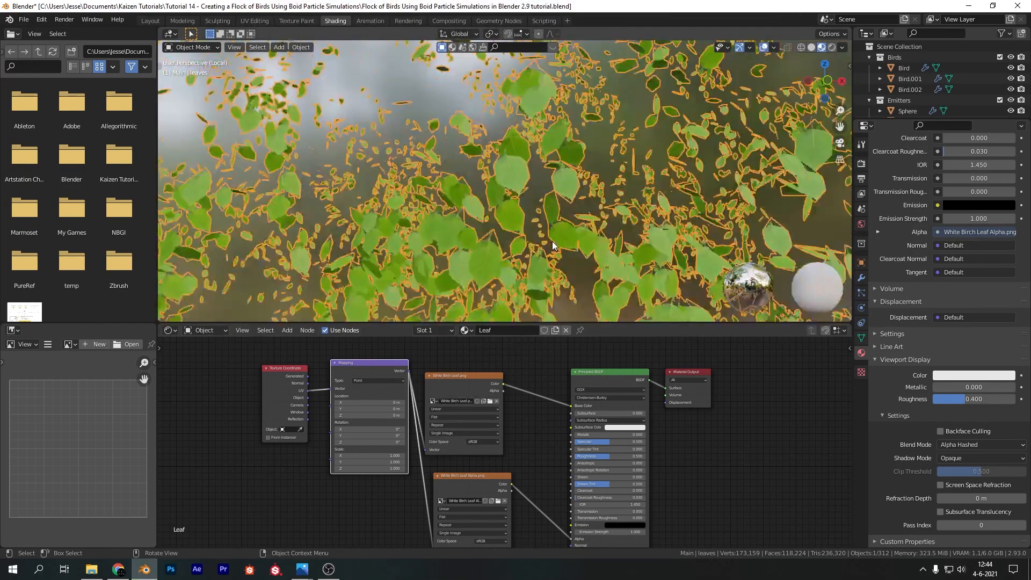
{"action": "scroll", "coordinate": [551, 242], "scroll_direction": "down", "scroll_amount": 2}
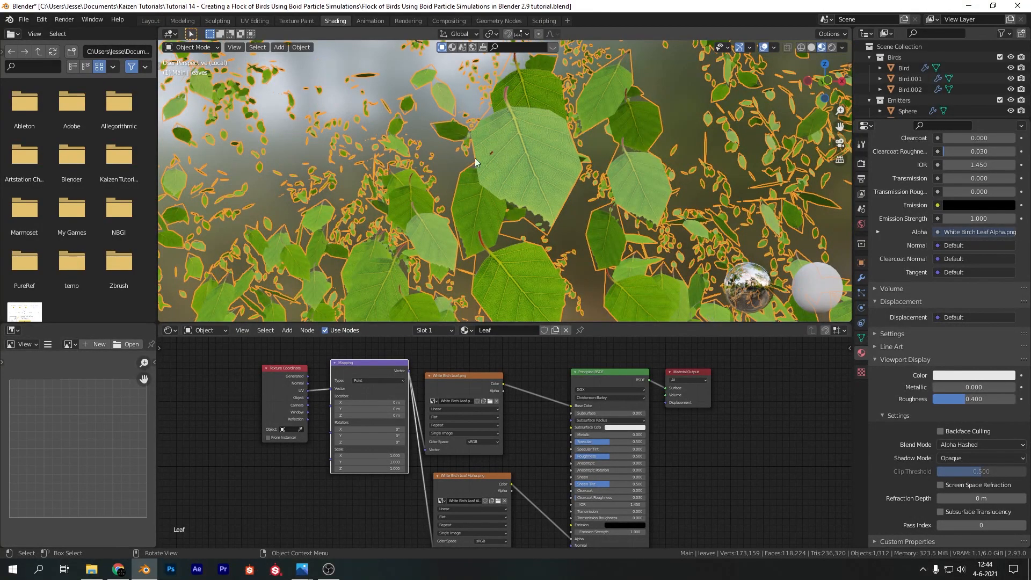
In the UV Editing workspace, scale all leaf UVs by about 1.95 along X to span the leaf image's width
{"action": "left_click", "coordinate": [250, 20]}
{"action": "scroll", "coordinate": [343, 269], "scroll_direction": "down", "scroll_amount": 2}
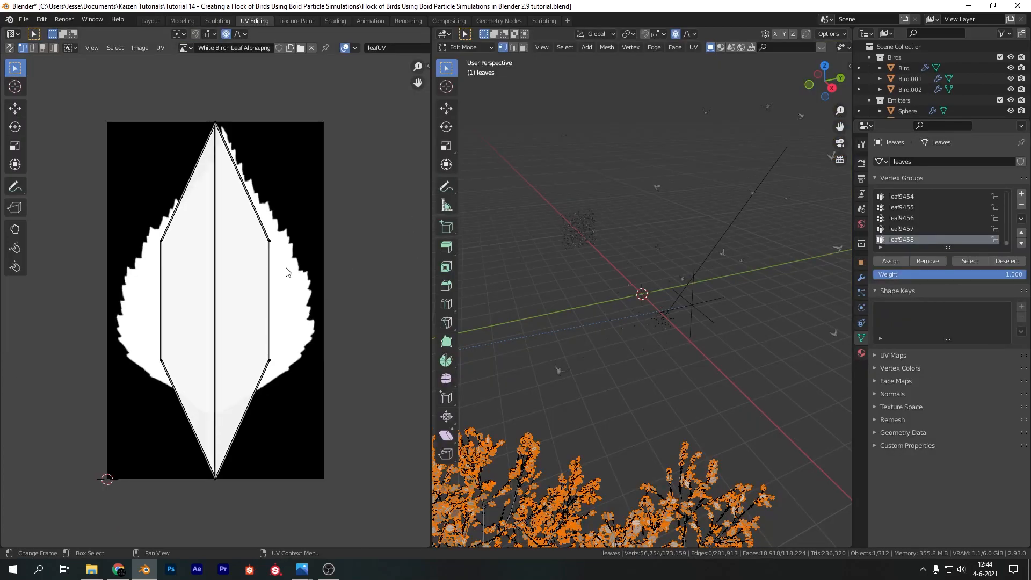
{"action": "scroll", "coordinate": [608, 355], "scroll_direction": "up", "scroll_amount": 5}
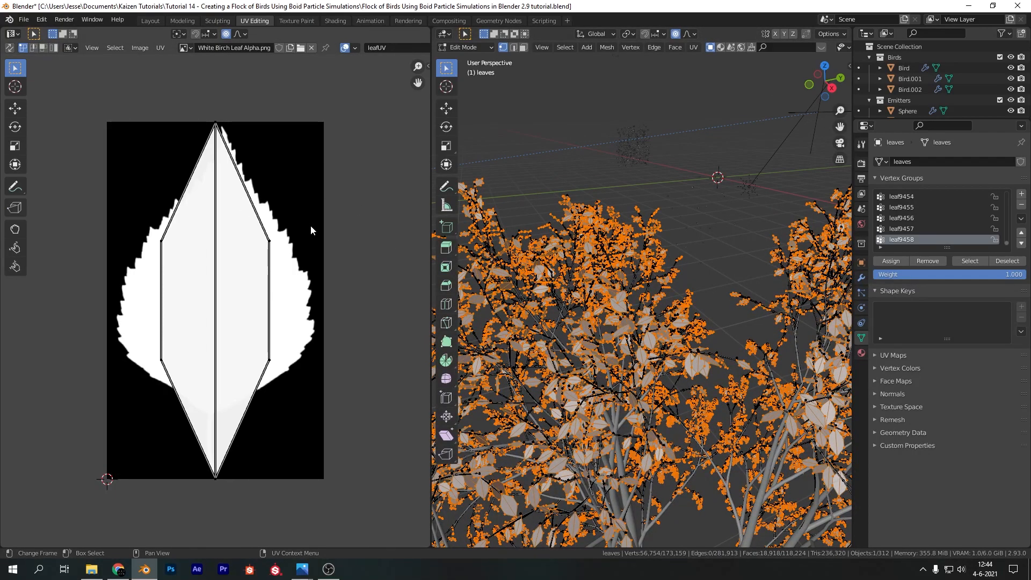
{"action": "key", "text": "a"}
{"action": "key", "text": "s"}
{"action": "key", "text": "x"}
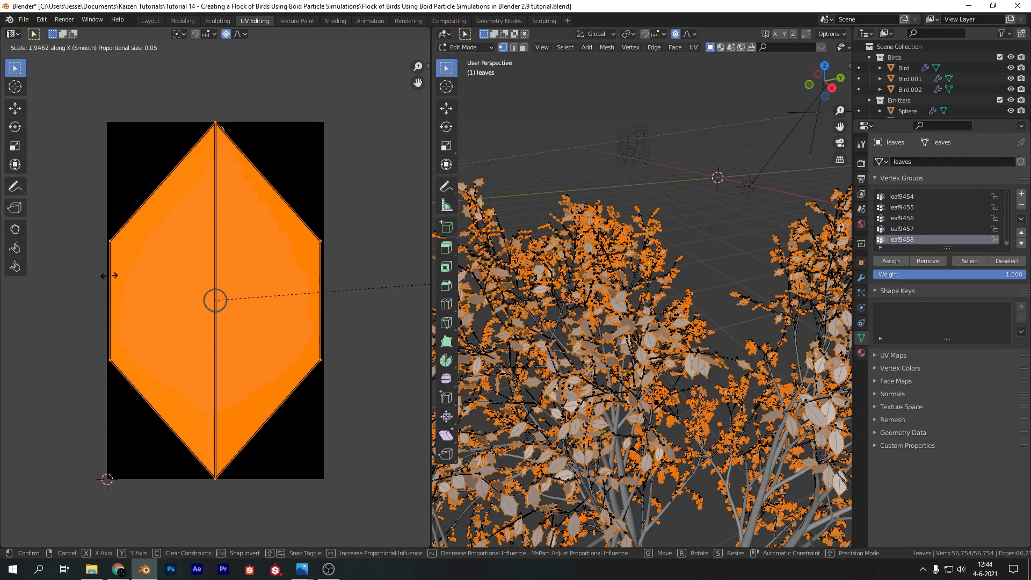
{"action": "left_click", "coordinate": [110, 276]}
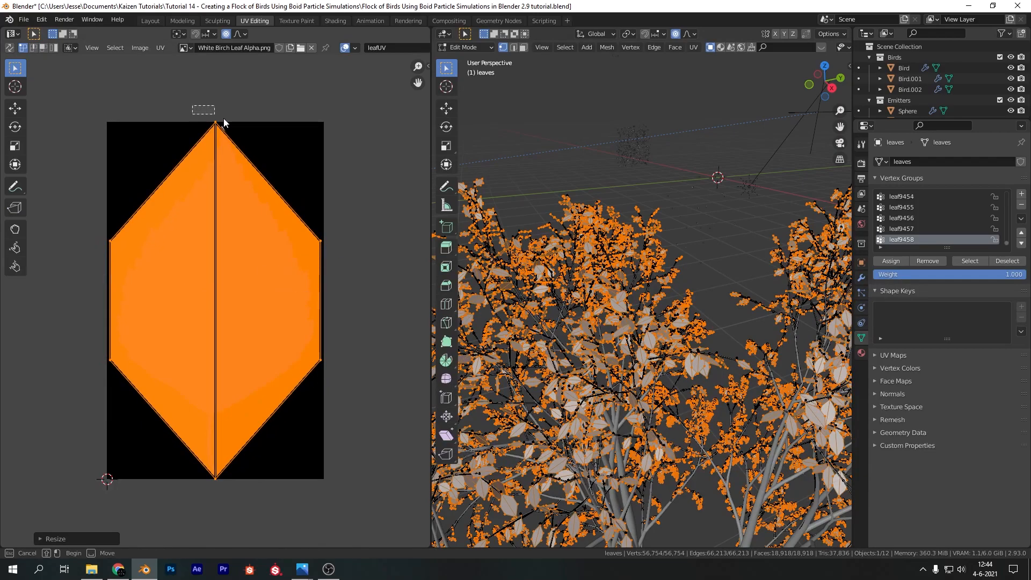
Move the leaf UVs' top vertex slightly right and down onto the tip of the leaf image, and deselect it
{"action": "left_click", "coordinate": [250, 140]}
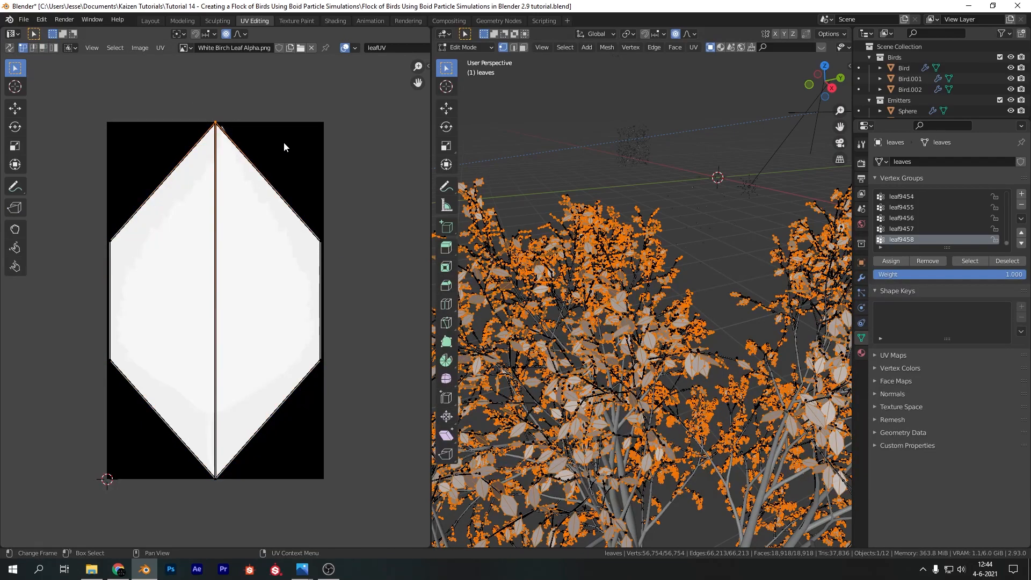
{"action": "key", "text": "g"}
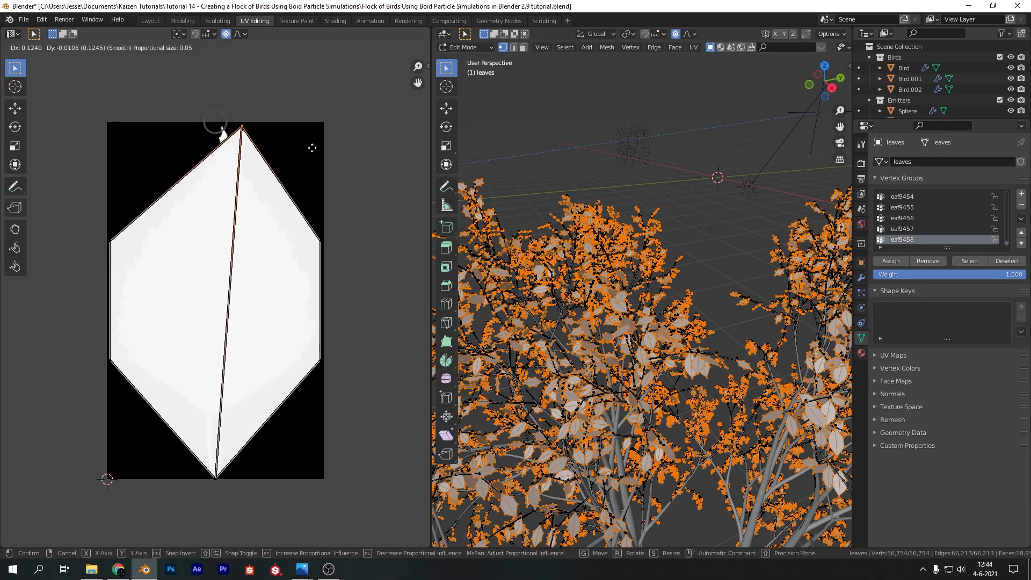
{"action": "left_click", "coordinate": [297, 146]}
{"action": "left_click", "coordinate": [396, 179]}
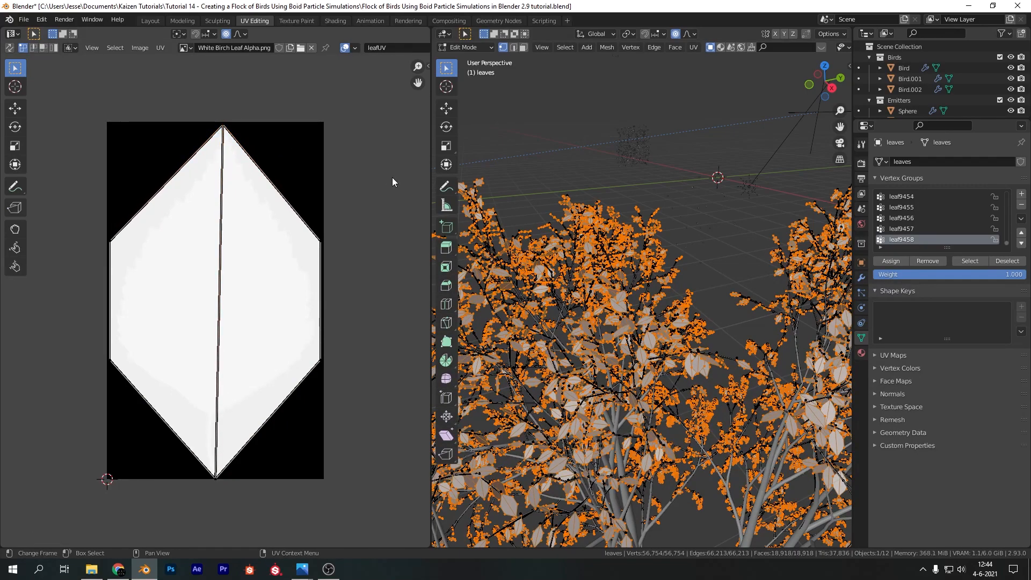
Return to the Shading workspace, select the tree branches object under treeArm, and isolate it in local view
{"action": "left_click", "coordinate": [335, 20]}
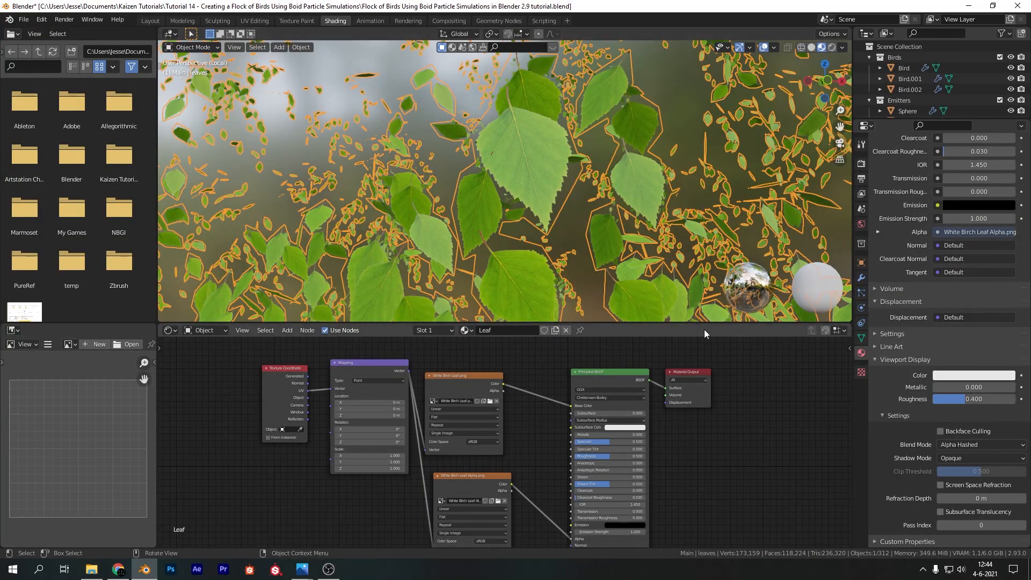
{"action": "scroll", "coordinate": [665, 279], "scroll_direction": "down", "scroll_amount": 5}
{"action": "scroll", "coordinate": [868, 110], "scroll_direction": "down", "scroll_amount": 3}
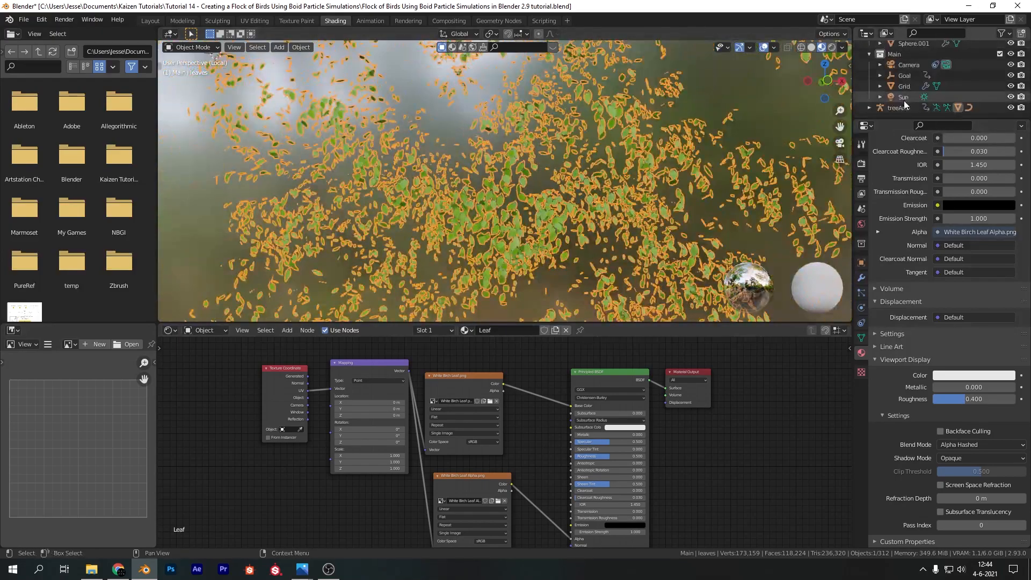
{"action": "left_click", "coordinate": [869, 110]}
{"action": "scroll", "coordinate": [893, 80], "scroll_direction": "down", "scroll_amount": 4}
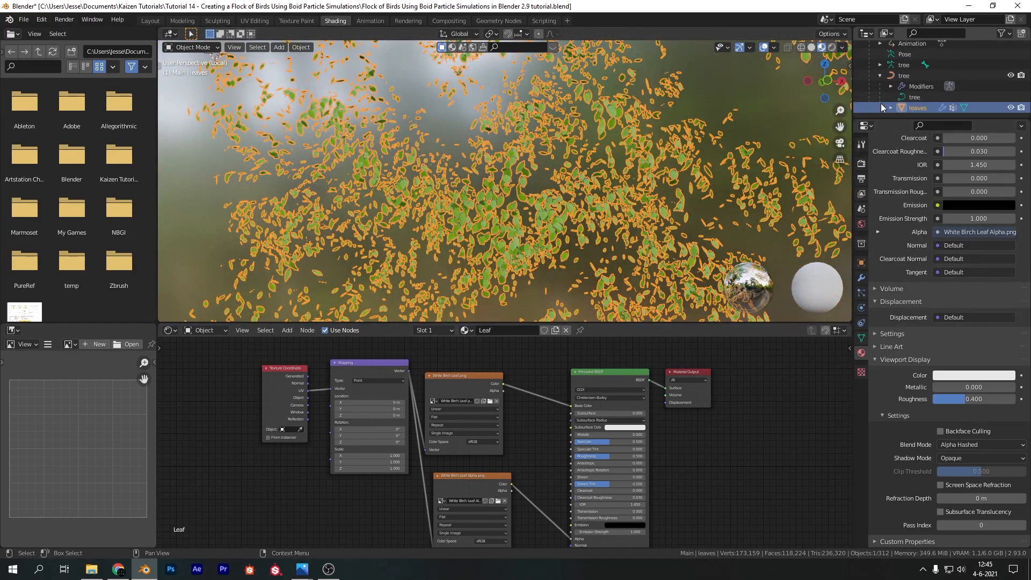
{"action": "left_click", "coordinate": [895, 76]}
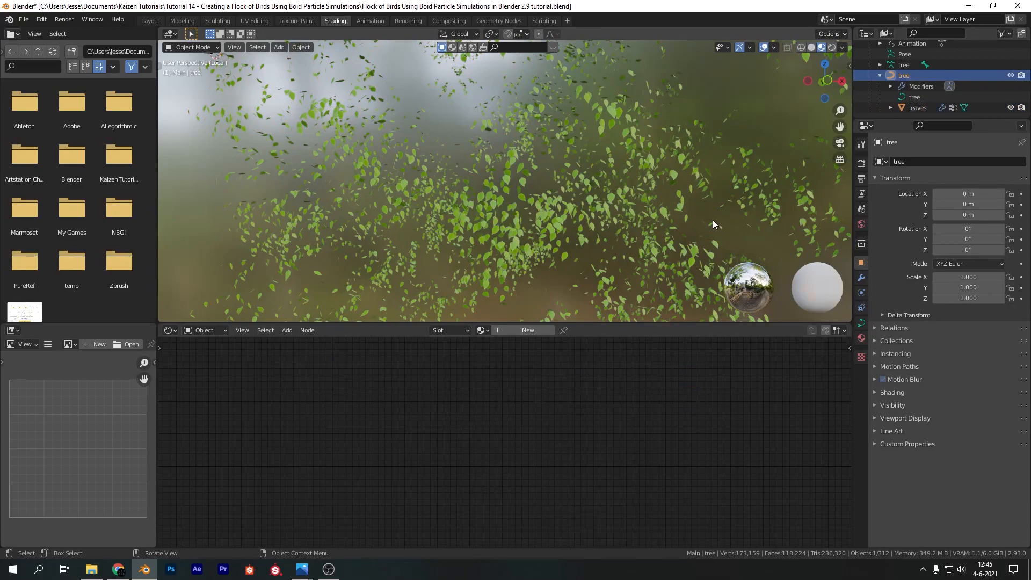
{"action": "key", "text": "KP_Divide"}
{"action": "key", "text": "KP_Divide"}
{"action": "scroll", "coordinate": [634, 195], "scroll_direction": "up", "scroll_amount": 3}
{"action": "scroll", "coordinate": [633, 195], "scroll_direction": "up", "scroll_amount": 3}
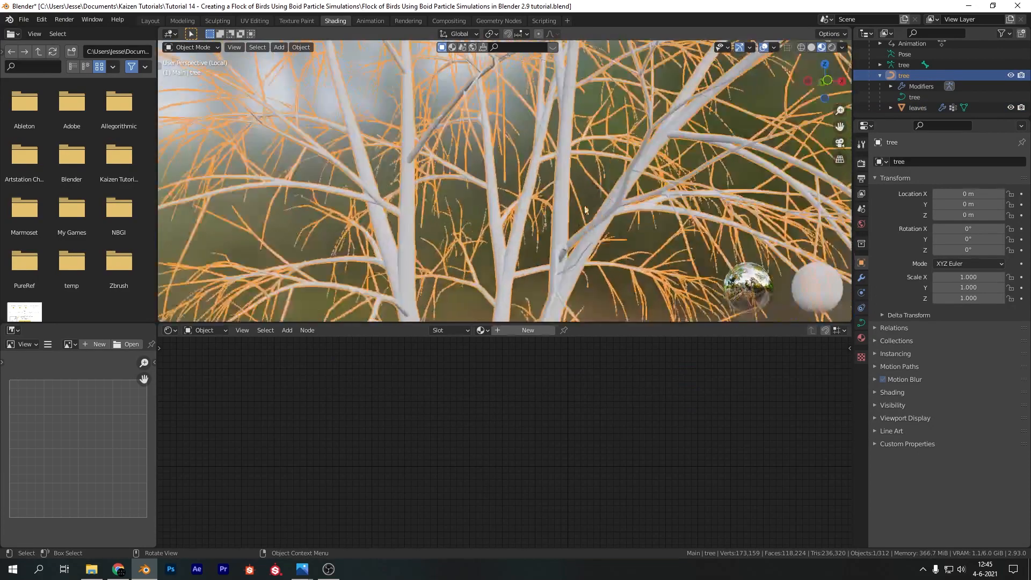
Create a new material named Bark on the tree branches
{"action": "left_click", "coordinate": [535, 331]}
{"action": "left_click", "coordinate": [516, 330]}
{"action": "key", "text": "ctrl+BackSpace"}
{"action": "type", "text": "Bark"}
{"action": "key", "text": "Return"}
Add an Image Texture node with Mapping and Texture Coordinate nodes to the Bark material's Base Color, and save the file
{"action": "key", "text": "shift+a"}
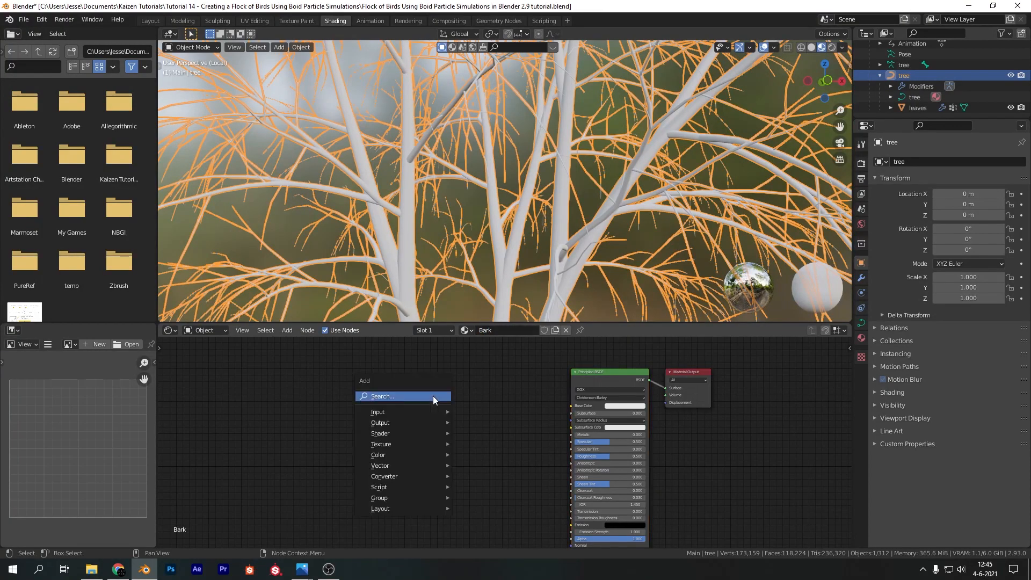
{"action": "type", "text": "image"}
{"action": "key", "text": "Return"}
{"action": "left_click", "coordinate": [422, 368]}
{"action": "left_click_drag", "start_coordinate": [499, 374], "coordinate": [572, 408]}
{"action": "key", "text": "ctrl+t"}
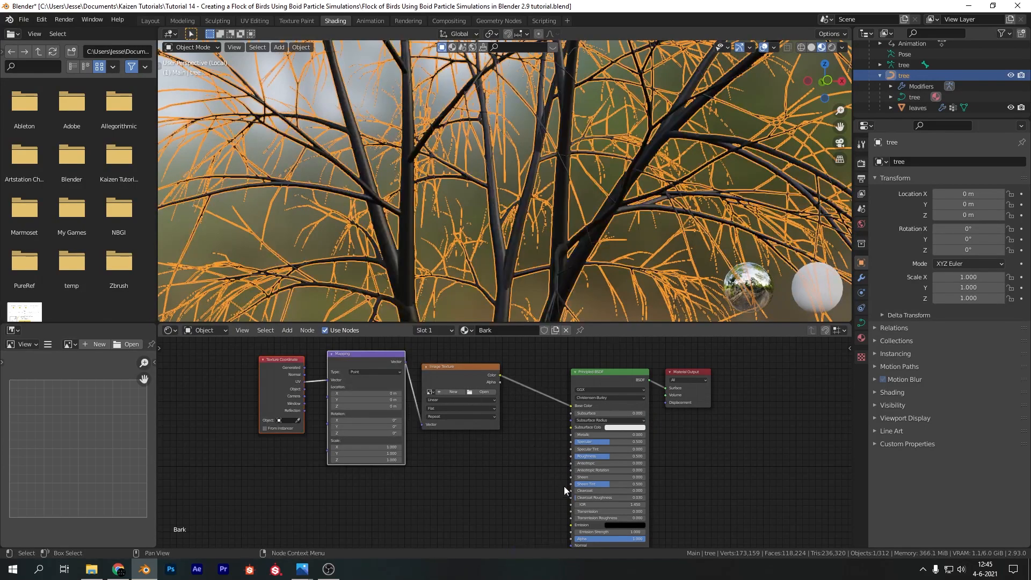
{"action": "key", "text": "ctrl+s"}
Load bark_brown_01_diff_2k.jpg from the Material Library's Brown Bark folder into the Bark material's image texture
{"action": "left_click", "coordinate": [484, 392]}
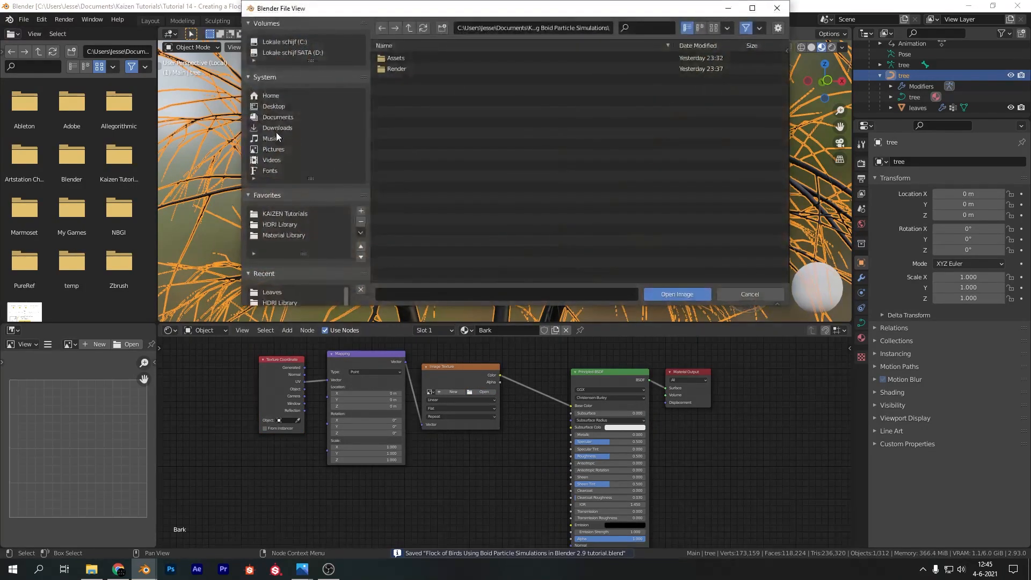
{"action": "left_click", "coordinate": [293, 236]}
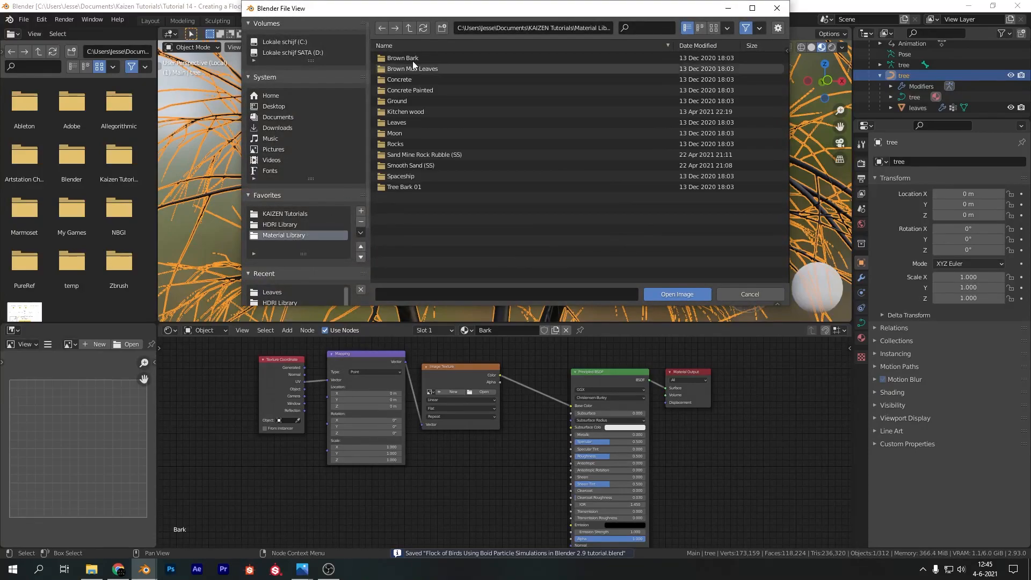
{"action": "left_click", "coordinate": [415, 57]}
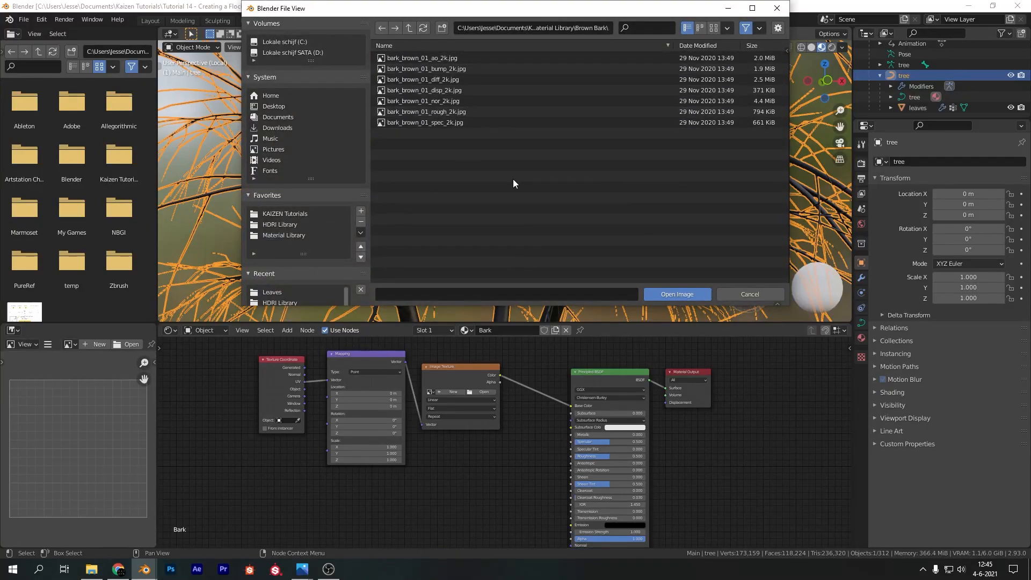
{"action": "left_click_drag", "start_coordinate": [639, 11], "coordinate": [624, 29]}
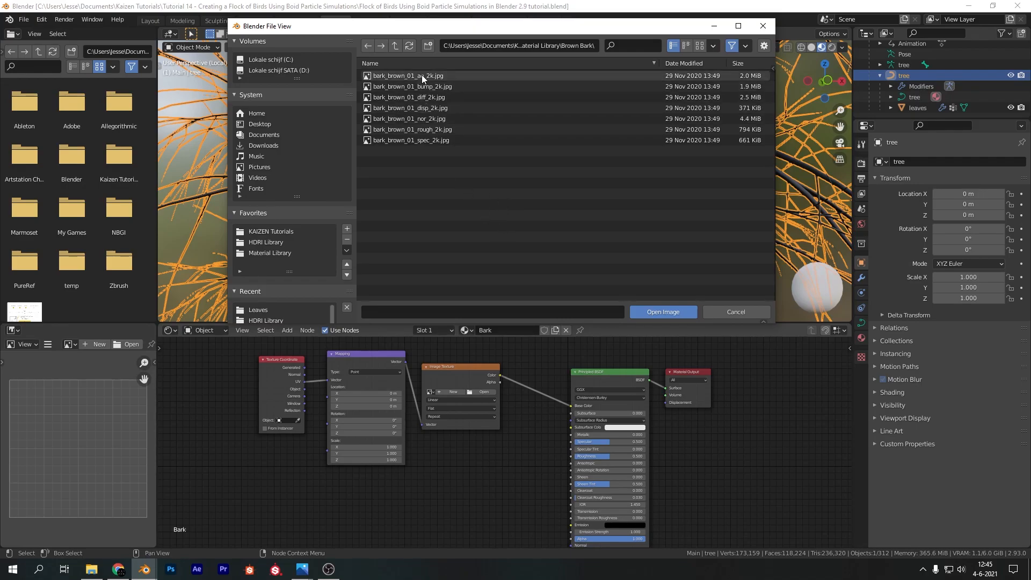
{"action": "left_click", "coordinate": [424, 96]}
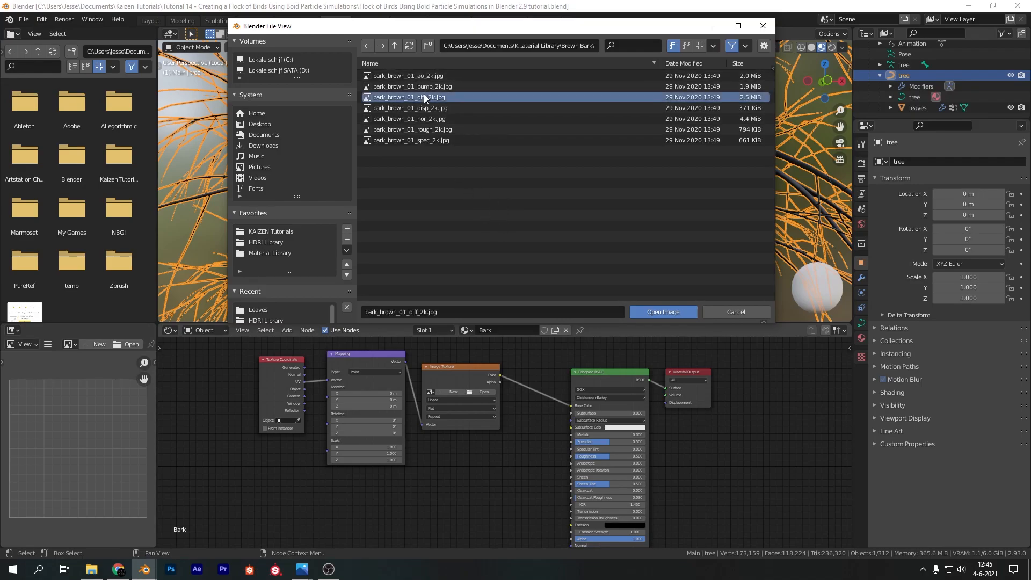
{"action": "left_click", "coordinate": [657, 310]}
{"action": "scroll", "coordinate": [549, 447], "scroll_direction": "down", "scroll_amount": 3}
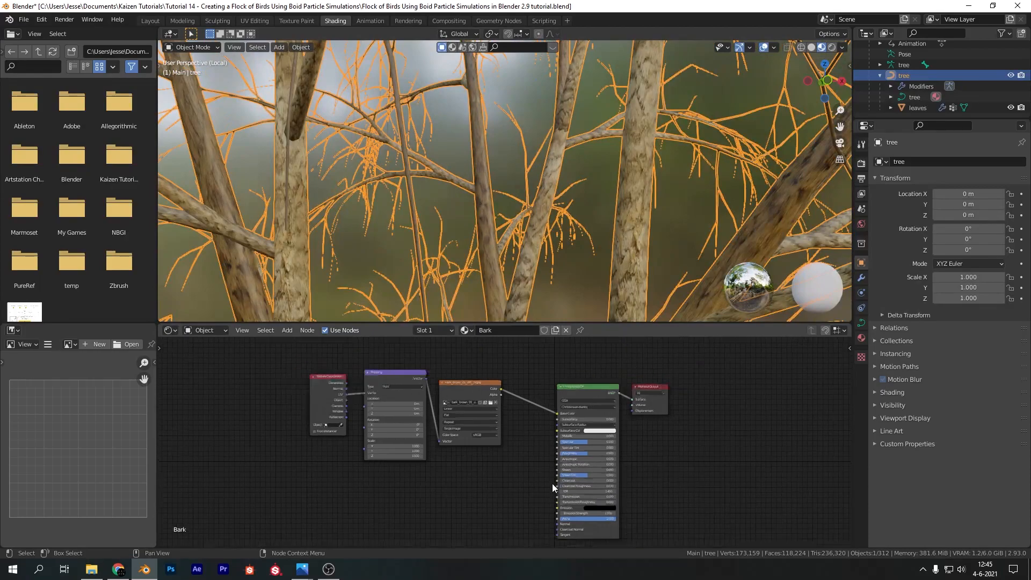
Move the Texture Coordinate and Mapping nodes away from the image texture and duplicate the image texture node twice below the original
{"action": "middle_click_drag", "start_coordinate": [461, 505], "coordinate": [482, 451]}
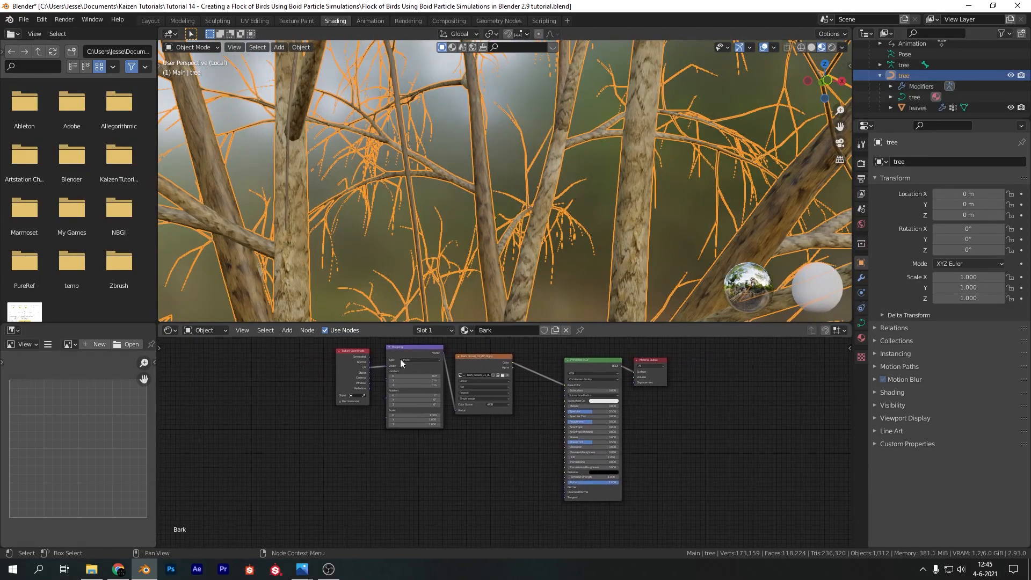
{"action": "left_click_drag", "start_coordinate": [270, 366], "coordinate": [436, 421]}
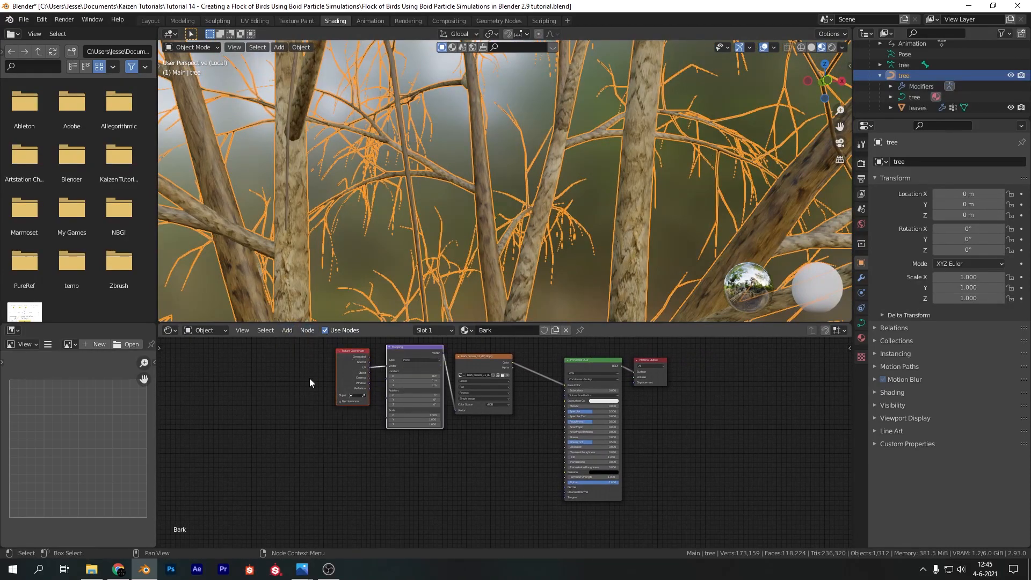
{"action": "left_click_drag", "start_coordinate": [407, 373], "coordinate": [344, 382]}
{"action": "left_click", "coordinate": [469, 366]}
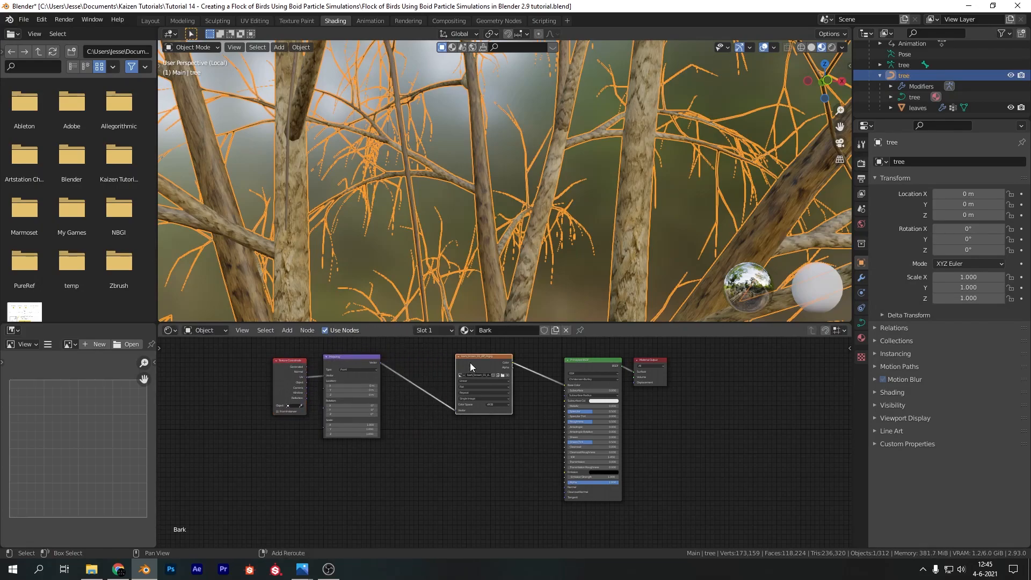
{"action": "key", "text": "shift+d"}
{"action": "left_click", "coordinate": [473, 463]}
{"action": "key", "text": "shift+d"}
{"action": "left_click", "coordinate": [476, 351]}
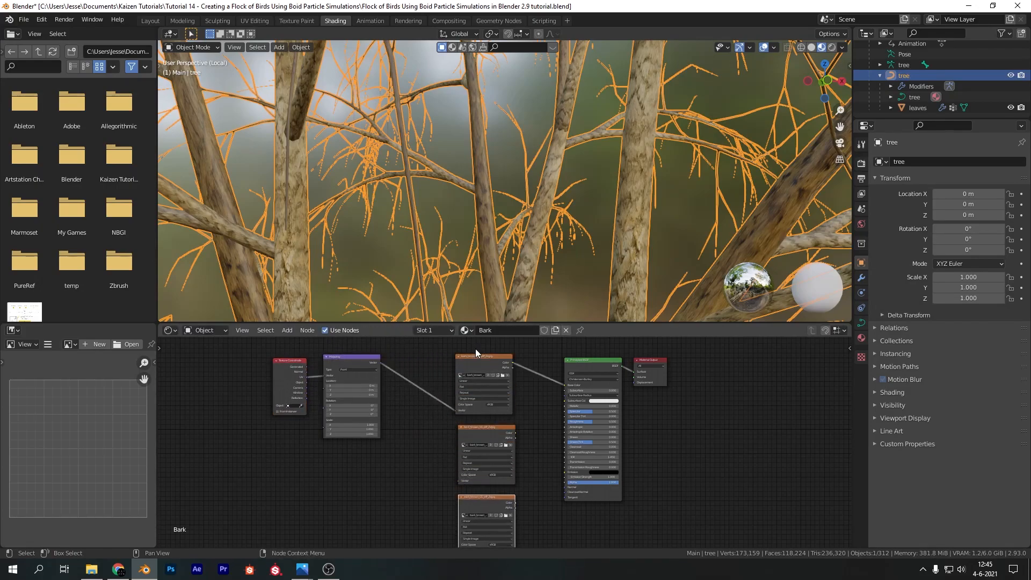
Connect the Mapping node's Vector output to the Vector inputs of both duplicated image texture nodes
{"action": "middle_click_drag", "start_coordinate": [418, 365], "coordinate": [407, 359]}
{"action": "left_click_drag", "start_coordinate": [367, 355], "coordinate": [443, 468]}
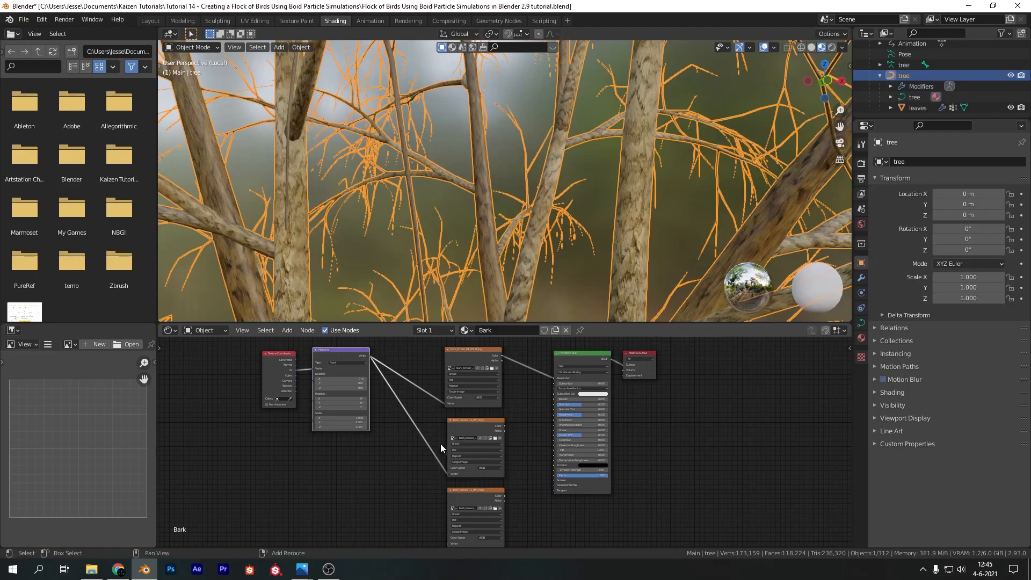
{"action": "left_click_drag", "start_coordinate": [372, 357], "coordinate": [448, 543]}
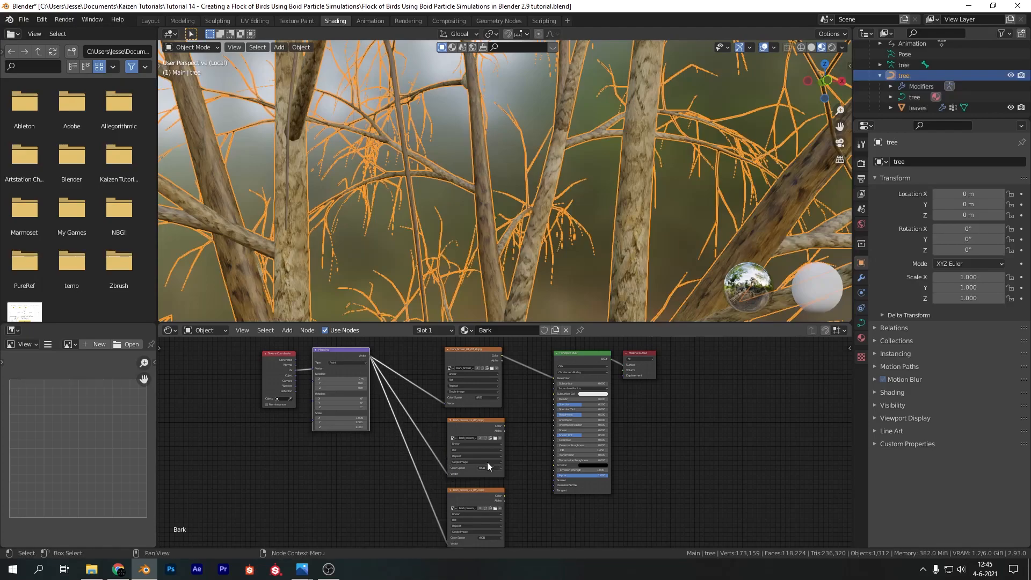
Load bark_brown_01_rough_2k.jpg into the middle image texture node and connect its Color to the Principled BSDF's Roughness
{"action": "left_click", "coordinate": [496, 438]}
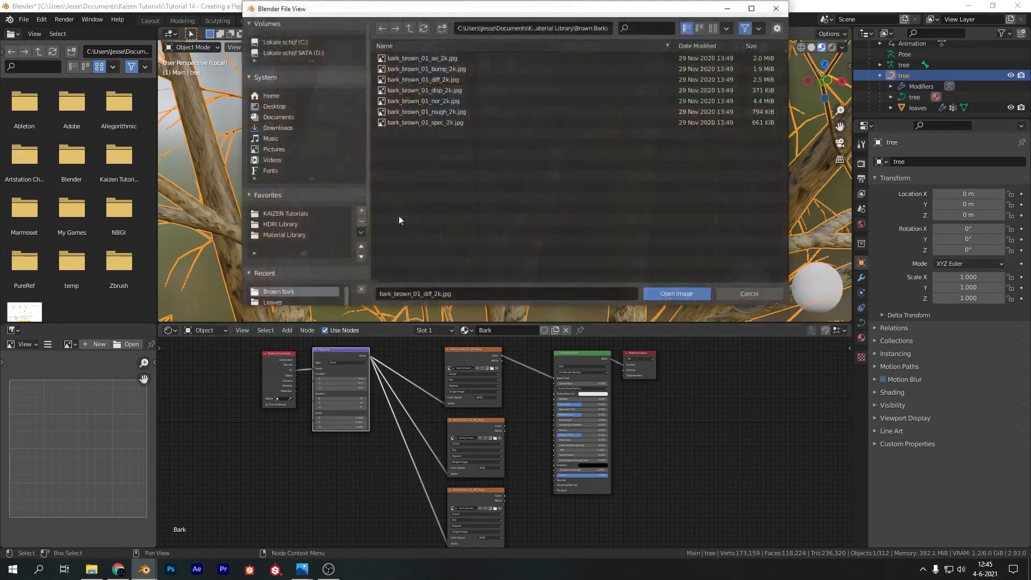
{"action": "double_click", "coordinate": [443, 112]}
{"action": "left_click_drag", "start_coordinate": [505, 426], "coordinate": [555, 415]}
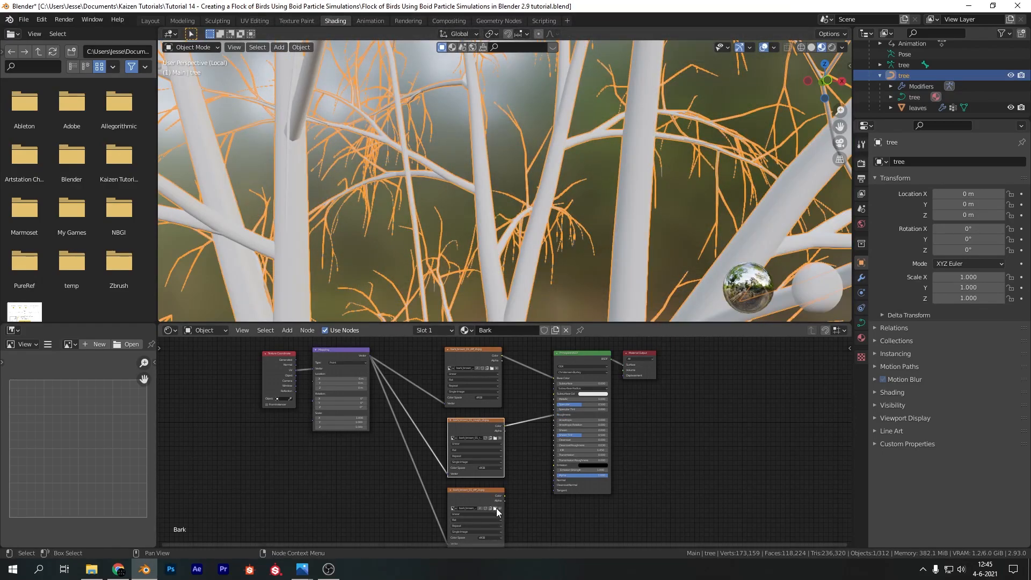
Load bark_brown_01_bump_2k.jpg into the lowest image texture node of the Bark material
{"action": "left_click", "coordinate": [494, 508]}
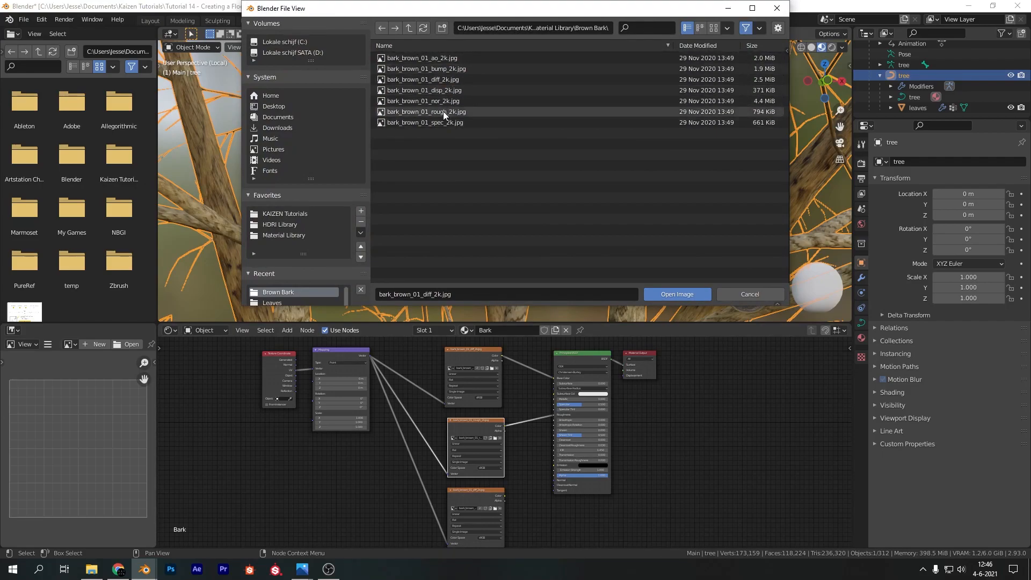
{"action": "left_click", "coordinate": [447, 69]}
{"action": "left_click", "coordinate": [653, 293]}
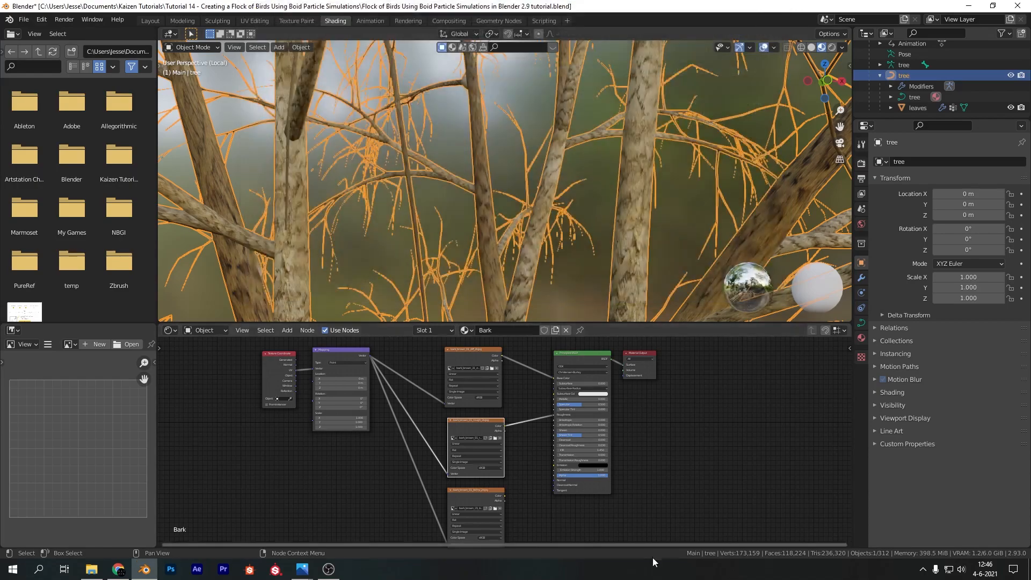
Add a Bump node, feeding the bump texture's Color into its Height and its Normal into the Principled BSDF's Normal
{"action": "middle_click_drag", "start_coordinate": [653, 540], "coordinate": [612, 511]}
{"action": "key", "text": "shift+a"}
{"action": "mouse_move", "coordinate": [494, 466]}
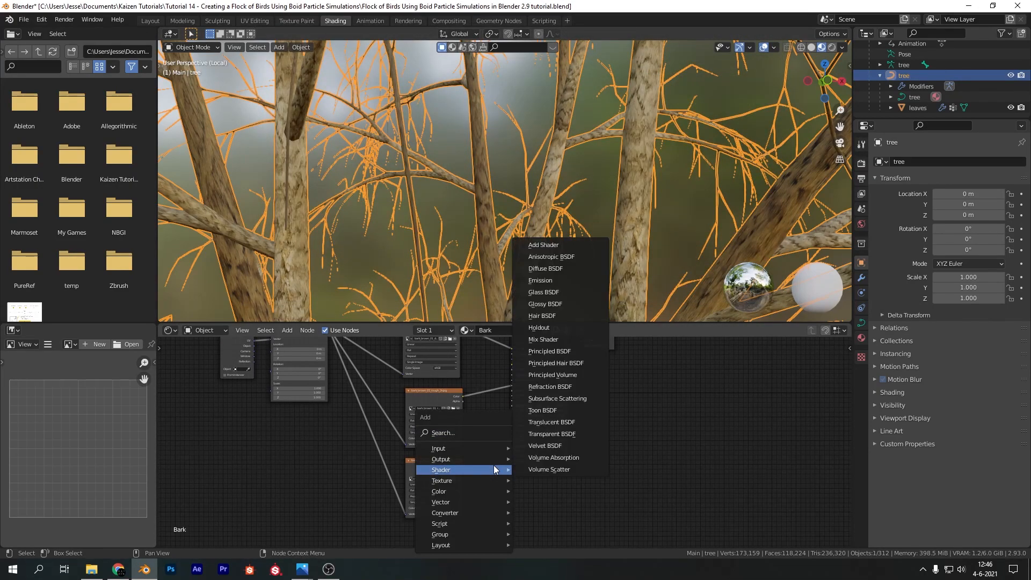
{"action": "left_click", "coordinate": [442, 432]}
{"action": "type", "text": "bump"}
{"action": "key", "text": "Return"}
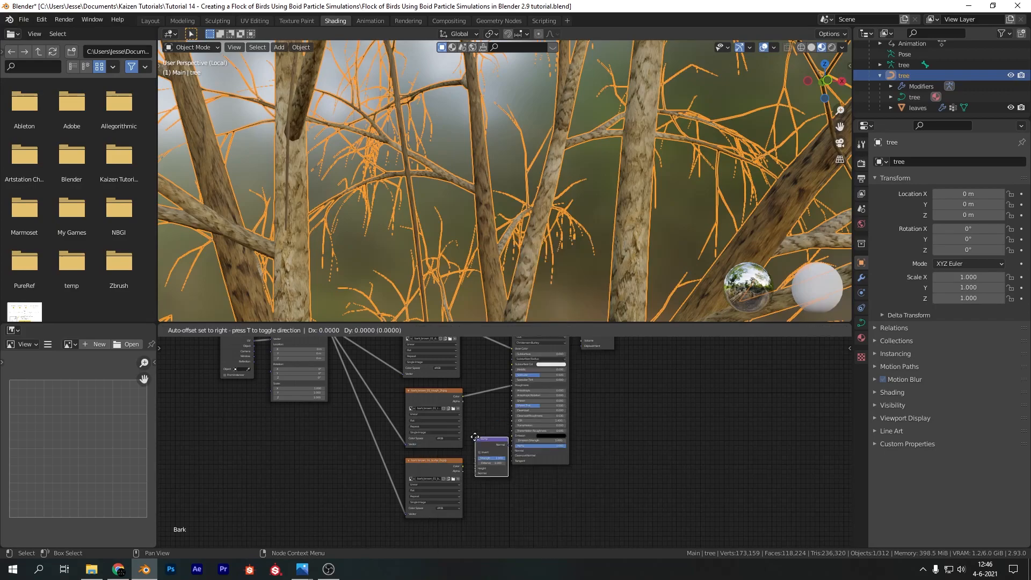
{"action": "left_click", "coordinate": [474, 436]}
{"action": "scroll", "coordinate": [467, 470], "scroll_direction": "up", "scroll_amount": 3}
{"action": "left_click_drag", "start_coordinate": [419, 462], "coordinate": [442, 499]}
{"action": "left_click_drag", "start_coordinate": [475, 441], "coordinate": [519, 430]}
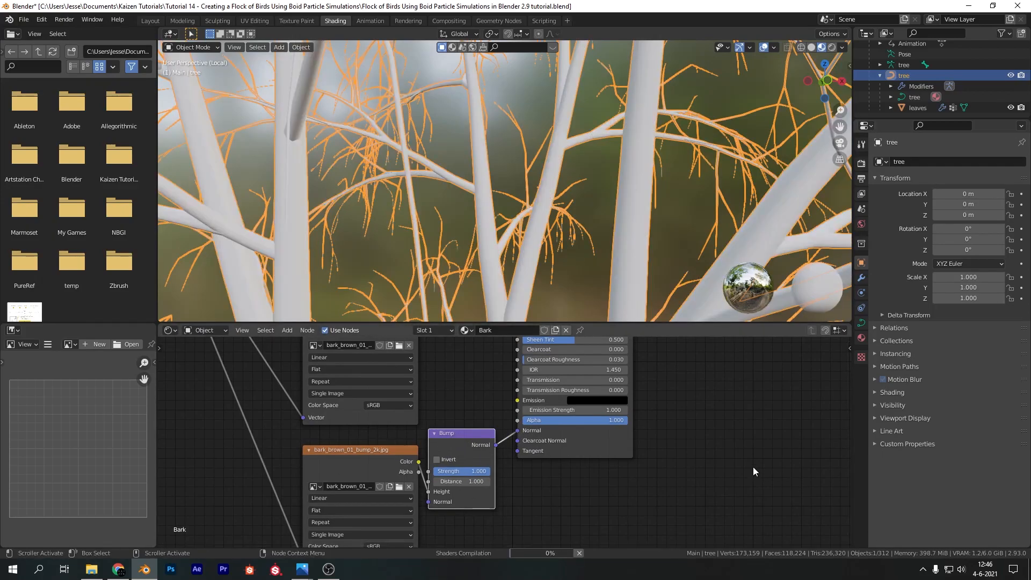
Set the Bump node's Strength to 0.2
{"action": "left_click", "coordinate": [475, 471]}
{"action": "key", "text": "BackSpace"}
{"action": "type", "text": ".2"}
{"action": "key", "text": "Return"}
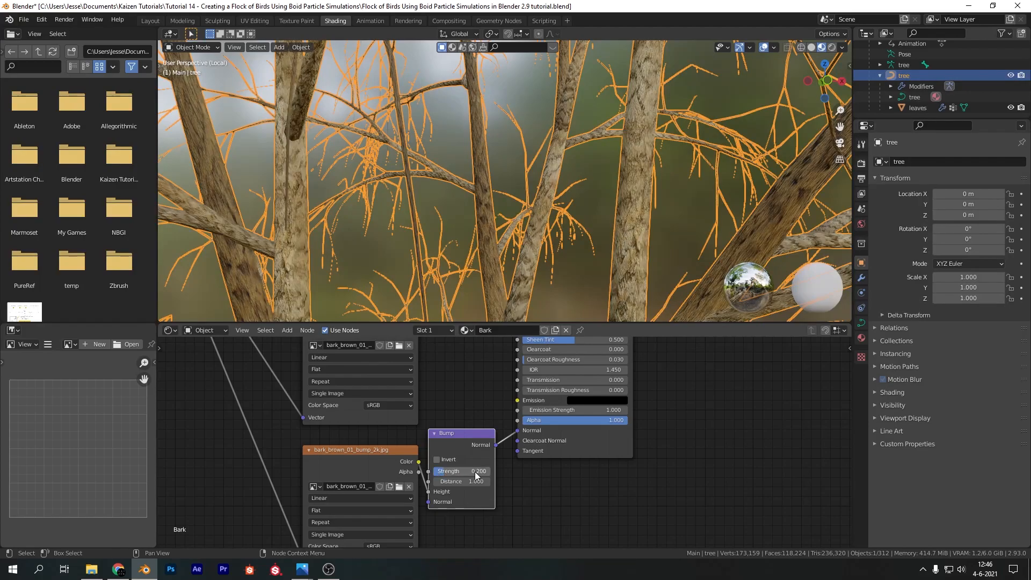
Look through the scene camera with everything deselected and save the file
{"action": "middle_click_drag", "start_coordinate": [362, 228], "coordinate": [368, 232]}
{"action": "scroll", "coordinate": [369, 232], "scroll_direction": "down", "scroll_amount": 5}
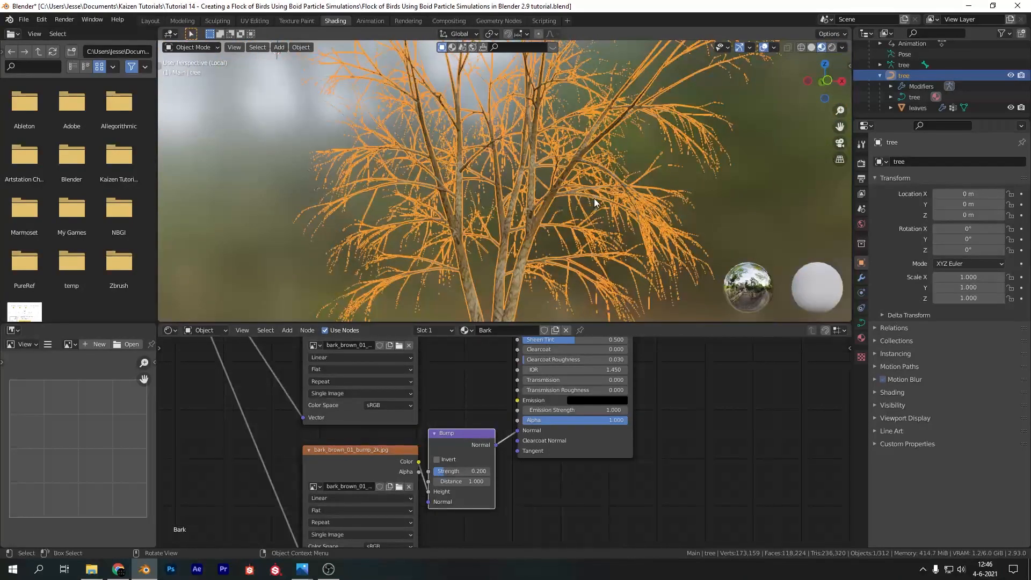
{"action": "key", "text": "KP_0"}
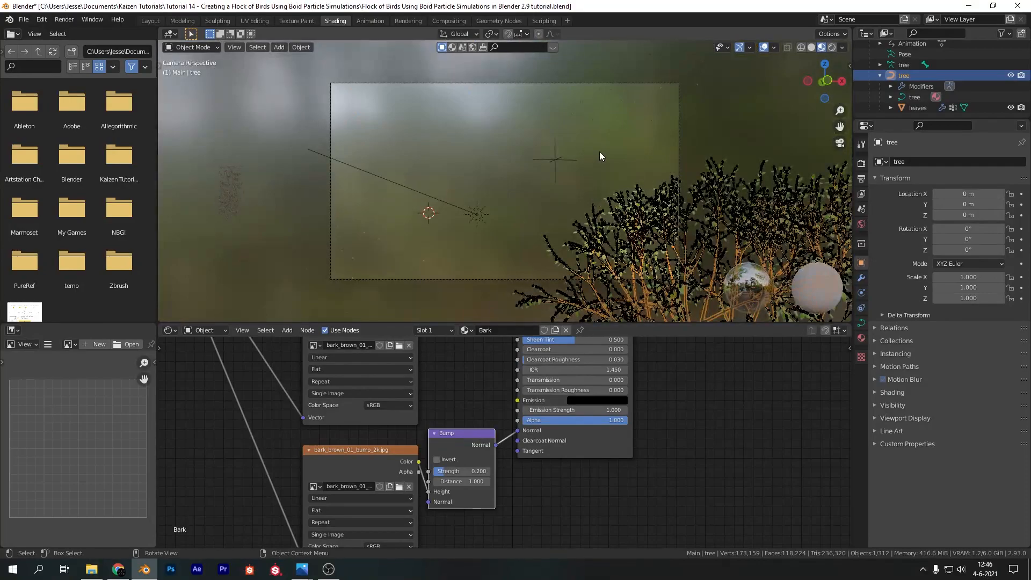
{"action": "key", "text": "alt+a"}
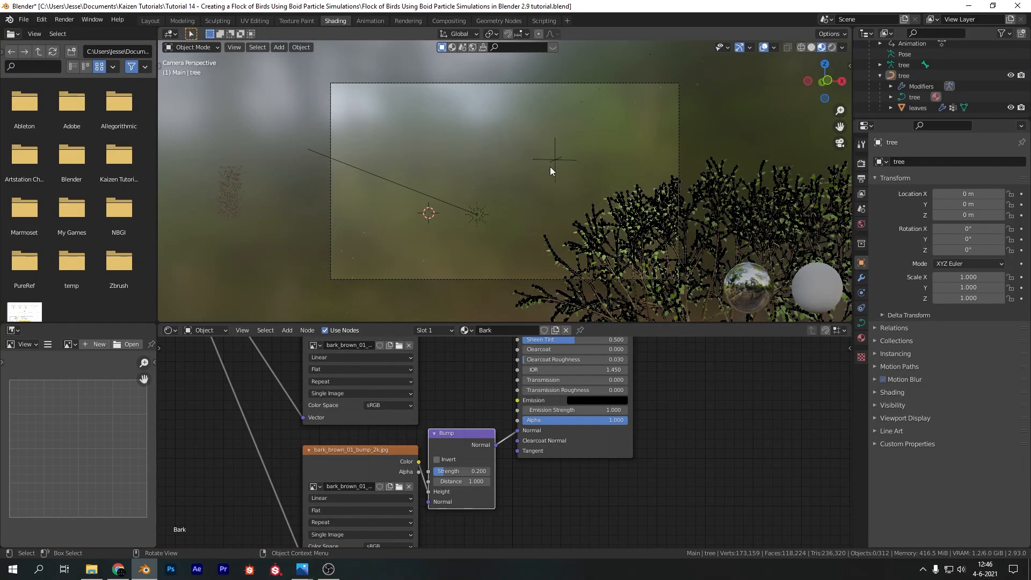
{"action": "key", "text": "ctrl+s"}
Preview the camera view in the Layout workspace using rendered shading with the viewport overlays hidden
{"action": "left_click", "coordinate": [150, 21]}
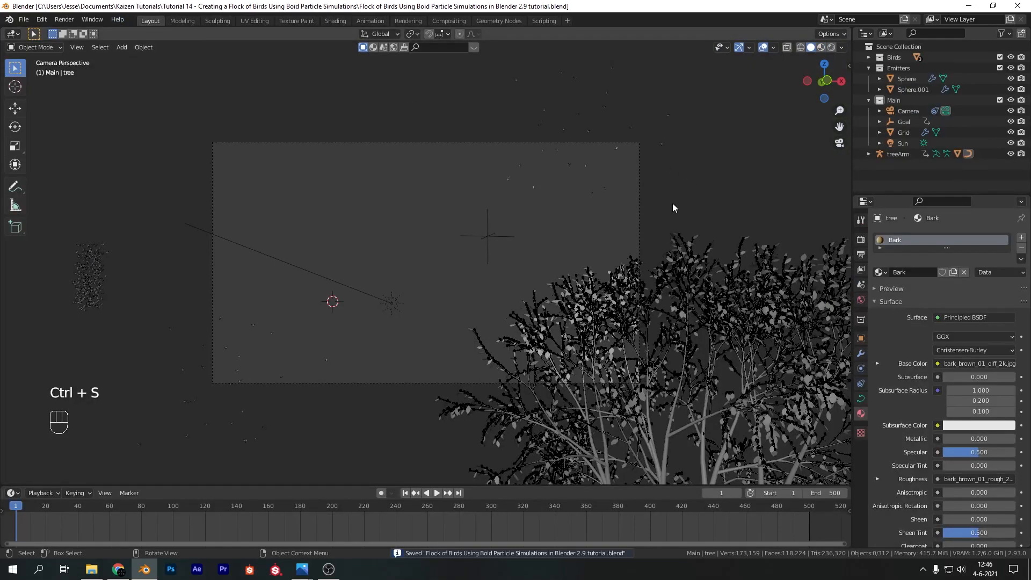
{"action": "key", "text": "z"}
{"action": "left_click", "coordinate": [555, 182]}
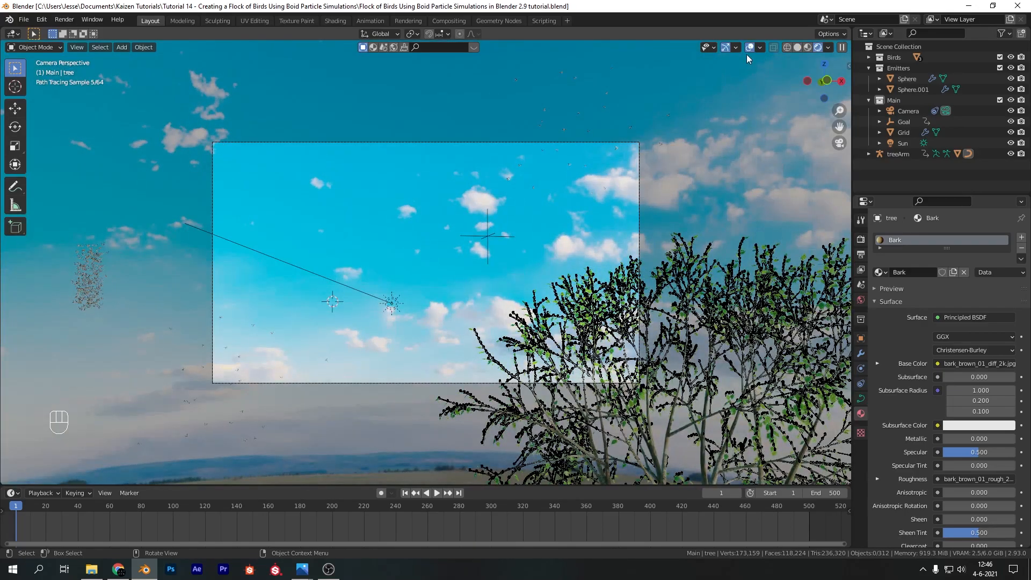
{"action": "left_click", "coordinate": [750, 49]}
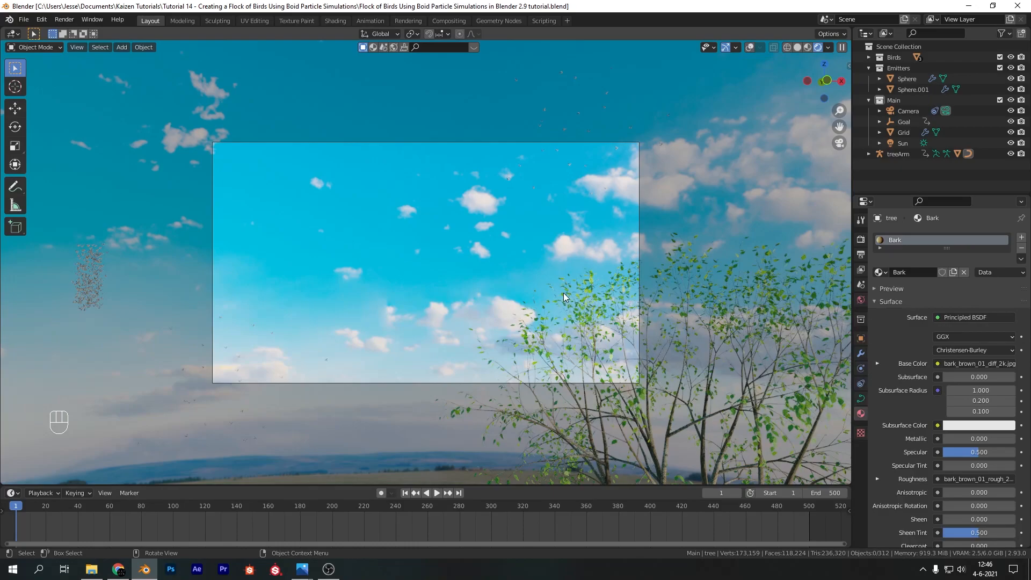
{"action": "scroll", "coordinate": [580, 324], "scroll_direction": "up", "scroll_amount": 3}
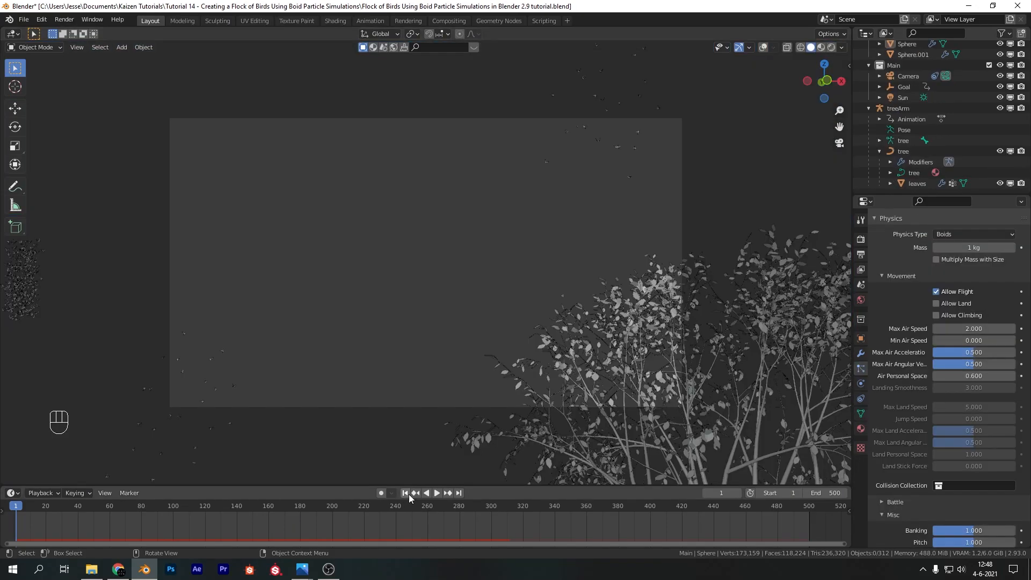
Set the render output's file format to FFmpeg Video in the output properties
{"action": "left_click", "coordinate": [861, 254]}
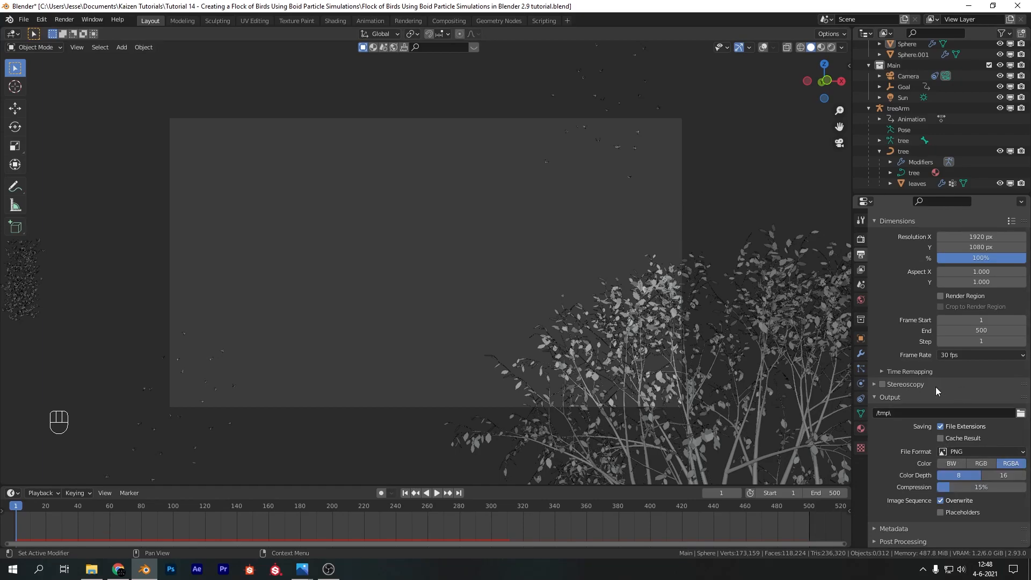
{"action": "left_click", "coordinate": [1022, 452]}
{"action": "left_click", "coordinate": [990, 392]}
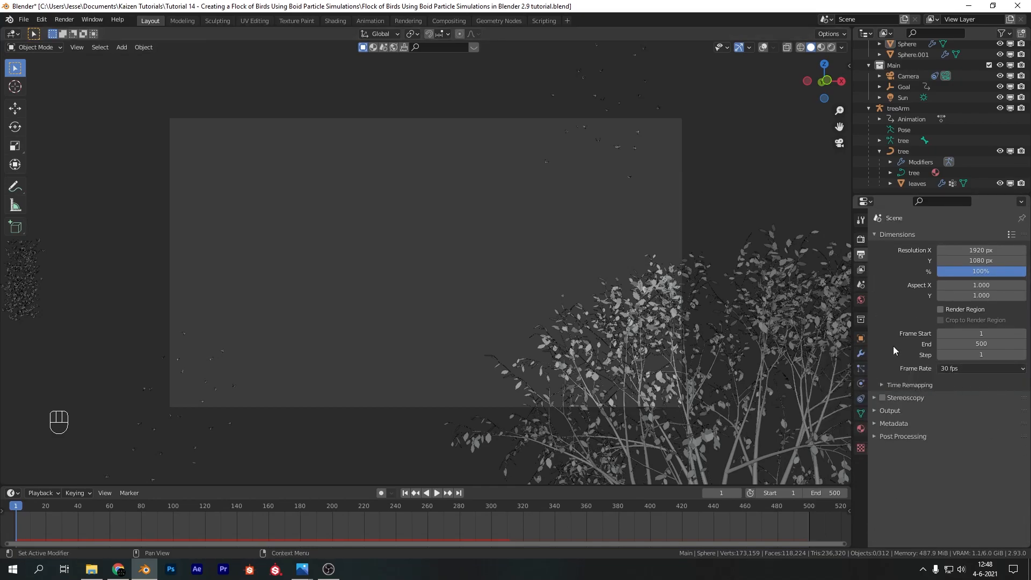
Set the video encoding container to MPEG-4 and the output quality to Perceptually Lossless
{"action": "left_click", "coordinate": [876, 411]}
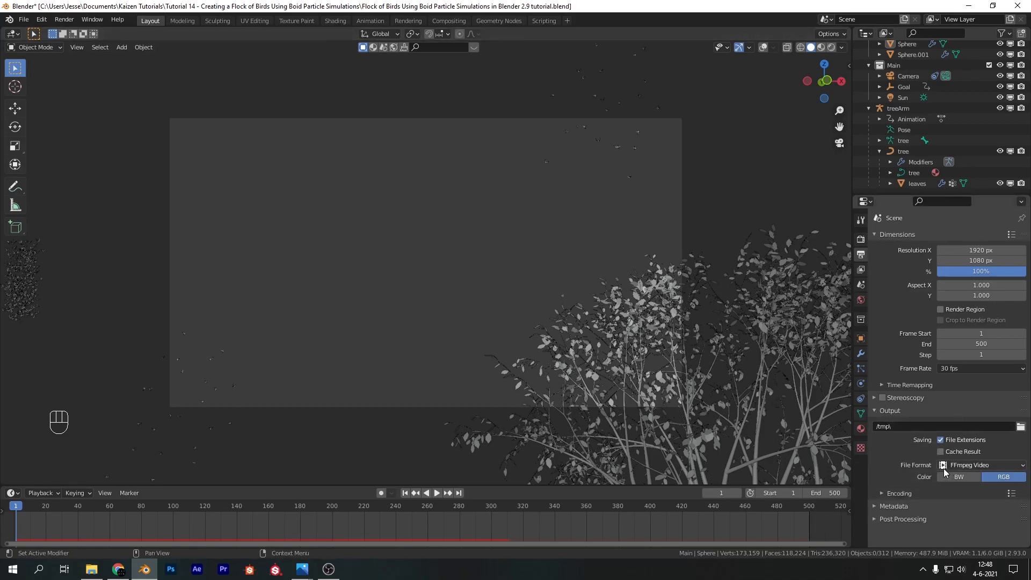
{"action": "left_click", "coordinate": [908, 490]}
{"action": "scroll", "coordinate": [914, 484], "scroll_direction": "down", "scroll_amount": 5}
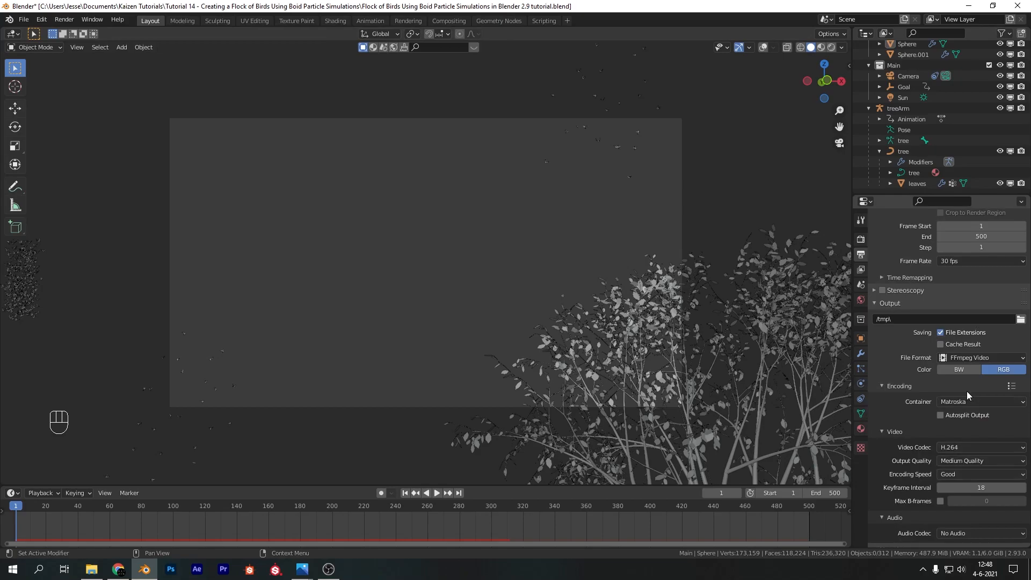
{"action": "left_click", "coordinate": [962, 403]}
{"action": "left_click", "coordinate": [960, 437]}
{"action": "left_click", "coordinate": [968, 459]}
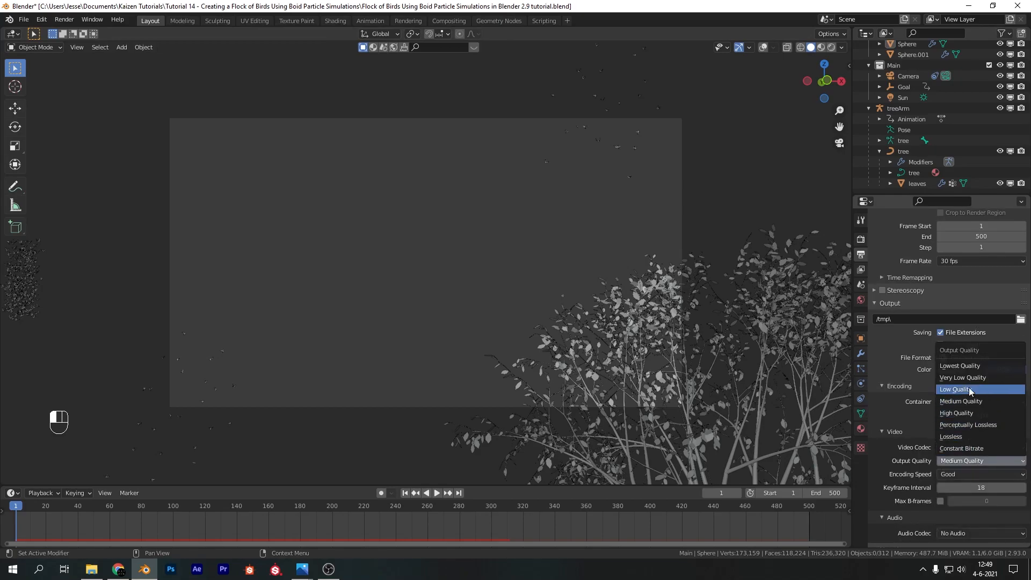
{"action": "left_click", "coordinate": [971, 424]}
Set the render output's file format to PNG and check the output folder without choosing a new one
{"action": "scroll", "coordinate": [961, 451], "scroll_direction": "up", "scroll_amount": 1}
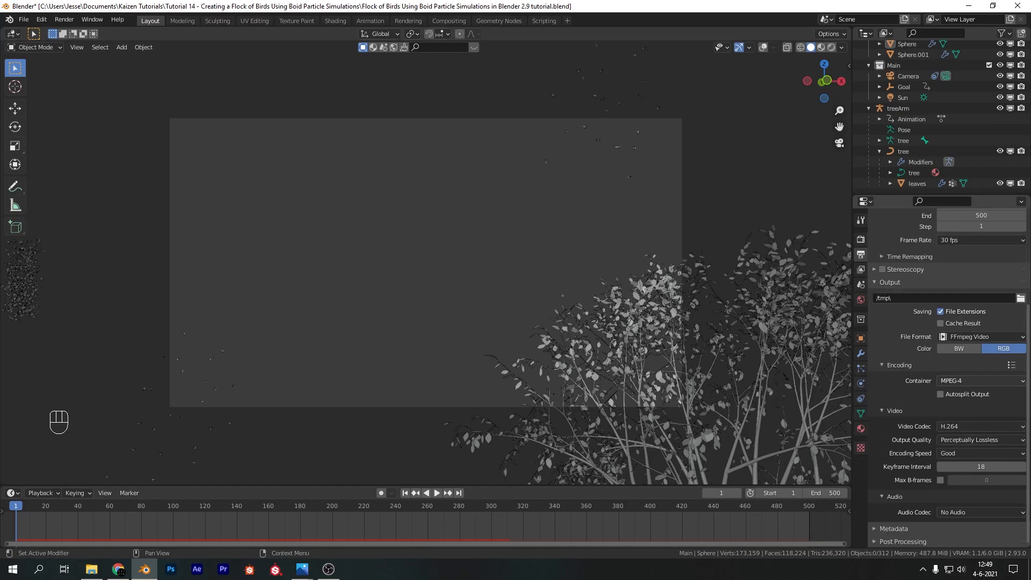
{"action": "scroll", "coordinate": [987, 410], "scroll_direction": "up", "scroll_amount": 1}
{"action": "left_click", "coordinate": [994, 399]}
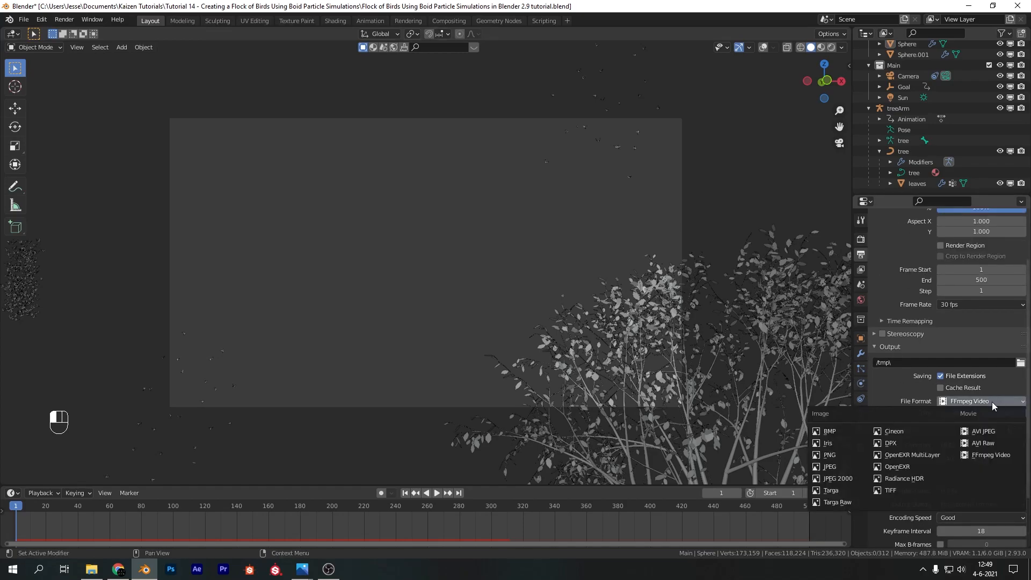
{"action": "left_click", "coordinate": [831, 454]}
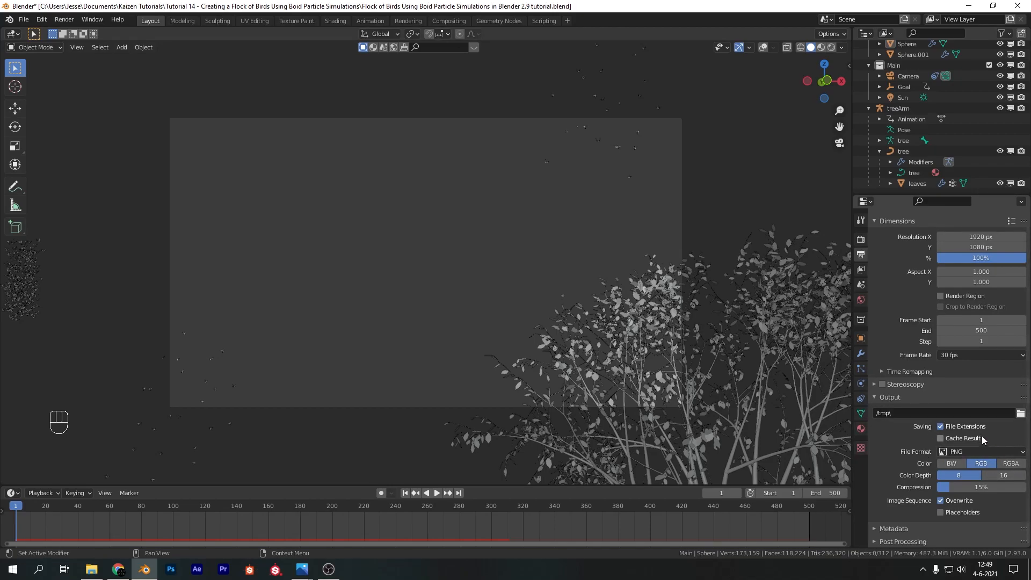
{"action": "left_click", "coordinate": [1020, 413]}
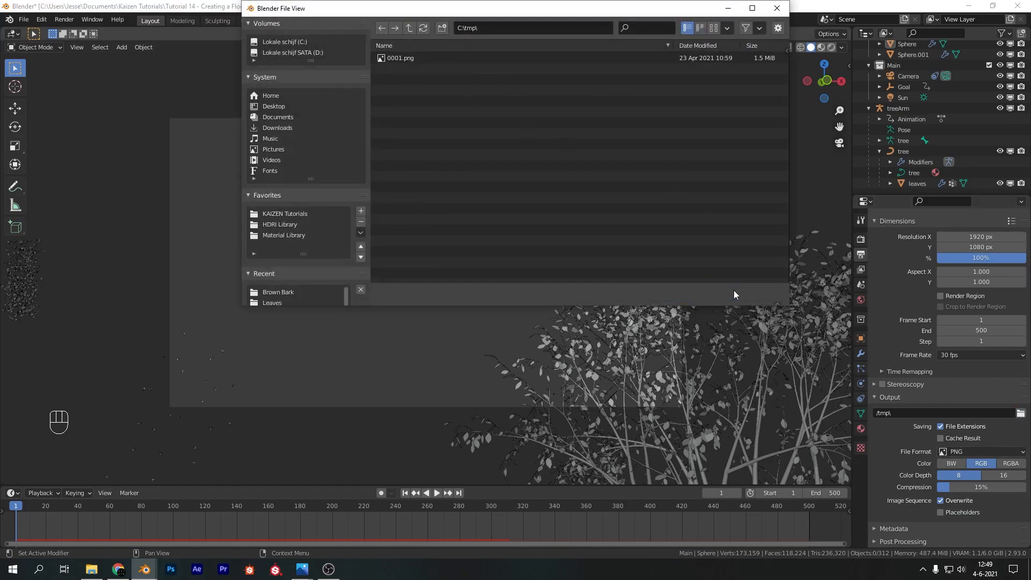
{"action": "left_click", "coordinate": [734, 292]}
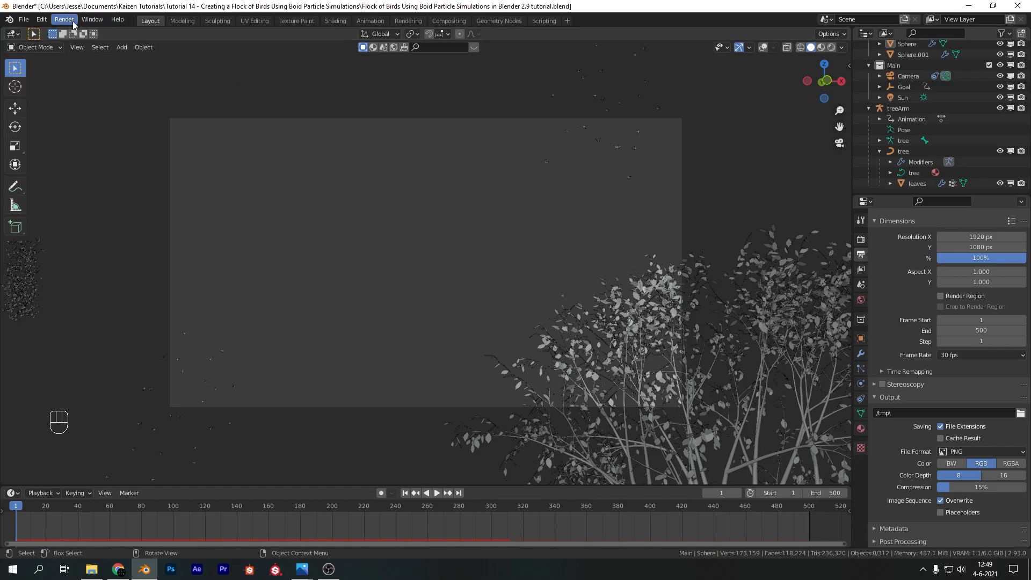
Preview frame 252 in rendered shading and open the commands for rendering the animation
{"action": "key", "text": "z"}
{"action": "left_click", "coordinate": [478, 256]}
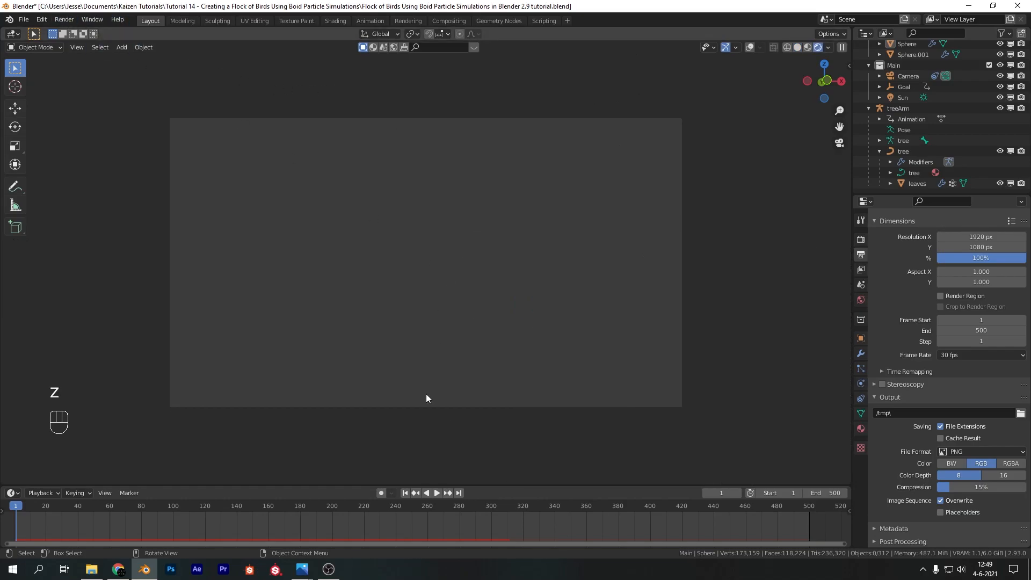
{"action": "left_click", "coordinate": [414, 507]}
{"action": "left_click", "coordinate": [63, 19]}
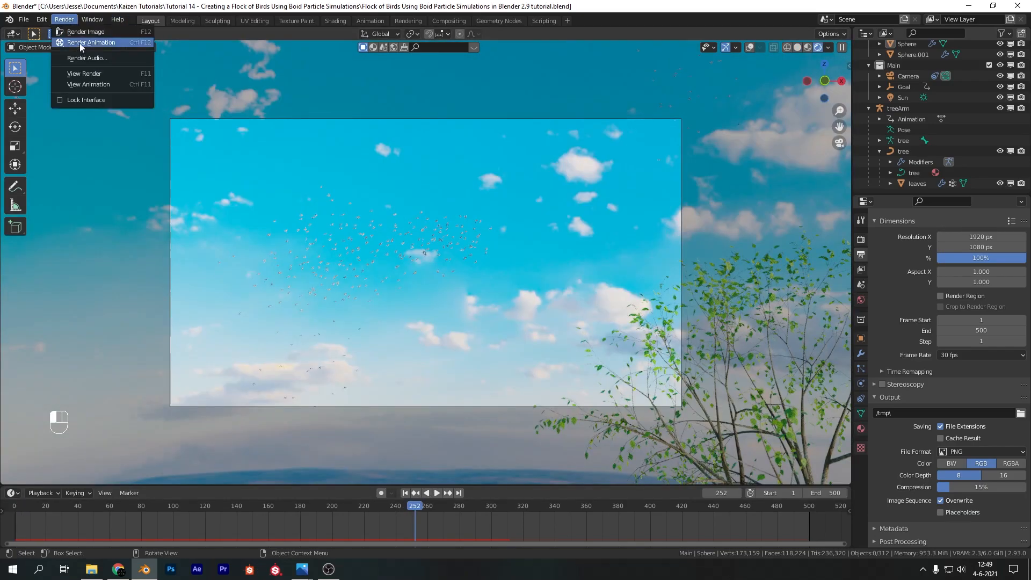